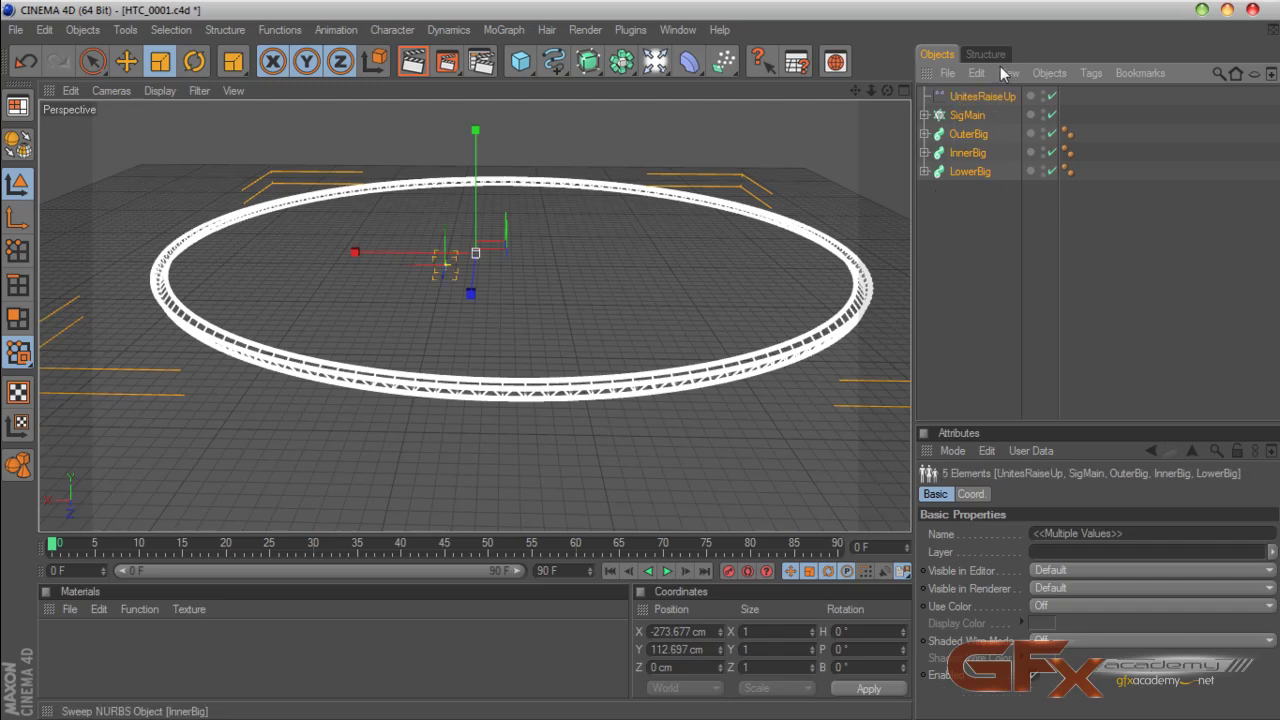
Inspect the UnitesRaiseUp effector and the SigMain cloner's struts along the near side of the ring truss
{"action": "left_click", "coordinate": [975, 210]}
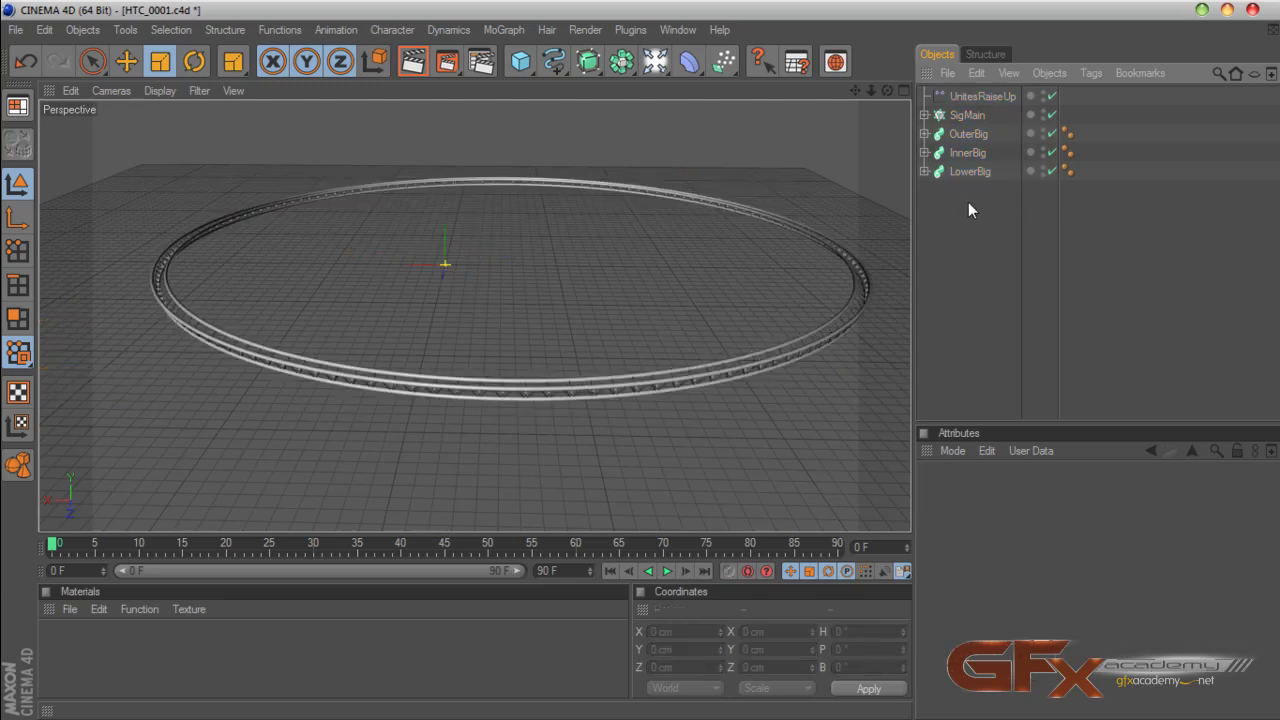
{"action": "left_click", "coordinate": [962, 97]}
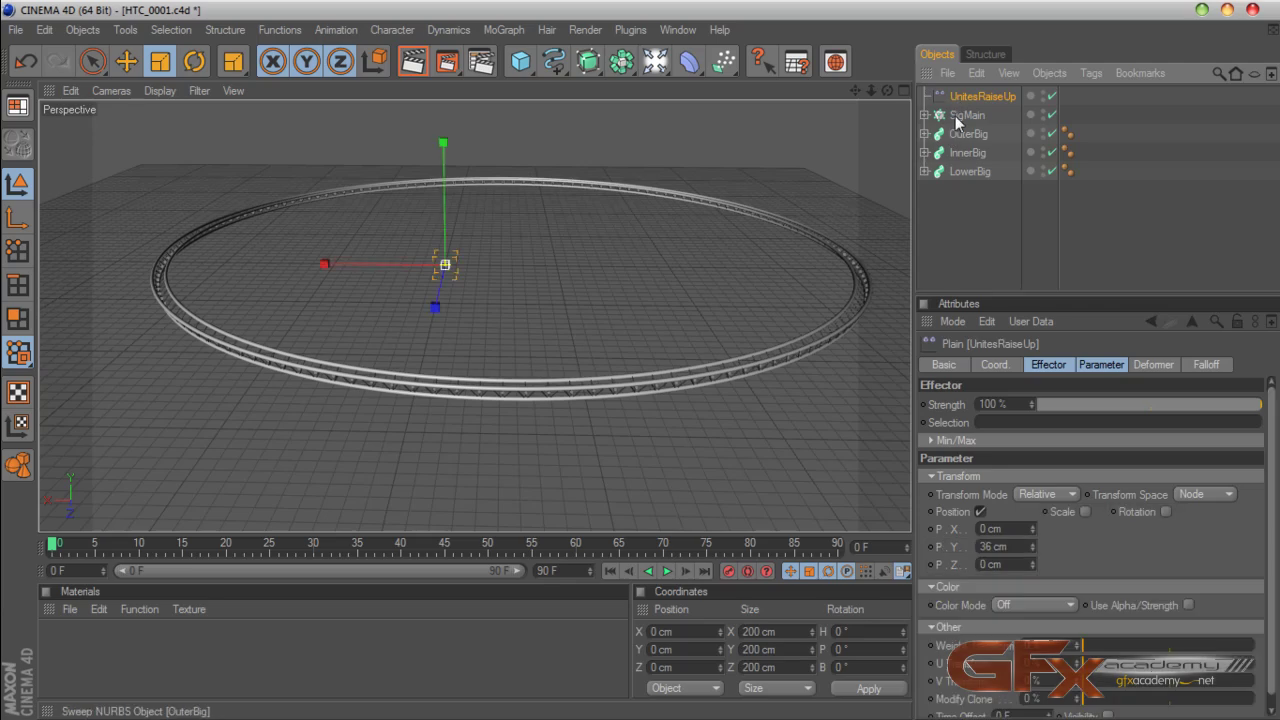
{"action": "left_click", "coordinate": [955, 116]}
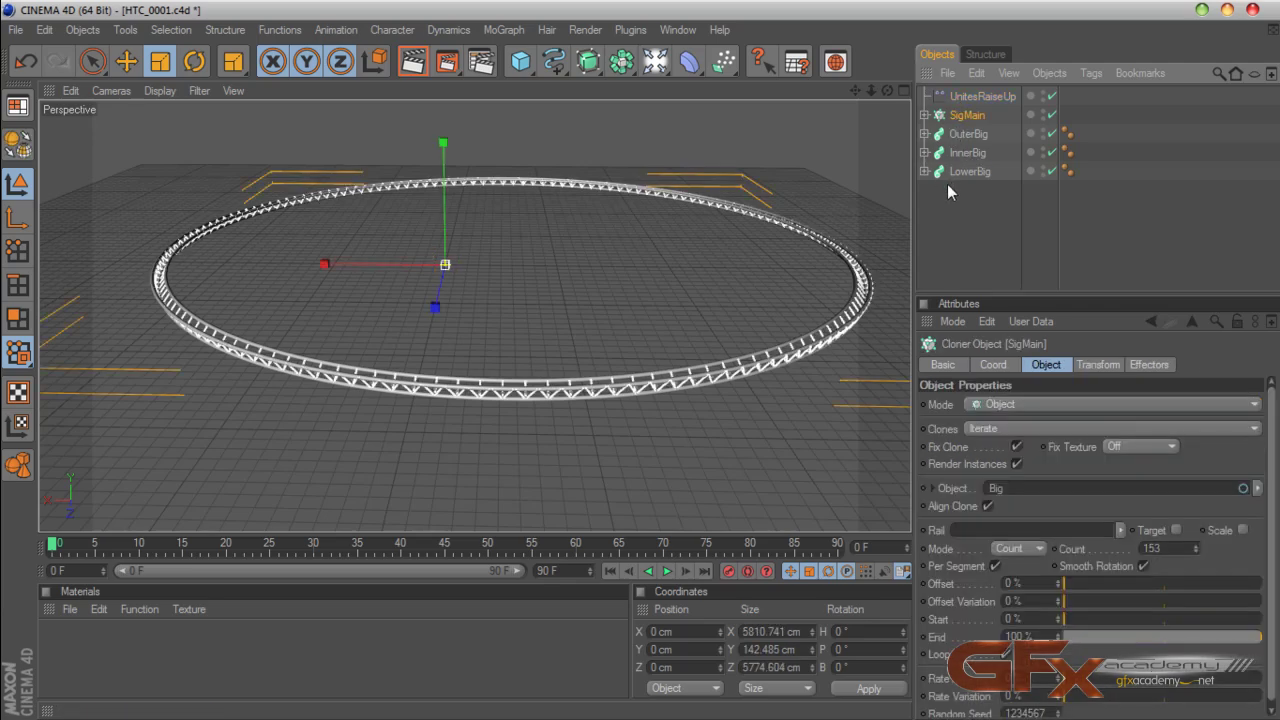
{"action": "scroll", "coordinate": [772, 267], "scroll_direction": "up", "scroll_amount": 5}
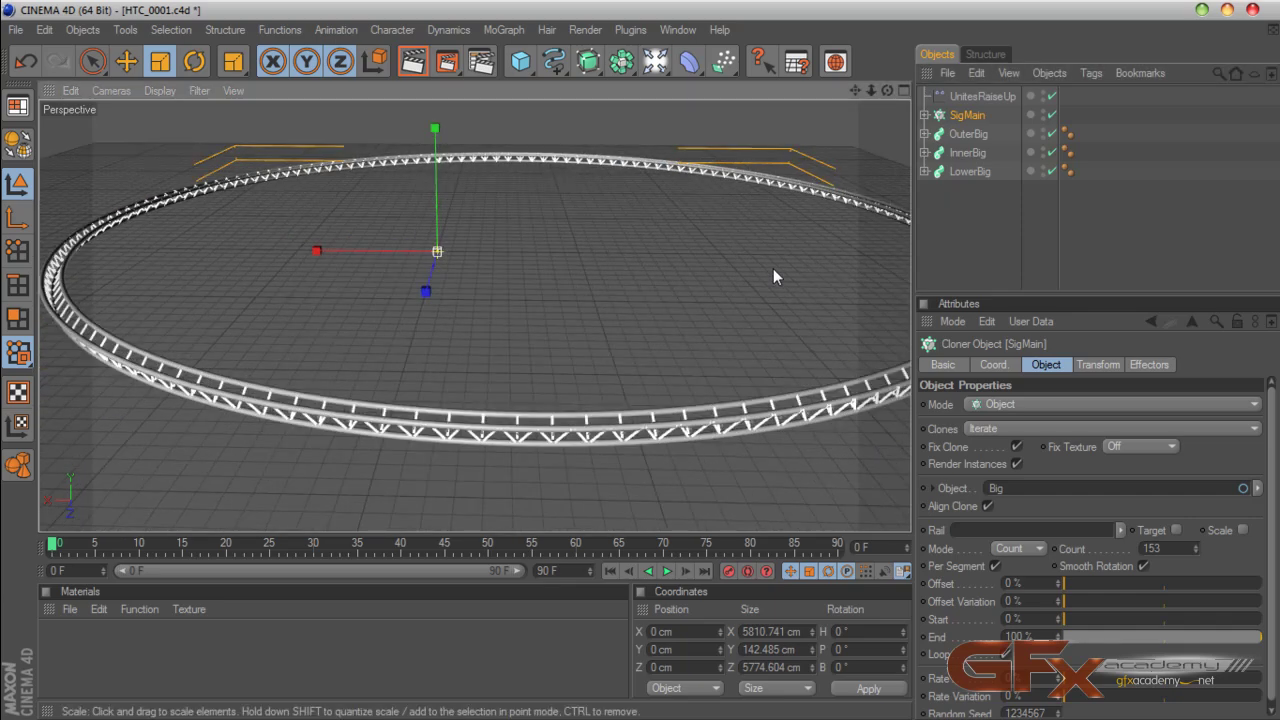
{"action": "left_click_drag", "start_coordinate": [855, 90], "coordinate": [790, 2]}
{"action": "scroll", "coordinate": [720, 234], "scroll_direction": "down", "scroll_amount": 4}
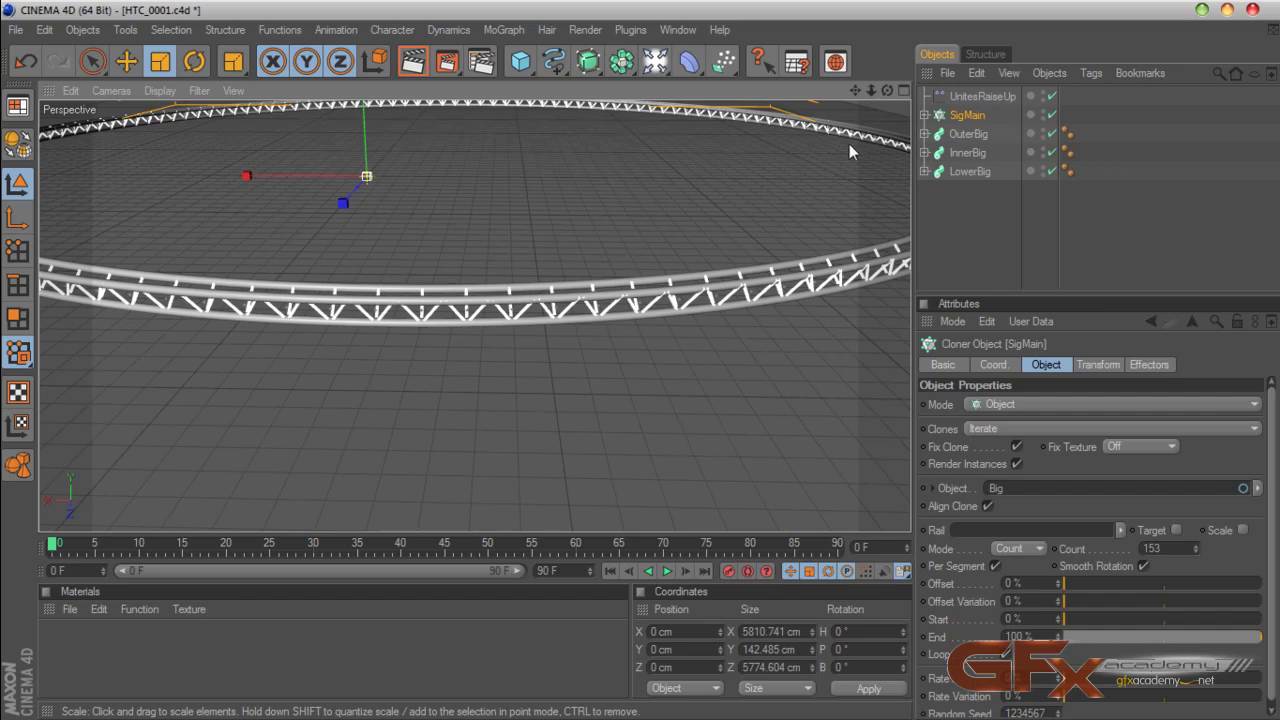
{"action": "left_click_drag", "start_coordinate": [887, 90], "coordinate": [860, 93]}
{"action": "scroll", "coordinate": [805, 199], "scroll_direction": "up", "scroll_amount": 5}
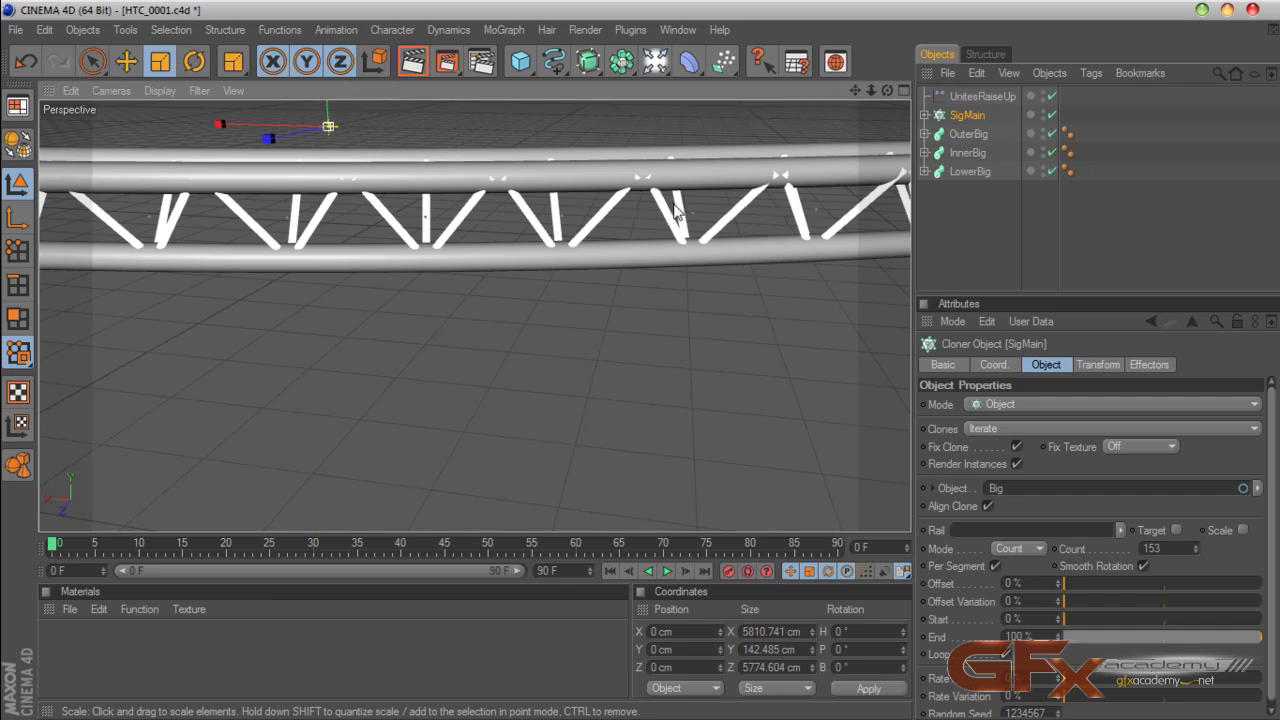
{"action": "left_click_drag", "start_coordinate": [855, 90], "coordinate": [855, 185]}
{"action": "left_click_drag", "start_coordinate": [887, 90], "coordinate": [855, 88]}
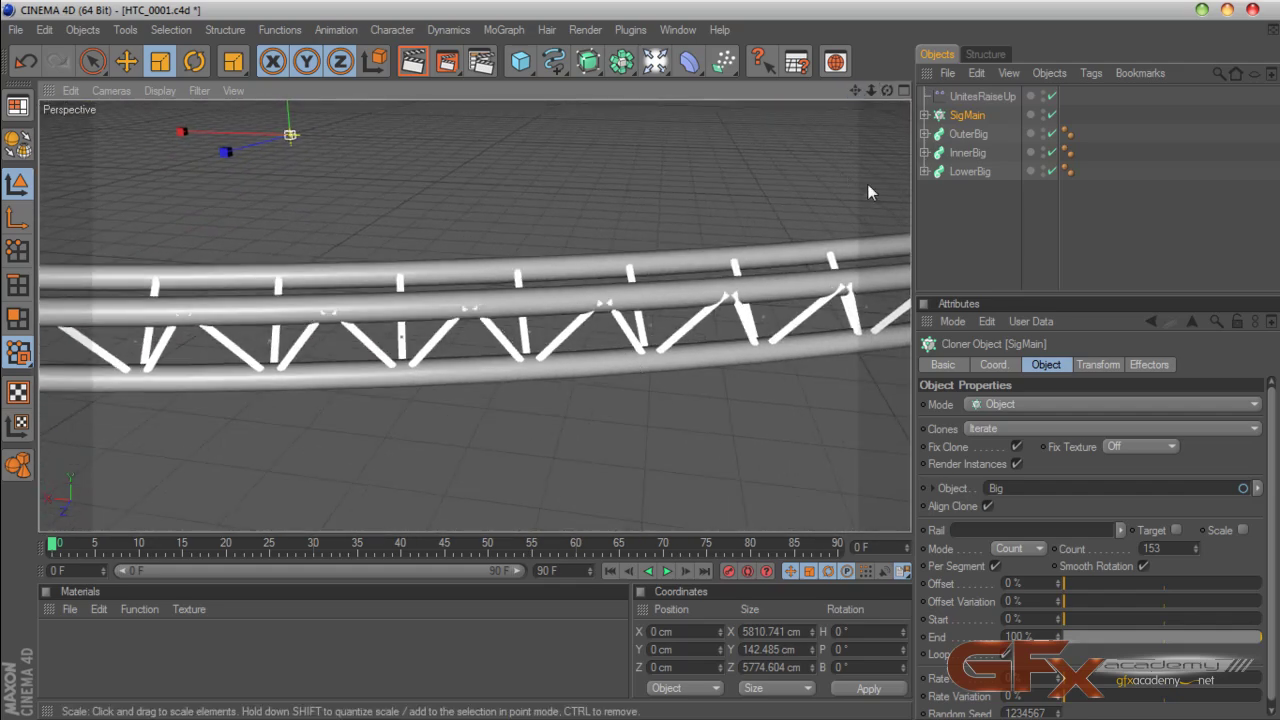
Examine the OuterBig sweep rail up close and across the wider ring, clearing the selection when done
{"action": "left_click", "coordinate": [966, 134]}
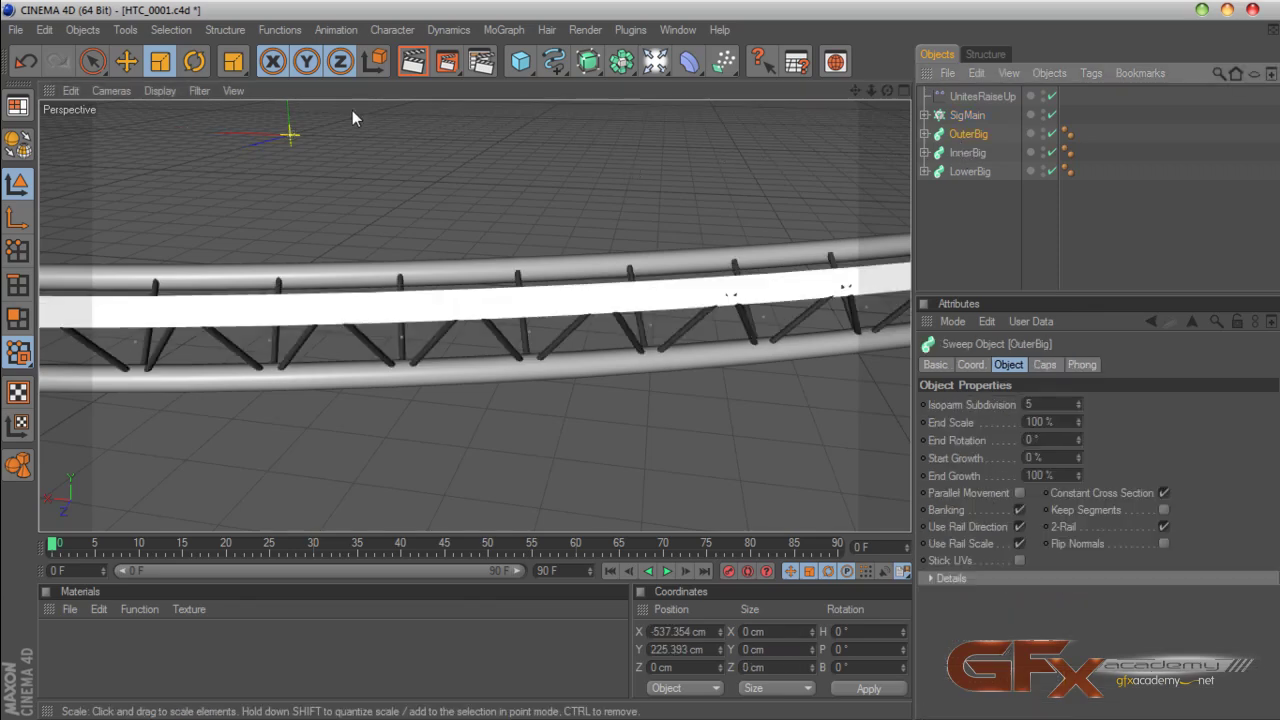
{"action": "left_click", "coordinate": [160, 61]}
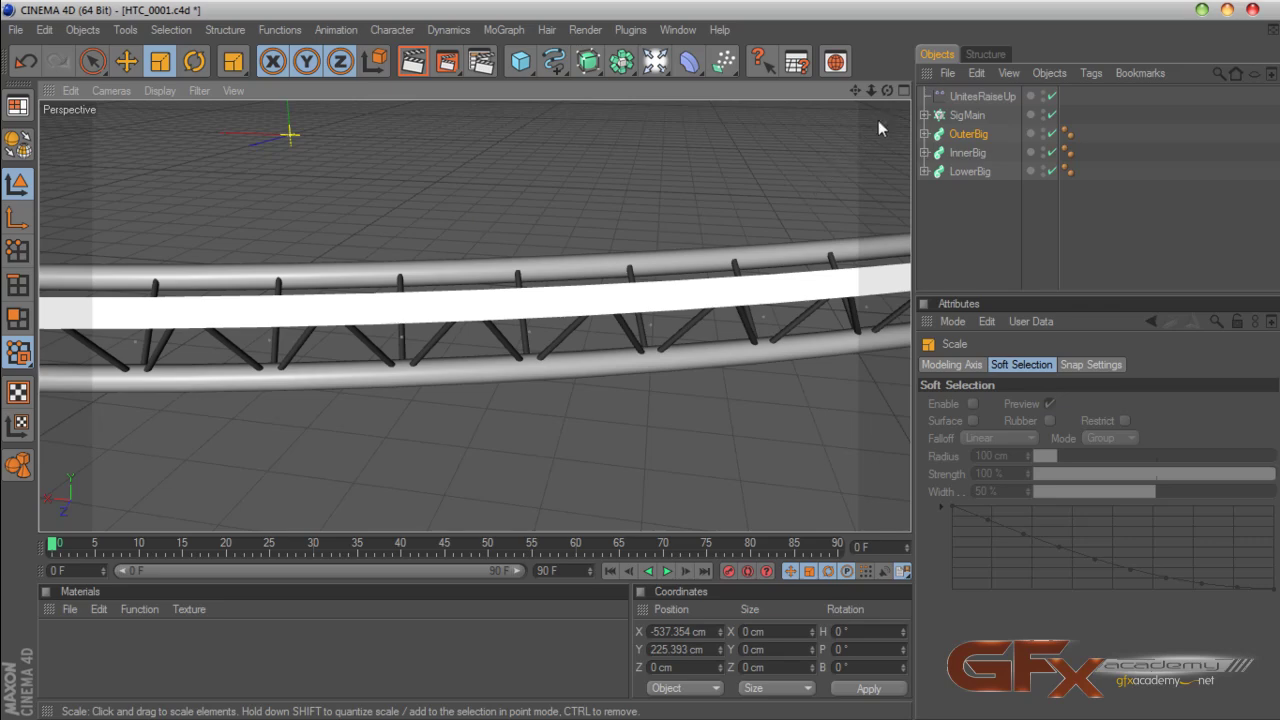
{"action": "left_click_drag", "start_coordinate": [887, 90], "coordinate": [825, 151]}
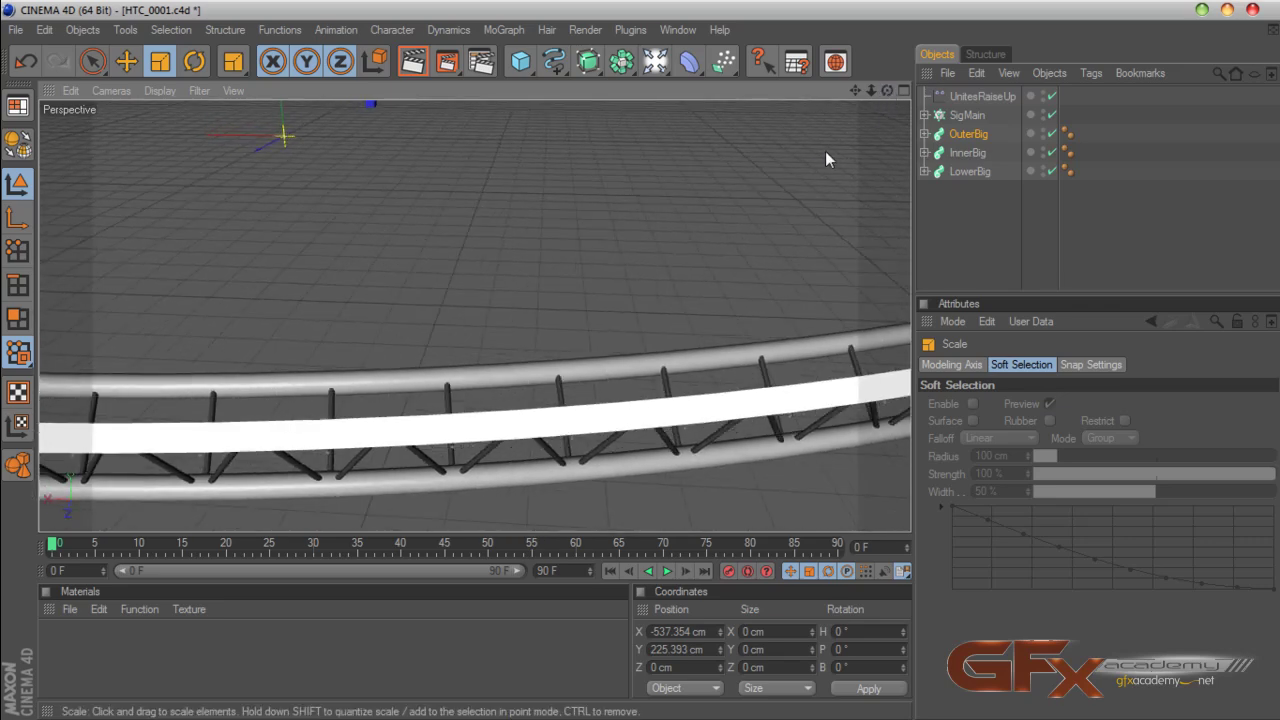
{"action": "scroll", "coordinate": [825, 151], "scroll_direction": "down", "scroll_amount": 5}
{"action": "left_click_drag", "start_coordinate": [855, 91], "coordinate": [838, 112]}
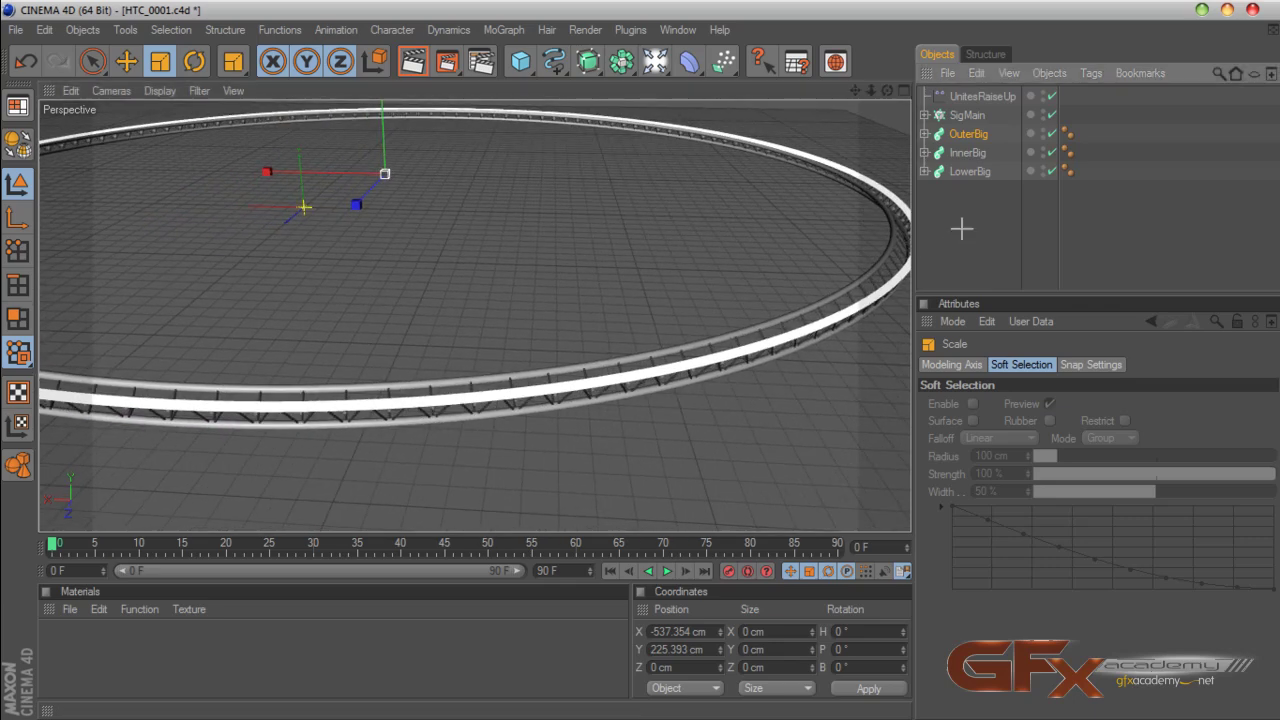
{"action": "left_click", "coordinate": [748, 291]}
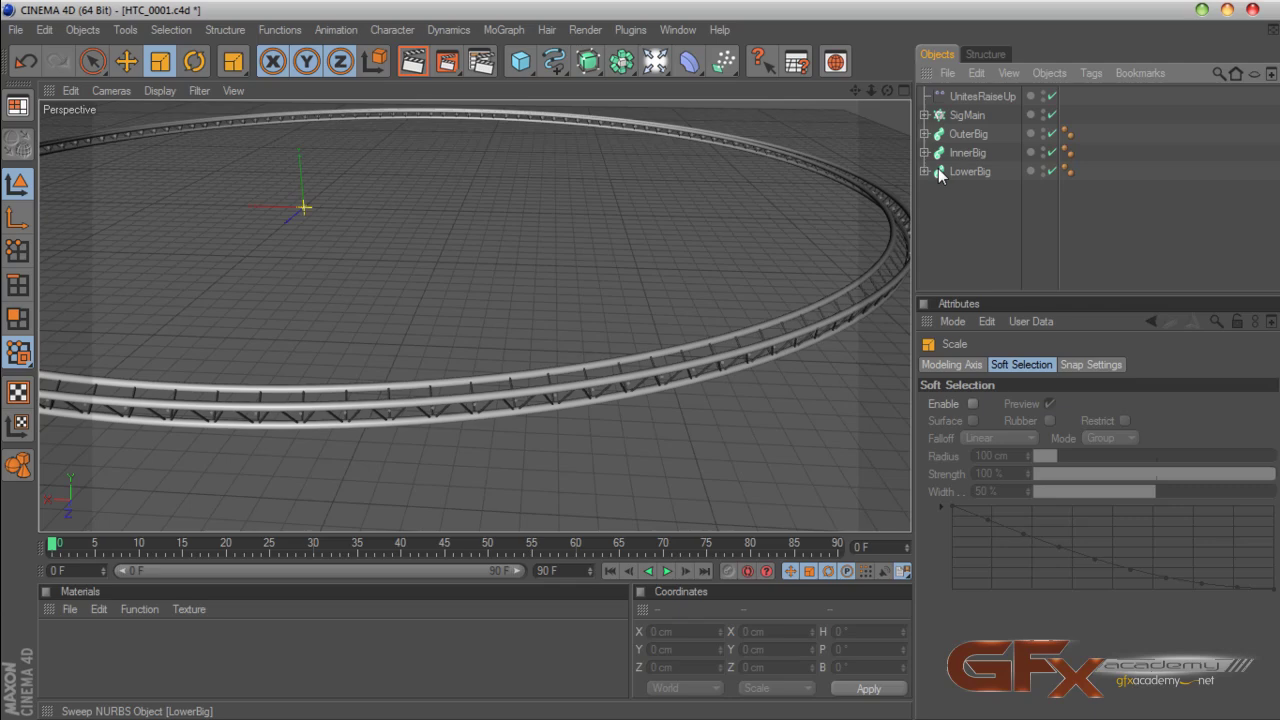
Select the SigMain cloner and examine how its struts run between the rails around the ring's curve
{"action": "left_click", "coordinate": [962, 116]}
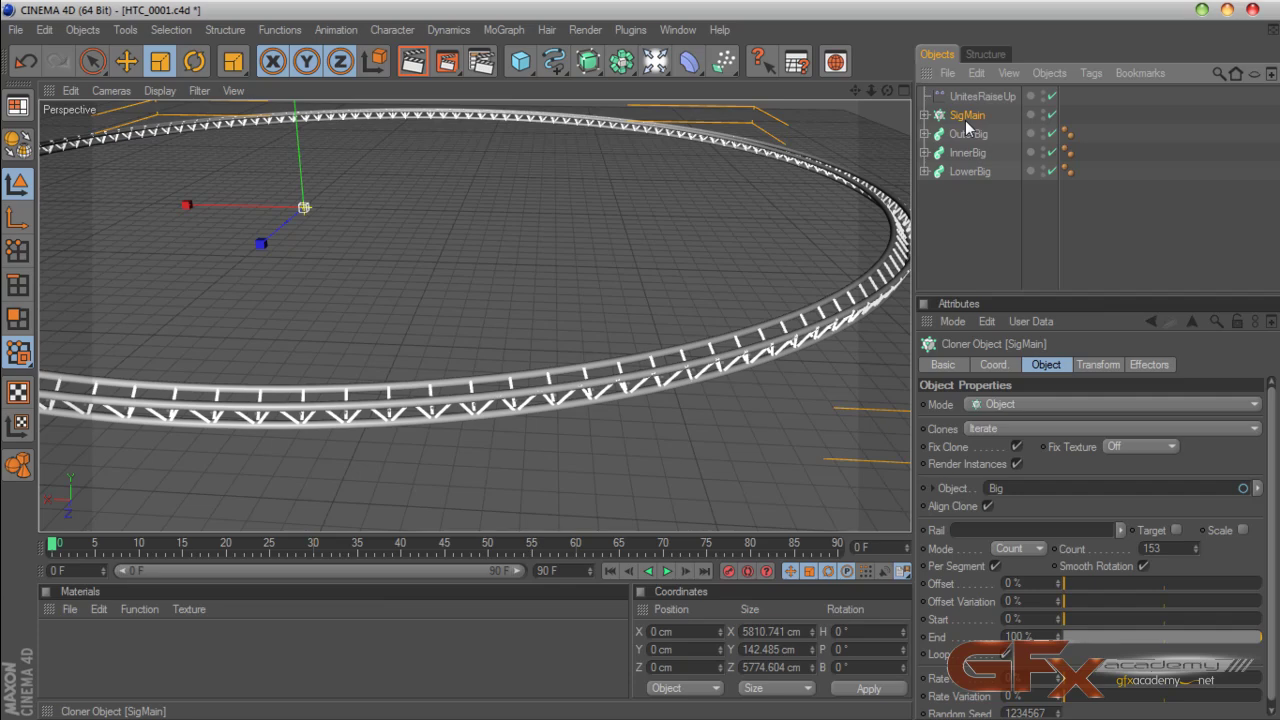
{"action": "scroll", "coordinate": [796, 294], "scroll_direction": "up", "scroll_amount": 3}
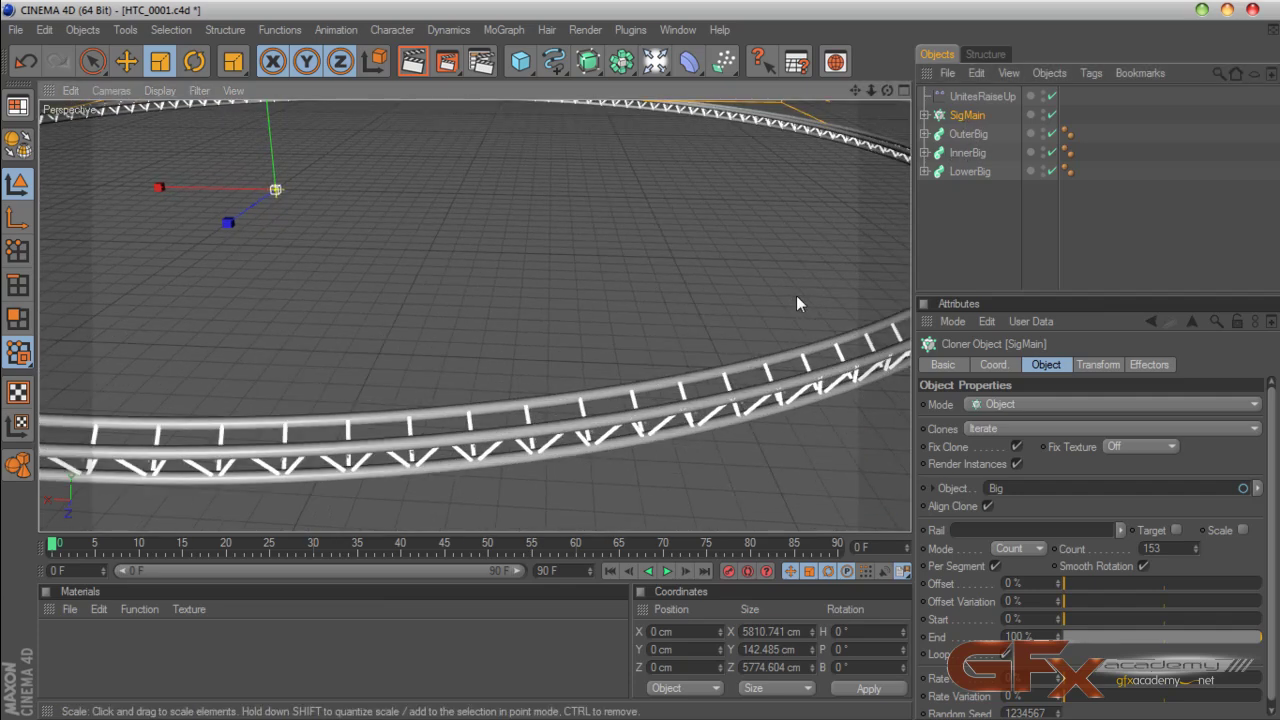
{"action": "scroll", "coordinate": [848, 208], "scroll_direction": "up", "scroll_amount": 2}
{"action": "left_click_drag", "start_coordinate": [856, 91], "coordinate": [846, 109]}
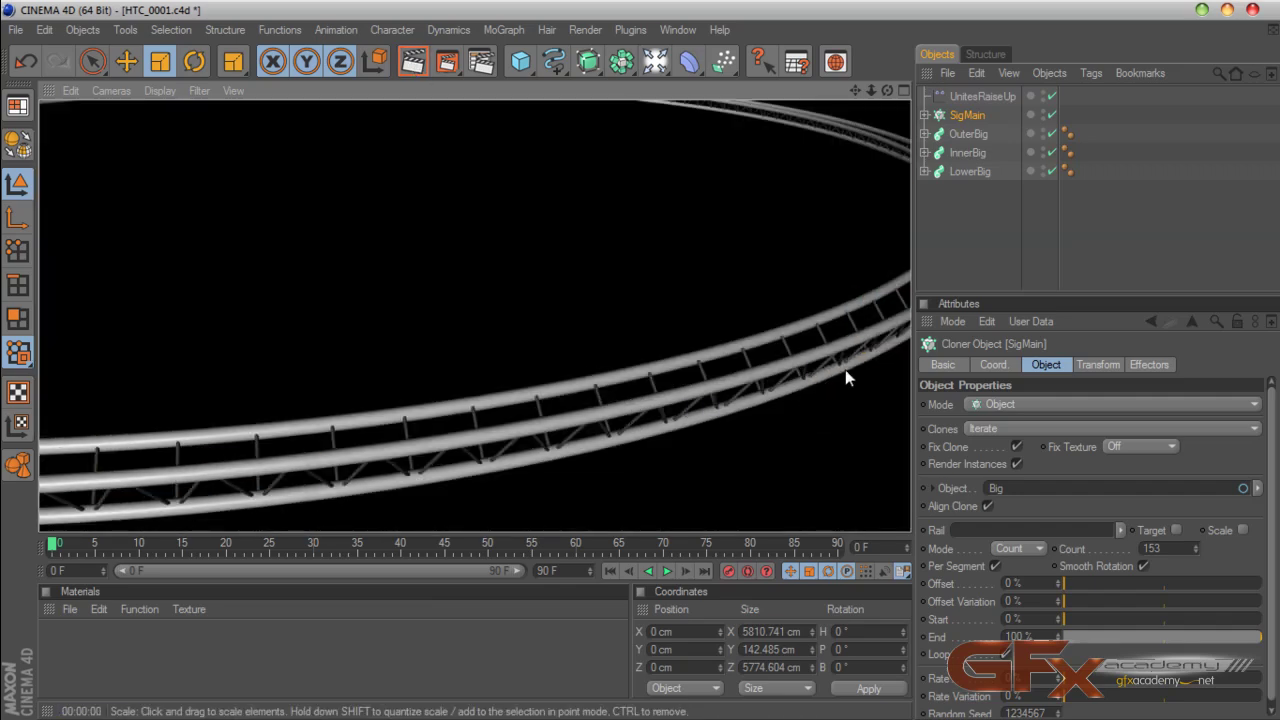
{"action": "left_click_drag", "start_coordinate": [858, 91], "coordinate": [735, 97]}
{"action": "scroll", "coordinate": [795, 222], "scroll_direction": "up", "scroll_amount": 5}
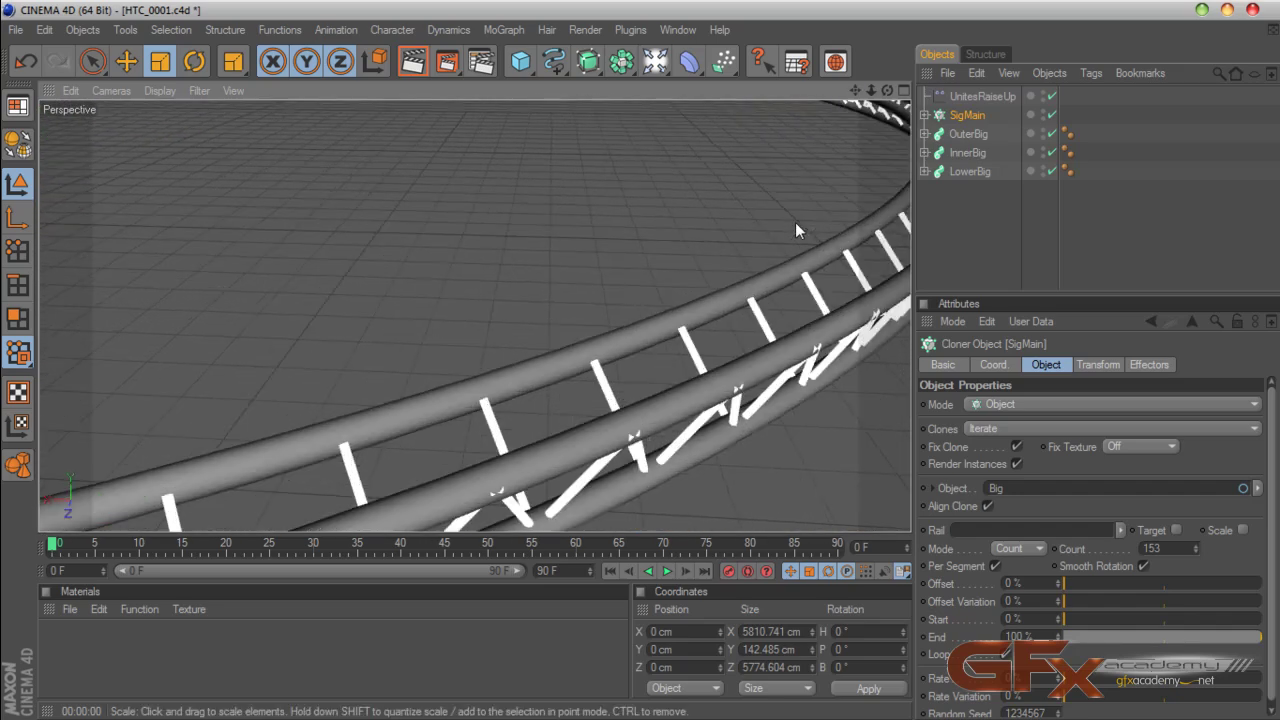
{"action": "left_click_drag", "start_coordinate": [858, 91], "coordinate": [730, 100]}
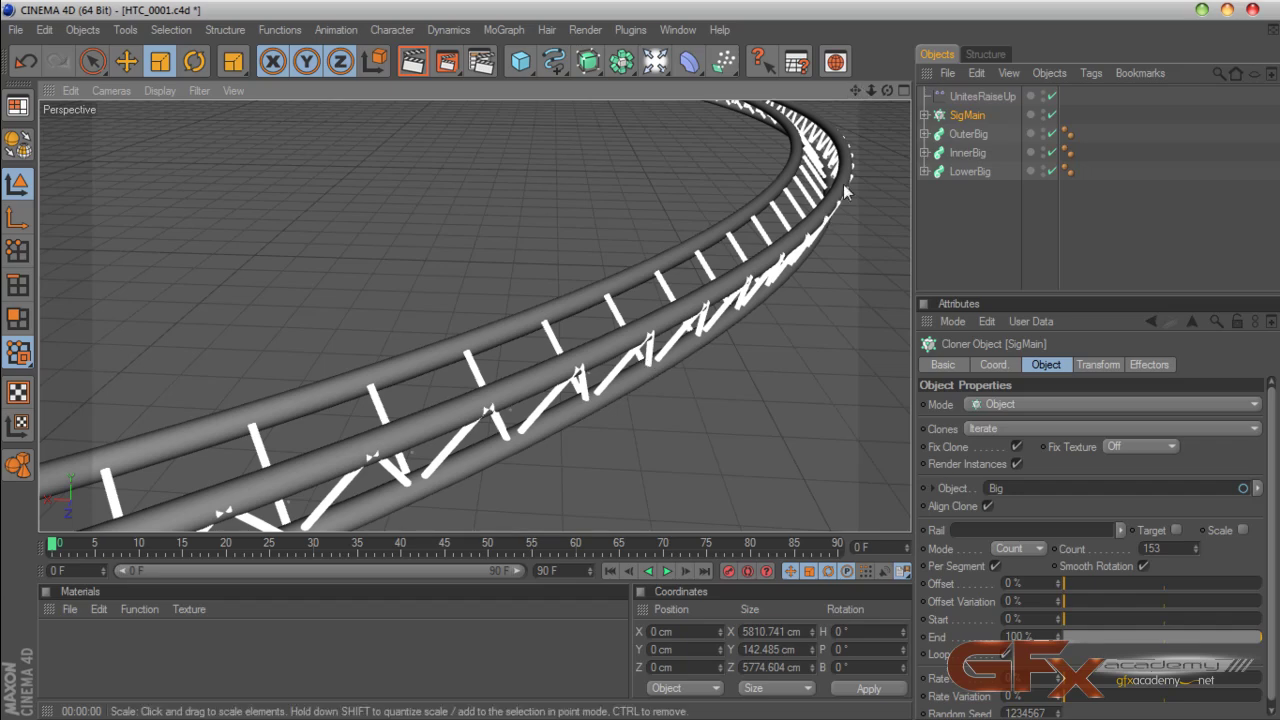
{"action": "left_click_drag", "start_coordinate": [856, 91], "coordinate": [728, 226]}
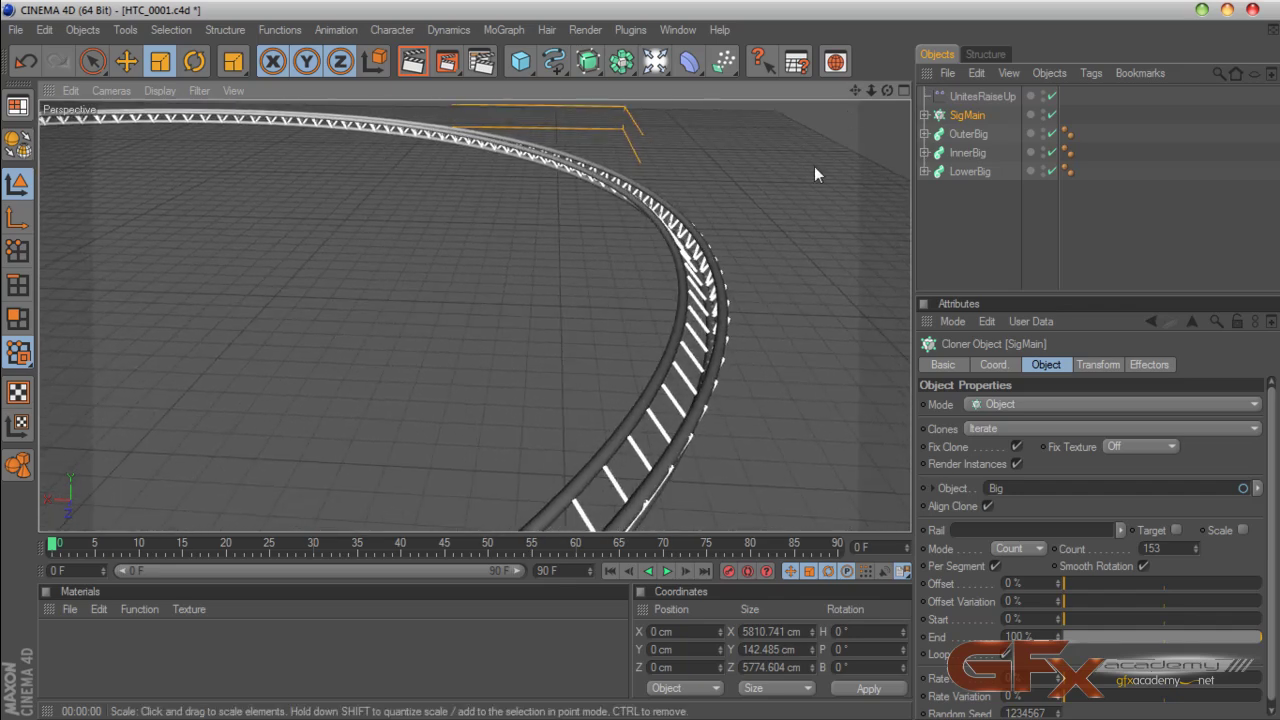
{"action": "scroll", "coordinate": [808, 178], "scroll_direction": "up", "scroll_amount": 3}
{"action": "left_click_drag", "start_coordinate": [855, 91], "coordinate": [756, 111]}
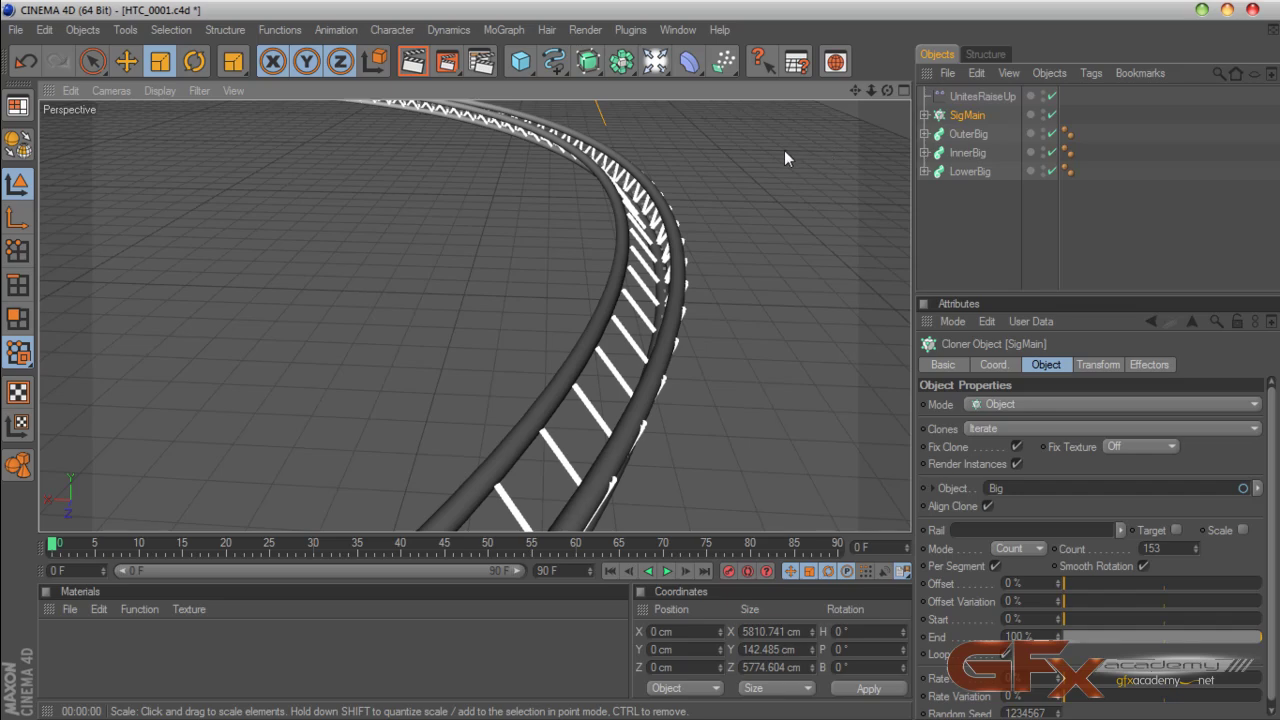
{"action": "left_click_drag", "start_coordinate": [855, 90], "coordinate": [884, 118]}
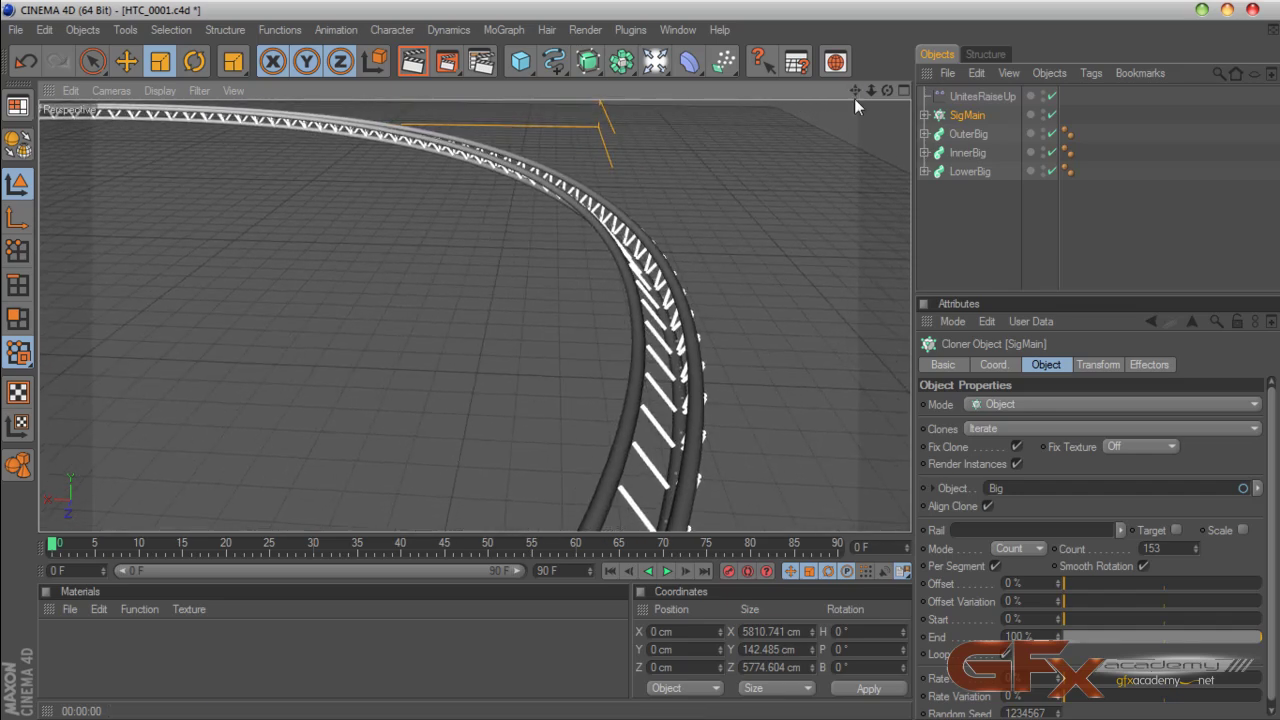
Compare the InnerBig and OuterBig rails, and preview-render a low close-up view along the truss
{"action": "left_click", "coordinate": [968, 153]}
{"action": "left_click_drag", "start_coordinate": [268, 272], "coordinate": [290, 272]}
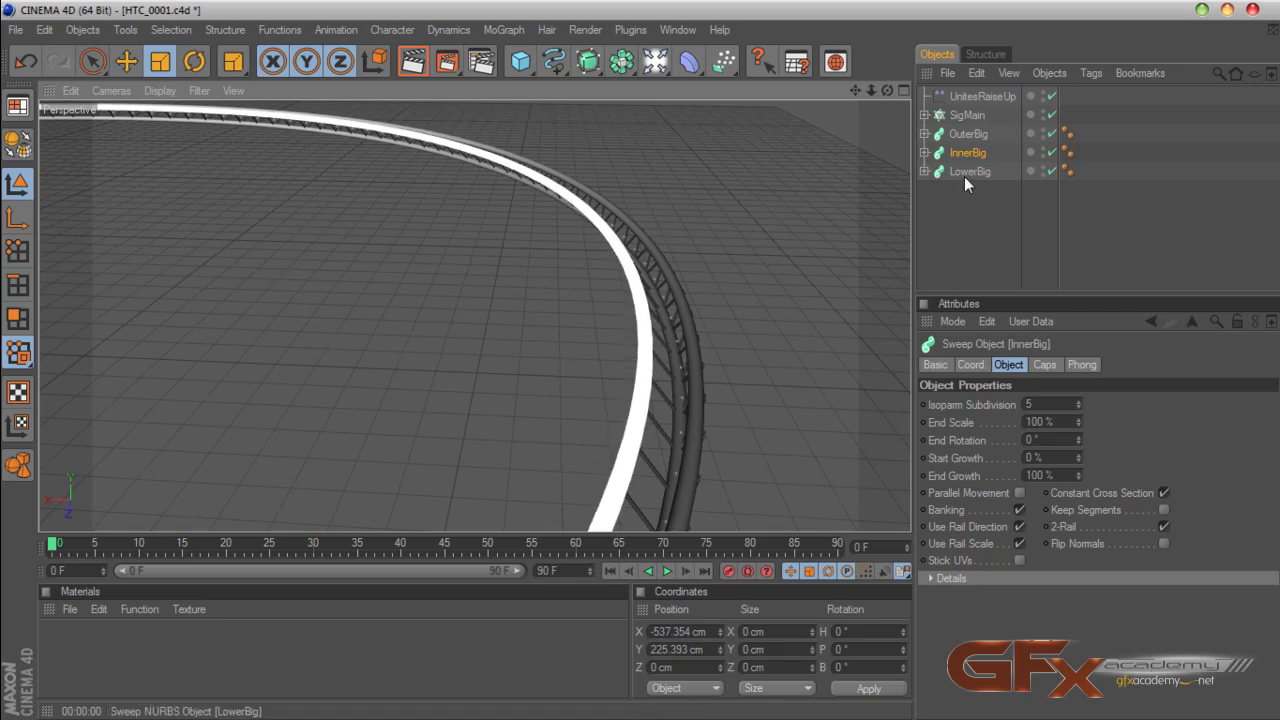
{"action": "left_click", "coordinate": [966, 133]}
{"action": "left_click_drag", "start_coordinate": [419, 379], "coordinate": [458, 379]}
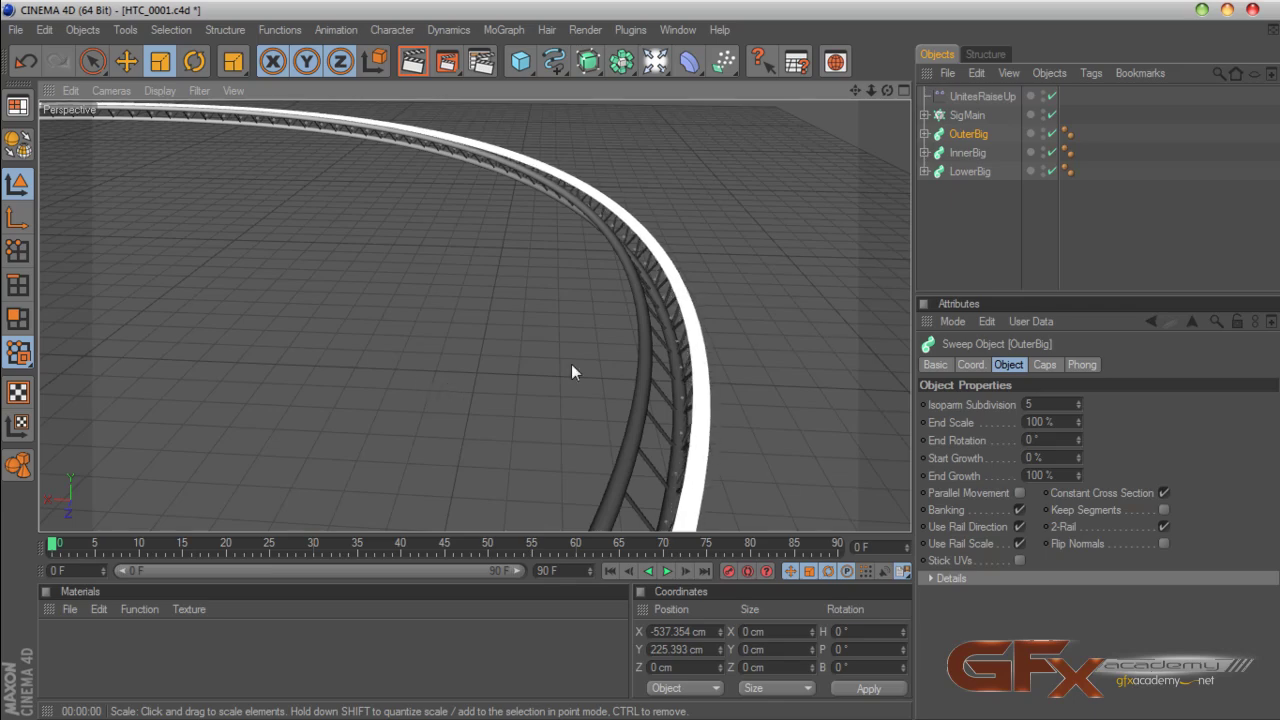
{"action": "left_click_drag", "start_coordinate": [887, 91], "coordinate": [655, 60]}
{"action": "left_click_drag", "start_coordinate": [887, 124], "coordinate": [887, 142]}
{"action": "left_click_drag", "start_coordinate": [887, 91], "coordinate": [708, 108]}
{"action": "left_click_drag", "start_coordinate": [887, 124], "coordinate": [788, 175]}
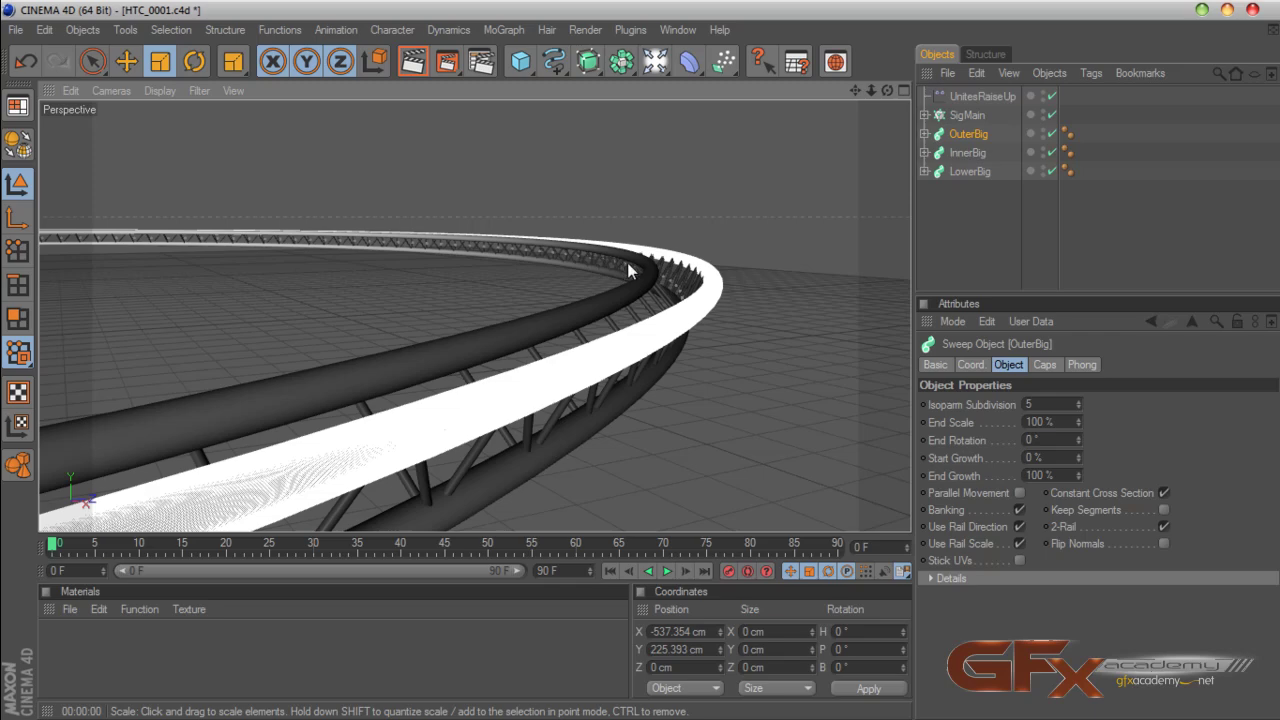
{"action": "key", "text": "ctrl+r"}
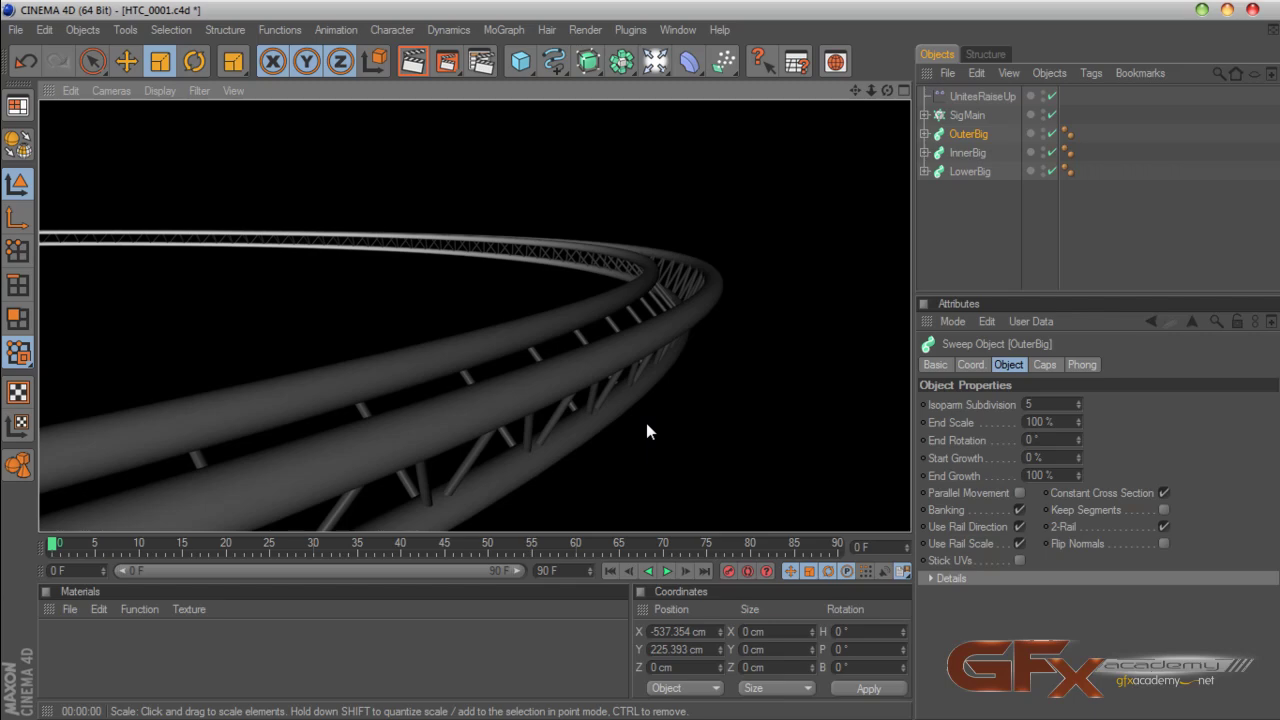
Add the SigMain cloner to a new layer
{"action": "left_click", "coordinate": [973, 193]}
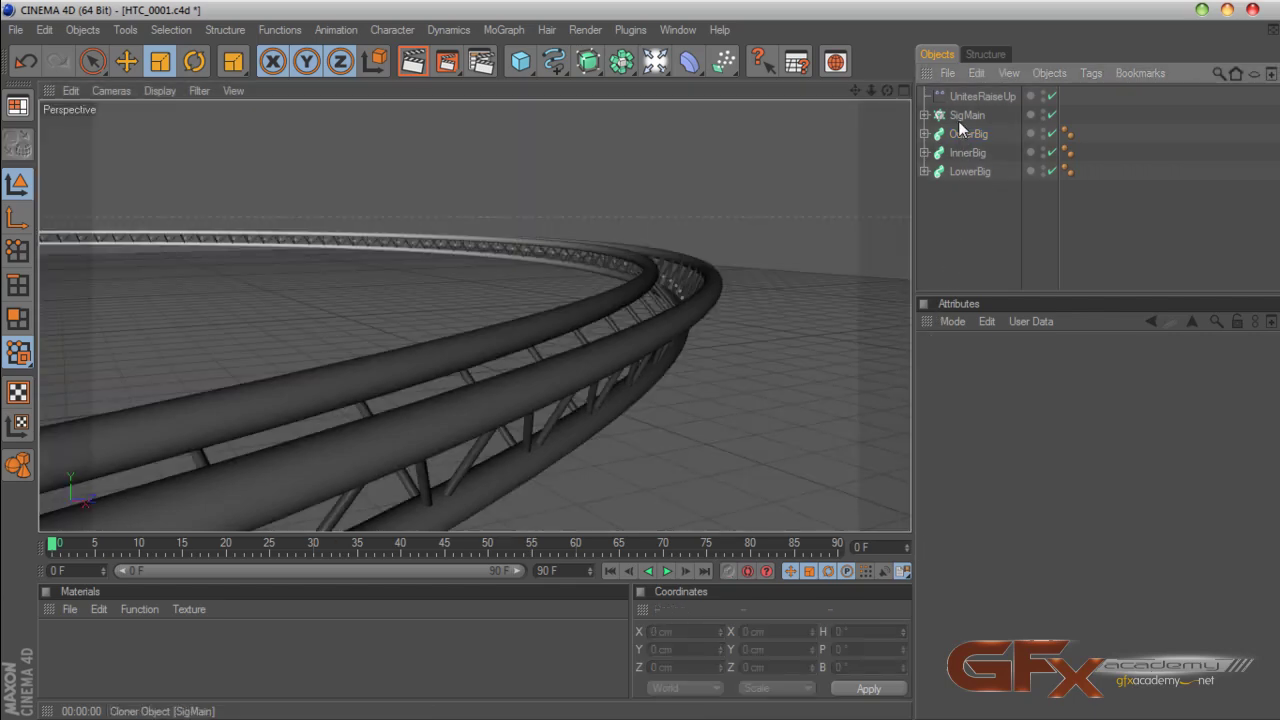
{"action": "left_click", "coordinate": [962, 115]}
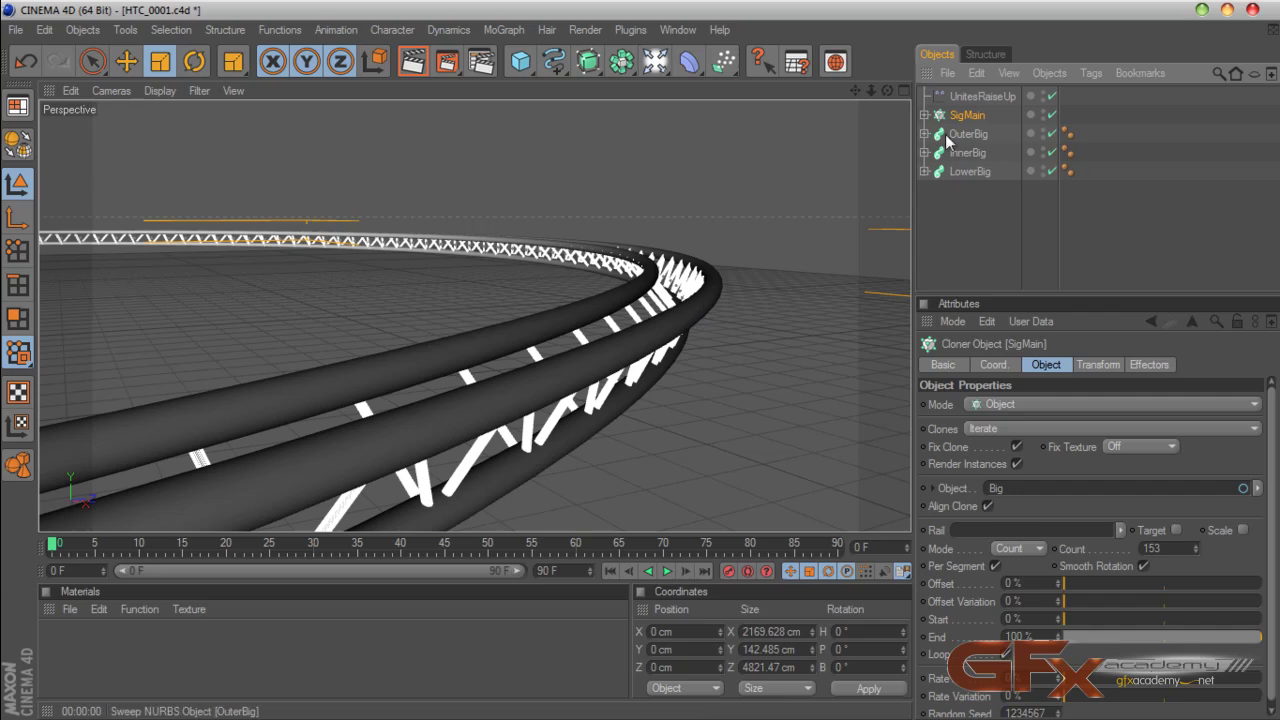
{"action": "right_click", "coordinate": [963, 116]}
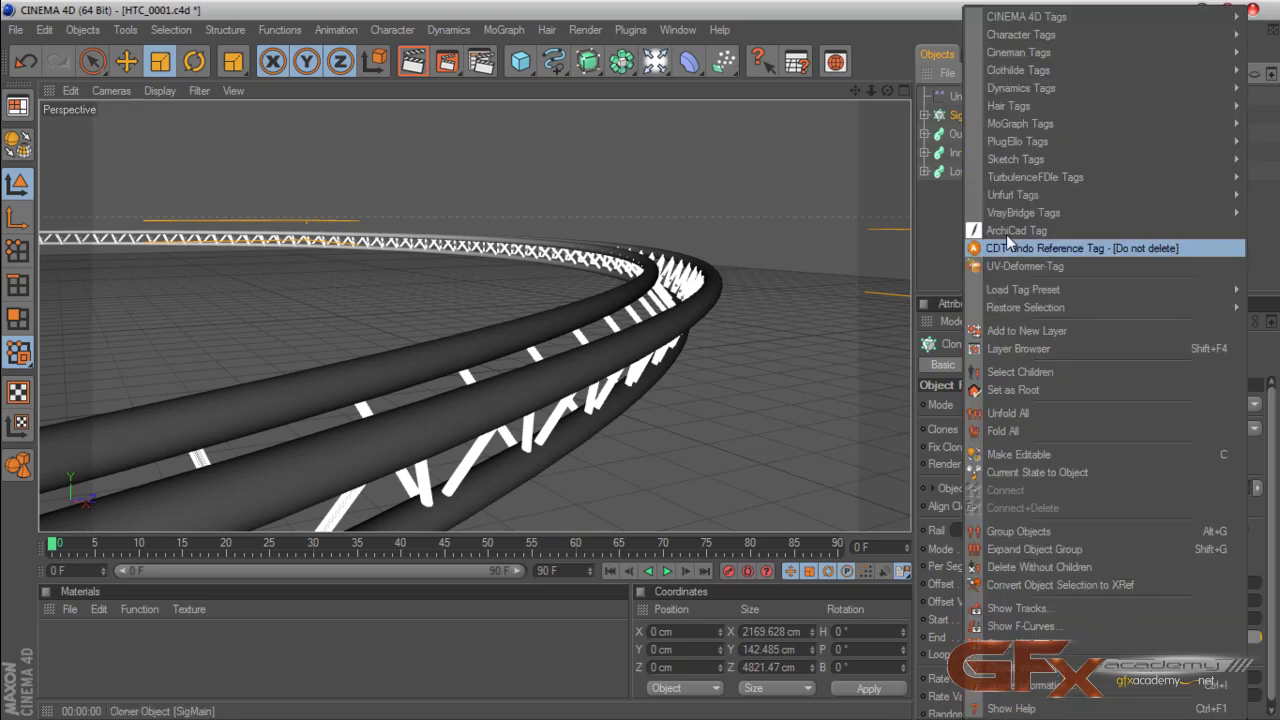
{"action": "left_click", "coordinate": [1045, 331]}
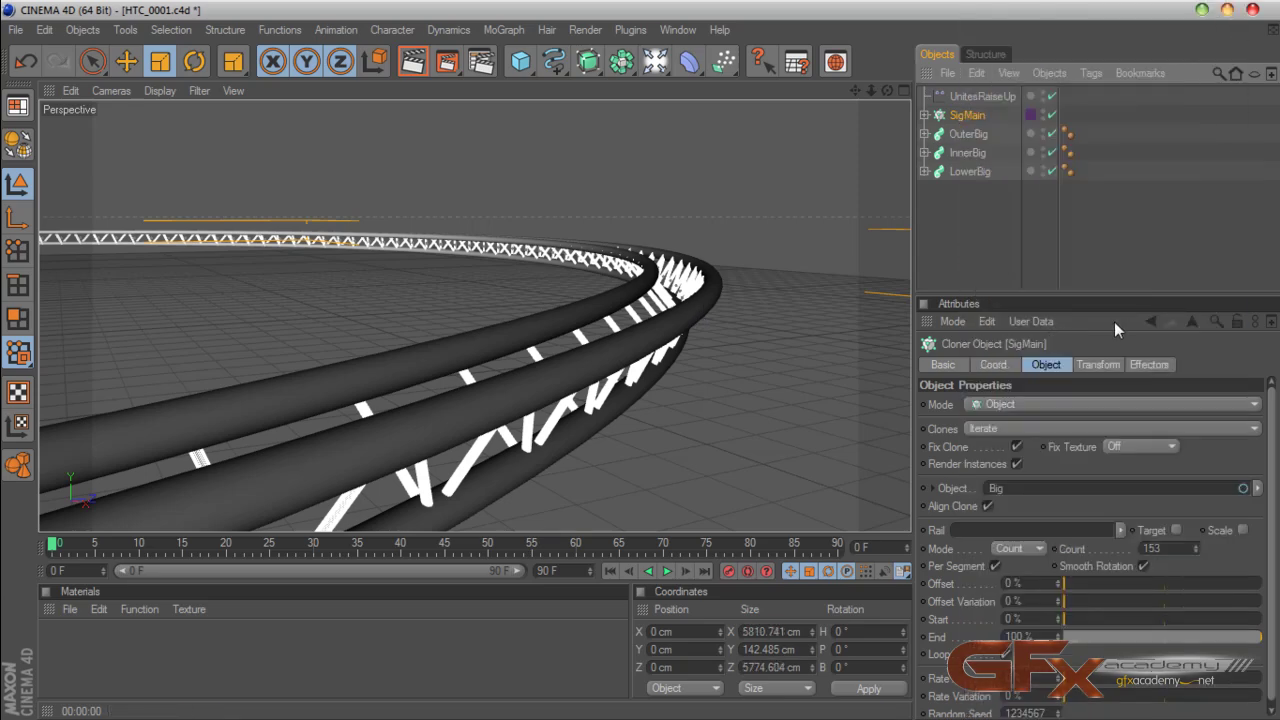
Open the Layer Browser and set SigMain's layer colour to magenta-pink with hue 317° and RGB 211, 6, 153
{"action": "right_click", "coordinate": [978, 116]}
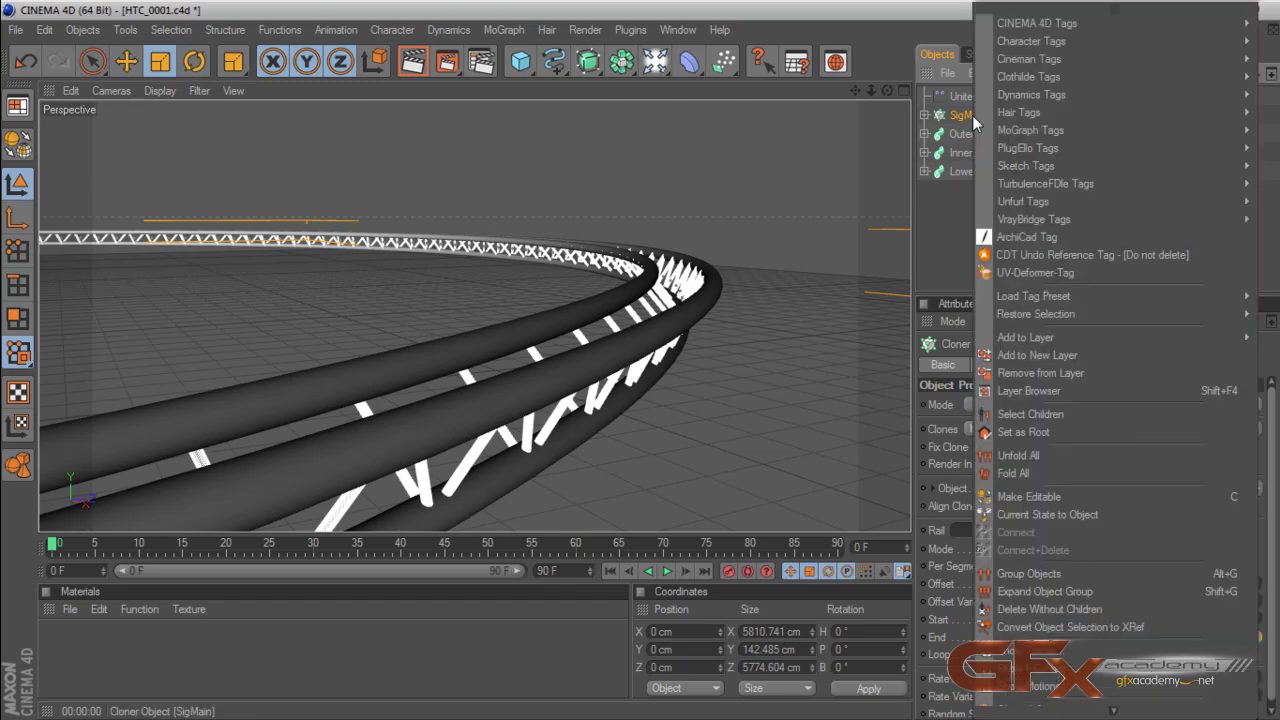
{"action": "left_click", "coordinate": [1034, 392]}
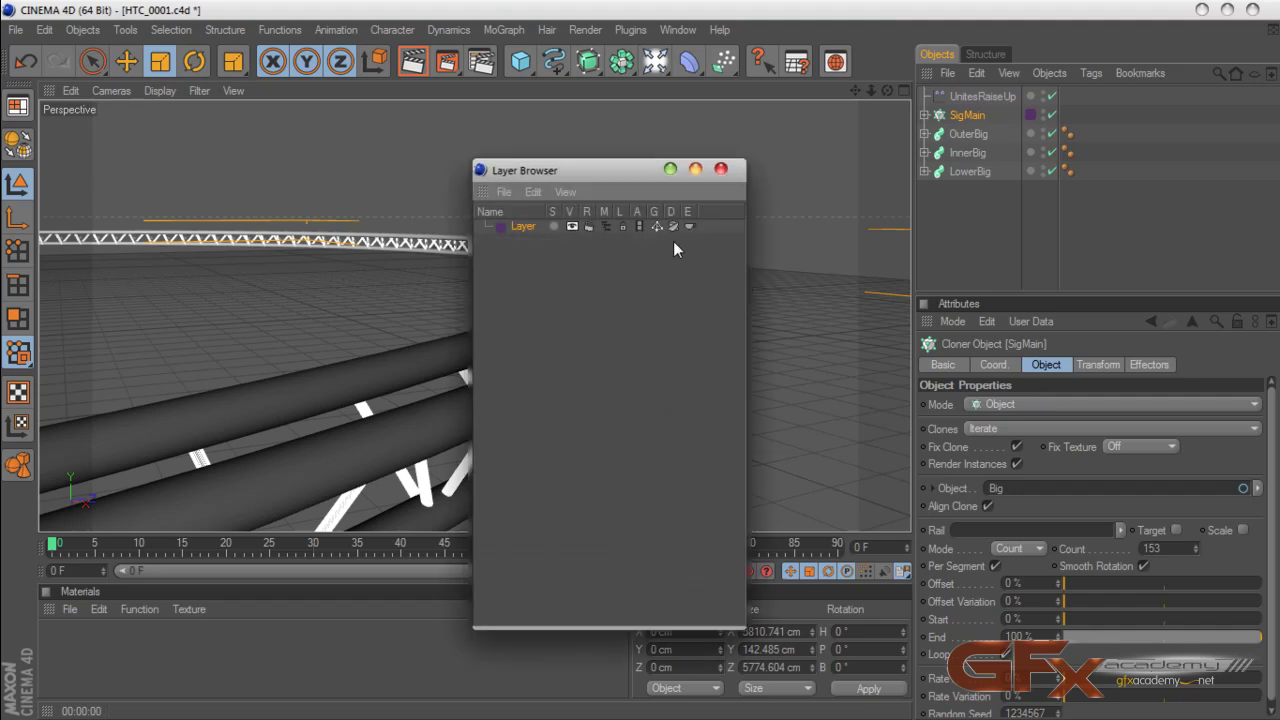
{"action": "left_click_drag", "start_coordinate": [606, 173], "coordinate": [721, 138]}
{"action": "double_click", "coordinate": [616, 194]}
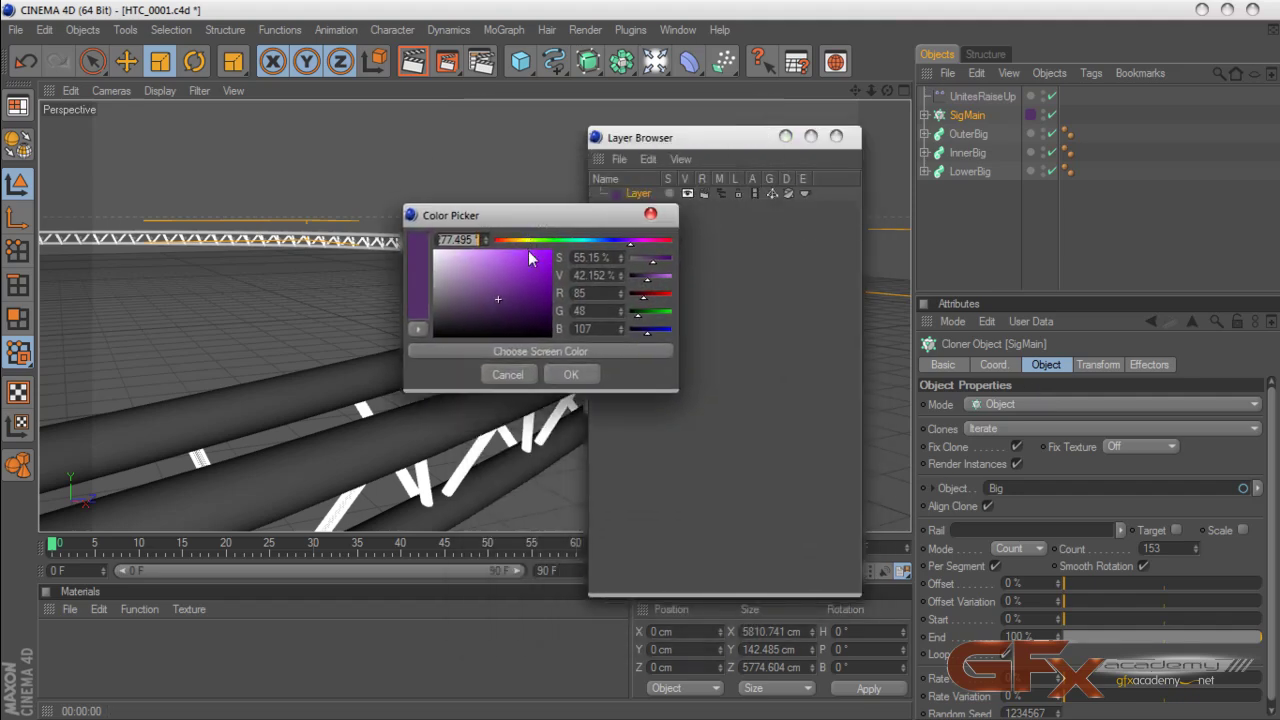
{"action": "left_click", "coordinate": [642, 245]}
{"action": "left_click_drag", "start_coordinate": [545, 289], "coordinate": [548, 265]}
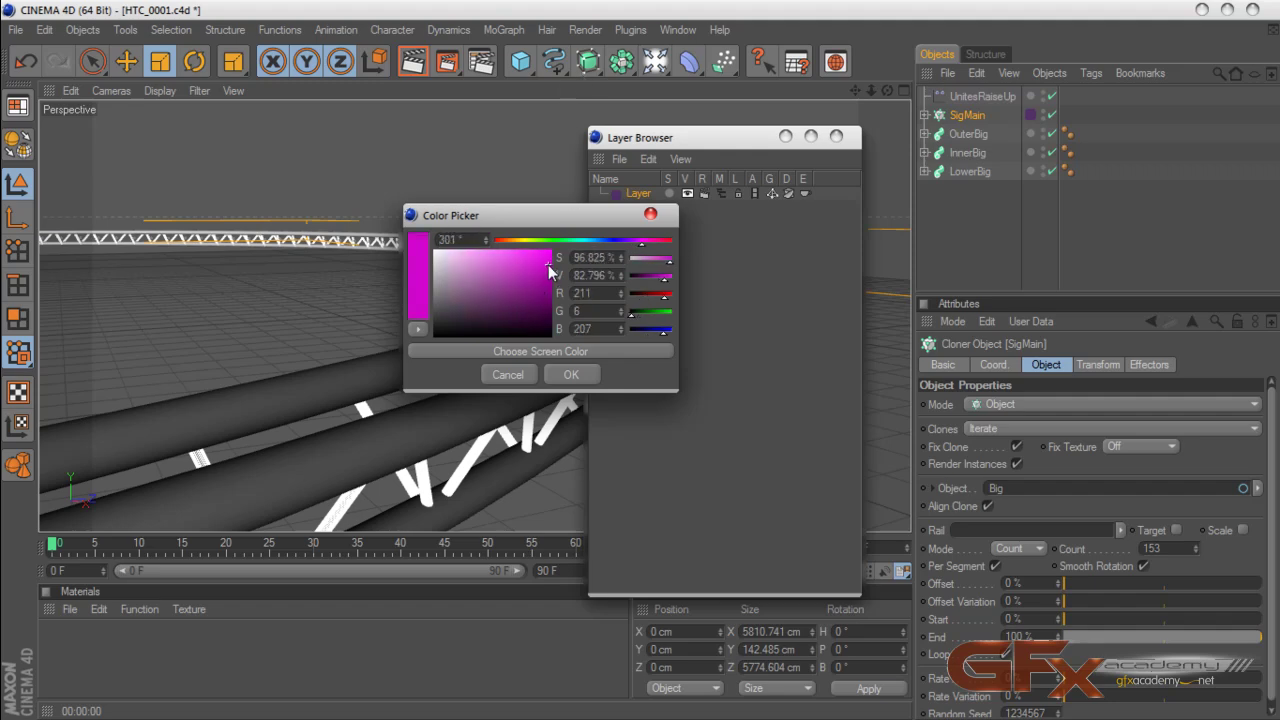
{"action": "left_click_drag", "start_coordinate": [641, 241], "coordinate": [649, 242]}
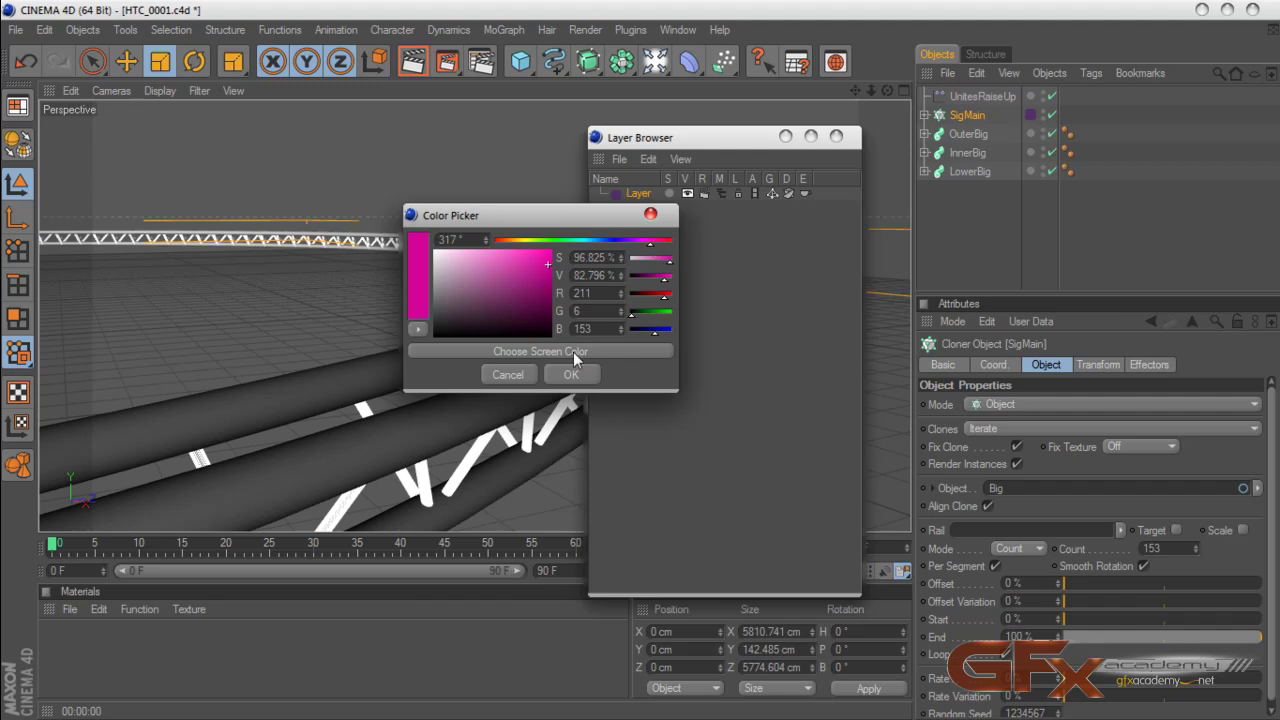
{"action": "left_click", "coordinate": [606, 402]}
Rename the magenta layer as Unites in the Layer Browser
{"action": "double_click", "coordinate": [638, 194]}
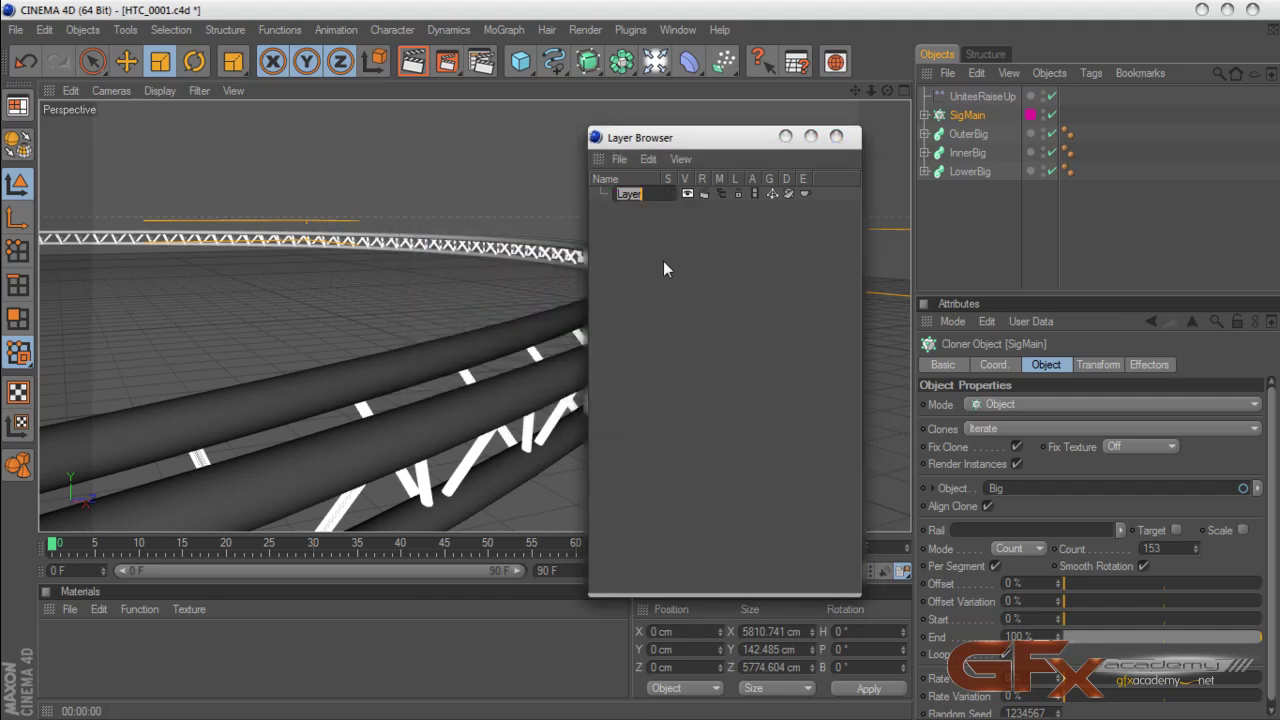
{"action": "type", "text": "Units"}
{"action": "key", "text": "BackSpace"}
{"action": "type", "text": "es"}
{"action": "key", "text": "Return"}
{"action": "left_click_drag", "start_coordinate": [696, 141], "coordinate": [657, 163]}
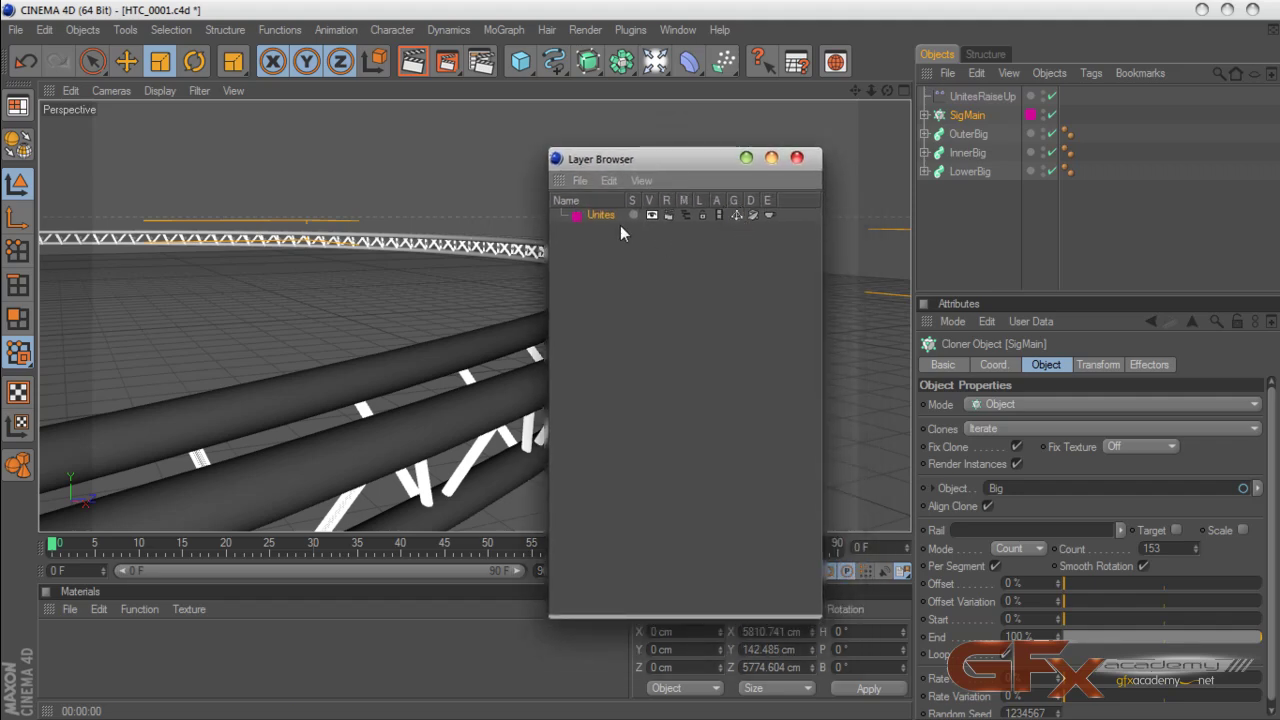
Dock the Layer Browser alongside the Objects and Structure managers, and return to the object list
{"action": "left_click_drag", "start_coordinate": [1016, 58], "coordinate": [1001, 58]}
{"action": "left_click", "coordinate": [974, 59]}
{"action": "left_click", "coordinate": [937, 54]}
{"action": "left_click", "coordinate": [1048, 54]}
{"action": "left_click_drag", "start_coordinate": [916, 195], "coordinate": [912, 195]}
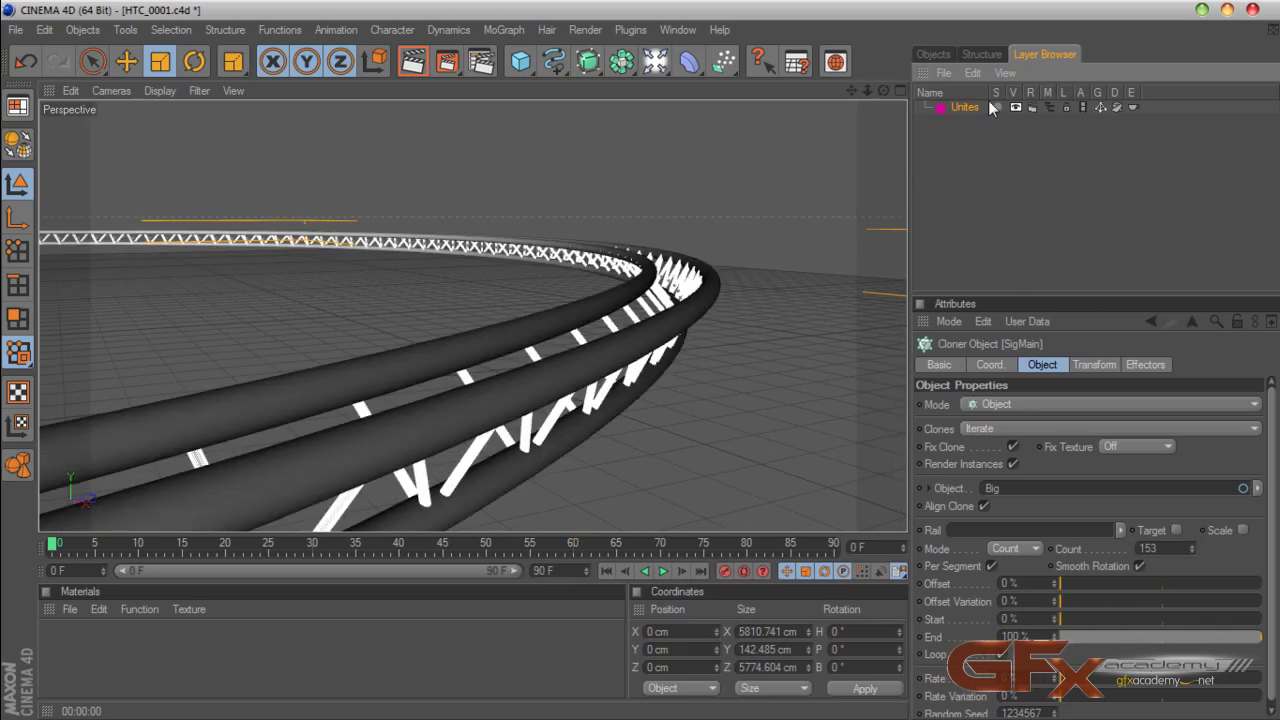
{"action": "left_click", "coordinate": [985, 56]}
{"action": "left_click", "coordinate": [937, 55]}
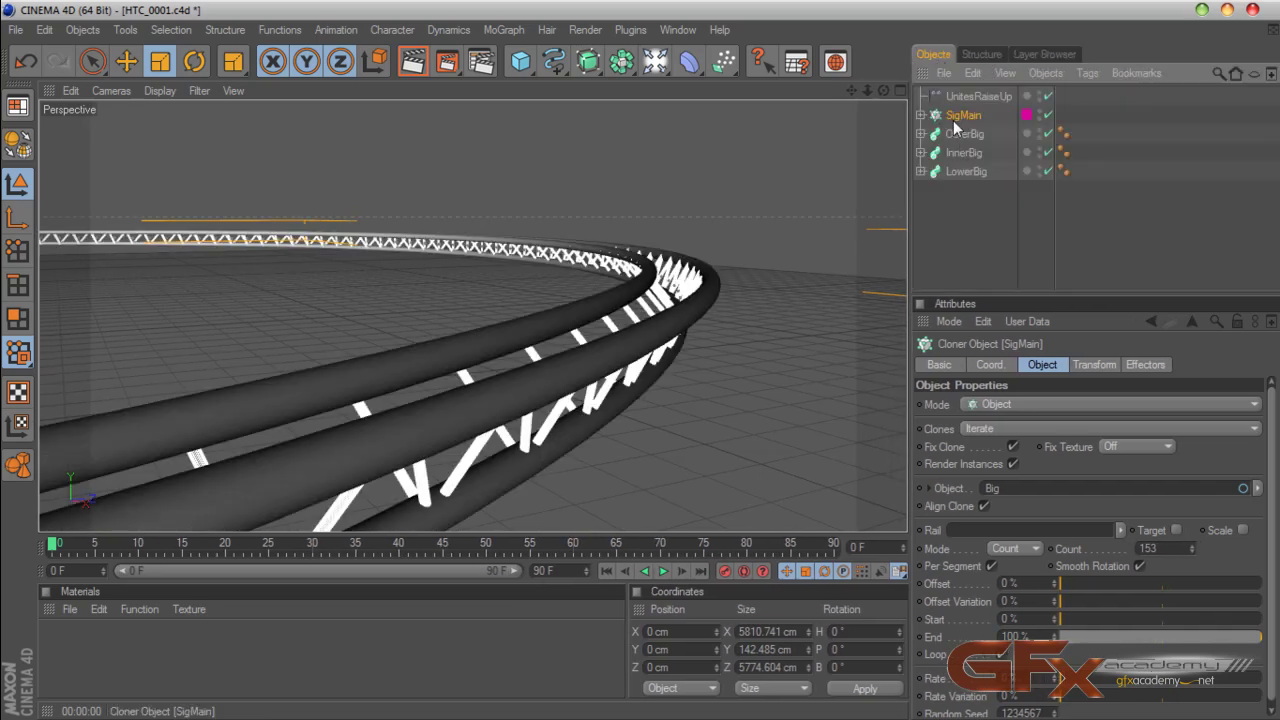
Add the OuterBig, InnerBig and LowerBig sweeps together to a new layer
{"action": "left_click", "coordinate": [967, 134]}
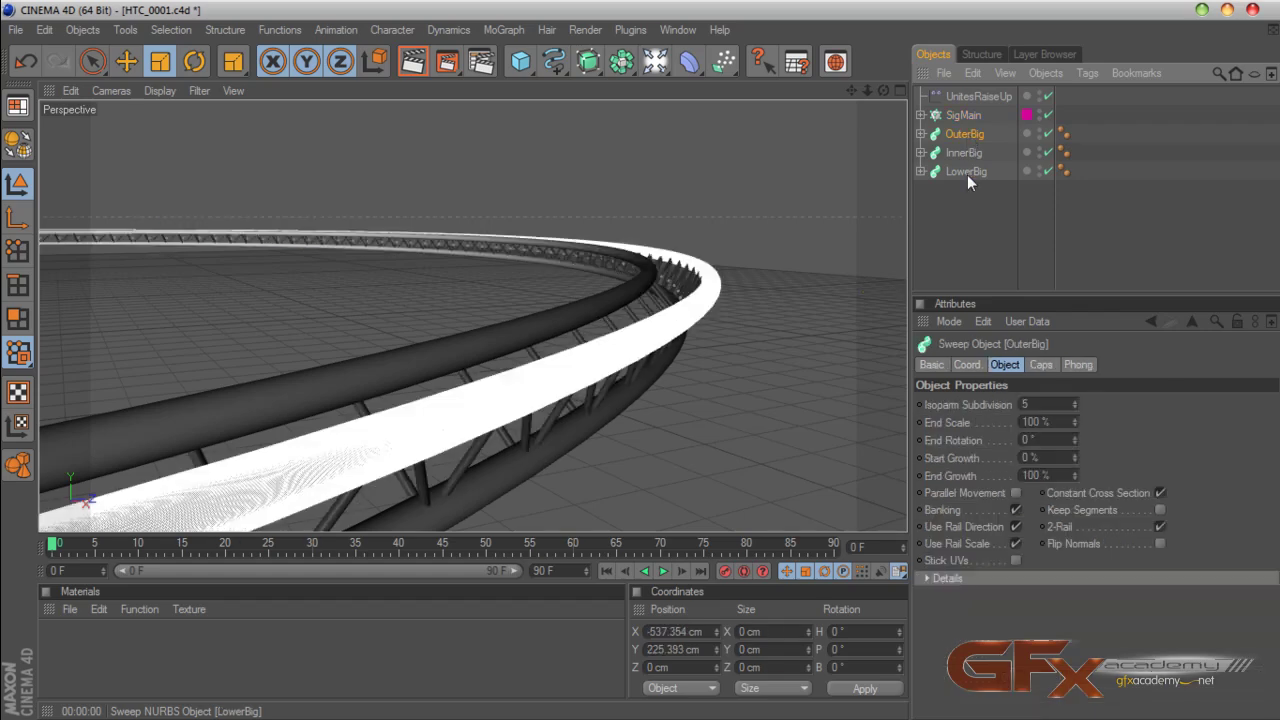
{"action": "left_click", "coordinate": [966, 172], "text": "shift"}
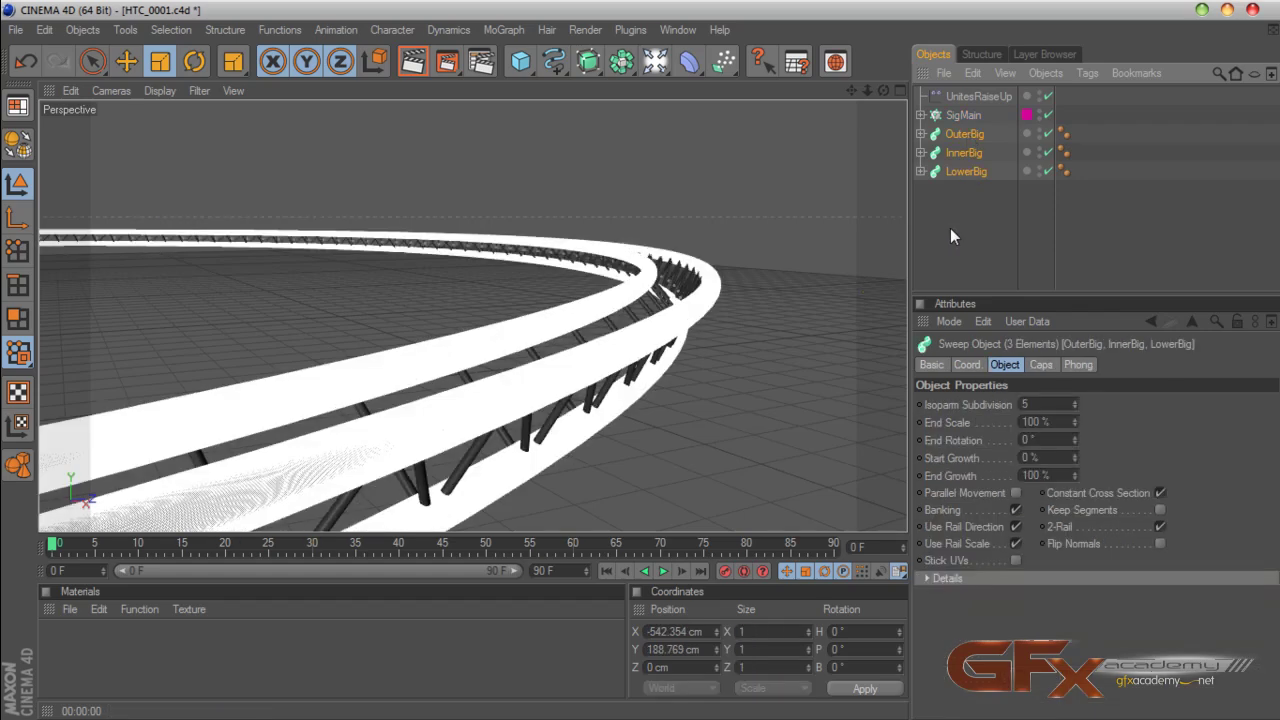
{"action": "right_click", "coordinate": [961, 171]}
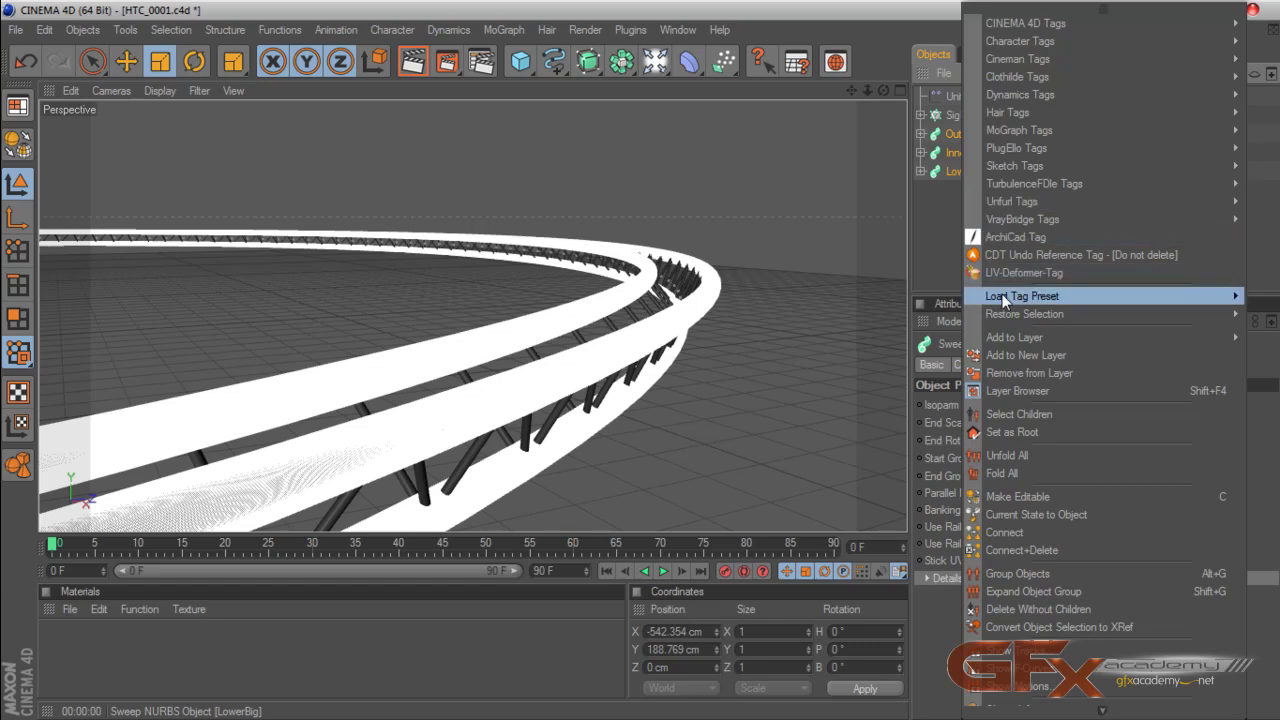
{"action": "left_click", "coordinate": [1026, 355]}
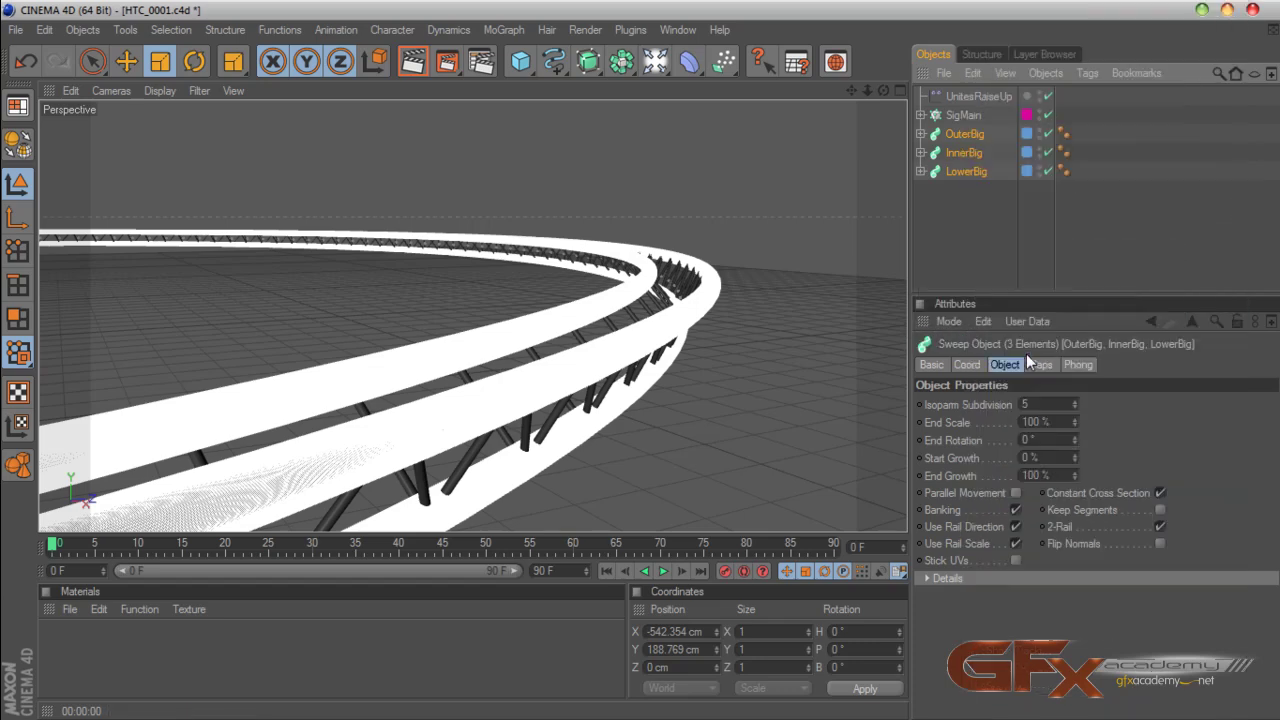
Rename the three rails' new layer as Bumbs in the Layer Browser
{"action": "left_click", "coordinate": [1036, 56]}
{"action": "double_click", "coordinate": [963, 122]}
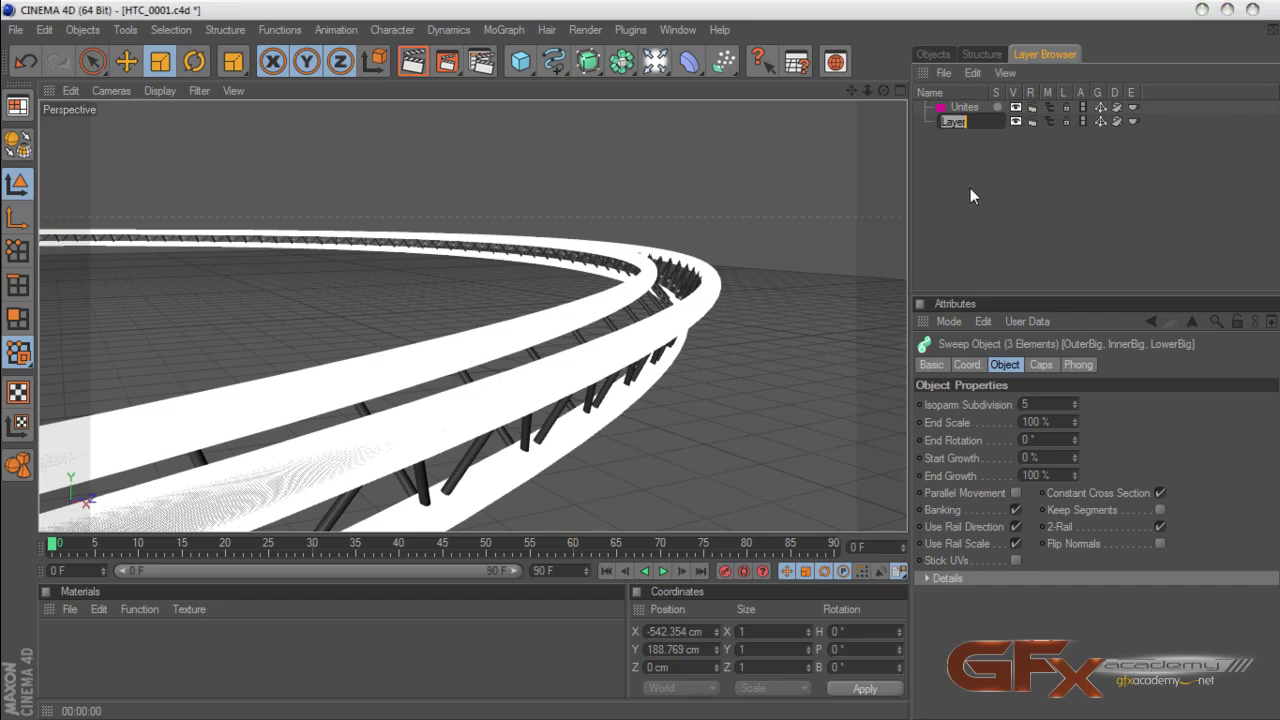
{"action": "type", "text": "Bumbs"}
{"action": "key", "text": "Return"}
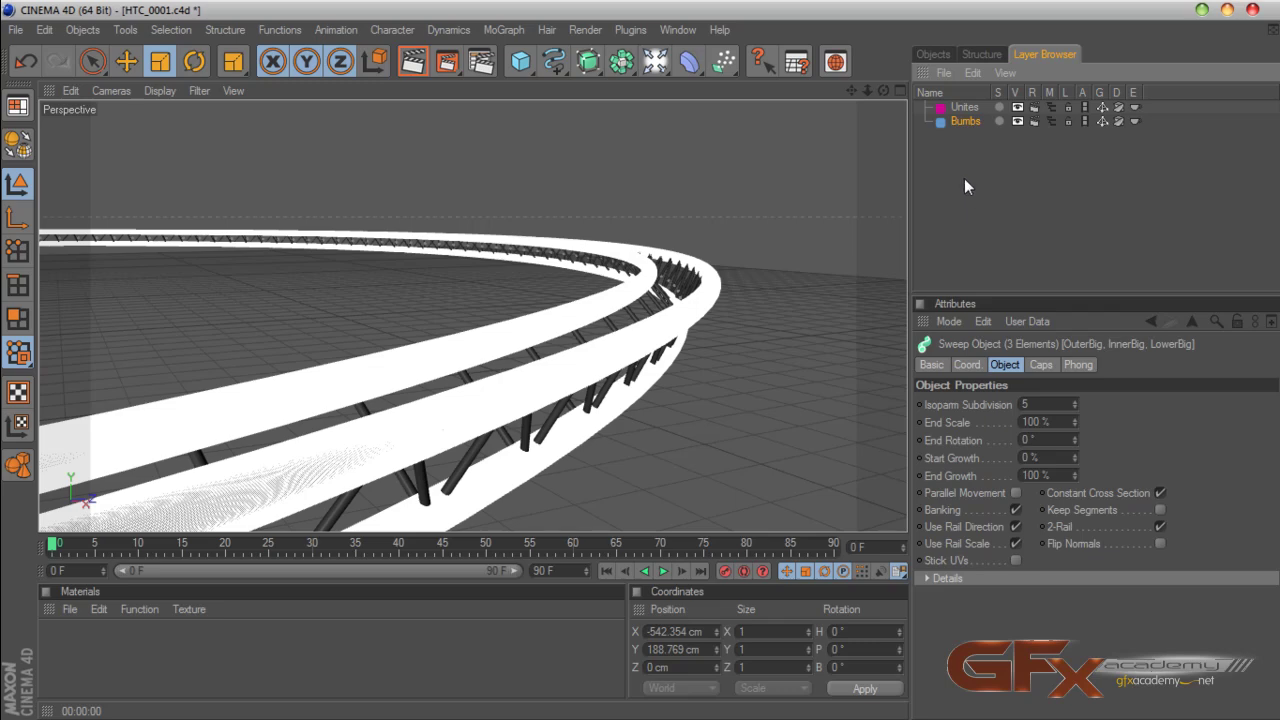
Change the Bumbs layer colour to near-black and return to the object list with nothing selected
{"action": "double_click", "coordinate": [940, 121]}
{"action": "left_click_drag", "start_coordinate": [868, 131], "coordinate": [845, 157]}
{"action": "left_click", "coordinate": [968, 201]}
{"action": "left_click", "coordinate": [945, 55]}
{"action": "left_click", "coordinate": [972, 210]}
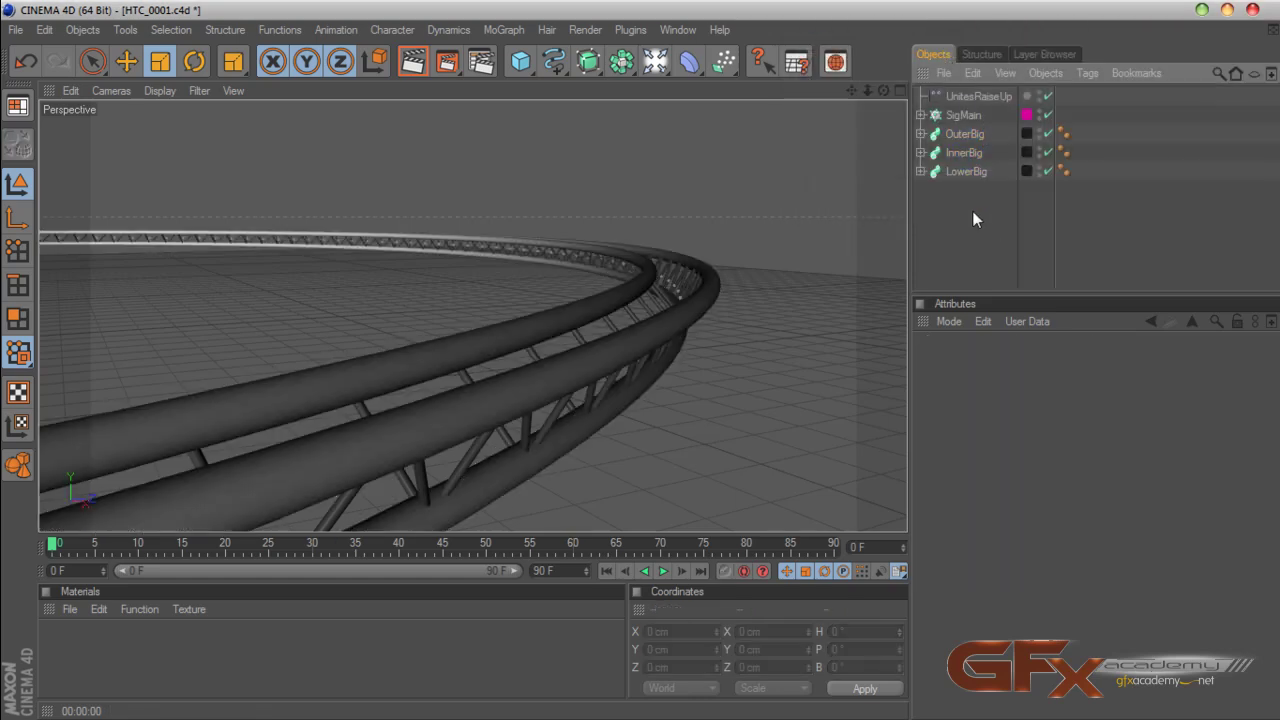
Add the UnitesRaiseUp plain effector to a new layer
{"action": "left_click", "coordinate": [972, 98]}
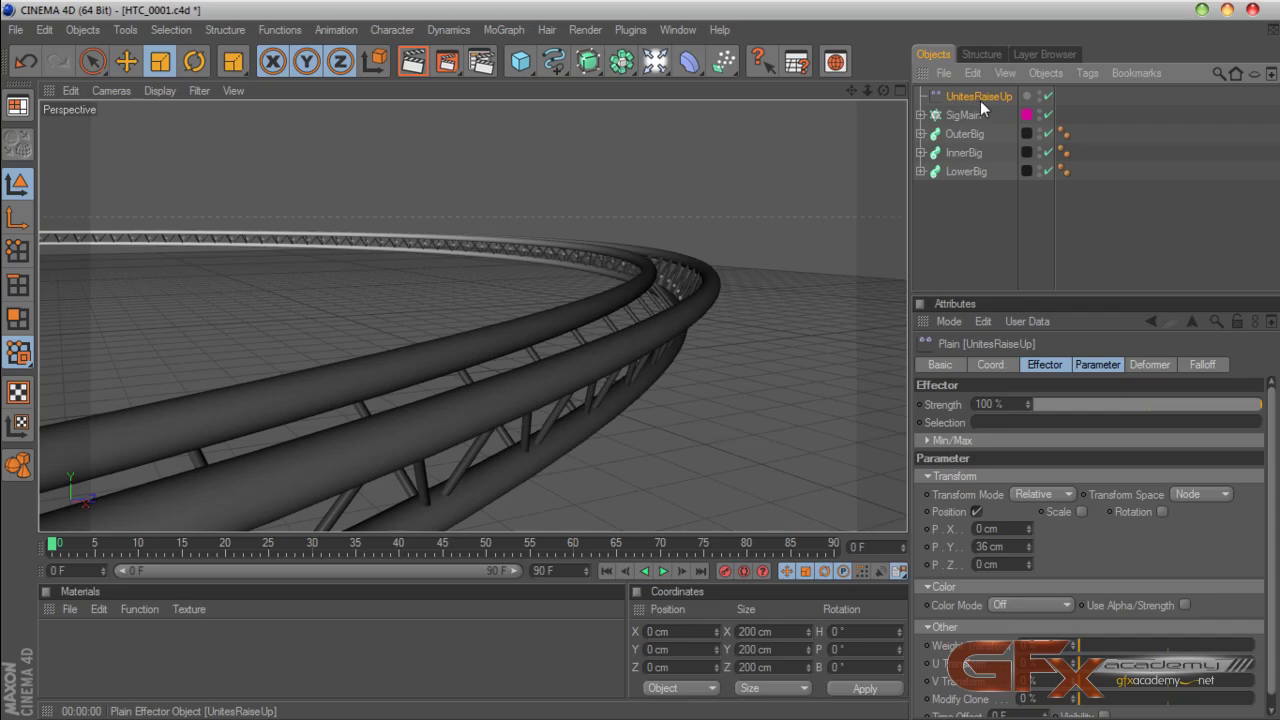
{"action": "right_click", "coordinate": [983, 97]}
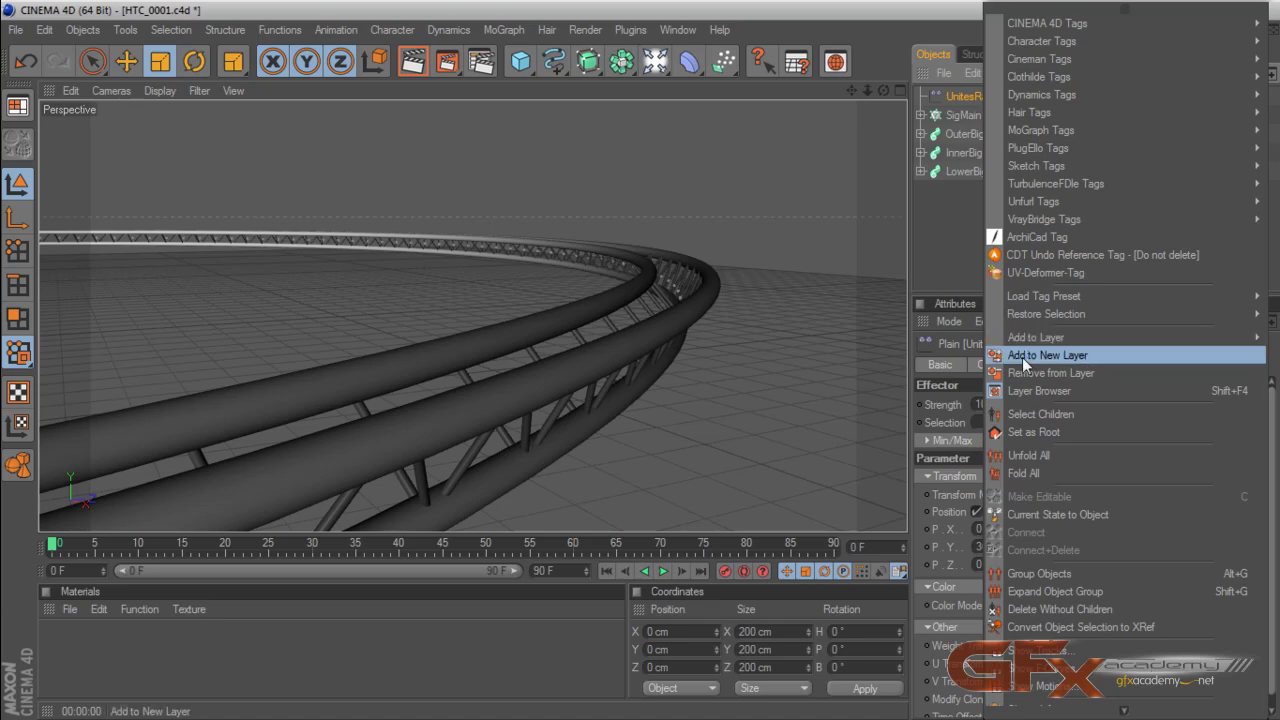
{"action": "left_click", "coordinate": [1025, 360]}
Rename the UnitesRaiseUp effector's new layer as Effectors in the Layer Browser
{"action": "left_click", "coordinate": [1033, 56]}
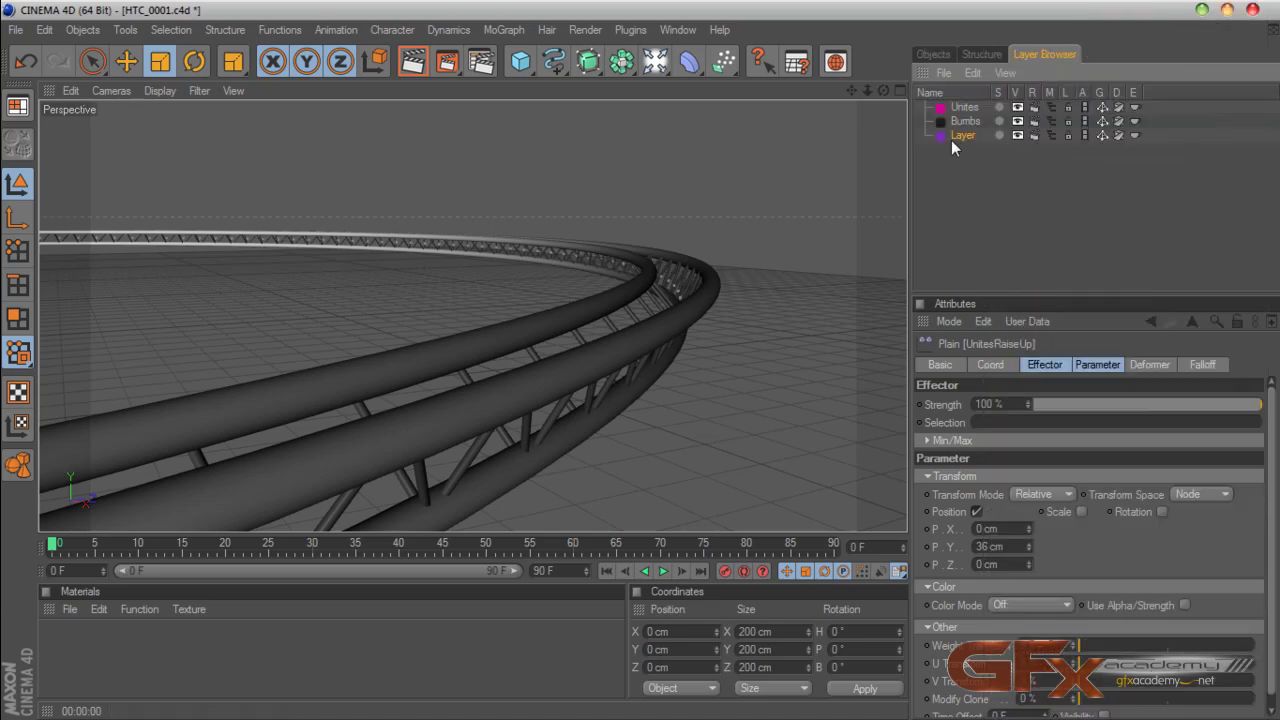
{"action": "double_click", "coordinate": [955, 136]}
{"action": "type", "text": "E"}
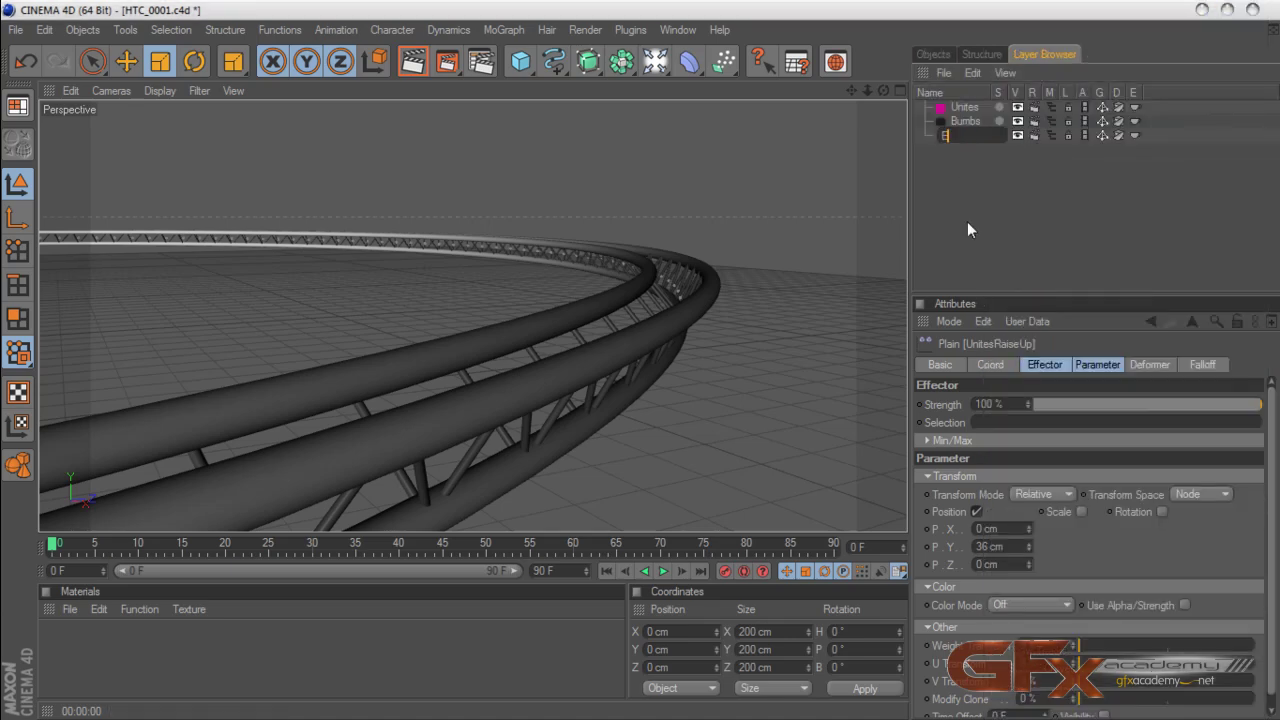
{"action": "type", "text": "ffectors"}
{"action": "key", "text": "Return"}
Set the Effectors layer colour to blue with hue 222° and RGB 47, 88, 184, and return to the object list
{"action": "left_click", "coordinate": [940, 136]}
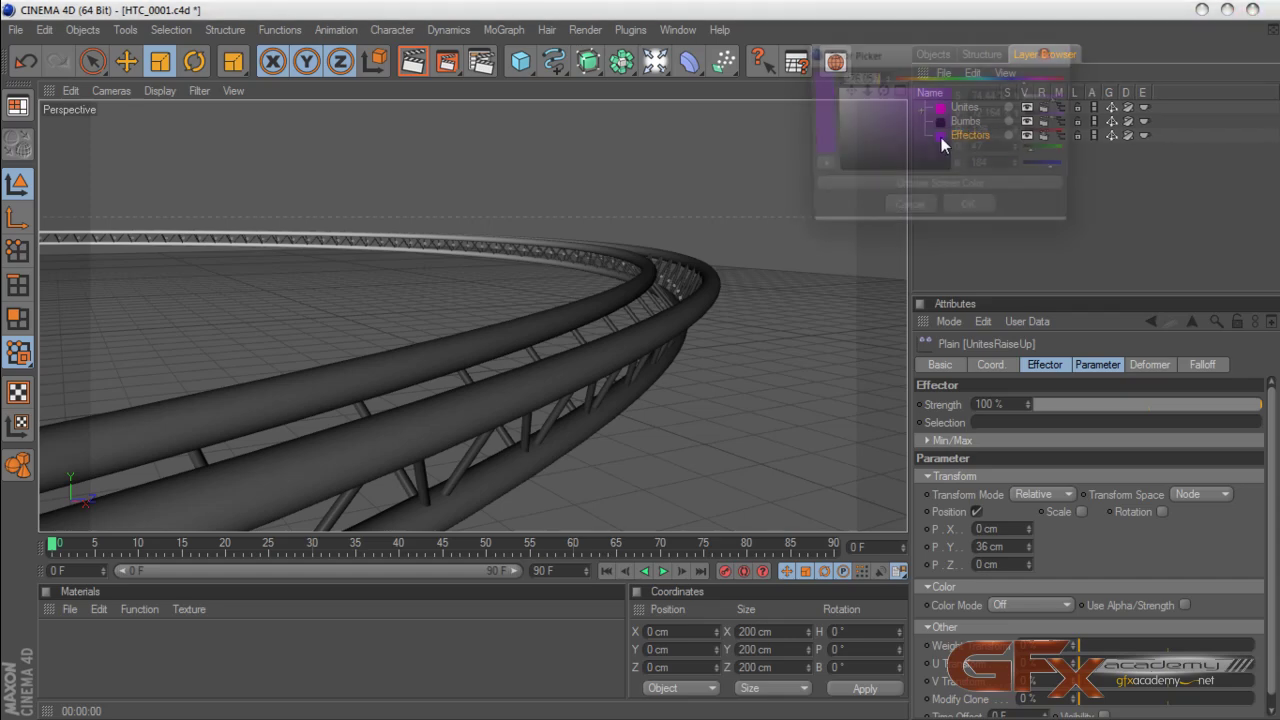
{"action": "left_click_drag", "start_coordinate": [1005, 87], "coordinate": [1004, 87]}
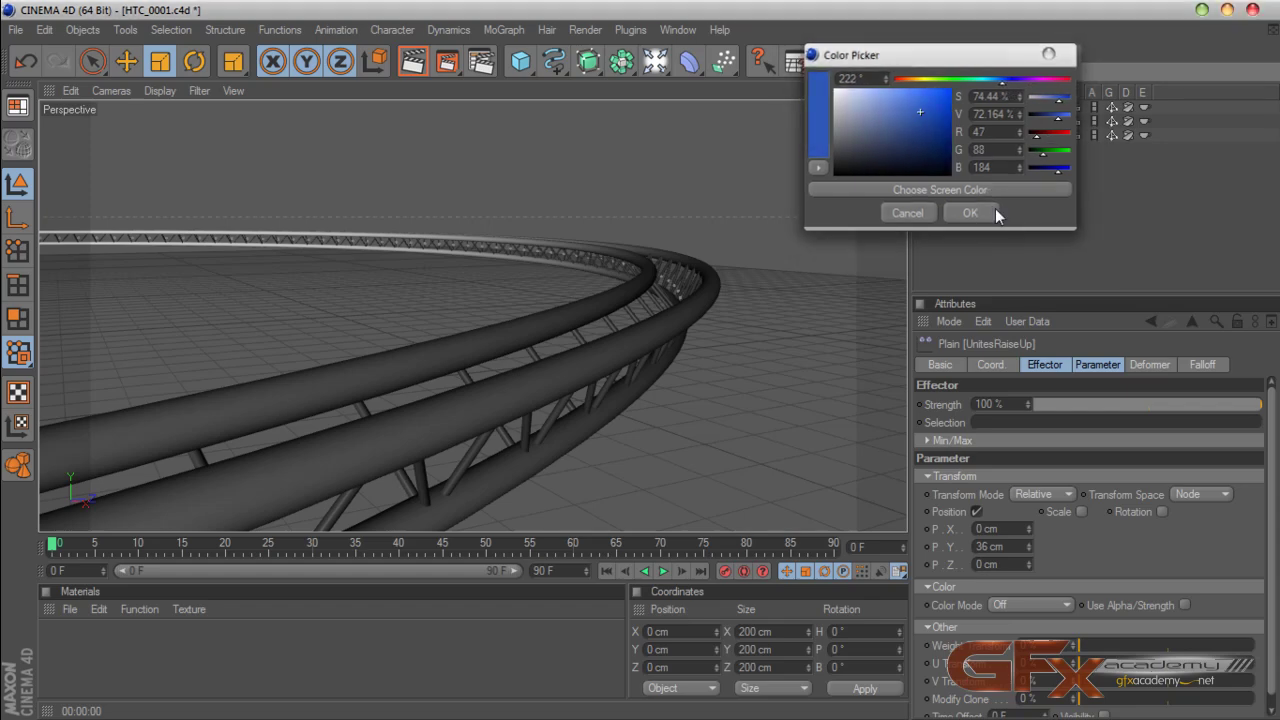
{"action": "left_click", "coordinate": [990, 213]}
{"action": "left_click", "coordinate": [940, 55]}
{"action": "left_click", "coordinate": [960, 214]}
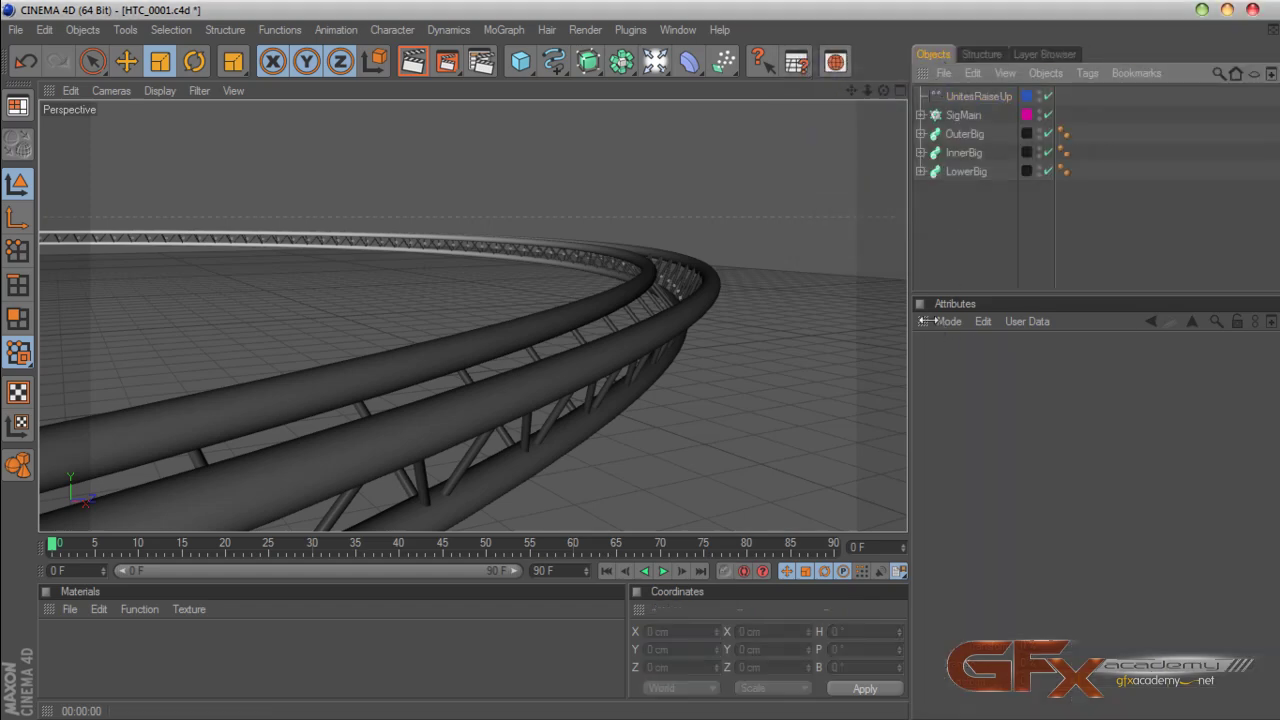
Group all five objects under one null and name the group Rounded
{"action": "left_click_drag", "start_coordinate": [977, 207], "coordinate": [952, 95]}
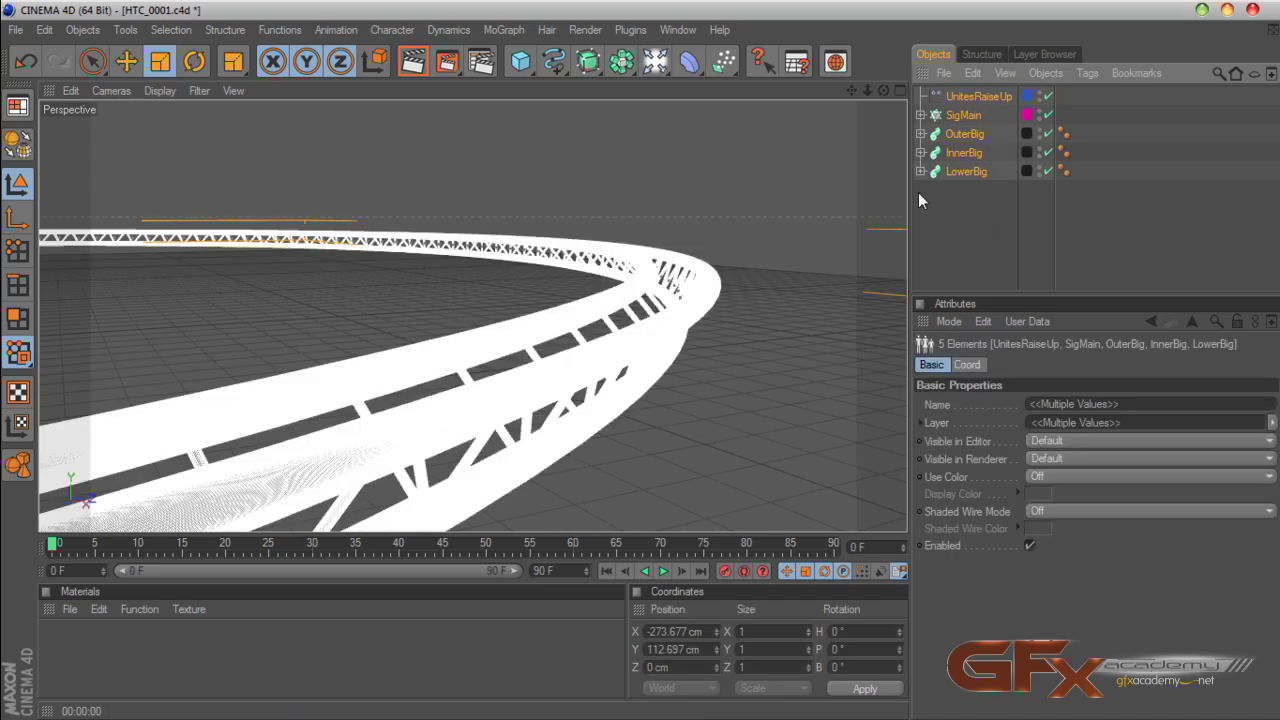
{"action": "key", "text": "alt+g"}
{"action": "left_click", "coordinate": [958, 204]}
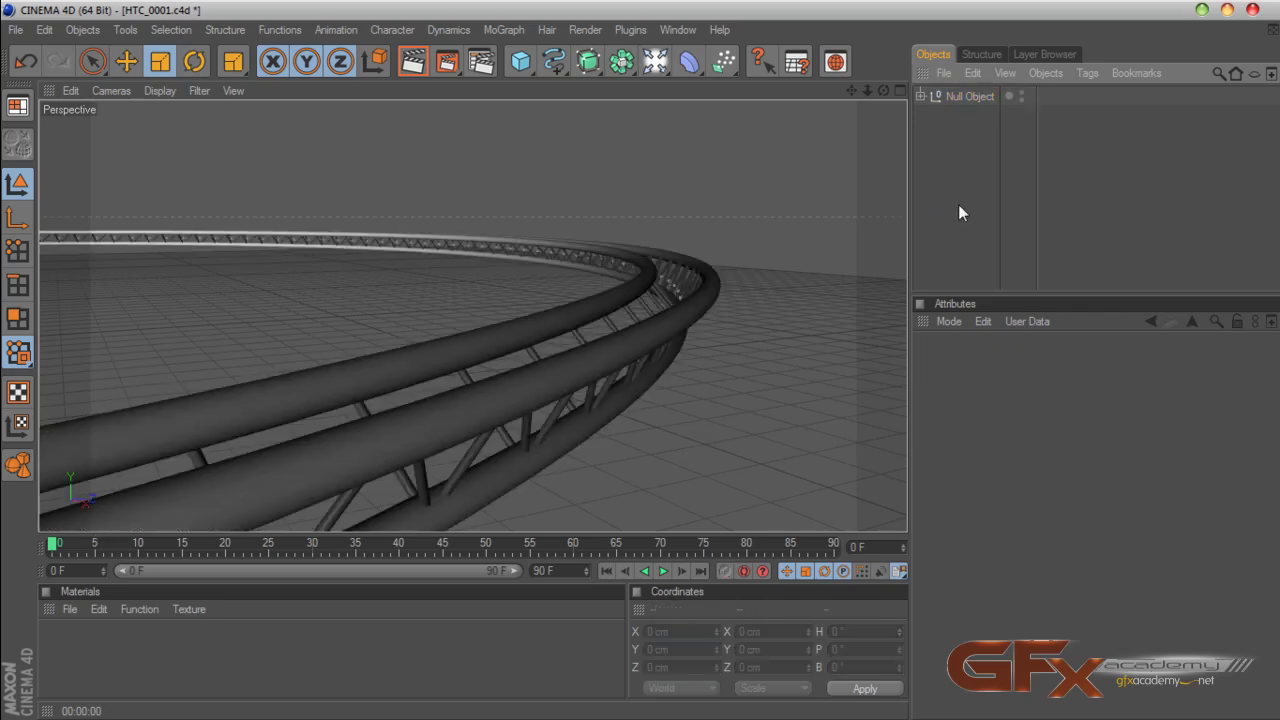
{"action": "double_click", "coordinate": [960, 96]}
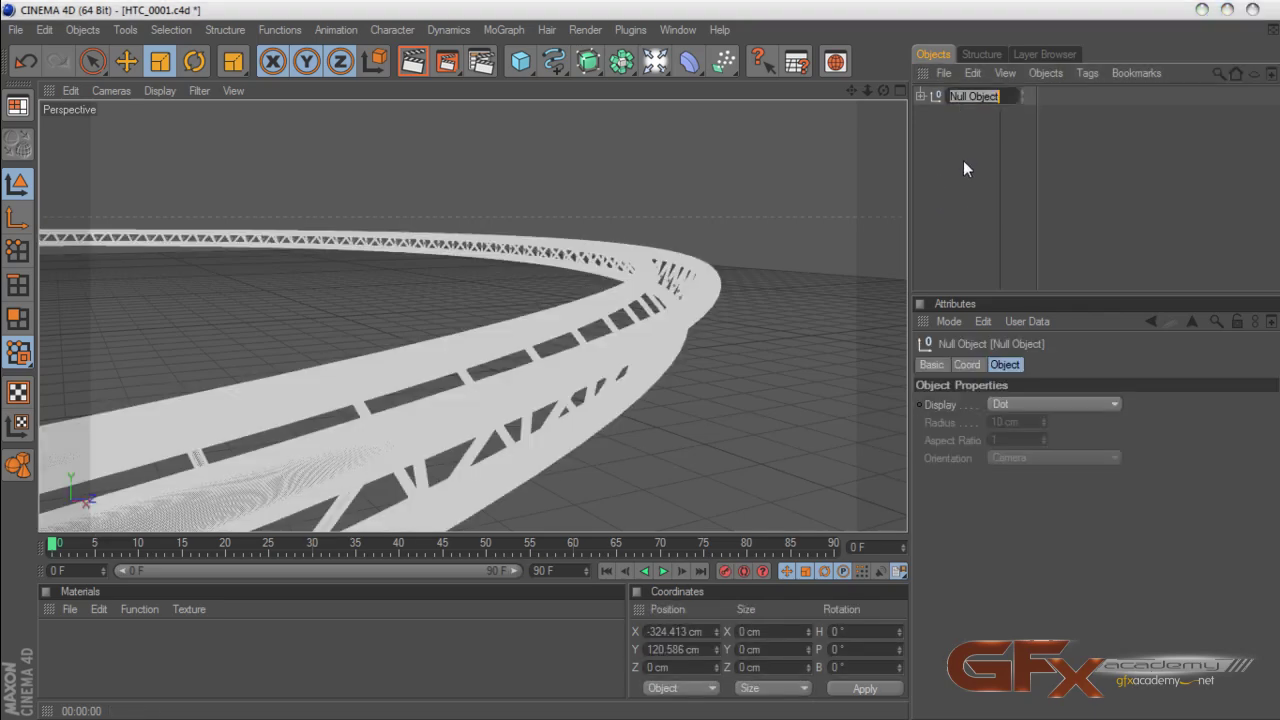
{"action": "type", "text": "Rounded"}
{"action": "key", "text": "Return"}
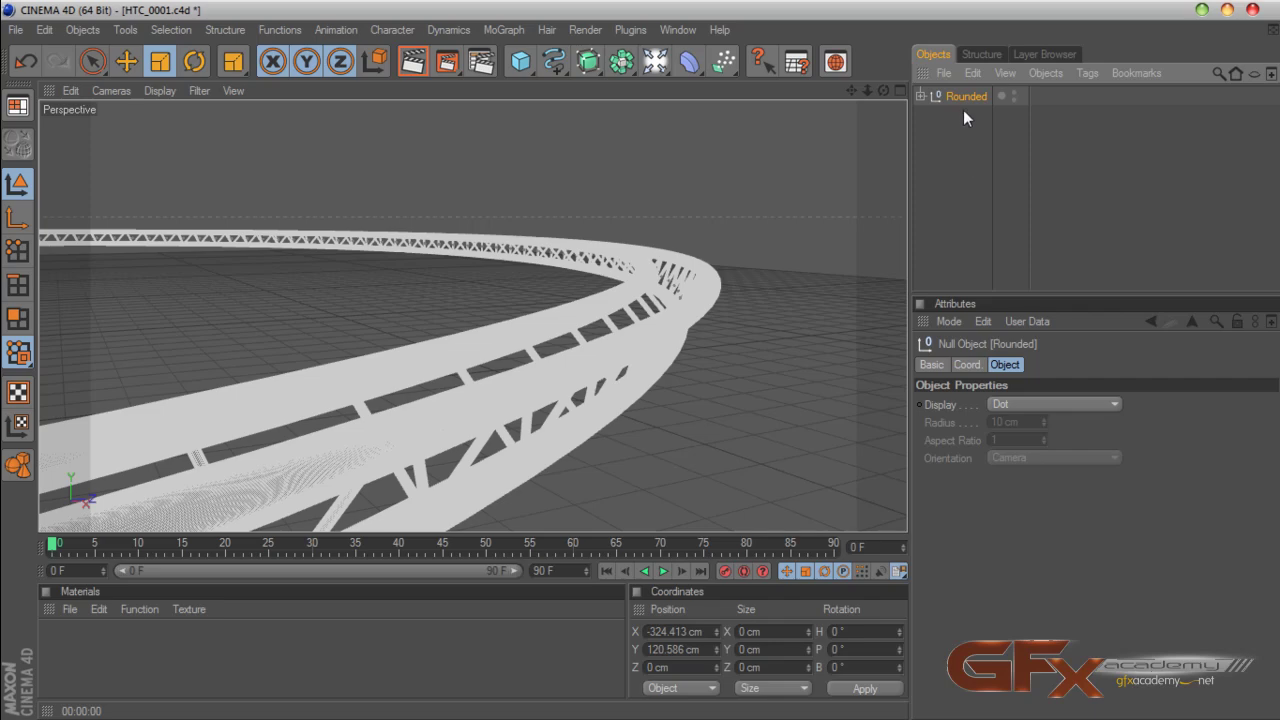
Duplicate the Rounded group in the object list and name the copy Middle
{"action": "left_click_drag", "start_coordinate": [958, 103], "coordinate": [956, 120], "text": "ctrl"}
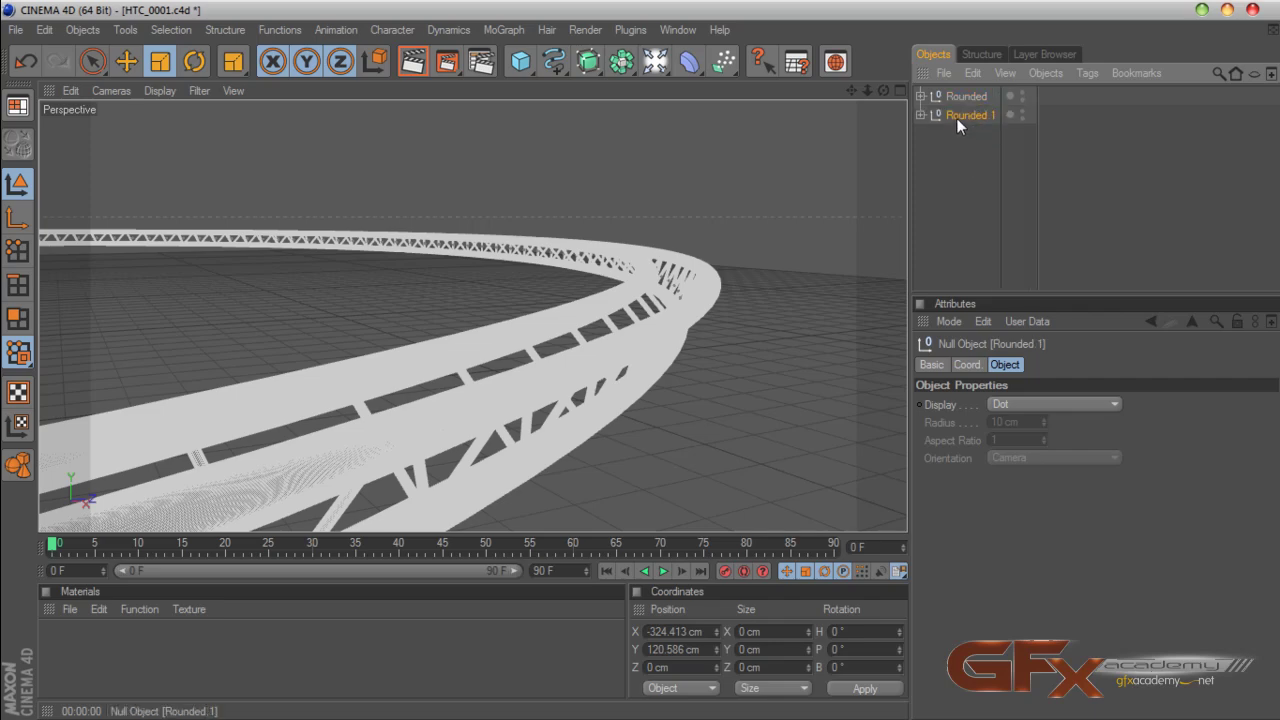
{"action": "double_click", "coordinate": [956, 118]}
{"action": "type", "text": "Middle"}
{"action": "key", "text": "Return"}
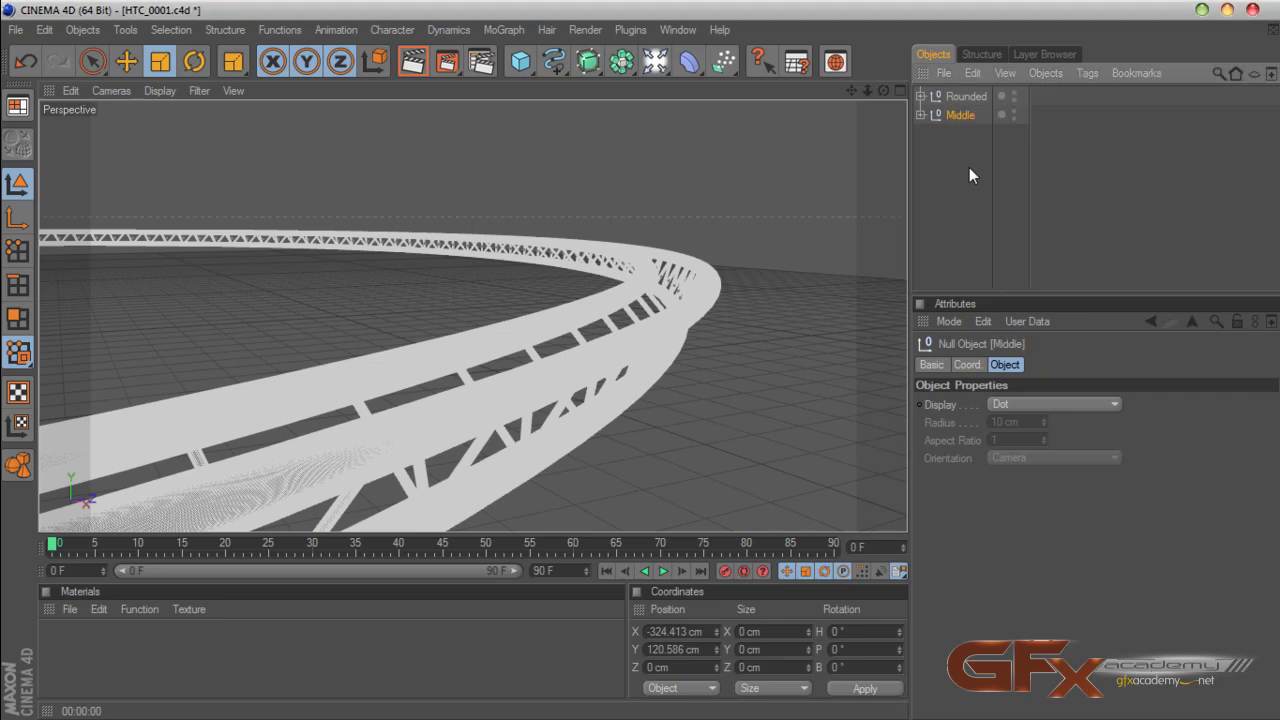
Duplicate the Middle group in the object list and name the copy Top
{"action": "left_click_drag", "start_coordinate": [962, 124], "coordinate": [962, 133], "text": "ctrl"}
{"action": "double_click", "coordinate": [962, 133]}
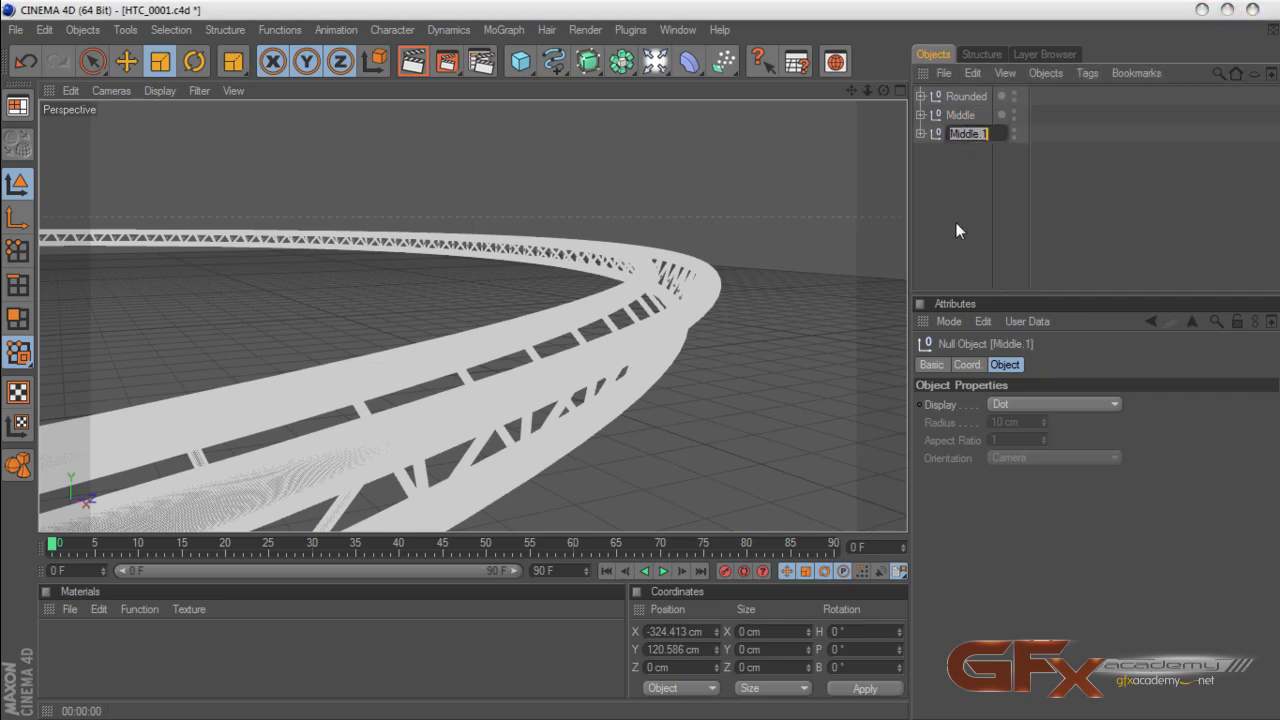
{"action": "type", "text": "Top"}
{"action": "key", "text": "Return"}
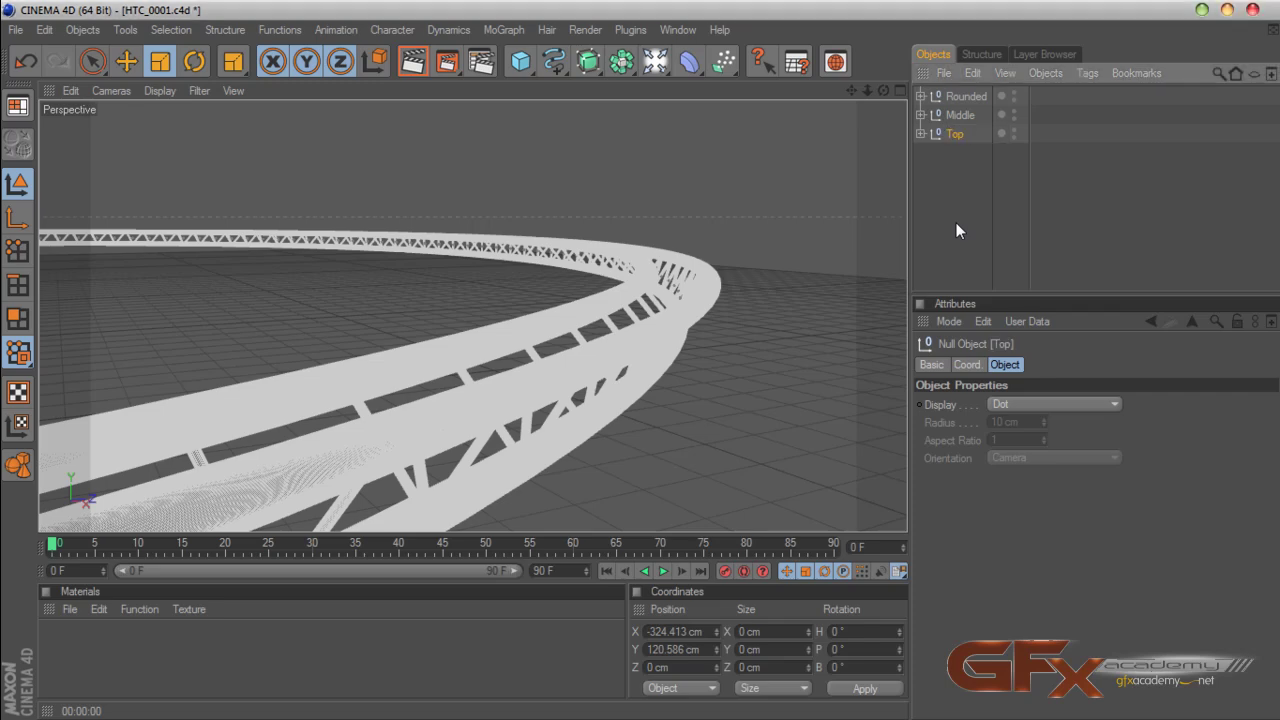
Switch to a full-size Front view and rename the original Rounded group as Buttom
{"action": "left_click", "coordinate": [900, 92]}
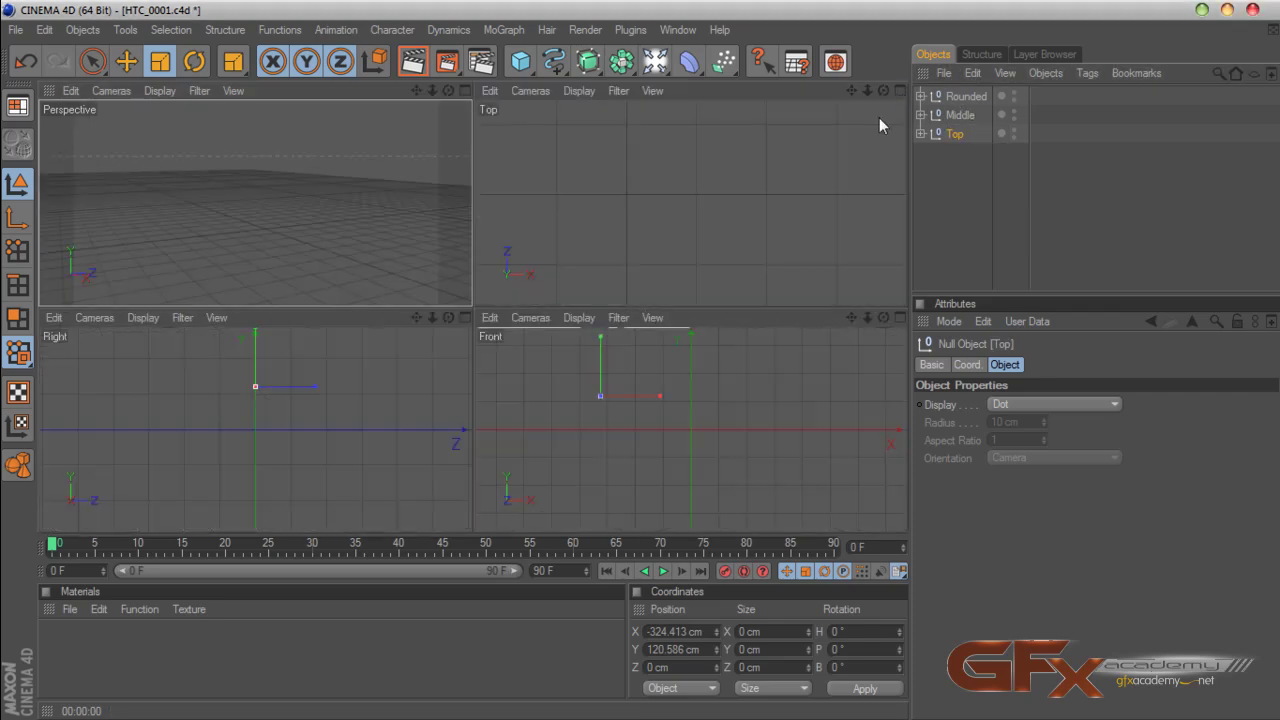
{"action": "left_click", "coordinate": [899, 319]}
{"action": "scroll", "coordinate": [742, 325], "scroll_direction": "down", "scroll_amount": 8}
{"action": "left_click_drag", "start_coordinate": [851, 90], "coordinate": [890, 190]}
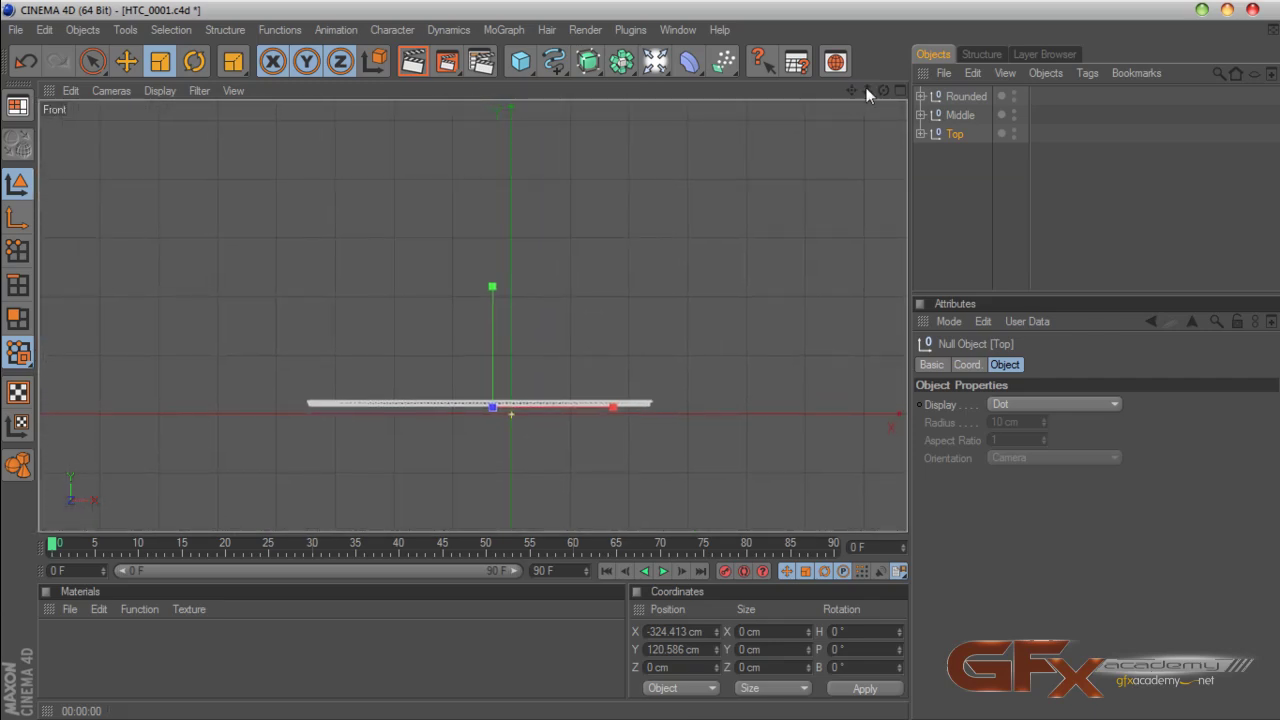
{"action": "double_click", "coordinate": [967, 96]}
{"action": "type", "text": "Buttom"}
{"action": "key", "text": "Return"}
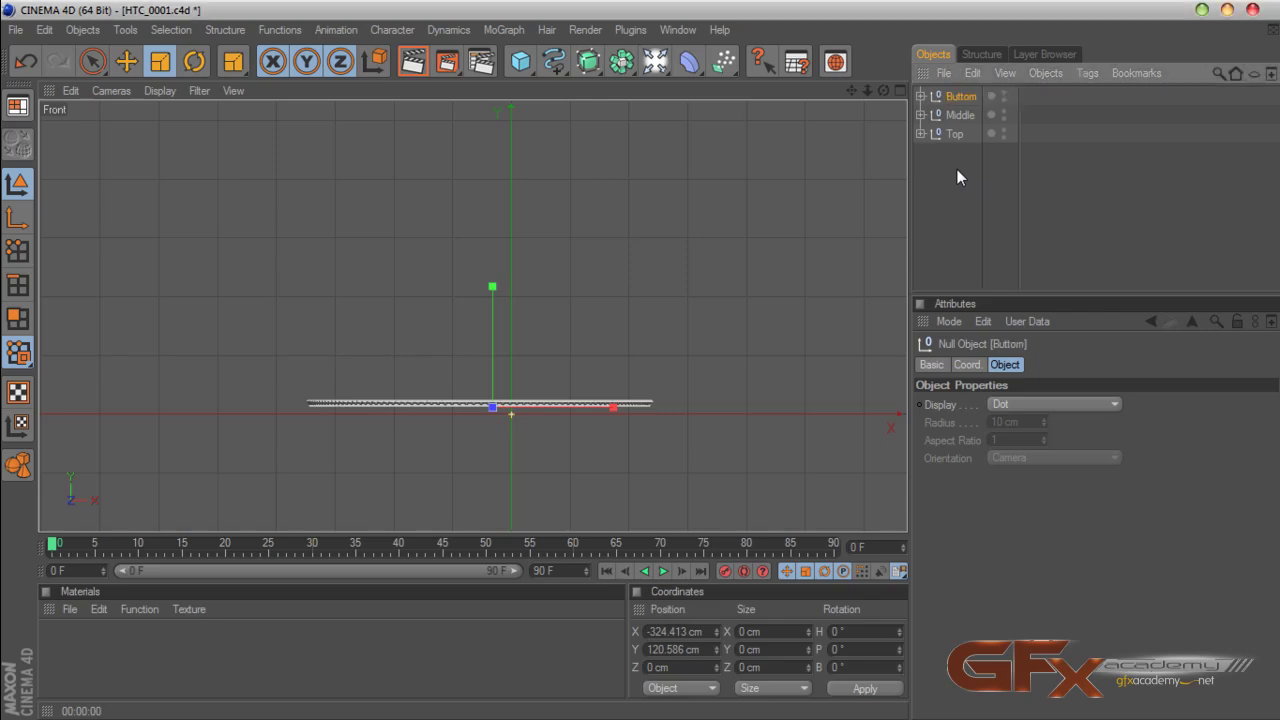
Move the Middle group straight up above the Buttom ring to a Y position of about 1431 cm
{"action": "left_click", "coordinate": [958, 115]}
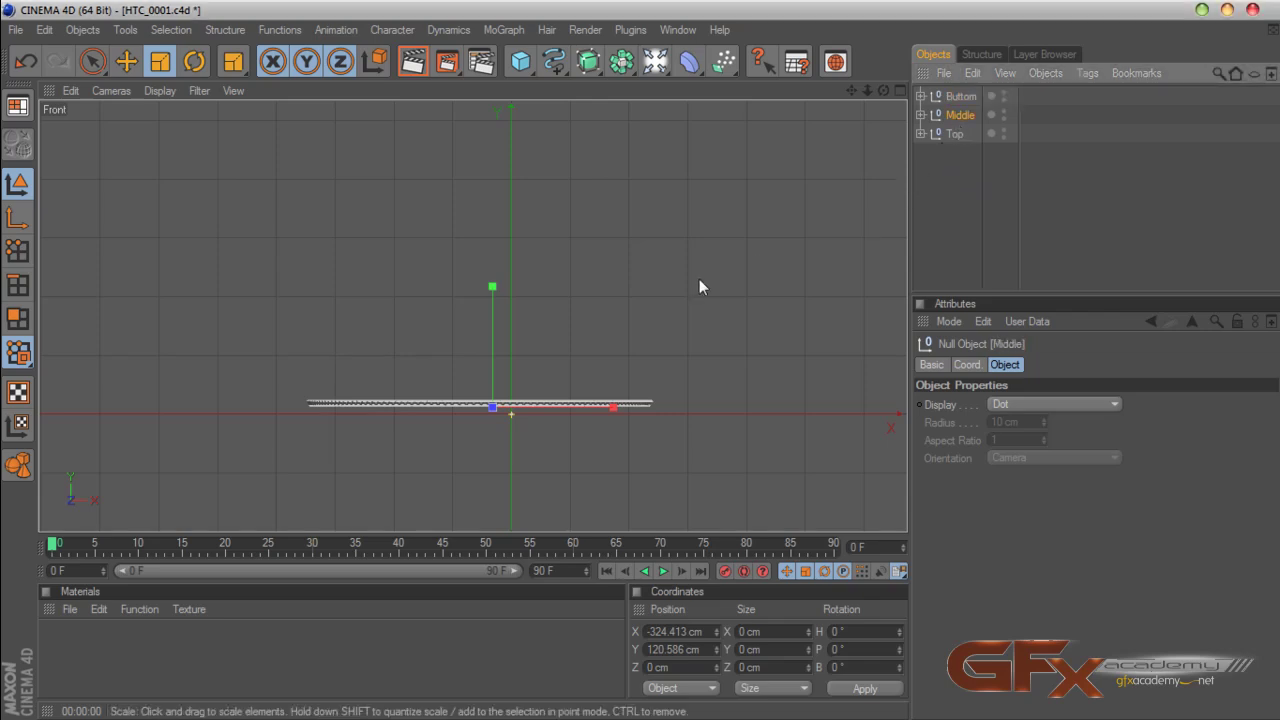
{"action": "left_click", "coordinate": [133, 69]}
{"action": "left_click_drag", "start_coordinate": [495, 315], "coordinate": [495, 310]}
{"action": "left_click_drag", "start_coordinate": [493, 407], "coordinate": [494, 315]}
{"action": "key", "text": "ctrl+z"}
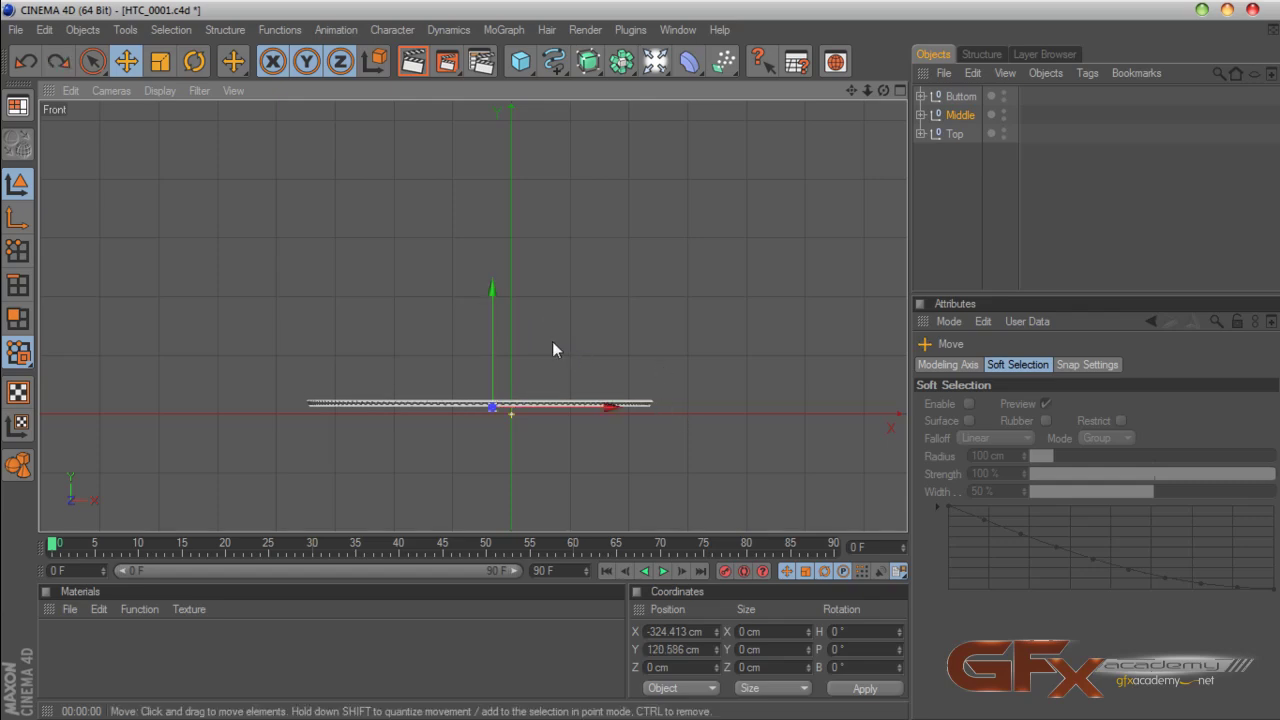
{"action": "left_click_drag", "start_coordinate": [490, 319], "coordinate": [557, 318]}
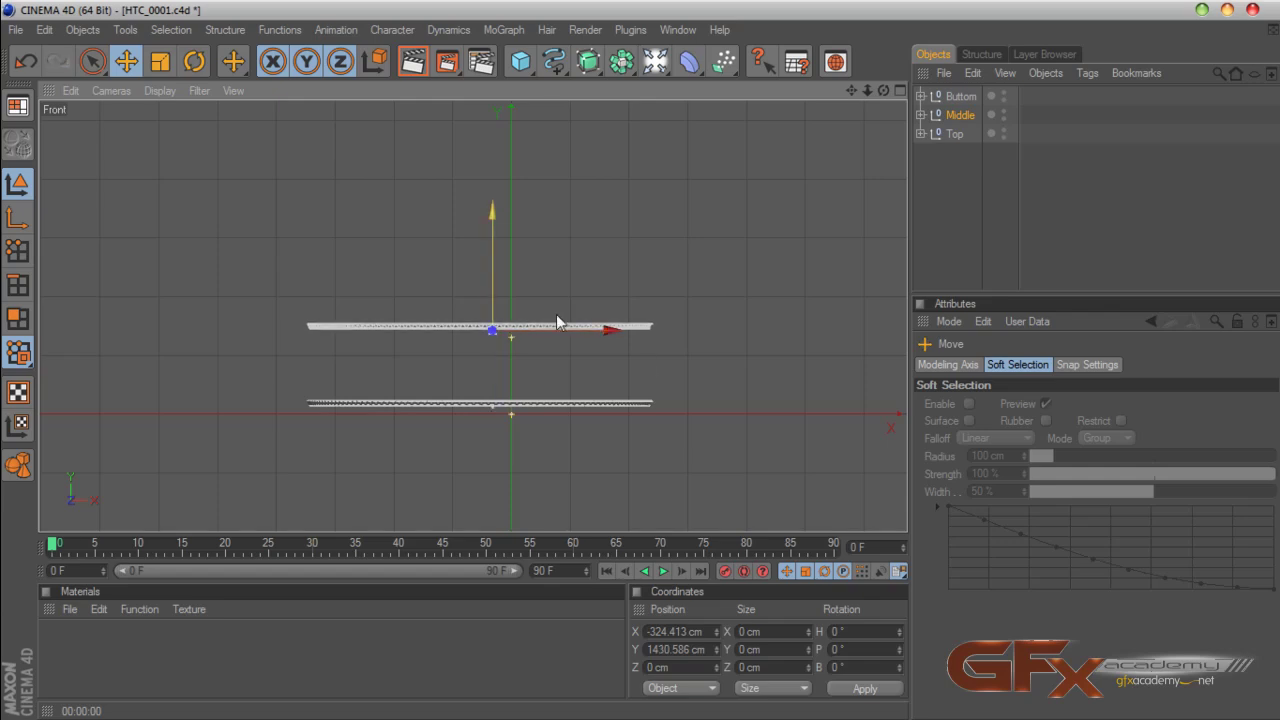
Move the Top group straight up above the Middle ring to a Y position of about 2741 cm
{"action": "left_click", "coordinate": [957, 131]}
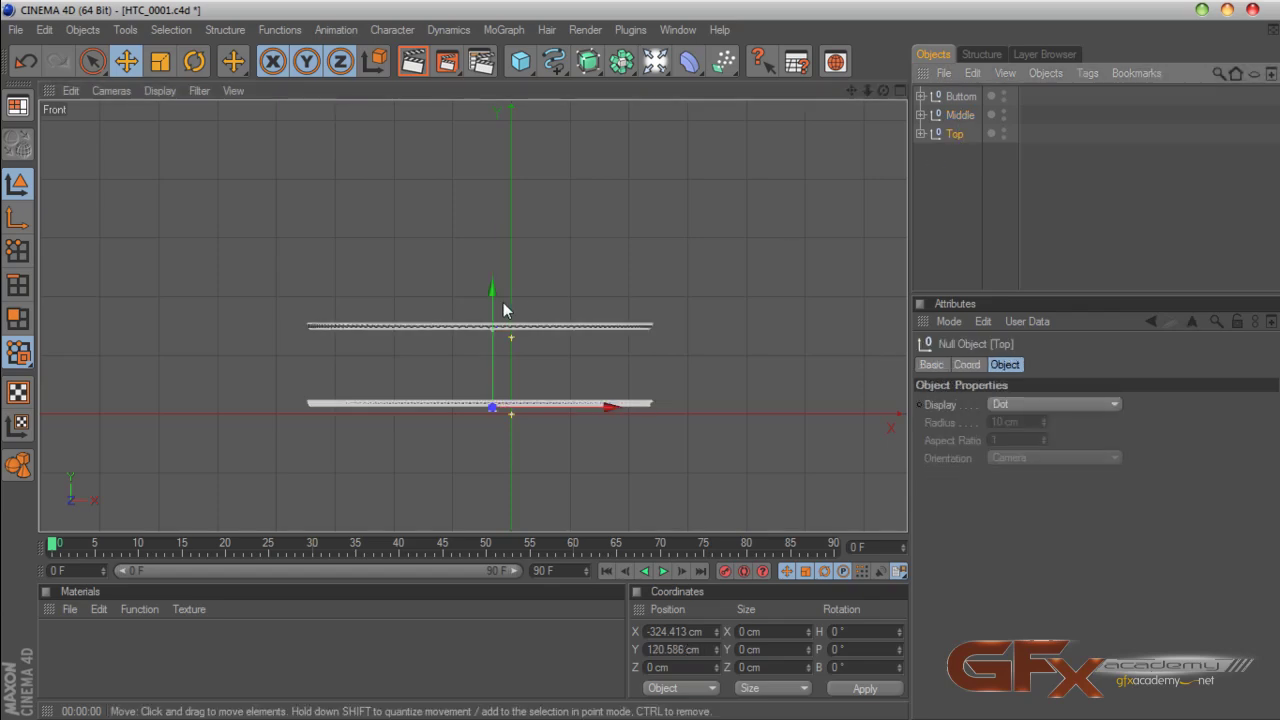
{"action": "left_click_drag", "start_coordinate": [560, 407], "coordinate": [562, 407]}
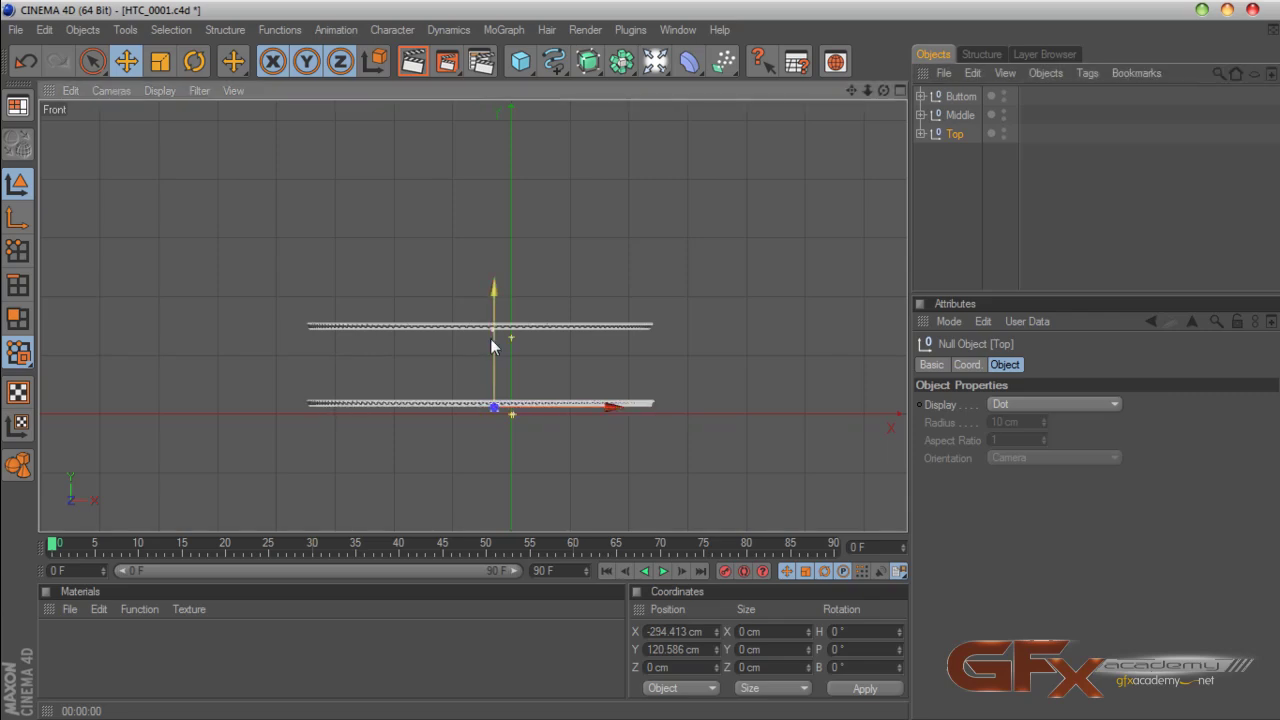
{"action": "key", "text": "ctrl+z"}
{"action": "left_click_drag", "start_coordinate": [494, 348], "coordinate": [493, 339]}
{"action": "left_click_drag", "start_coordinate": [492, 399], "coordinate": [492, 273]}
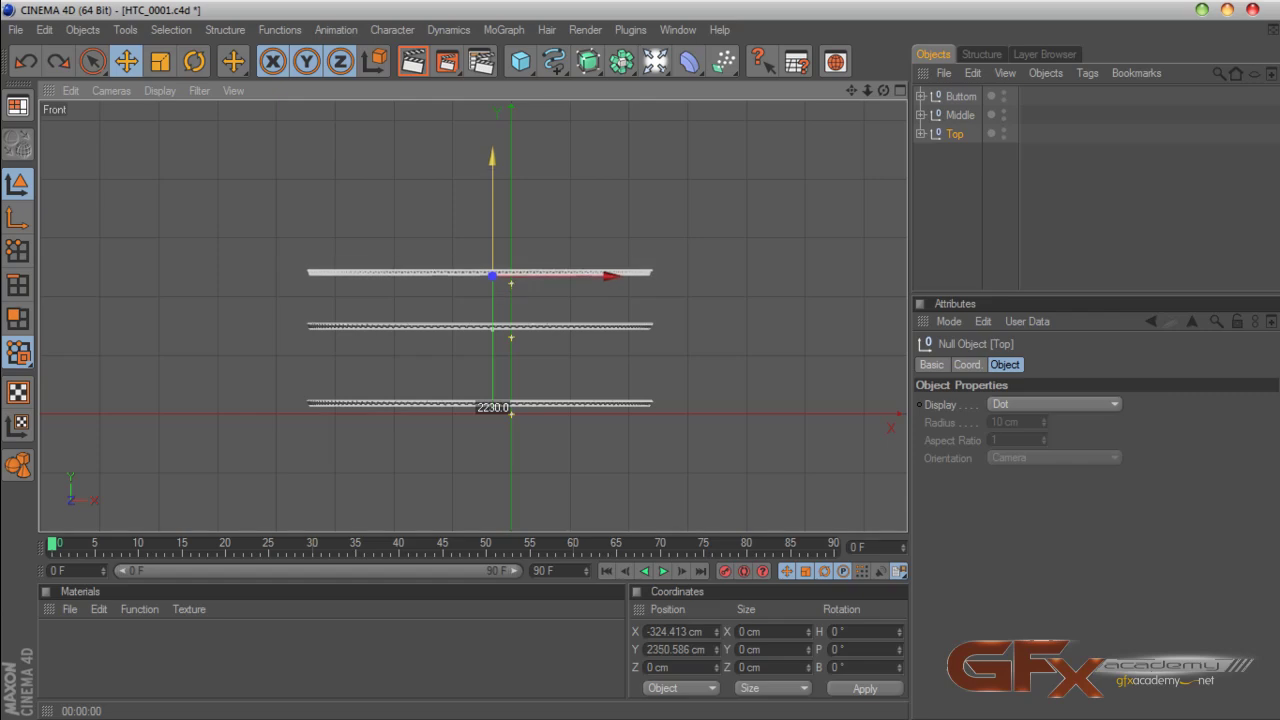
{"action": "left_click_drag", "start_coordinate": [492, 275], "coordinate": [492, 252]}
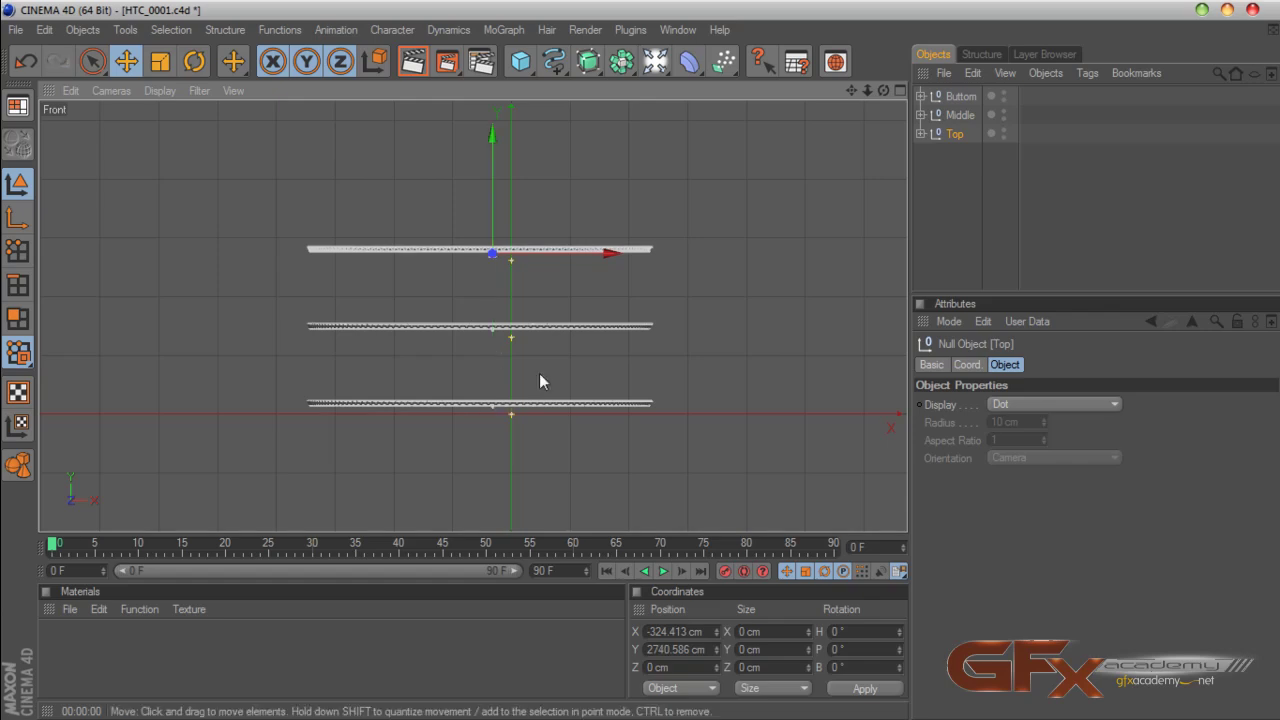
{"action": "left_click", "coordinate": [898, 91]}
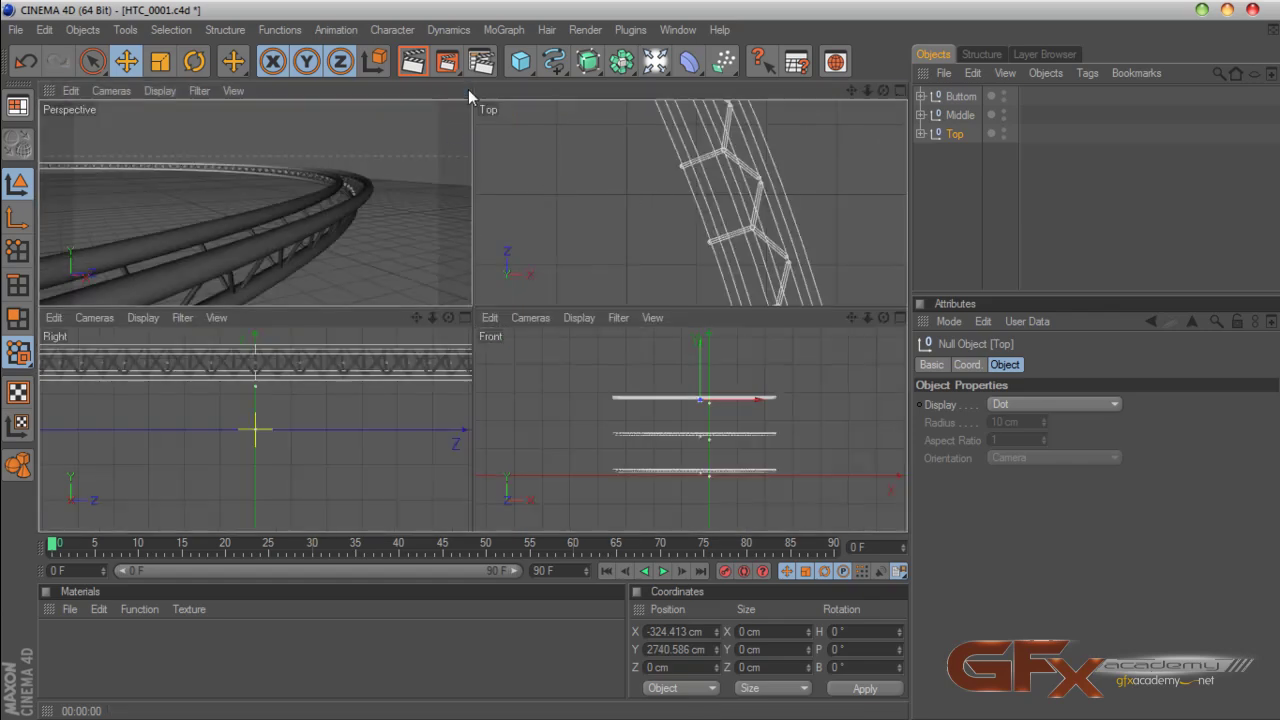
Inspect the three stacked rings from several angles in a full-size Perspective view
{"action": "left_click", "coordinate": [465, 91]}
{"action": "scroll", "coordinate": [720, 171], "scroll_direction": "down", "scroll_amount": 2}
{"action": "left_click_drag", "start_coordinate": [851, 91], "coordinate": [896, 47]}
{"action": "scroll", "coordinate": [821, 133], "scroll_direction": "down", "scroll_amount": 3}
{"action": "scroll", "coordinate": [829, 131], "scroll_direction": "down", "scroll_amount": 5}
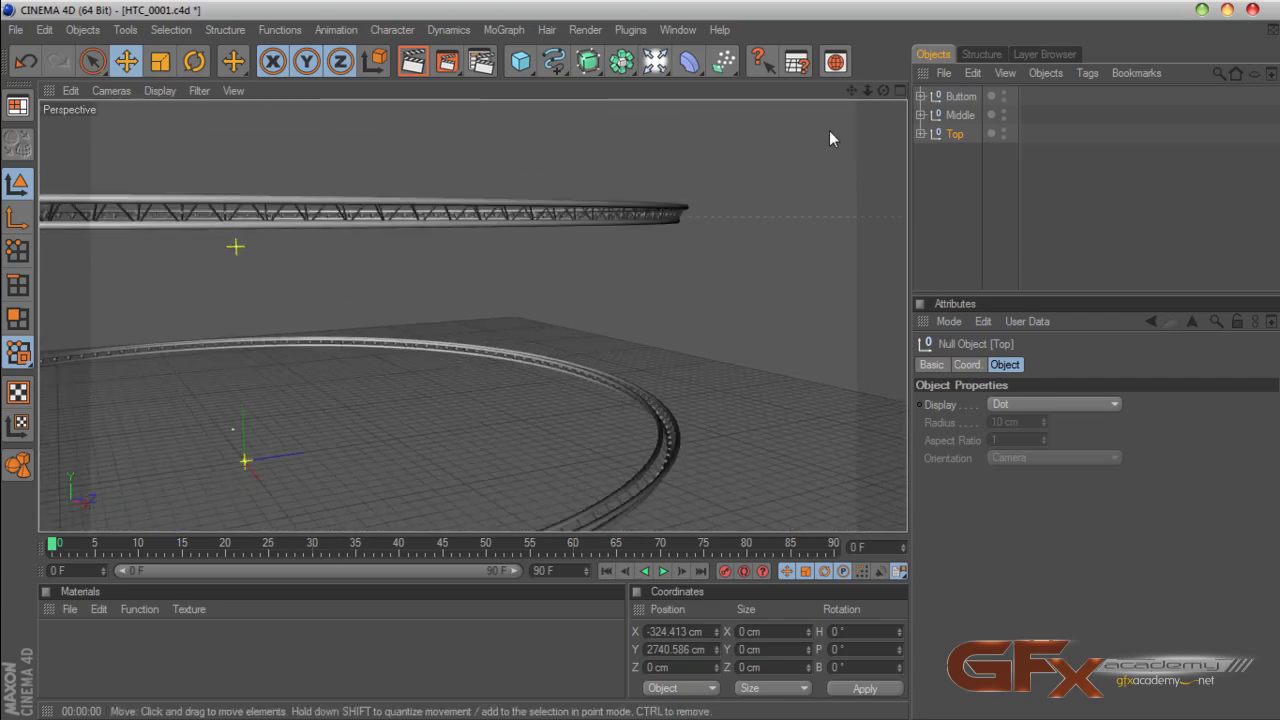
{"action": "left_click_drag", "start_coordinate": [851, 91], "coordinate": [1026, 164]}
{"action": "left_click_drag", "start_coordinate": [883, 90], "coordinate": [883, 124]}
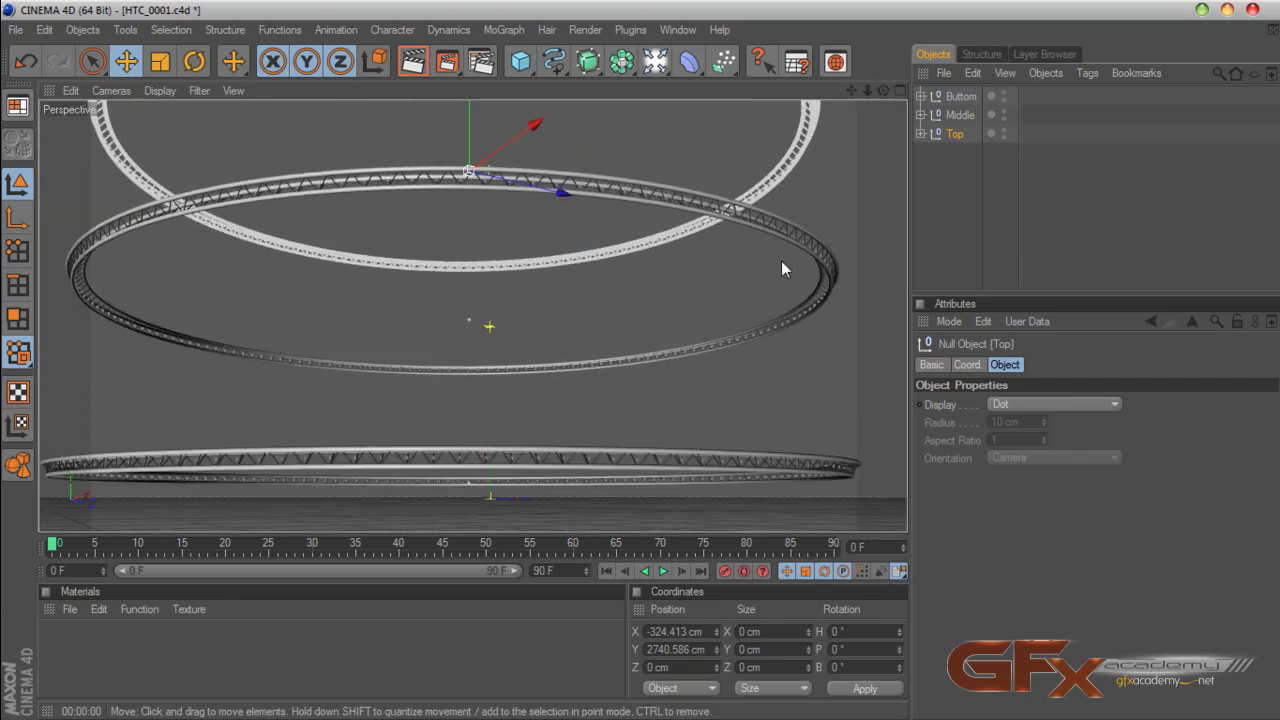
{"action": "scroll", "coordinate": [781, 262], "scroll_direction": "up", "scroll_amount": 4}
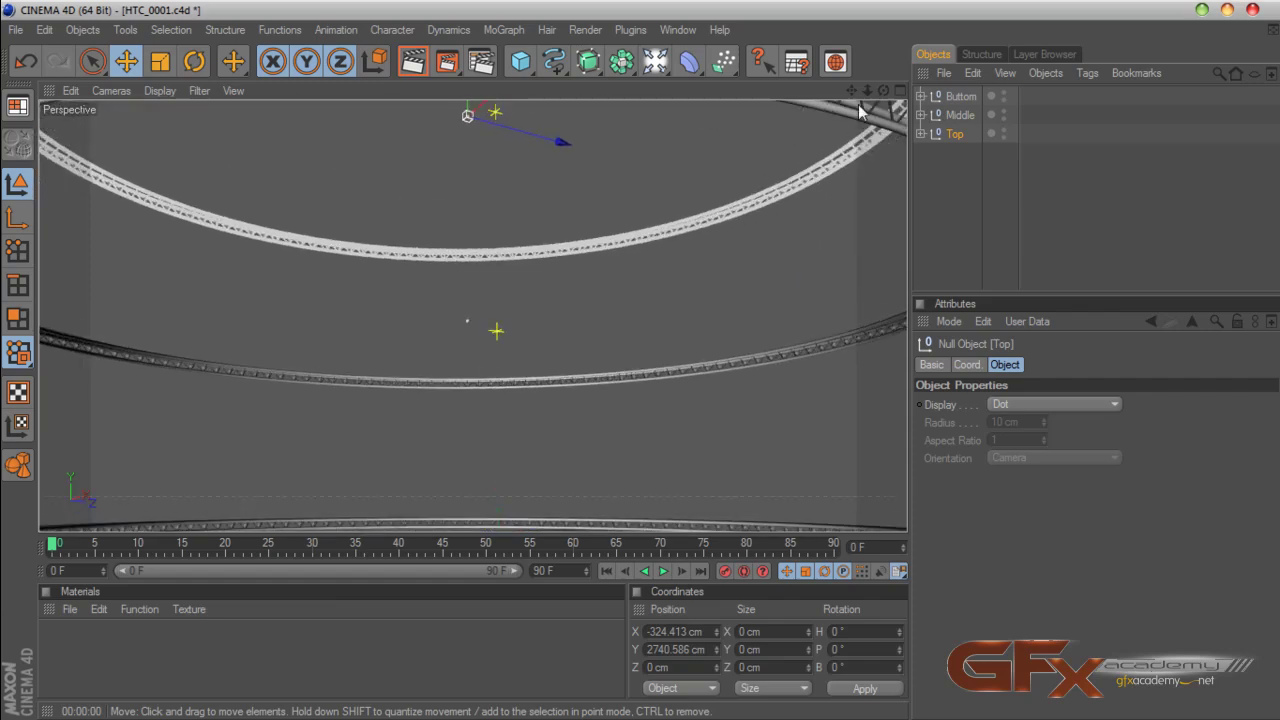
{"action": "left_click_drag", "start_coordinate": [852, 91], "coordinate": [883, 91]}
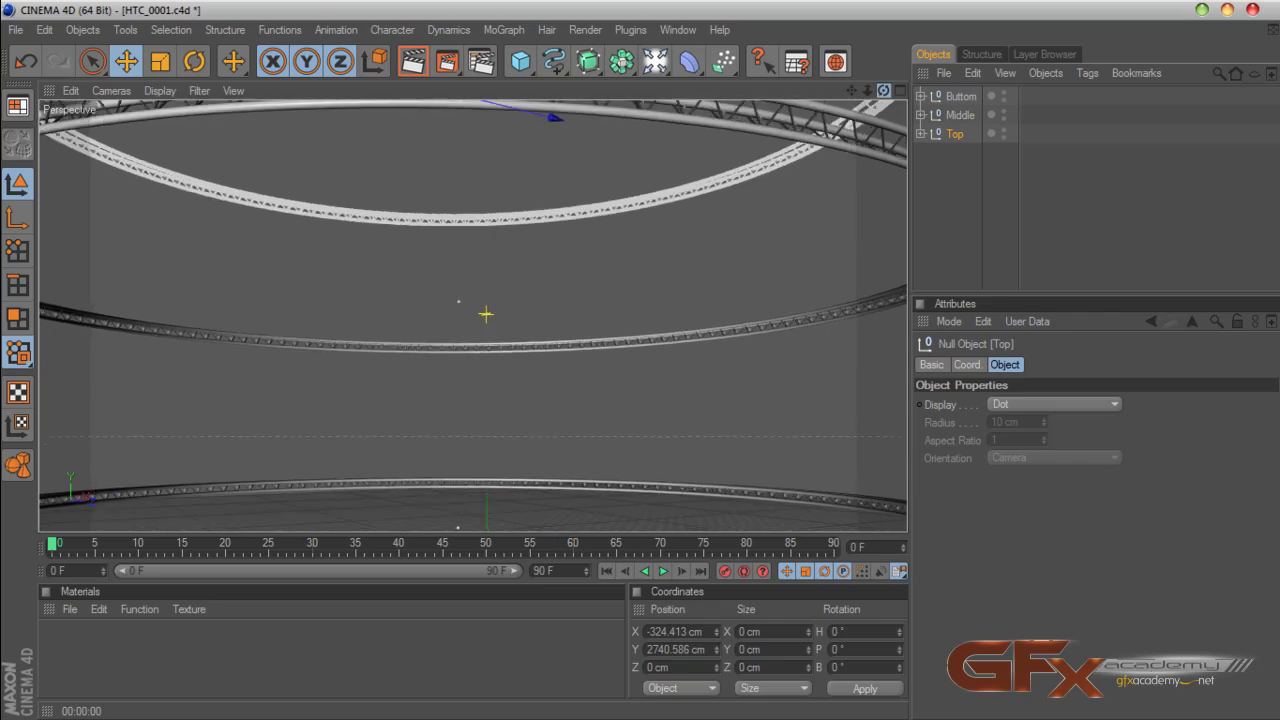
Frame the ring stack from low inside the circle, centred on the Middle group, and add a camera from that viewpoint
{"action": "left_click", "coordinate": [960, 115]}
{"action": "left_click_drag", "start_coordinate": [883, 91], "coordinate": [883, 91]}
{"action": "scroll", "coordinate": [755, 254], "scroll_direction": "up", "scroll_amount": 4}
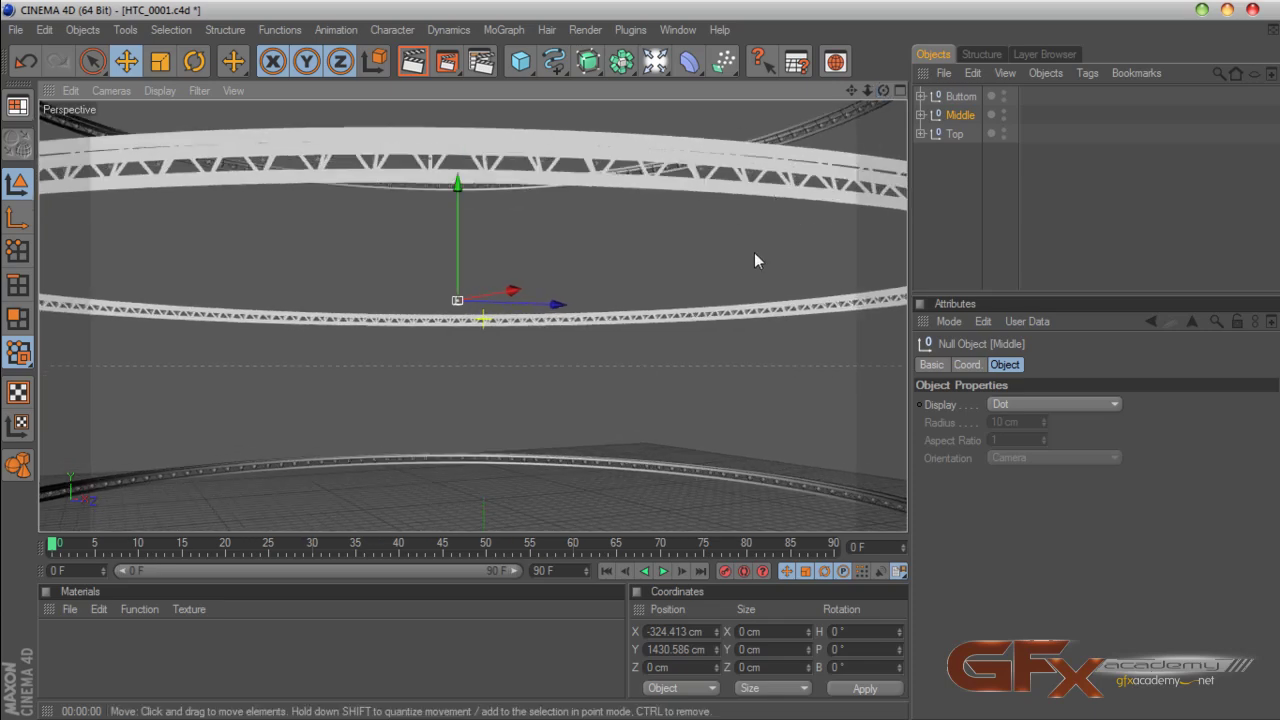
{"action": "left_click_drag", "start_coordinate": [850, 92], "coordinate": [883, 91]}
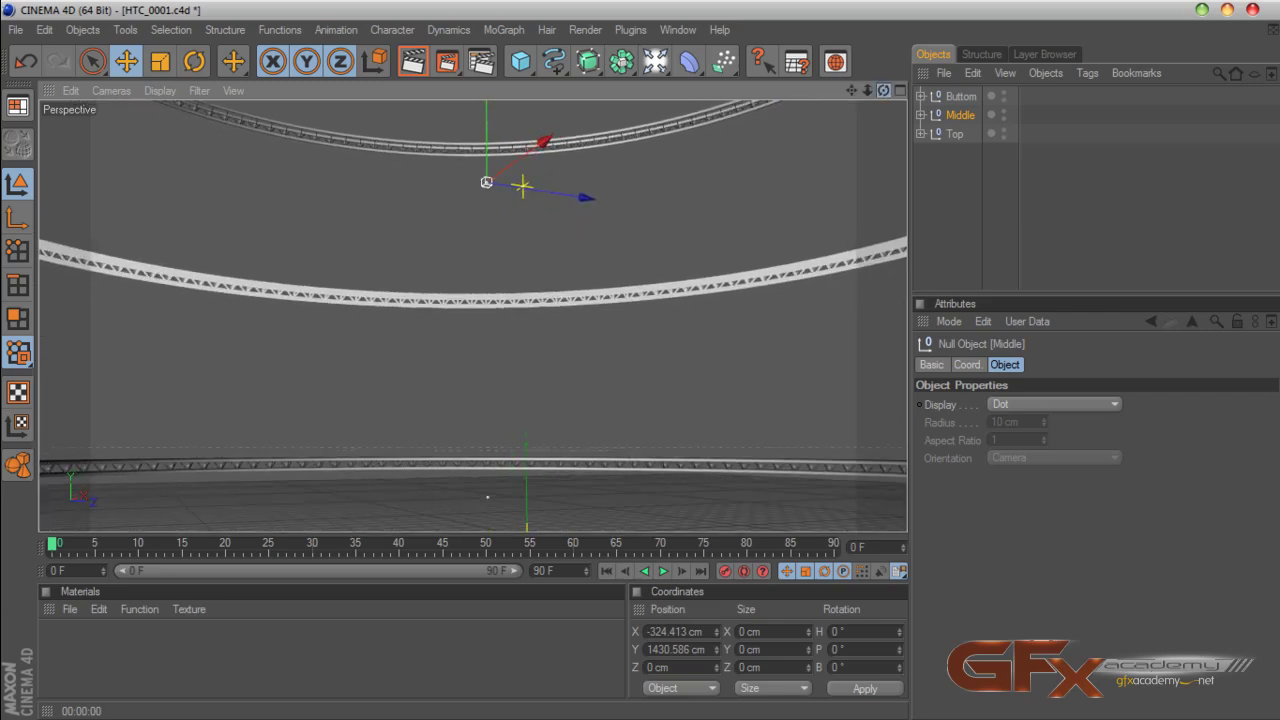
{"action": "left_click", "coordinate": [944, 236]}
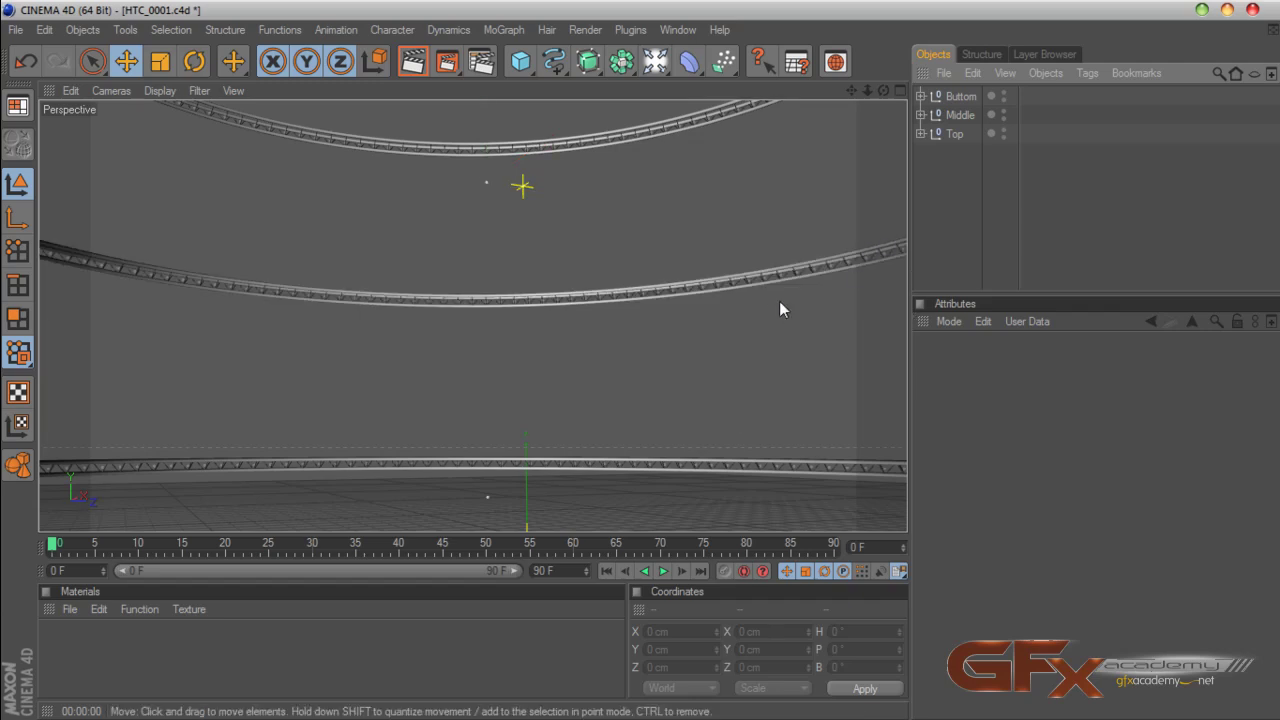
{"action": "left_click_drag", "start_coordinate": [655, 61], "coordinate": [963, 114]}
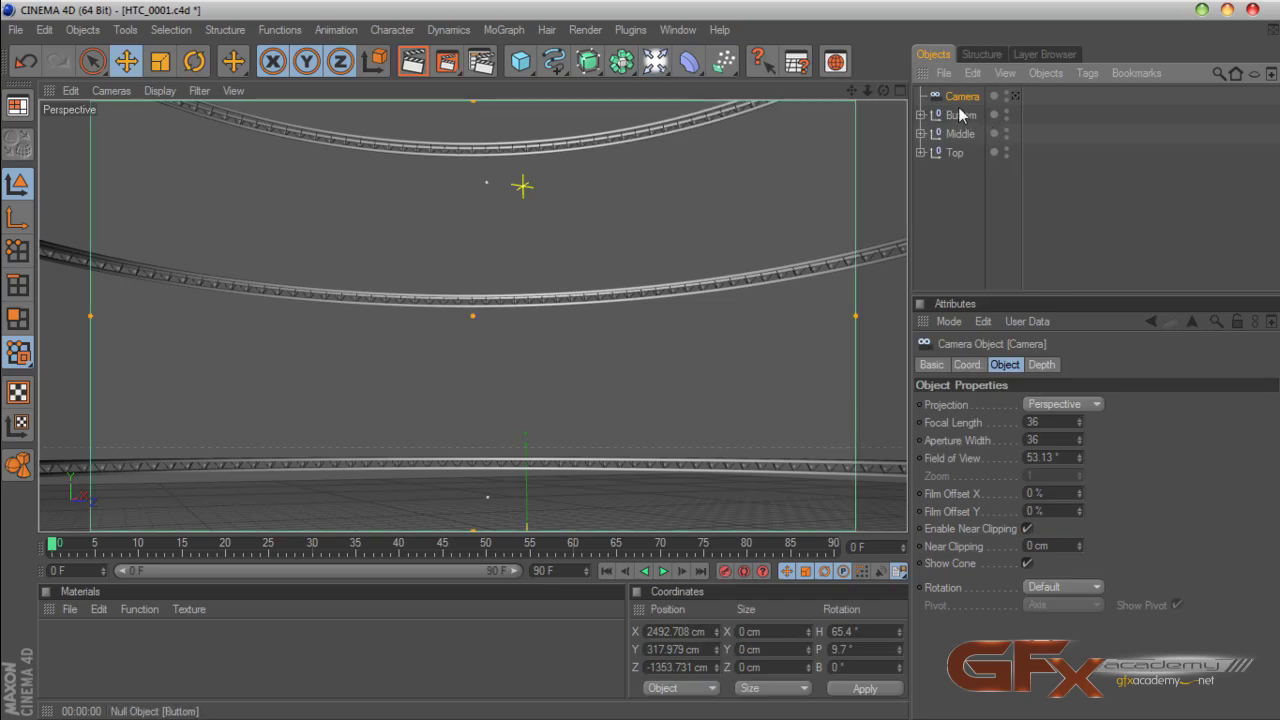
Enlarge the attributes area and set the camera's focal length to 22
{"action": "left_click_drag", "start_coordinate": [1033, 298], "coordinate": [1037, 246]}
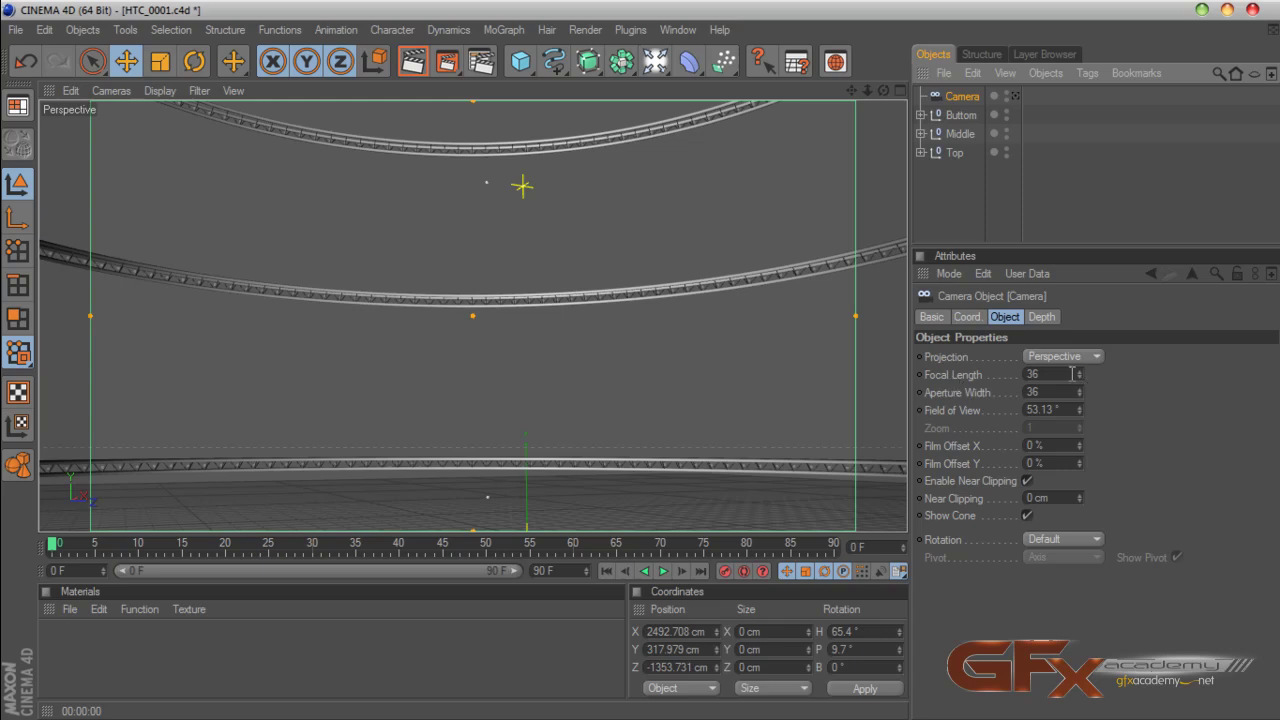
{"action": "left_click", "coordinate": [1006, 390]}
{"action": "left_click_drag", "start_coordinate": [1057, 373], "coordinate": [969, 390]}
{"action": "type", "text": "20"}
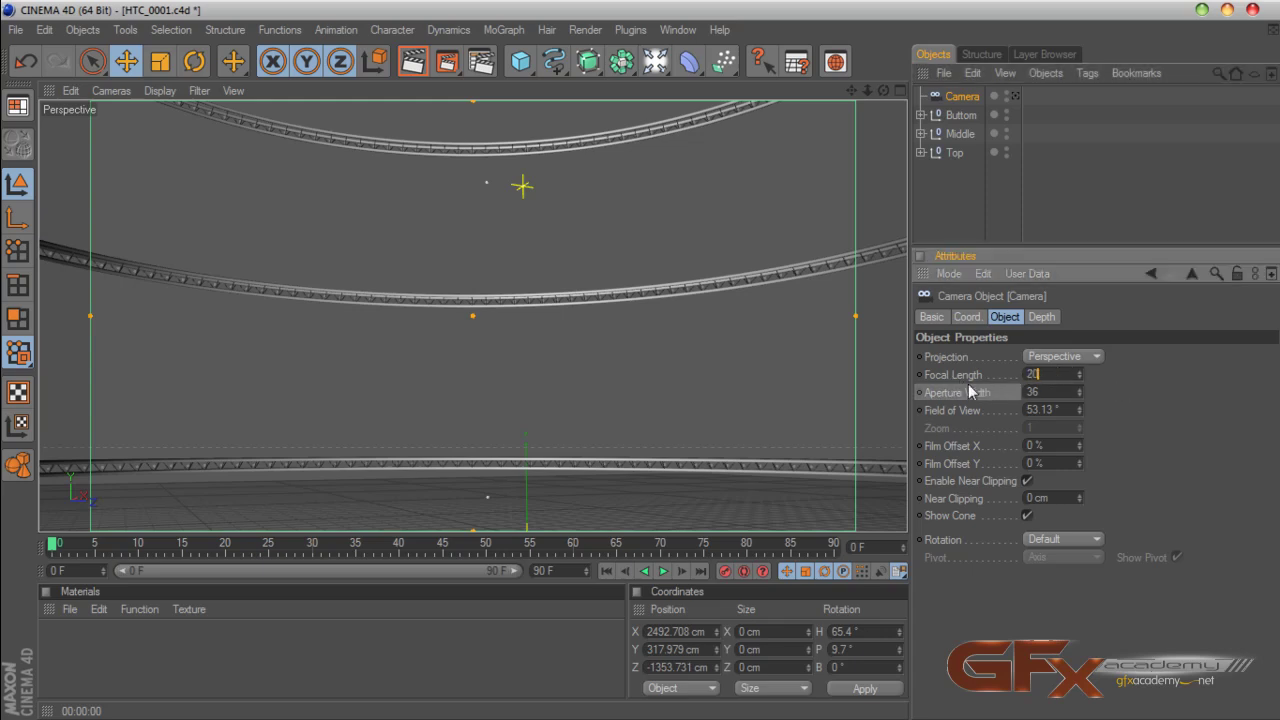
{"action": "key", "text": "BackSpace"}
{"action": "type", "text": "2"}
{"action": "key", "text": "Return"}
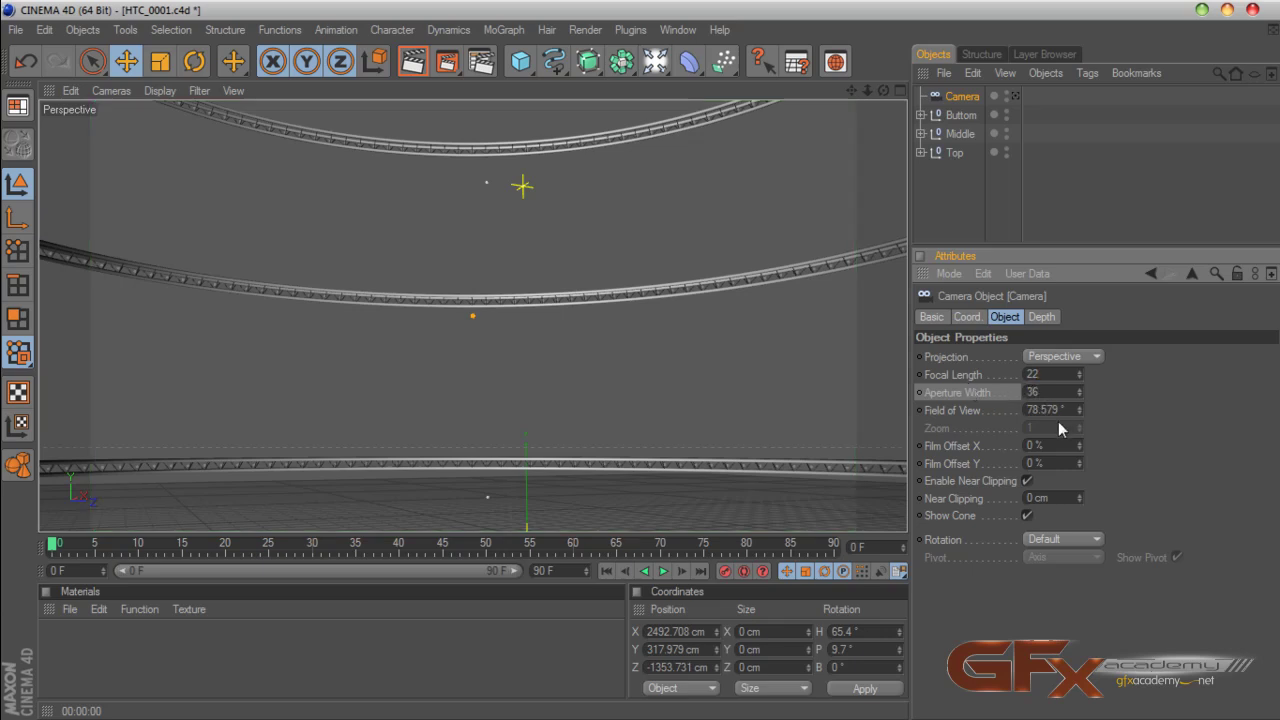
Reframe the rings through the camera at a heading of about 62.1° and pitch of 9.5°, and render a preview of the view
{"action": "left_click", "coordinate": [1016, 96]}
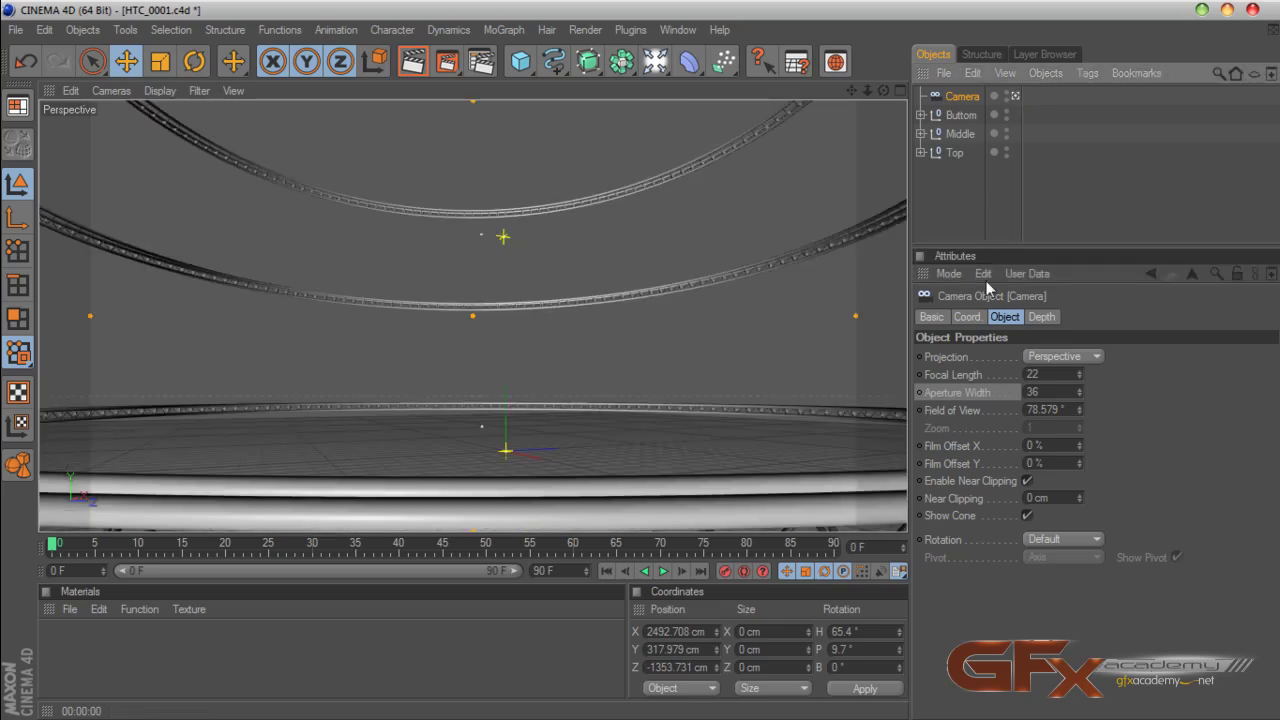
{"action": "left_click_drag", "start_coordinate": [868, 90], "coordinate": [904, 90]}
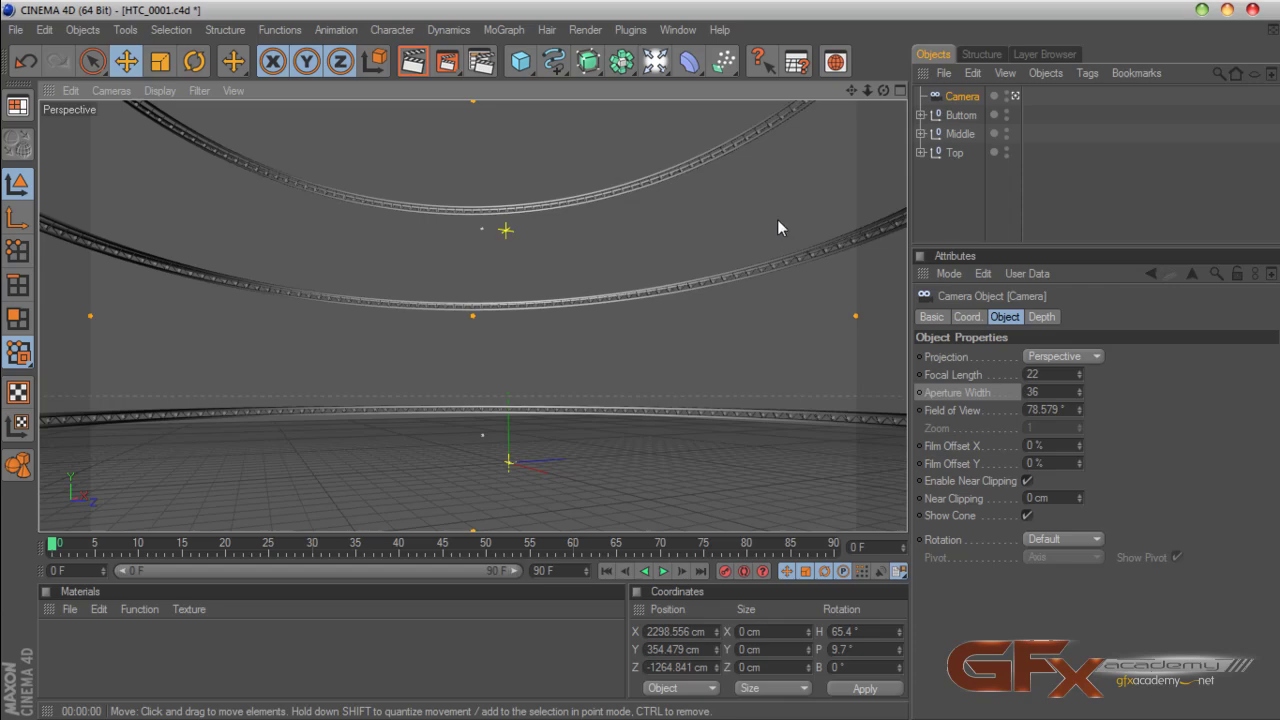
{"action": "left_click_drag", "start_coordinate": [883, 91], "coordinate": [922, 95]}
{"action": "left_click_drag", "start_coordinate": [814, 99], "coordinate": [864, 100]}
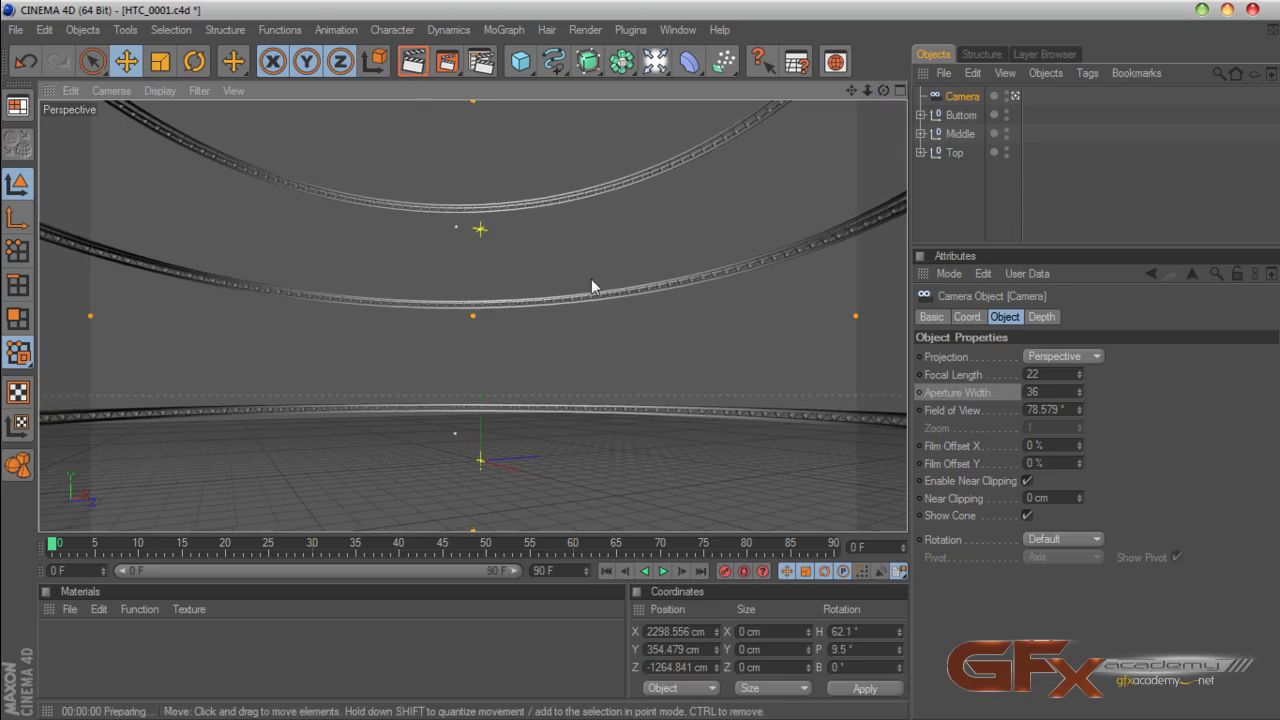
{"action": "key", "text": "ctrl+r"}
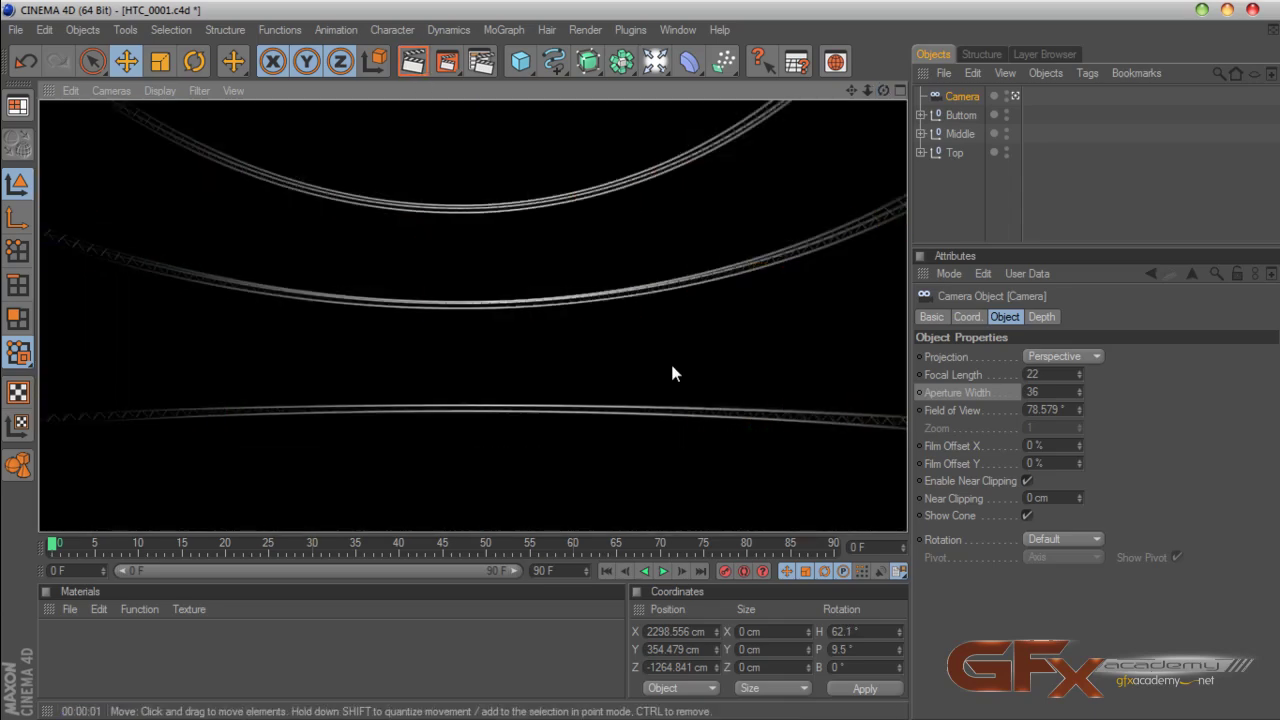
{"action": "left_click", "coordinate": [942, 232]}
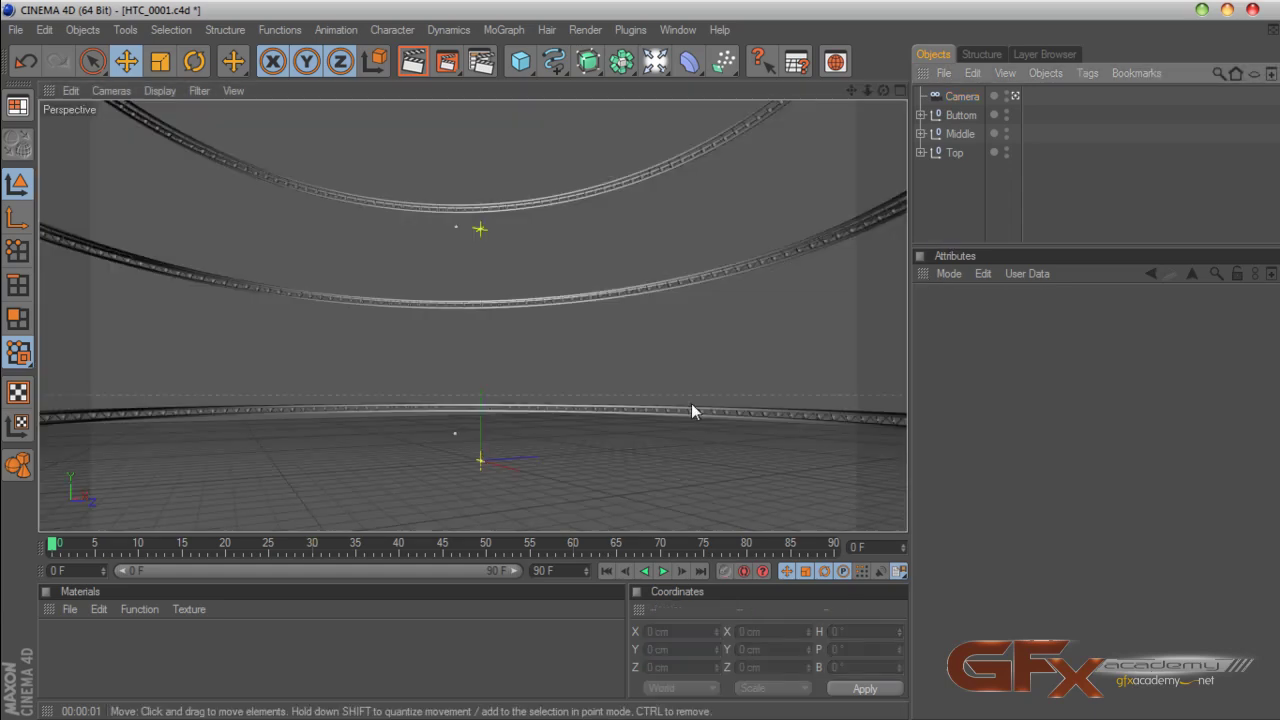
Set the camera's focal length to 28 and pull the camera back to about X 2483 cm, Y 320 cm, Z -1363 cm
{"action": "left_click", "coordinate": [962, 96]}
{"action": "left_click", "coordinate": [1040, 374]}
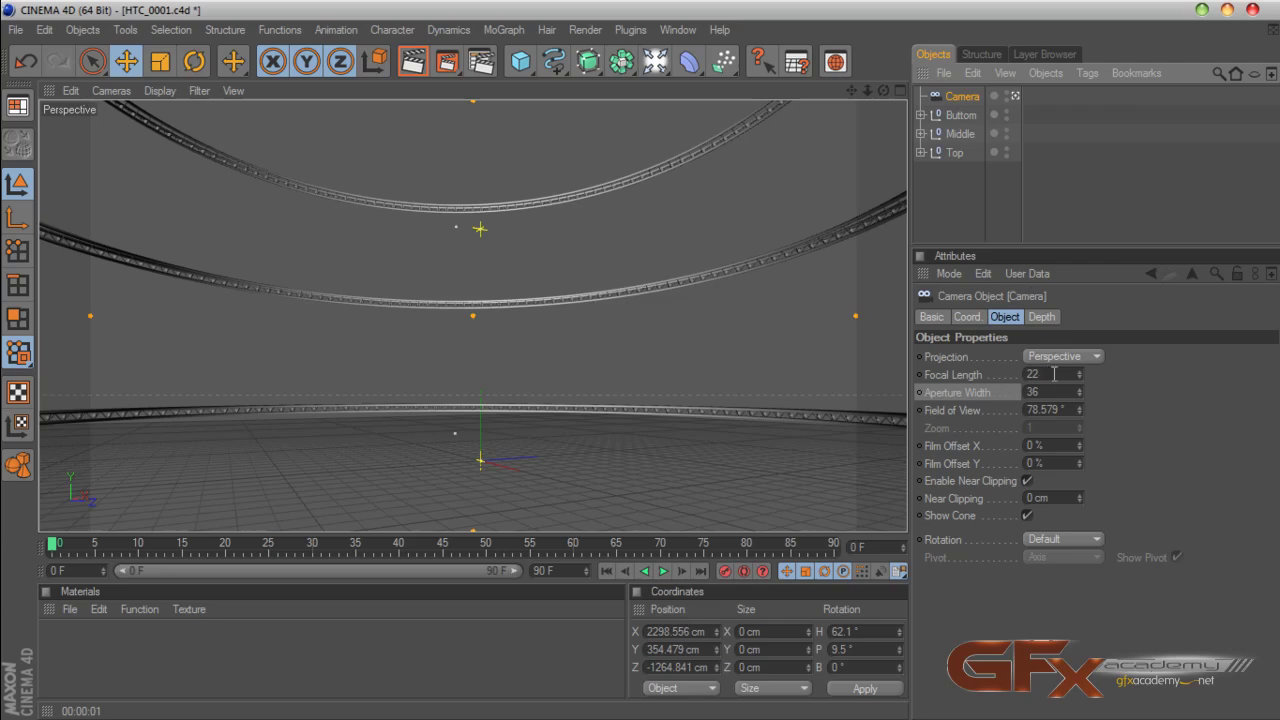
{"action": "type", "text": "28"}
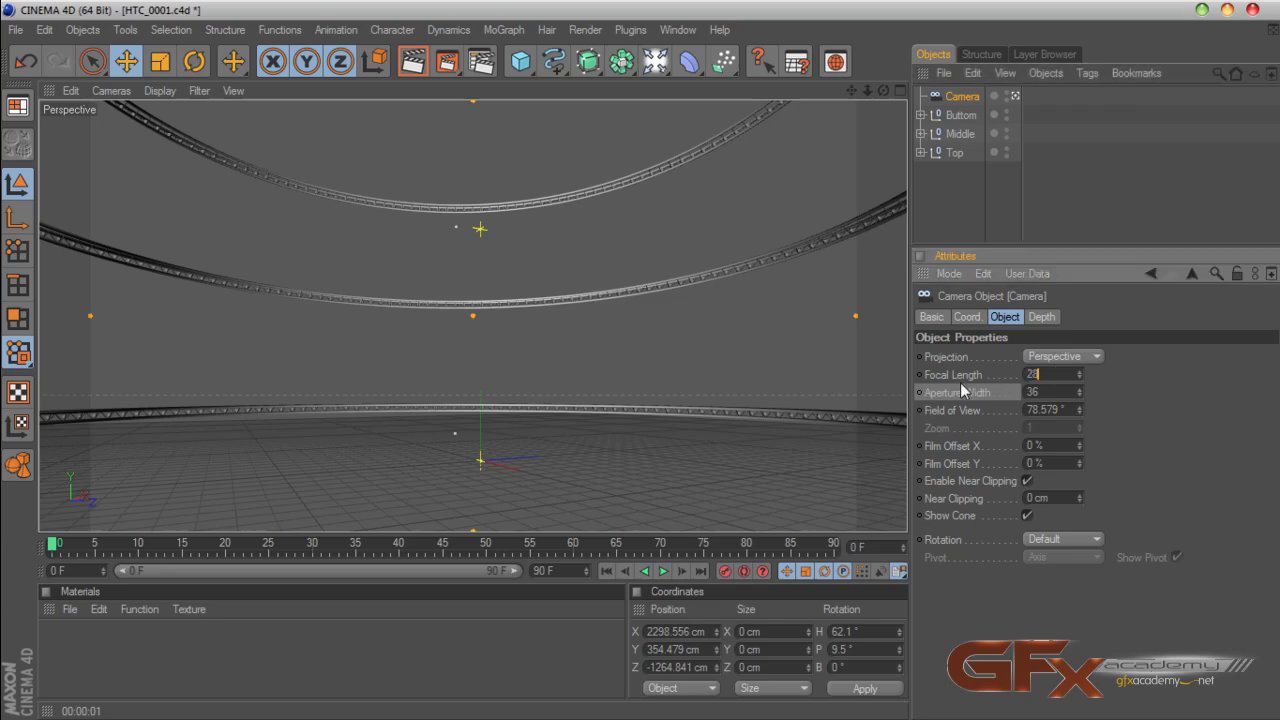
{"action": "key", "text": "Return"}
{"action": "left_click_drag", "start_coordinate": [867, 90], "coordinate": [815, 90]}
{"action": "left_click_drag", "start_coordinate": [640, 411], "coordinate": [669, 411]}
Set the camera's focal length to 25 and its aperture width to 28.1
{"action": "left_click_drag", "start_coordinate": [1084, 368], "coordinate": [1080, 383]}
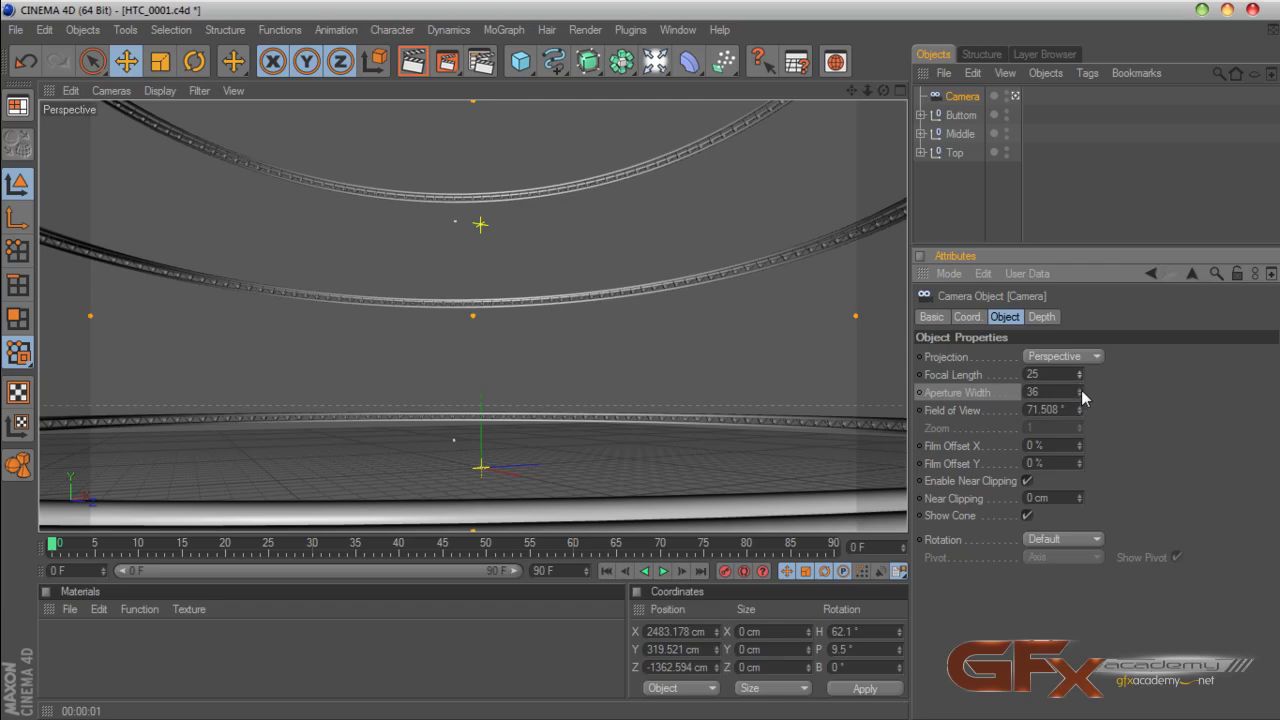
{"action": "left_click", "coordinate": [1081, 390]}
{"action": "left_click_drag", "start_coordinate": [1081, 396], "coordinate": [1082, 392]}
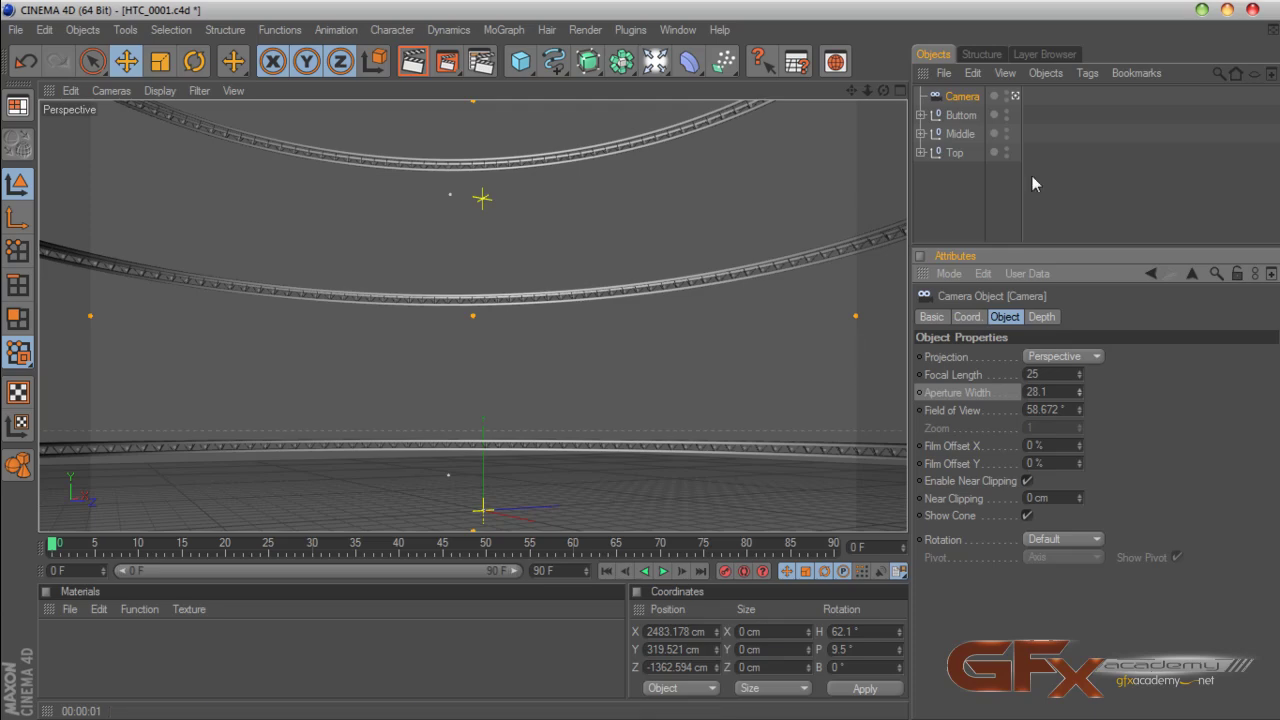
Leave the camera's view and examine the camera's placement and view cone relative to the rings
{"action": "left_click", "coordinate": [1015, 96]}
{"action": "scroll", "coordinate": [868, 243], "scroll_direction": "down", "scroll_amount": 4}
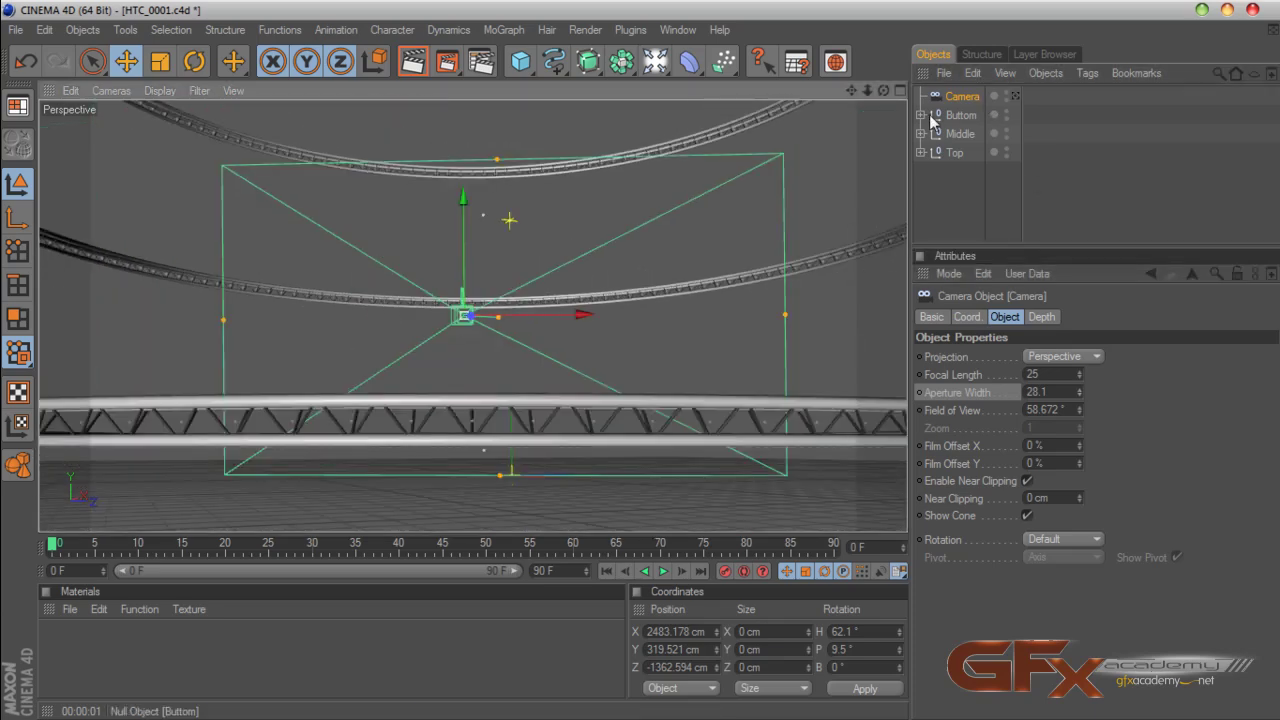
{"action": "left_click_drag", "start_coordinate": [884, 91], "coordinate": [715, 150]}
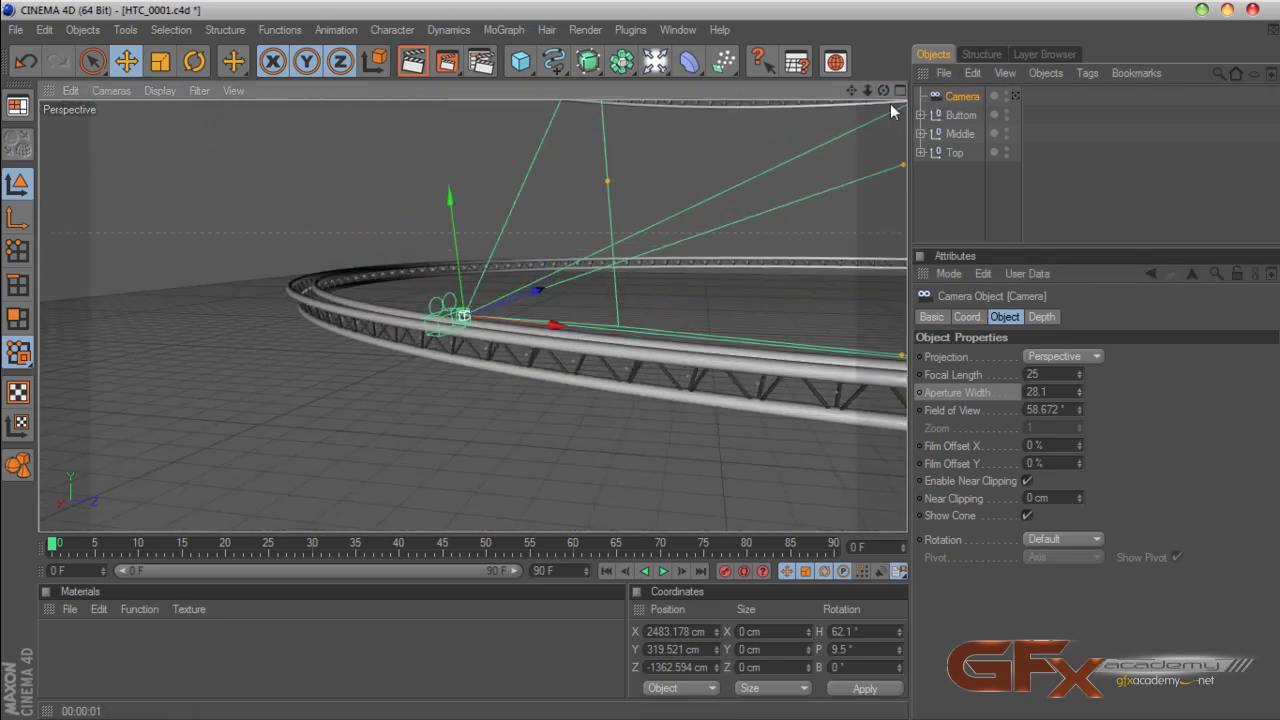
{"action": "scroll", "coordinate": [872, 130], "scroll_direction": "down", "scroll_amount": 4}
{"action": "left_click_drag", "start_coordinate": [852, 91], "coordinate": [551, 261]}
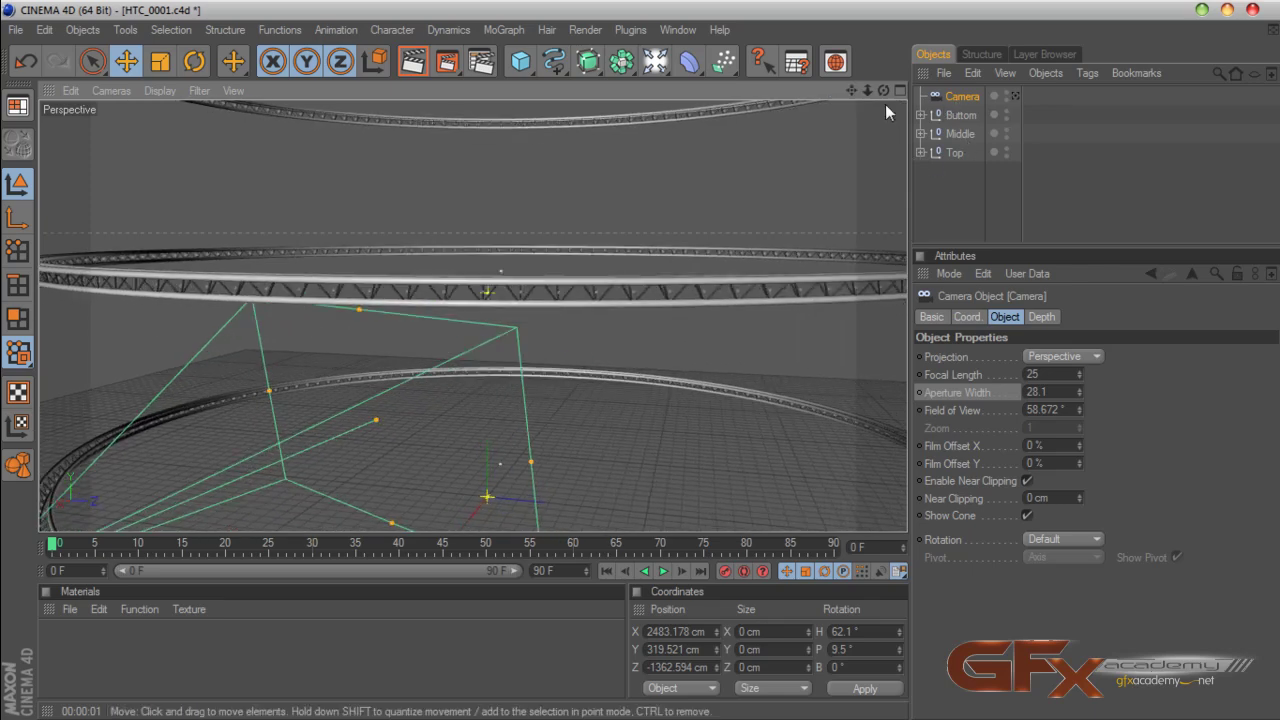
{"action": "left_click", "coordinate": [961, 134]}
{"action": "left_click_drag", "start_coordinate": [884, 91], "coordinate": [828, 182]}
{"action": "left_click_drag", "start_coordinate": [497, 413], "coordinate": [500, 466], "text": "alt"}
{"action": "left_click_drag", "start_coordinate": [884, 91], "coordinate": [883, 61]}
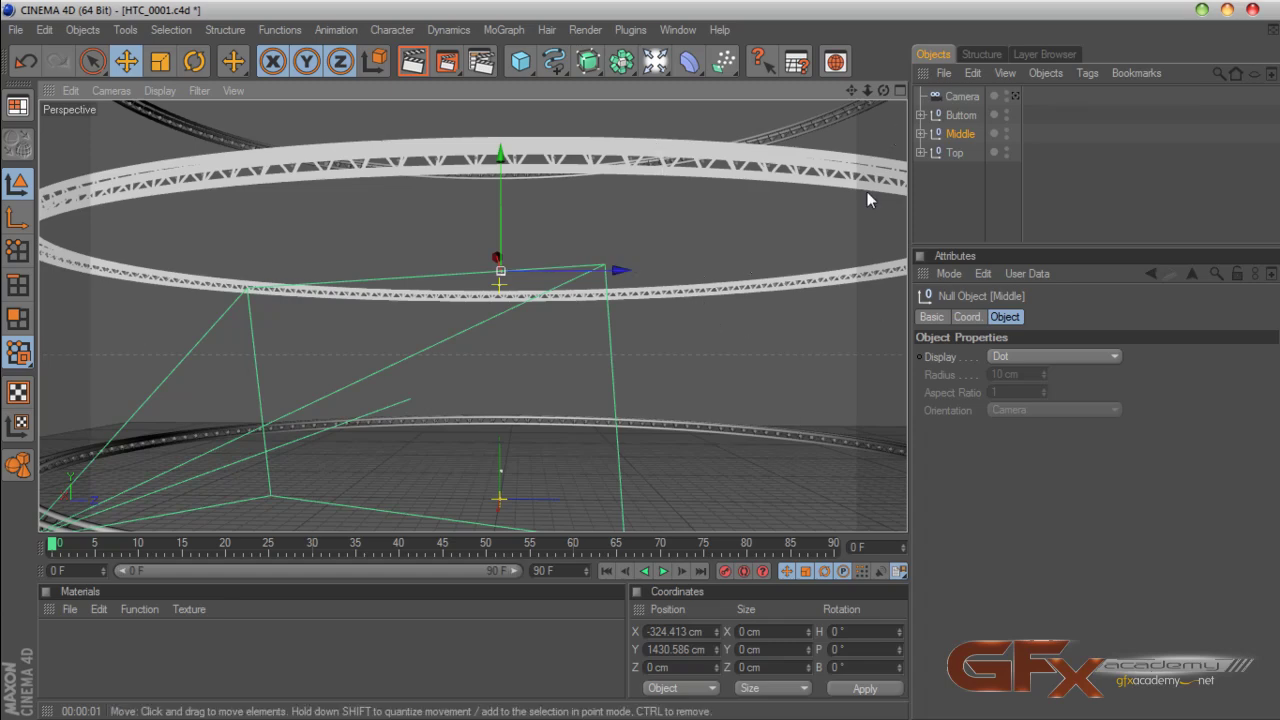
{"action": "left_click", "coordinate": [973, 171]}
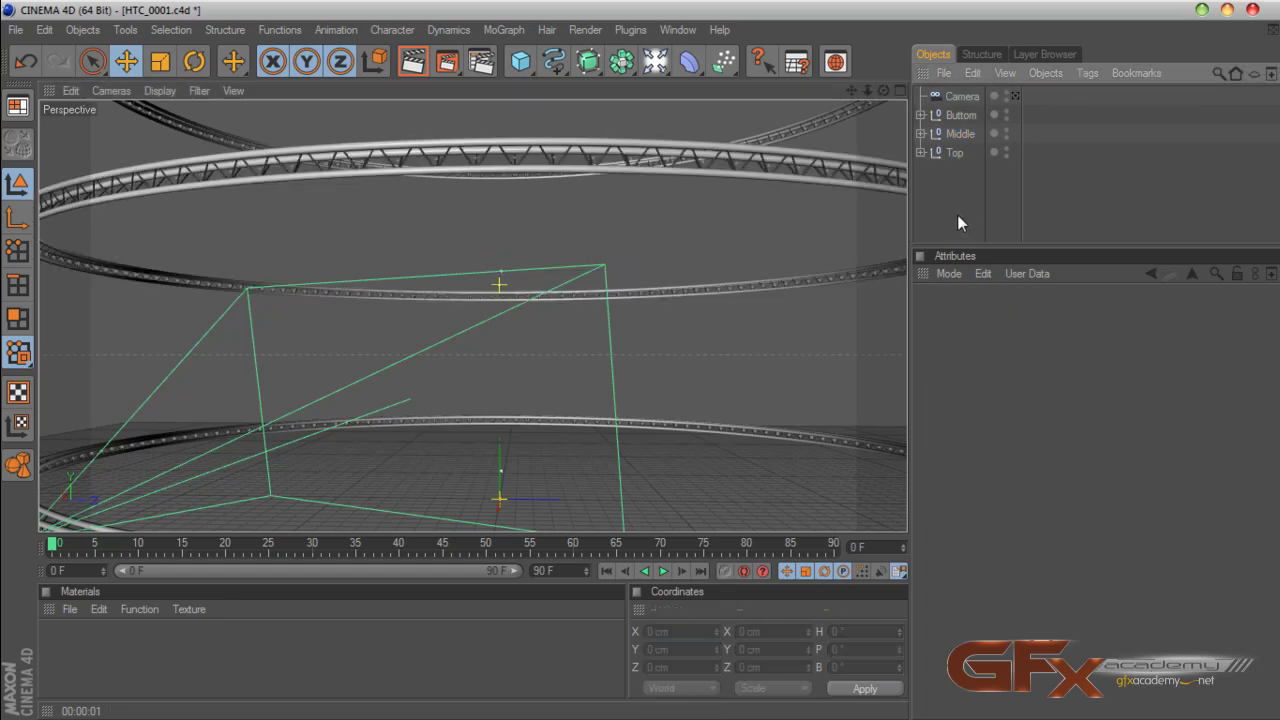
In a full-size Front view, draw a vertical linear spline beside the rings' outer edge at about X 2441 cm, from the Top ring down to the Buttom ring
{"action": "left_click", "coordinate": [899, 91]}
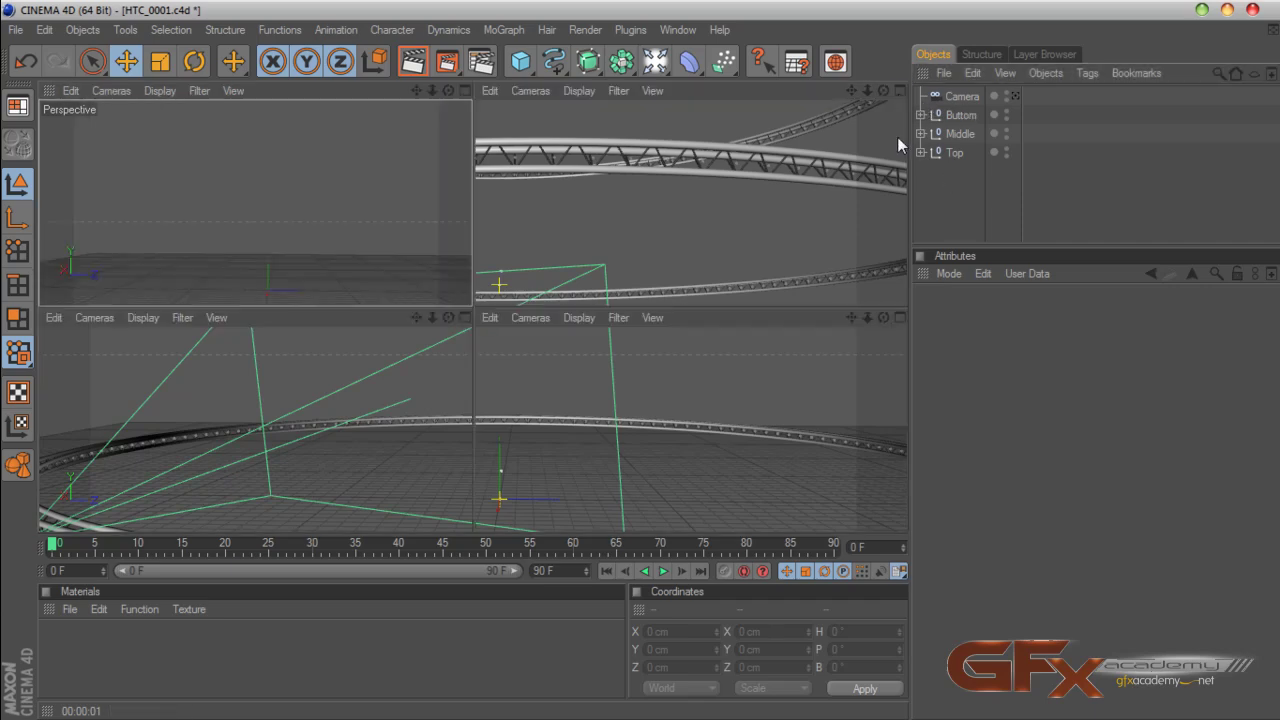
{"action": "left_click", "coordinate": [896, 318]}
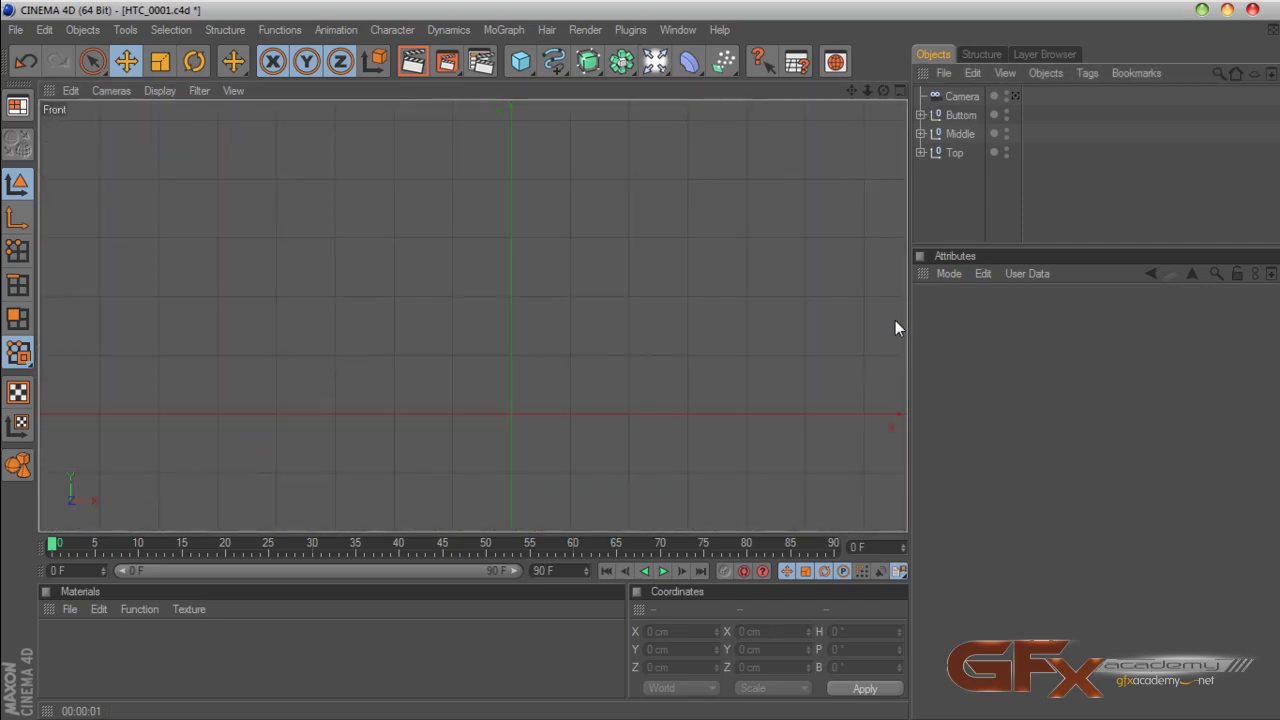
{"action": "scroll", "coordinate": [726, 275], "scroll_direction": "up", "scroll_amount": 4}
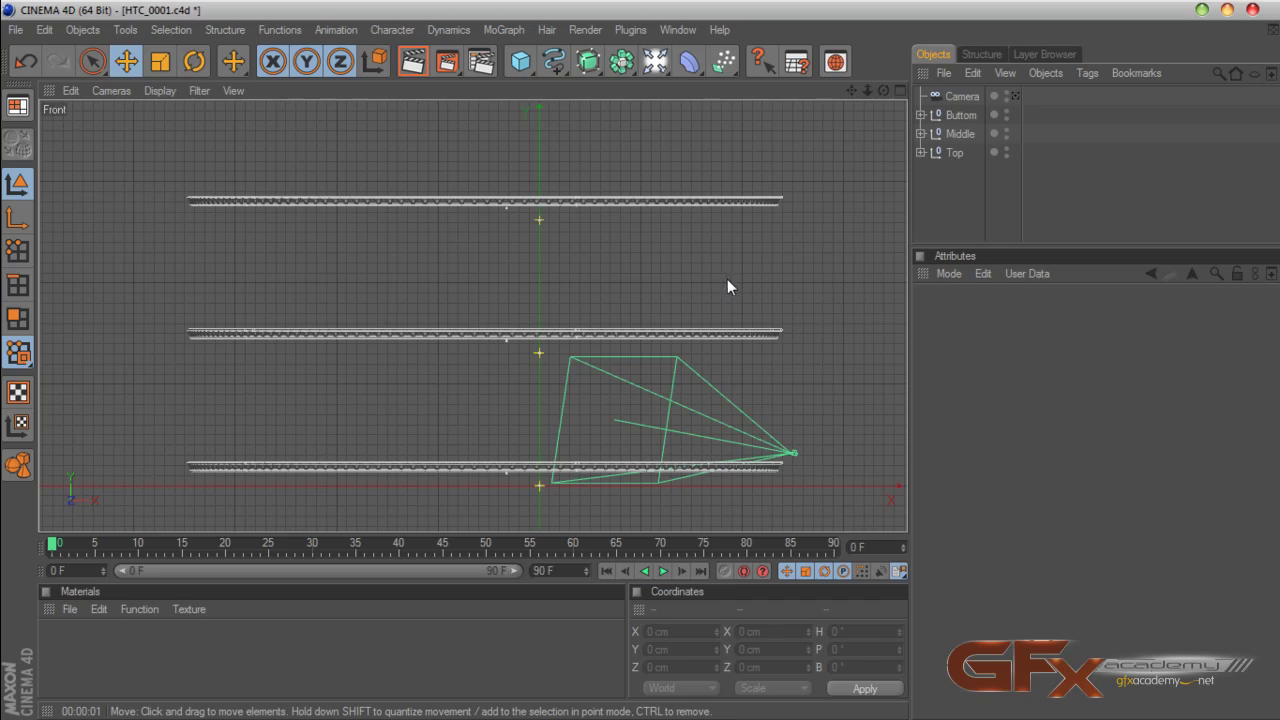
{"action": "left_click", "coordinate": [550, 66]}
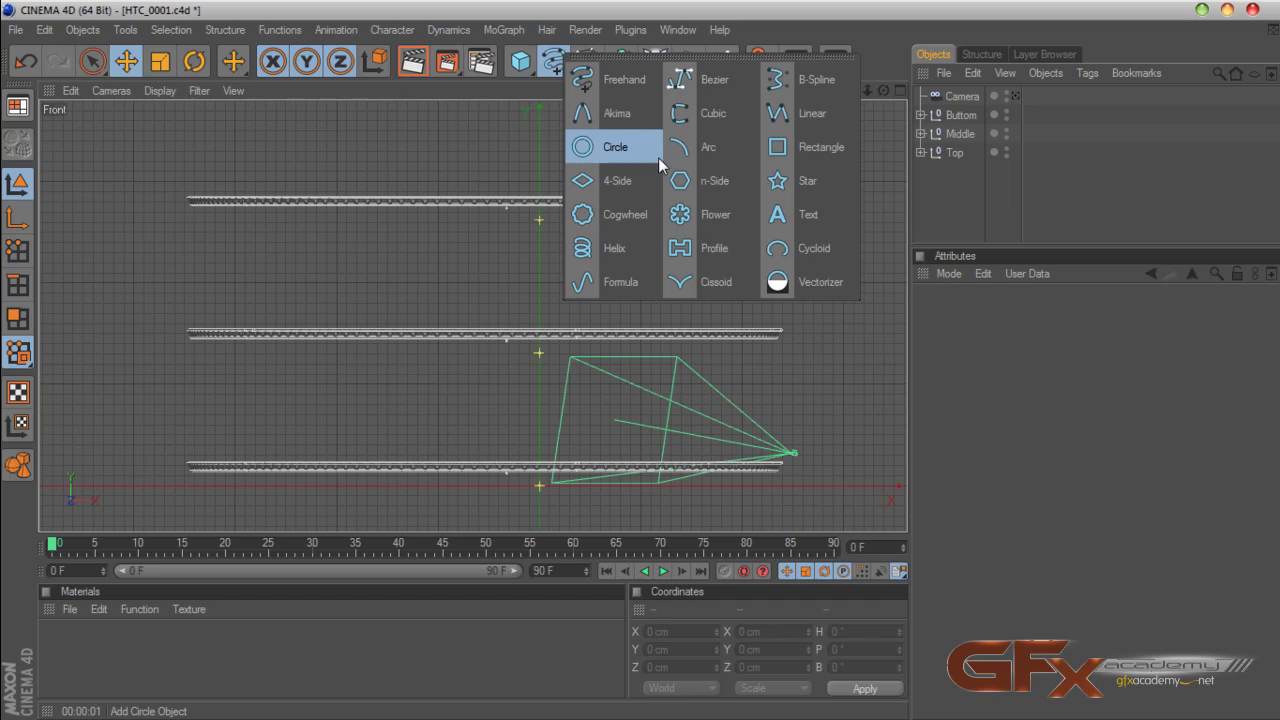
{"action": "left_click", "coordinate": [799, 114]}
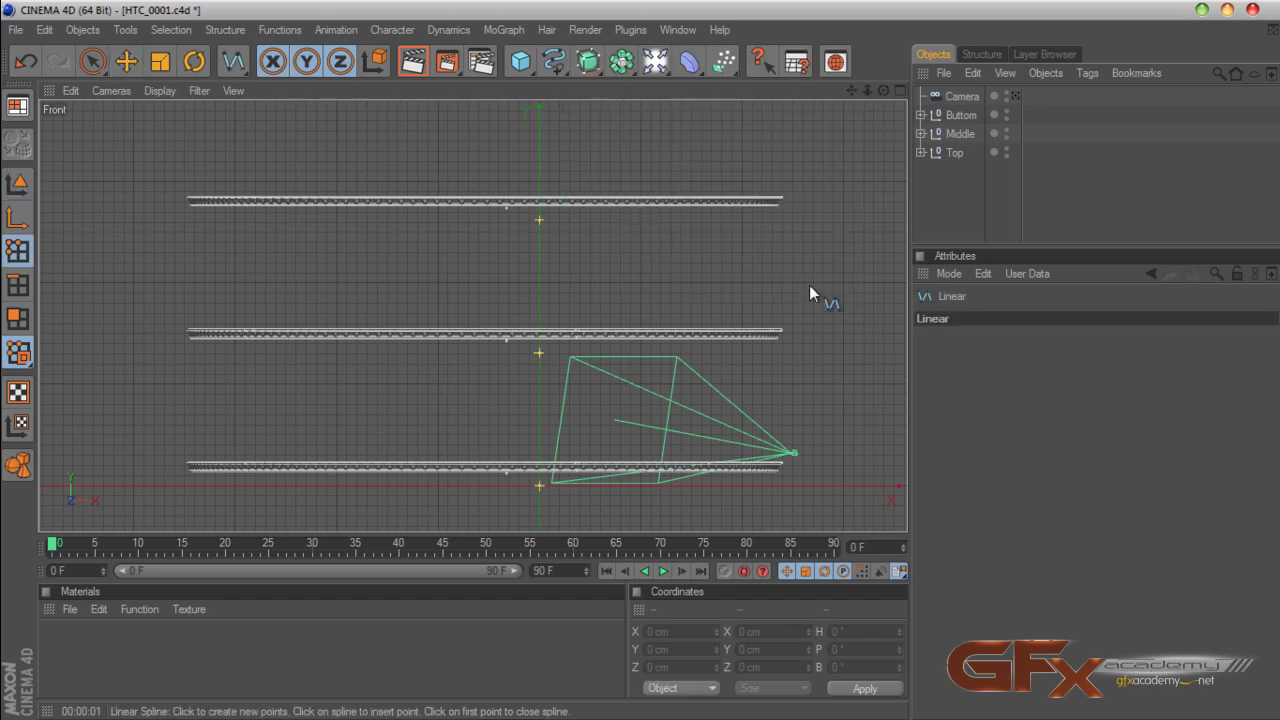
{"action": "left_click", "coordinate": [788, 201]}
{"action": "left_click", "coordinate": [787, 468]}
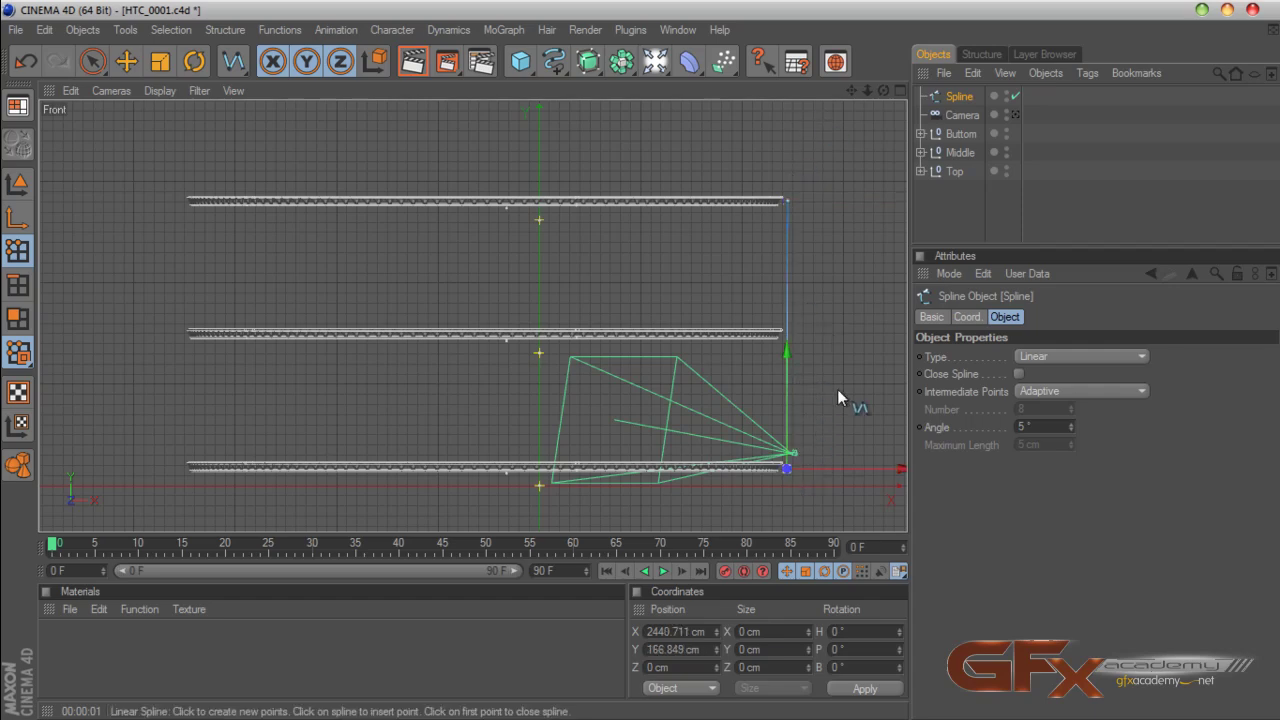
Examine the new spline up close beside the rings and show its coordinate properties
{"action": "scroll", "coordinate": [871, 223], "scroll_direction": "up", "scroll_amount": 2}
{"action": "left_click_drag", "start_coordinate": [852, 90], "coordinate": [654, 51]}
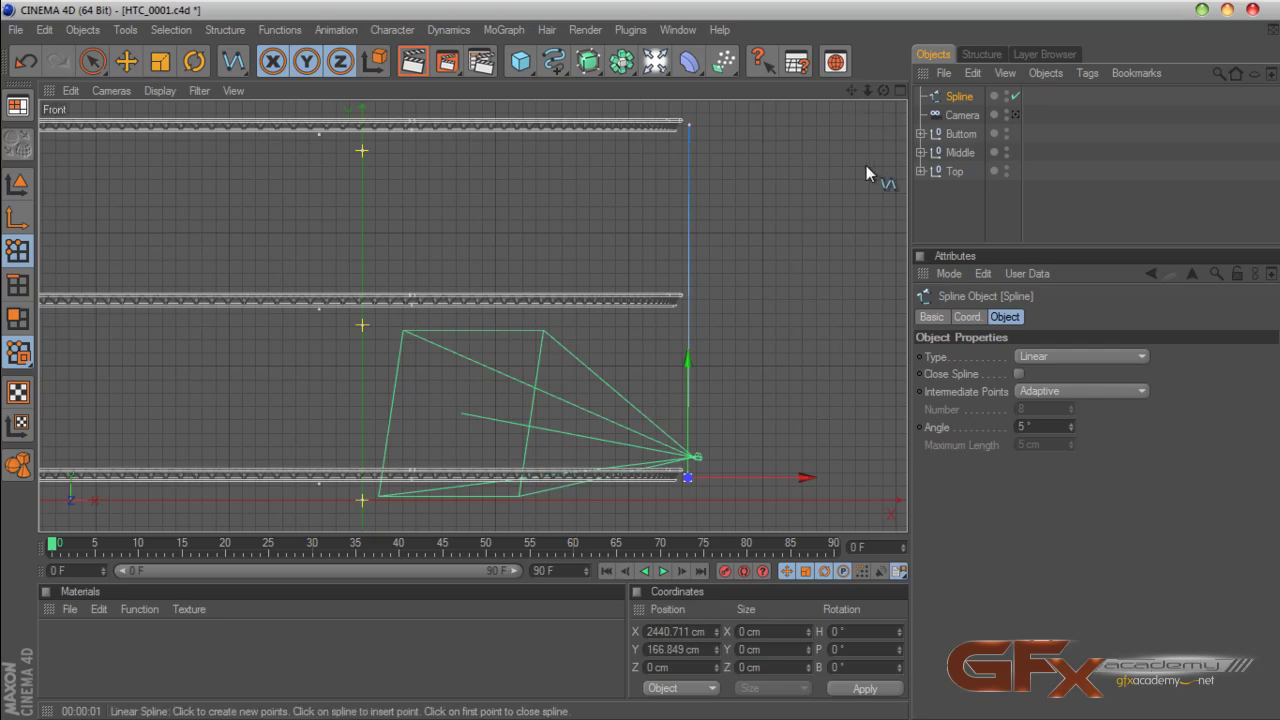
{"action": "scroll", "coordinate": [866, 168], "scroll_direction": "up", "scroll_amount": 2}
{"action": "scroll", "coordinate": [864, 172], "scroll_direction": "down", "scroll_amount": 1}
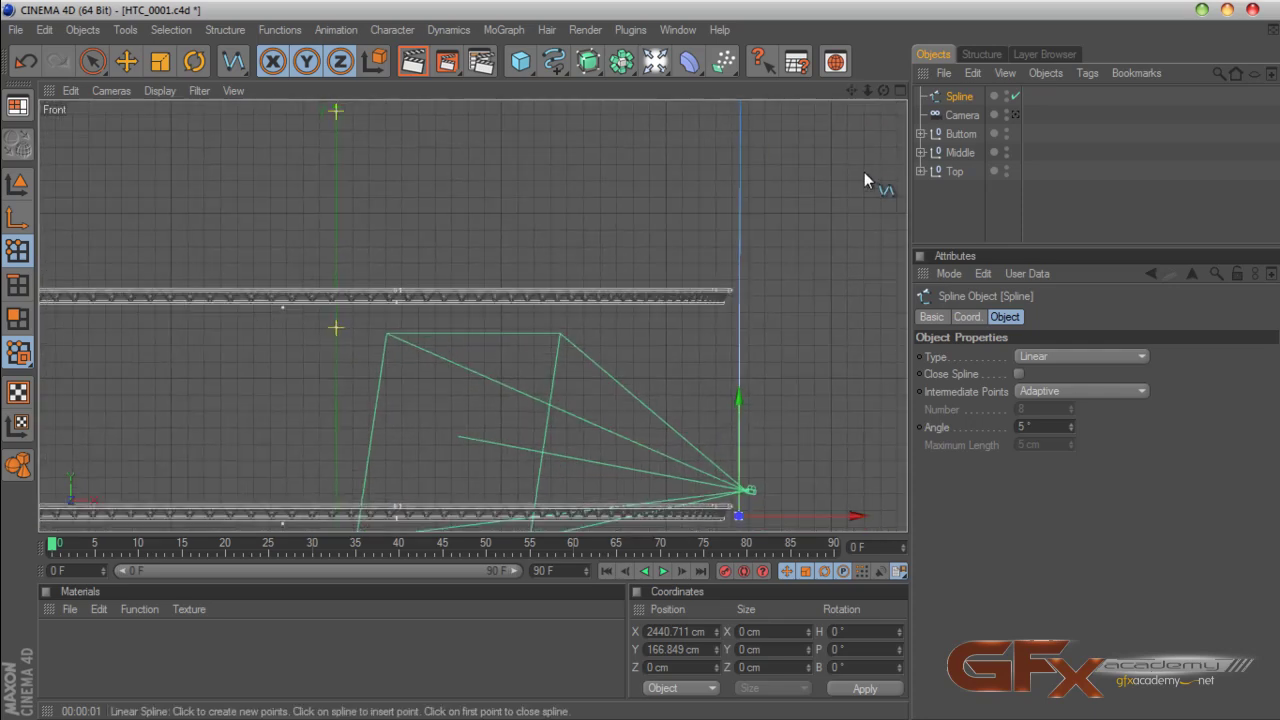
{"action": "left_click", "coordinate": [977, 320]}
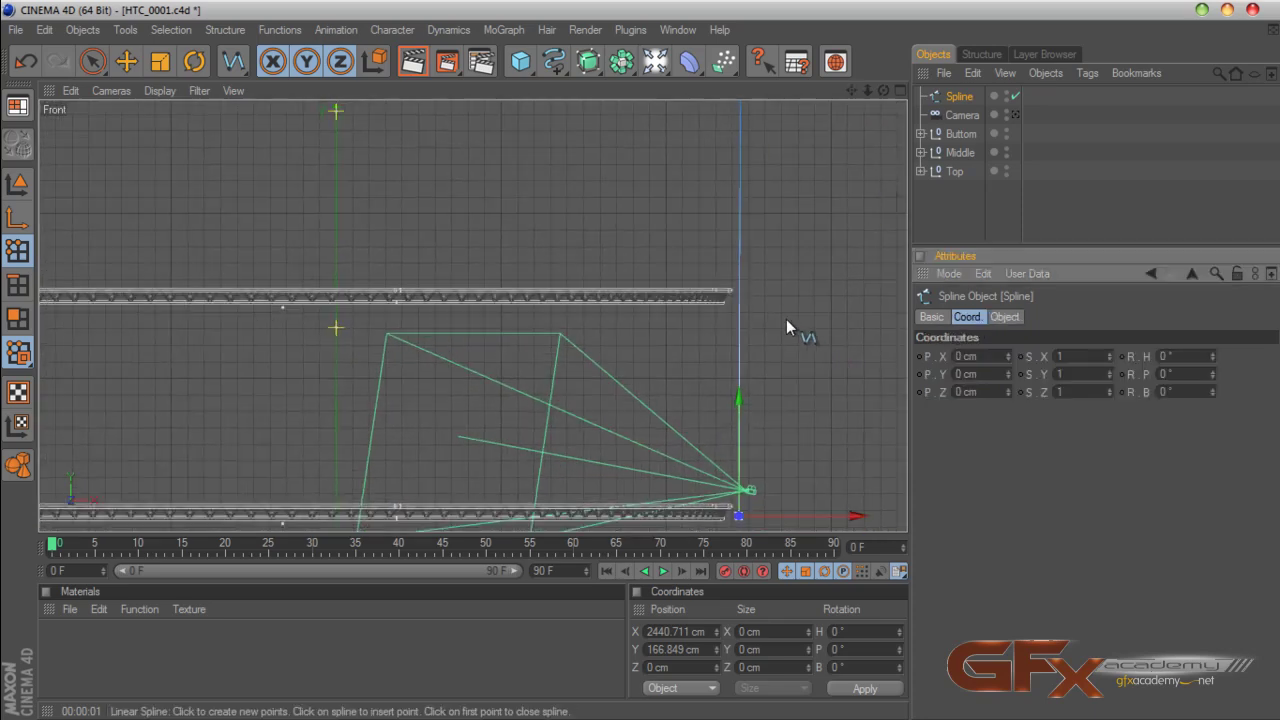
{"action": "scroll", "coordinate": [786, 319], "scroll_direction": "down", "scroll_amount": 1}
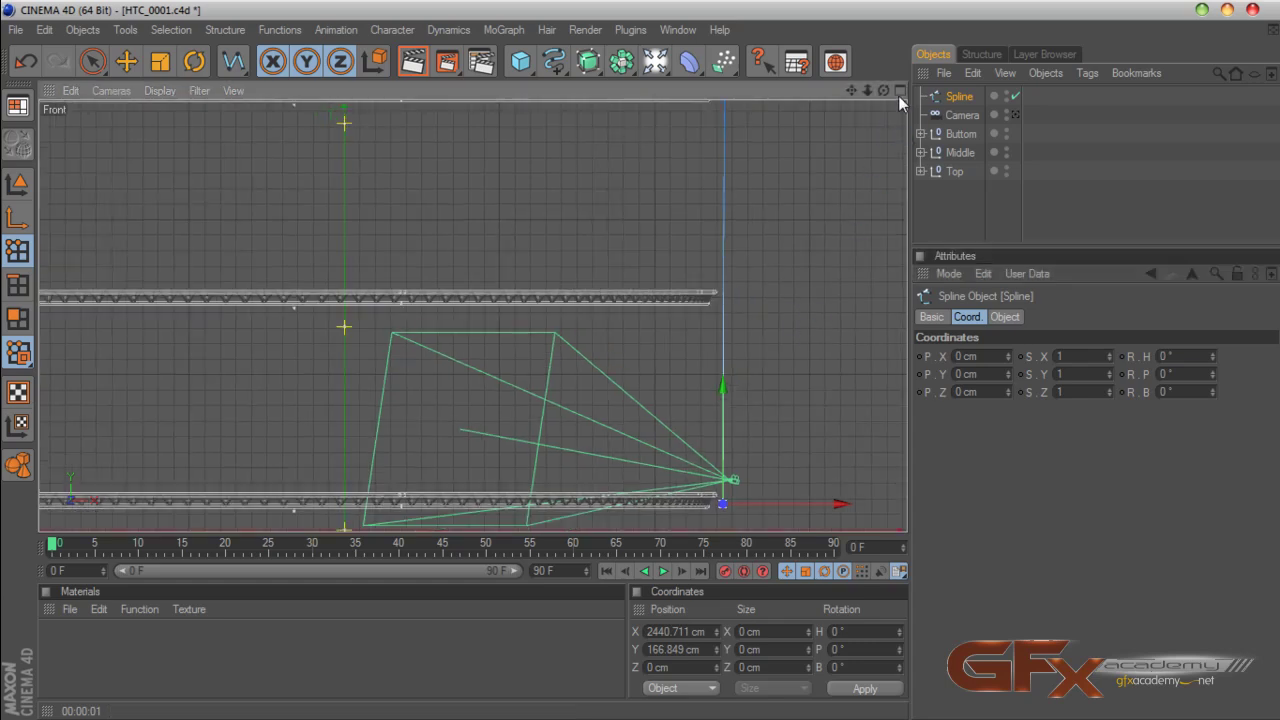
Return to a full-size Perspective view of the vertical spline and rings, and add a rectangle spline
{"action": "left_click_drag", "start_coordinate": [851, 91], "coordinate": [849, 134]}
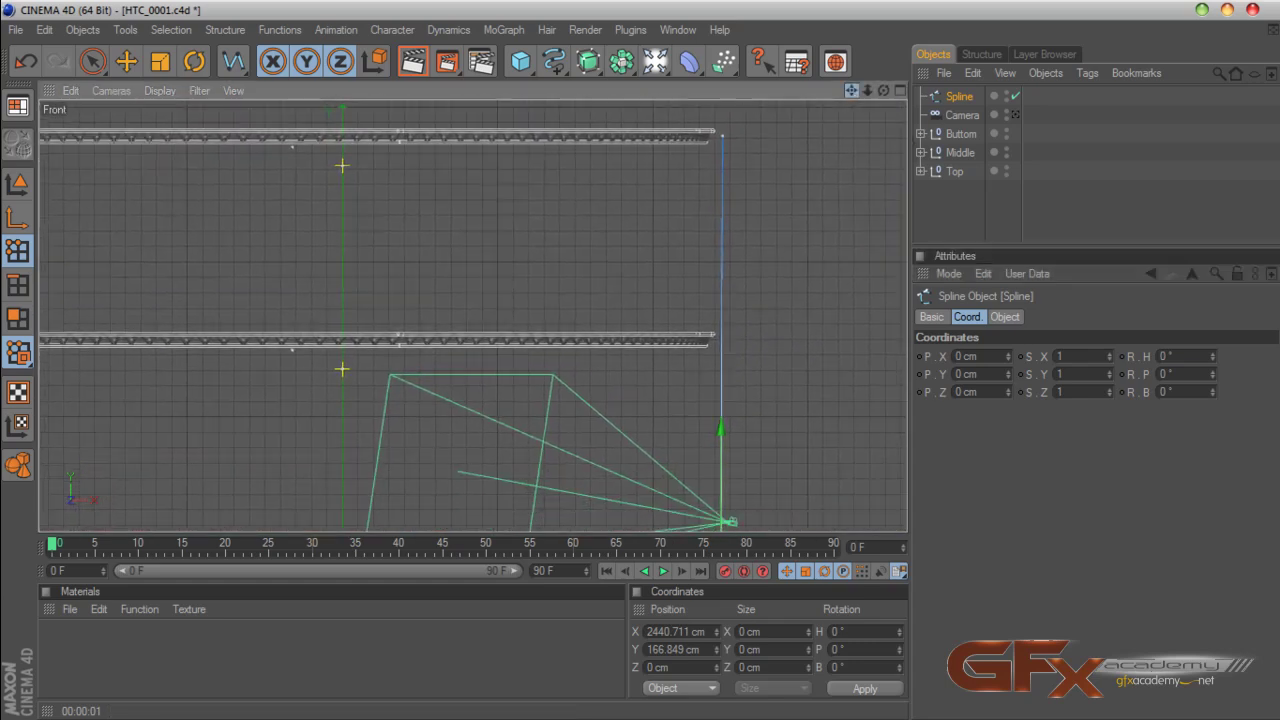
{"action": "left_click", "coordinate": [899, 91]}
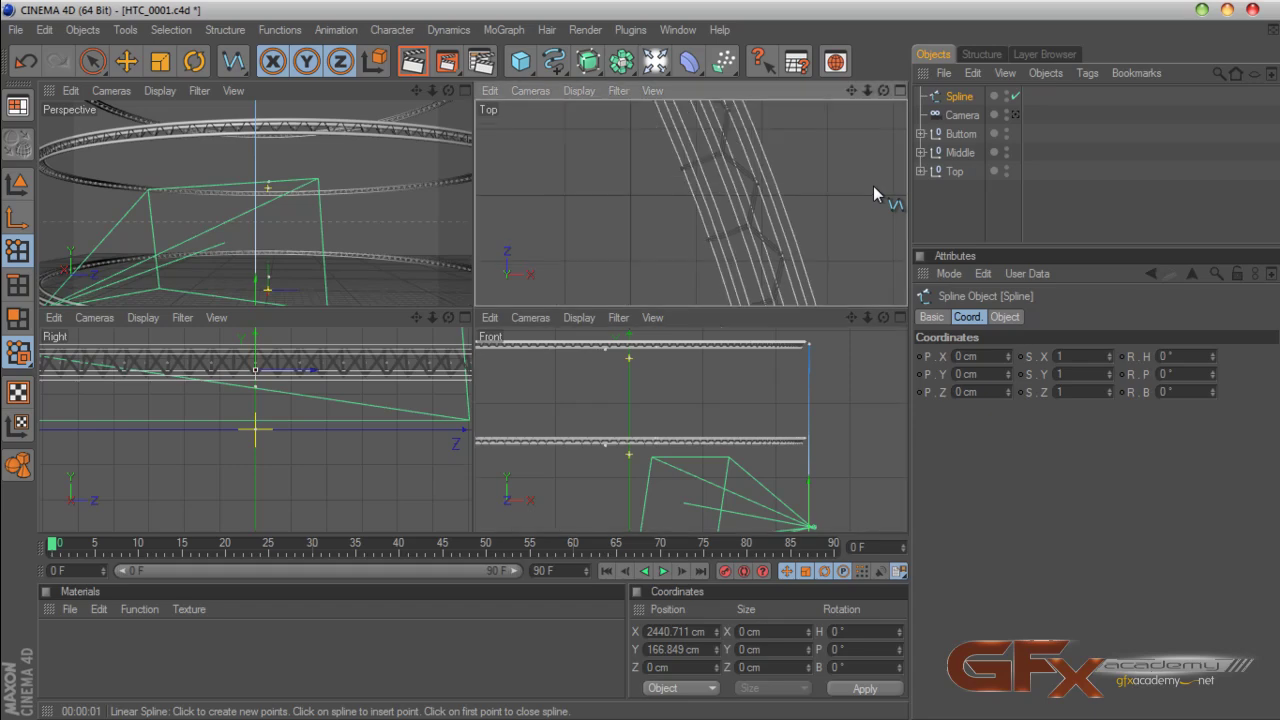
{"action": "scroll", "coordinate": [872, 187], "scroll_direction": "down", "scroll_amount": 10}
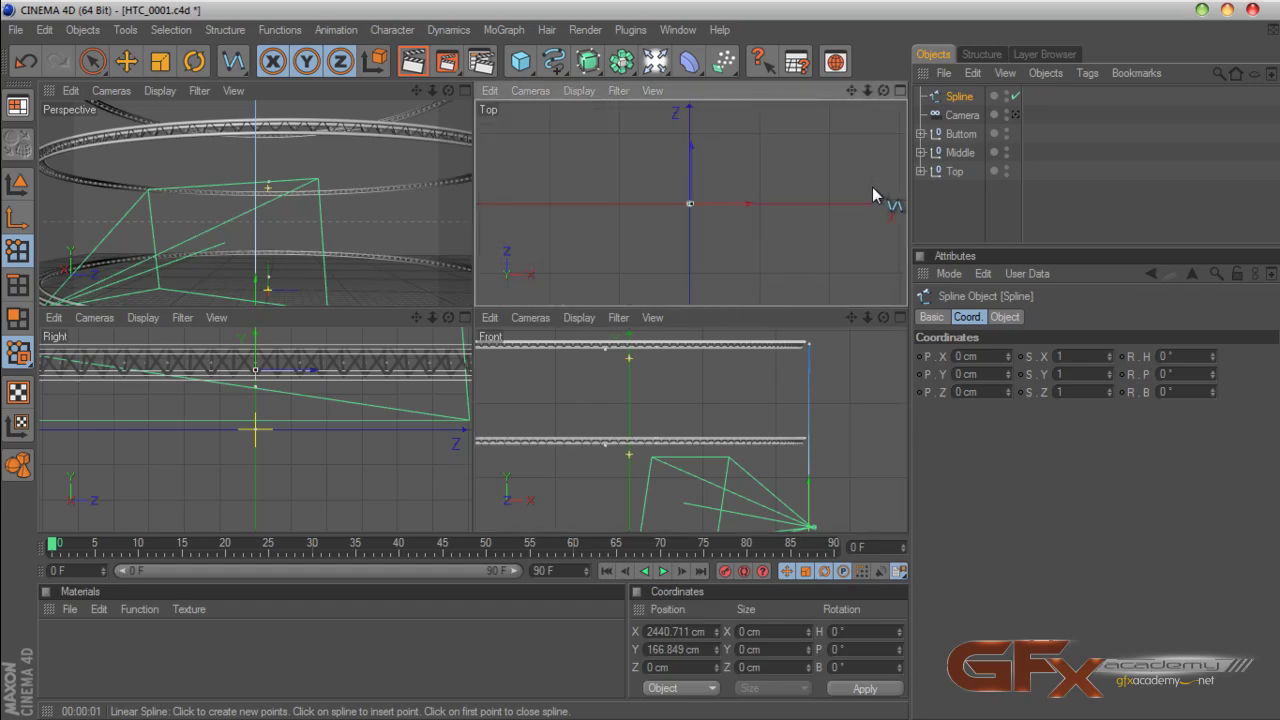
{"action": "scroll", "coordinate": [872, 187], "scroll_direction": "up", "scroll_amount": 5}
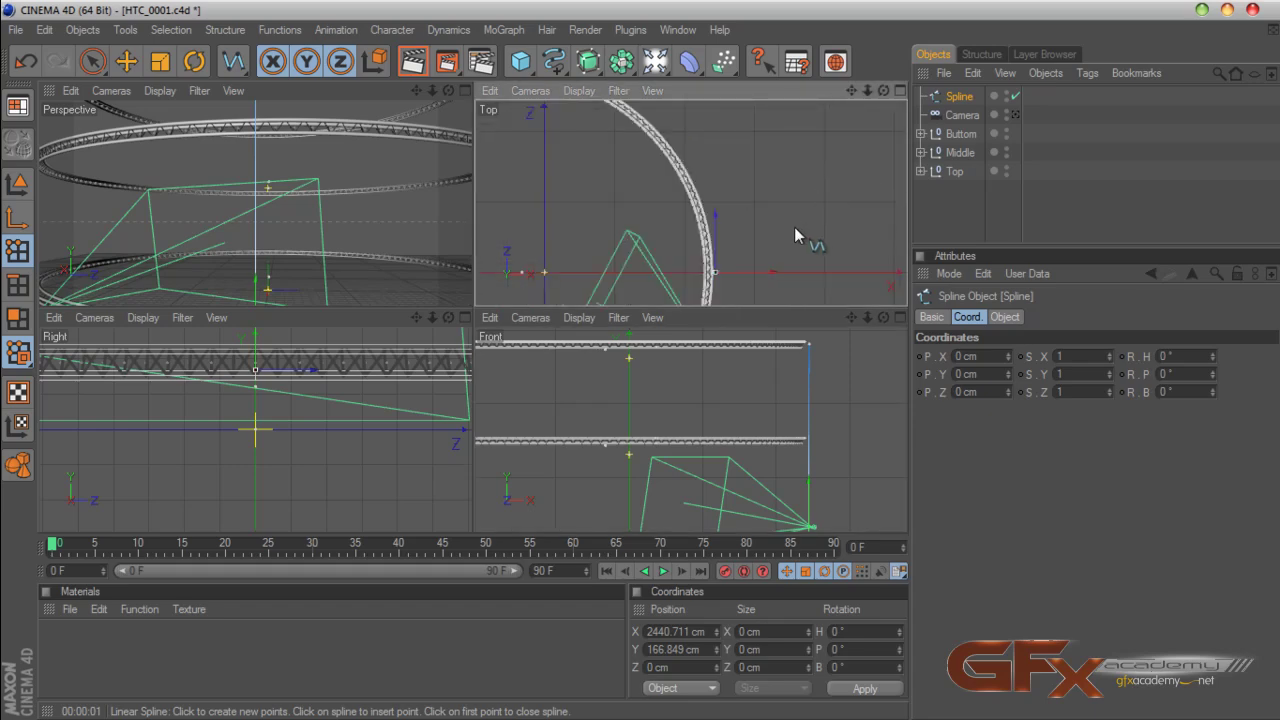
{"action": "left_click", "coordinate": [466, 92]}
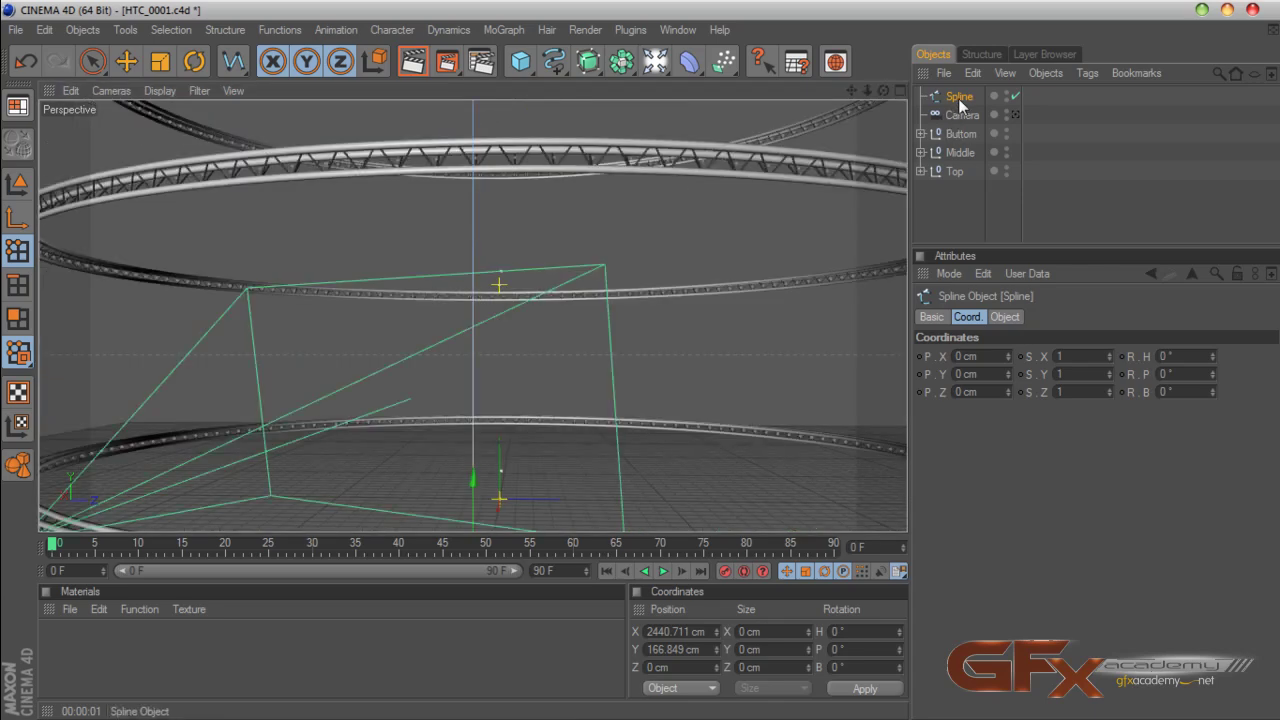
{"action": "left_click", "coordinate": [559, 74]}
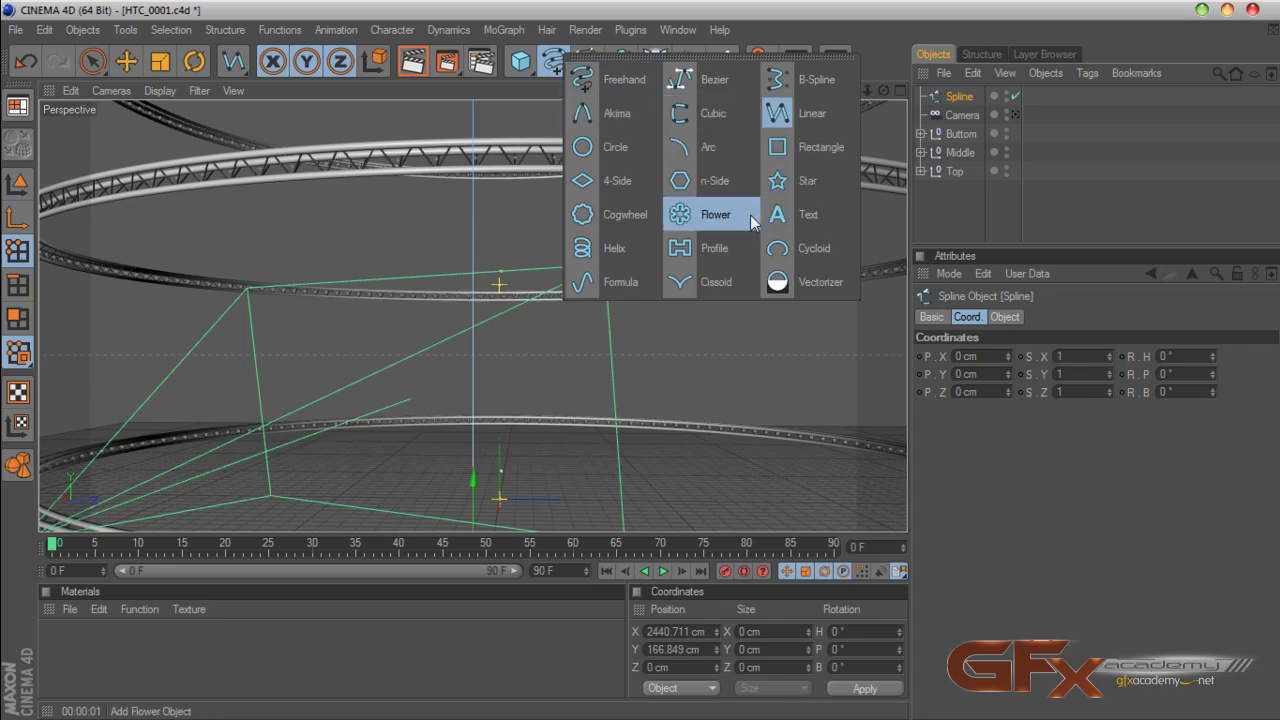
{"action": "left_click", "coordinate": [785, 148]}
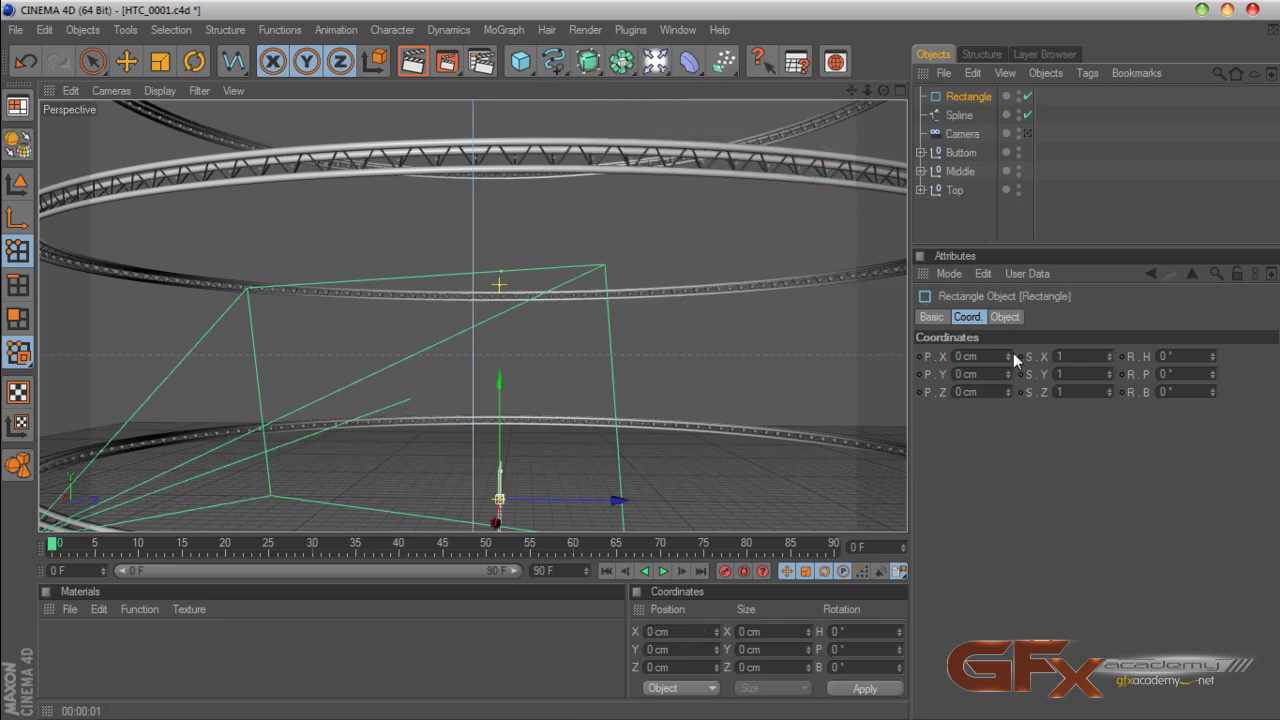
Set the rectangle spline's width and height to 13 cm each
{"action": "left_click", "coordinate": [1005, 318]}
{"action": "left_click_drag", "start_coordinate": [1050, 356], "coordinate": [969, 363]}
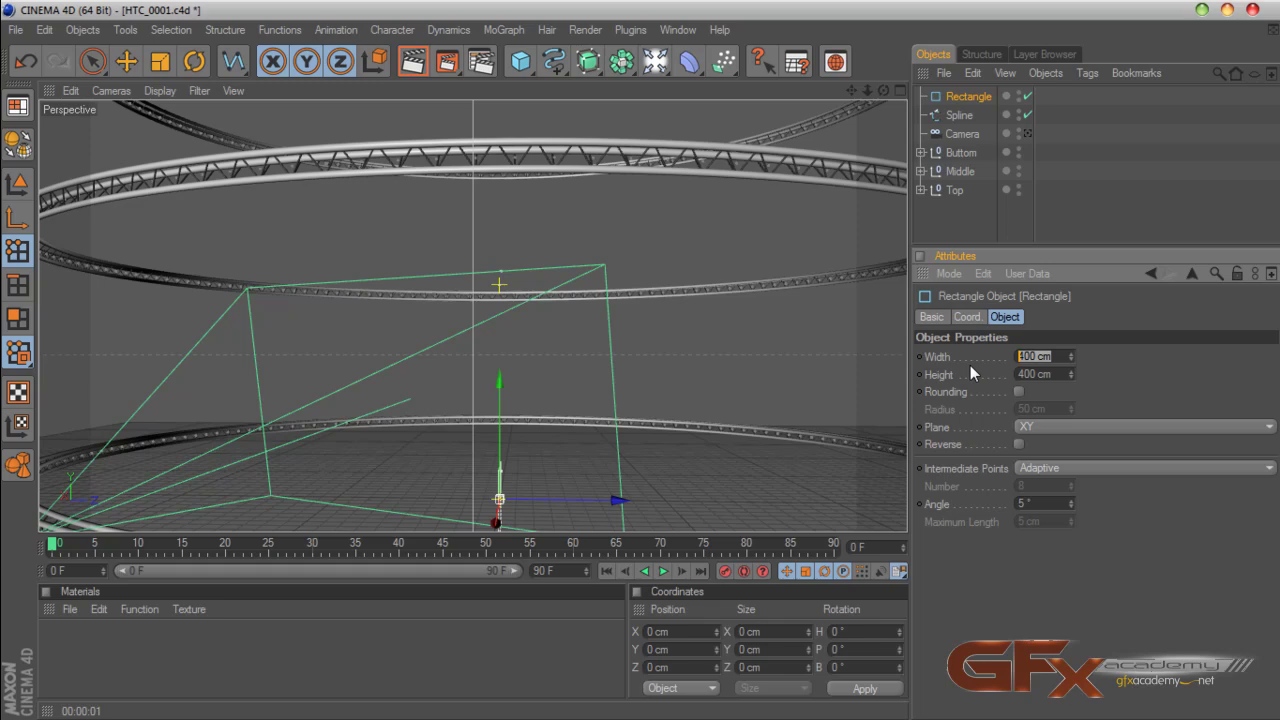
{"action": "type", "text": "13"}
{"action": "key", "text": "Tab"}
{"action": "type", "text": "13"}
{"action": "key", "text": "Return"}
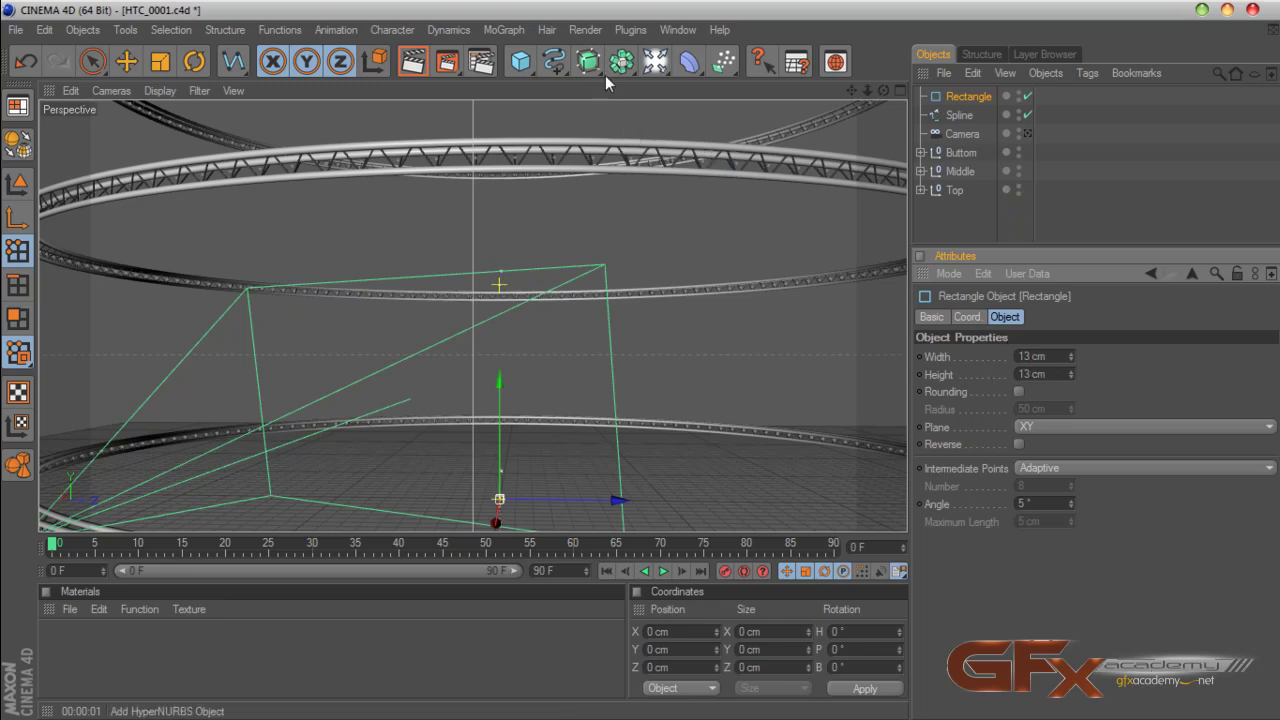
Add a Sweep NURBS and nest the Rectangle profile and the vertical Spline under it to form a solid bar
{"action": "left_click", "coordinate": [590, 62]}
{"action": "left_click", "coordinate": [645, 141]}
{"action": "mouse_move", "coordinate": [961, 116]}
{"action": "left_mouse_down"}
{"action": "mouse_move", "coordinate": [970, 96]}
{"action": "mouse_move", "coordinate": [962, 111]}
{"action": "left_mouse_up"}
{"action": "left_click", "coordinate": [966, 133]}
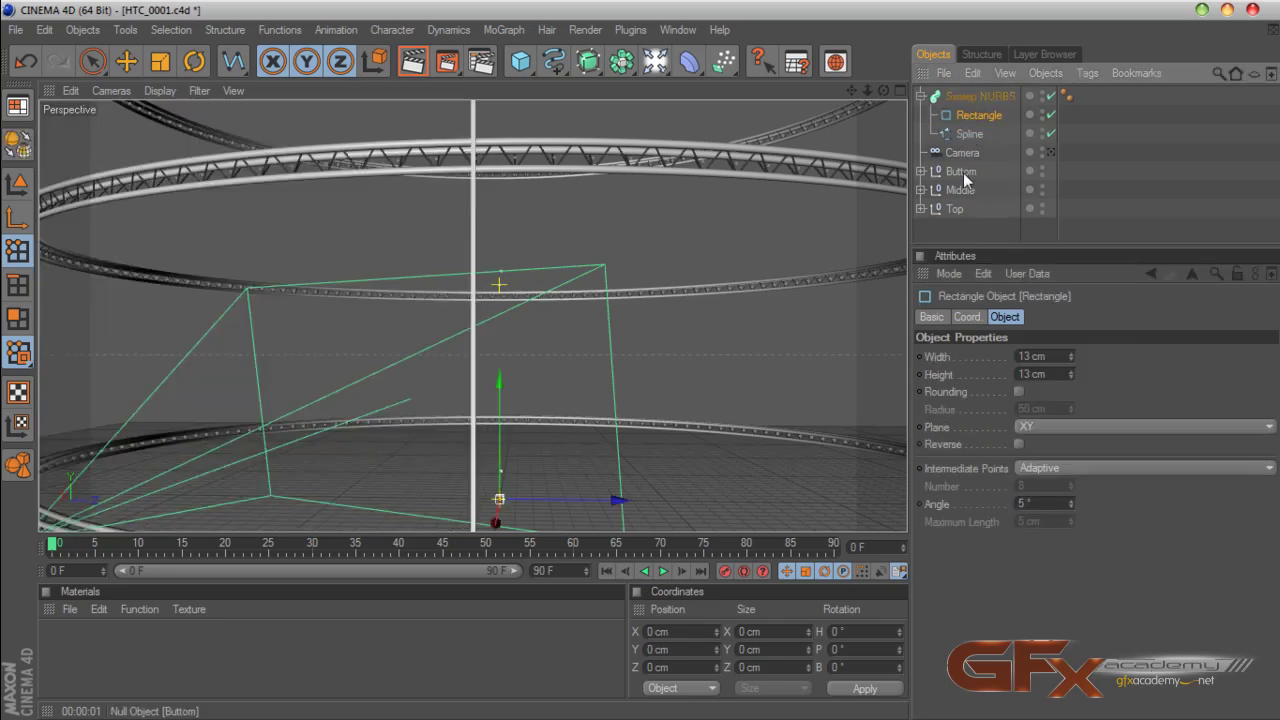
Select the Sweep NURBS with the Move tool in a full-size Top view and undo a trial shift along X
{"action": "left_click_drag", "start_coordinate": [884, 91], "coordinate": [836, 52]}
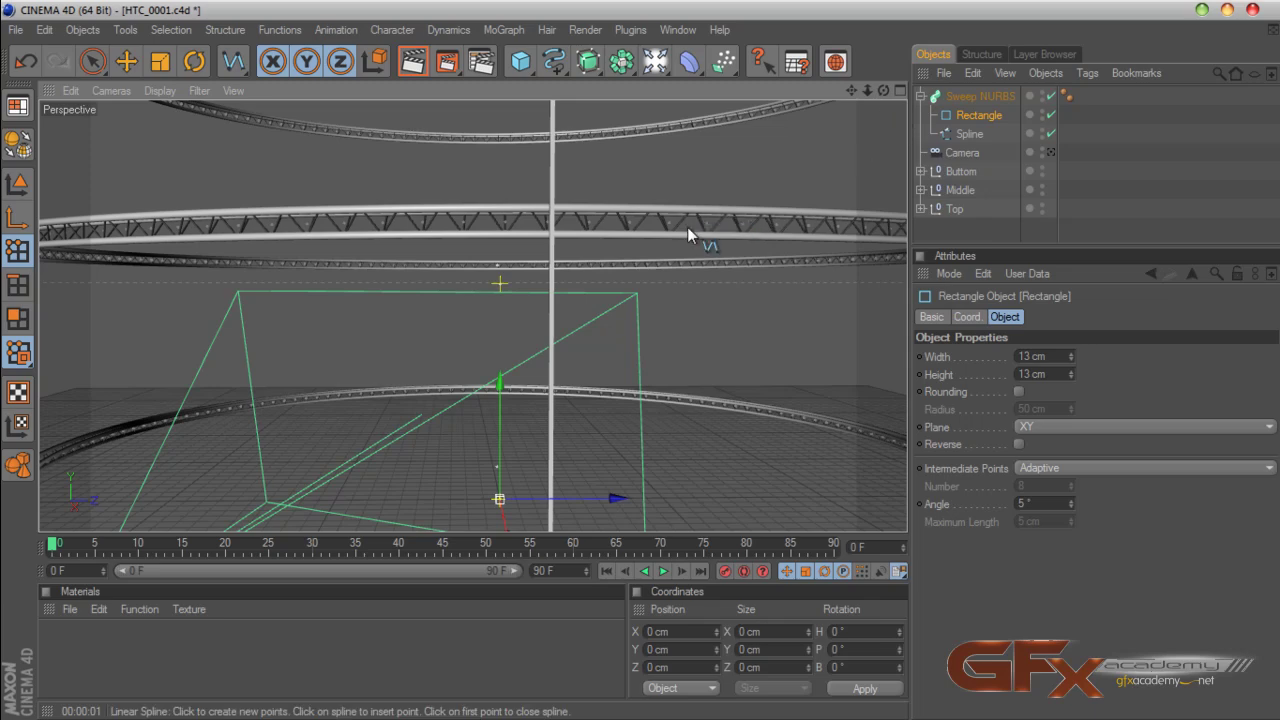
{"action": "scroll", "coordinate": [687, 230], "scroll_direction": "up", "scroll_amount": 5}
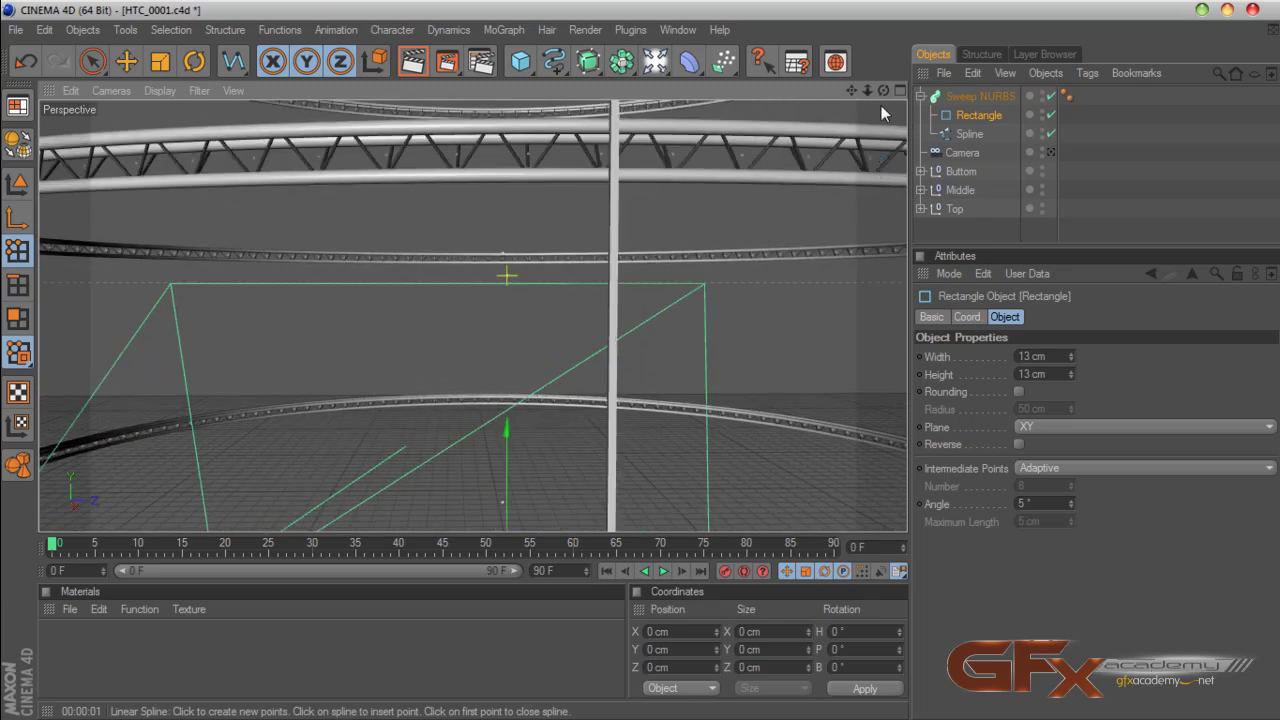
{"action": "left_click", "coordinate": [899, 91]}
{"action": "middle_click", "coordinate": [837, 156]}
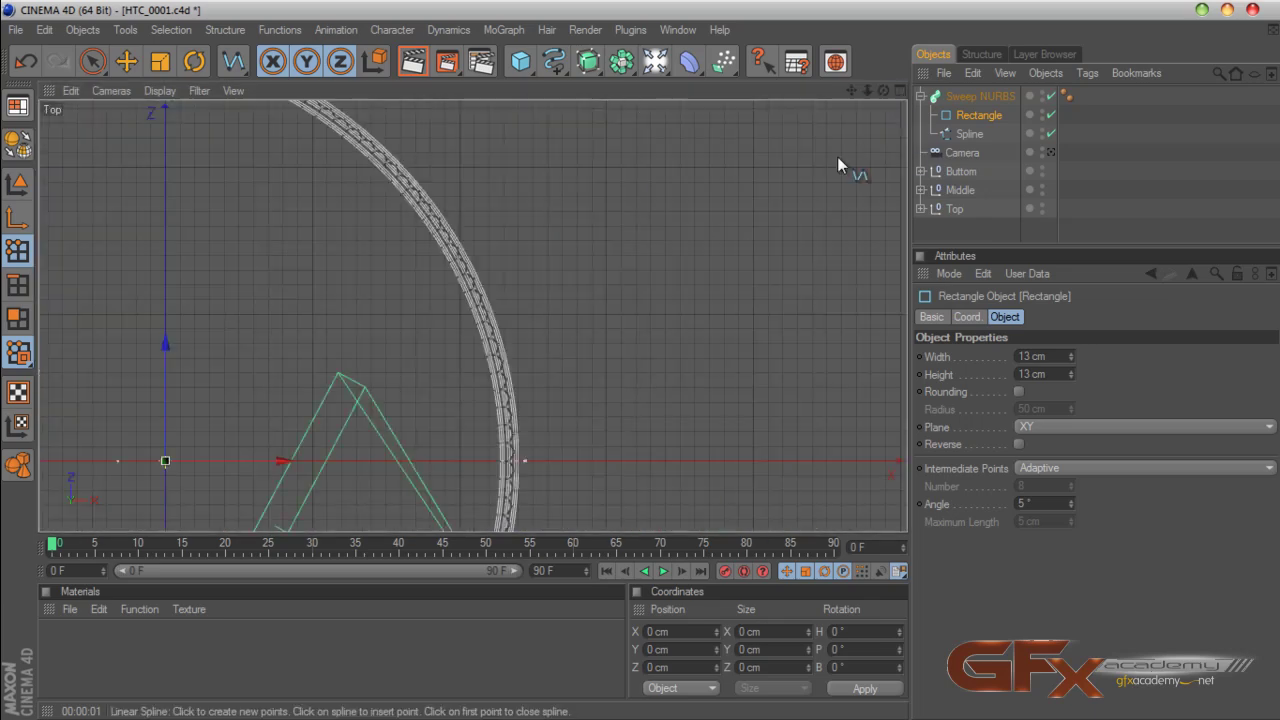
{"action": "scroll", "coordinate": [770, 220], "scroll_direction": "down", "scroll_amount": 5}
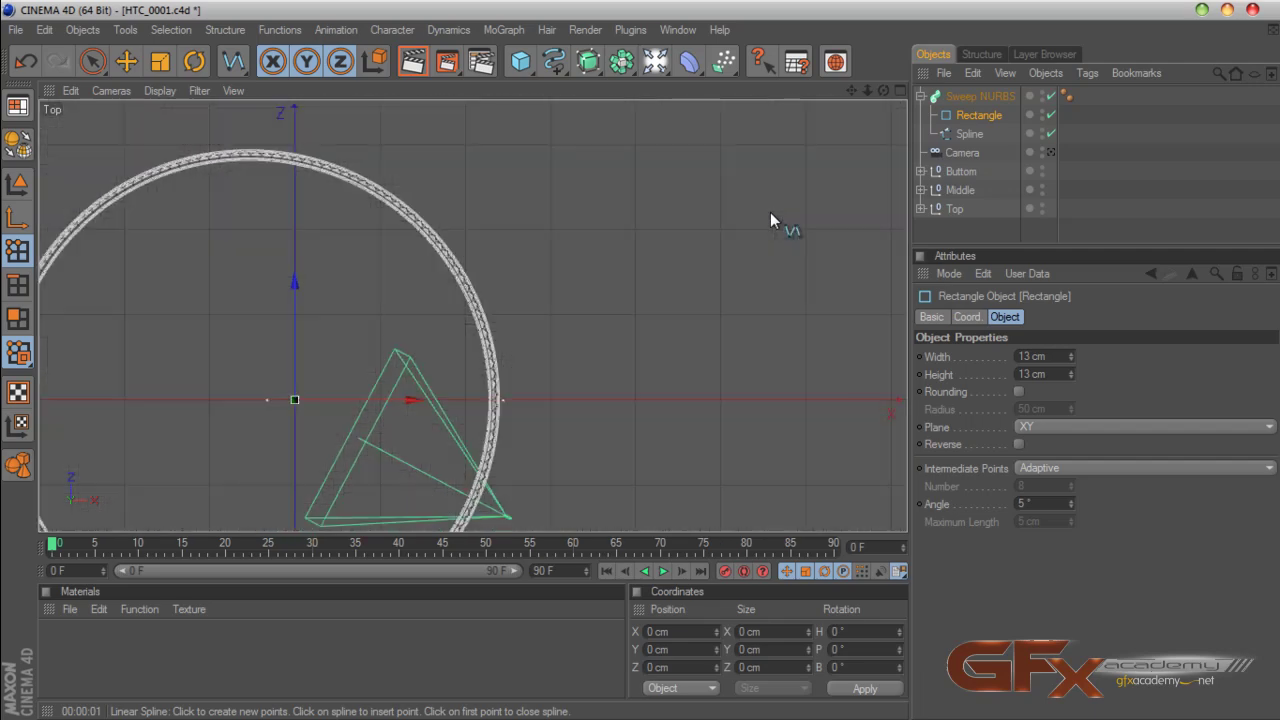
{"action": "left_click_drag", "start_coordinate": [851, 91], "coordinate": [925, 73]}
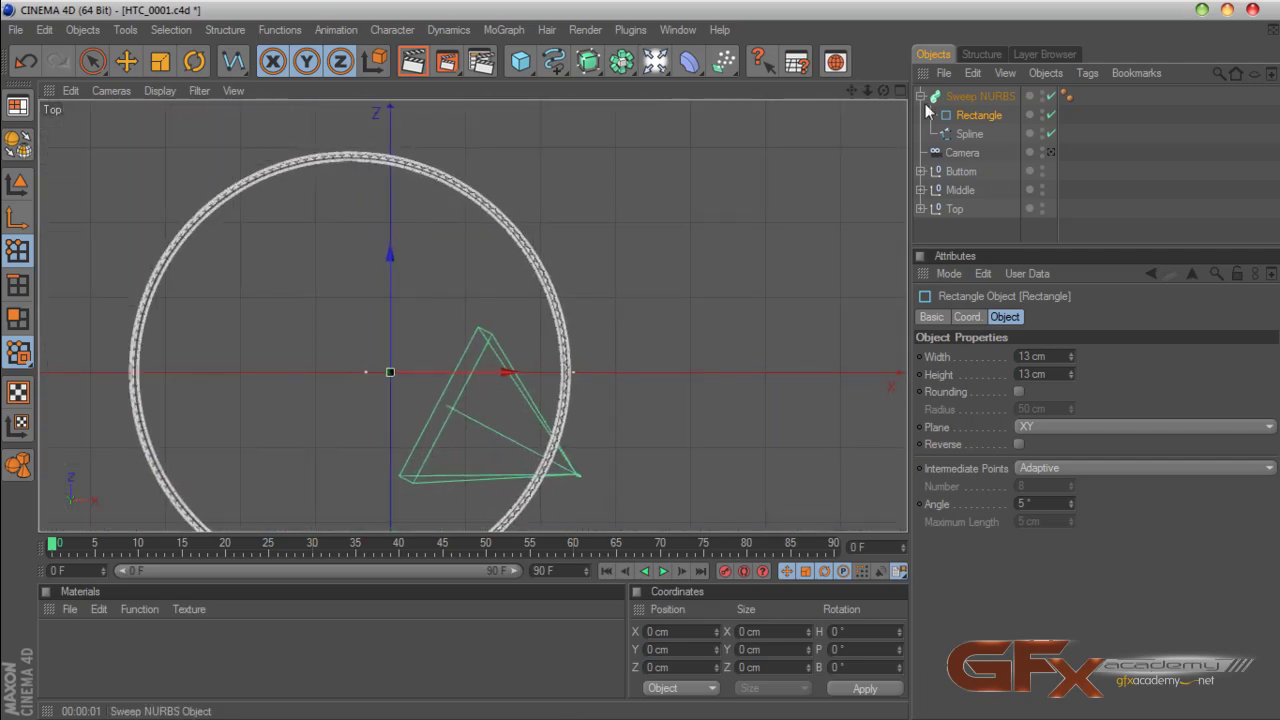
{"action": "left_click", "coordinate": [958, 97]}
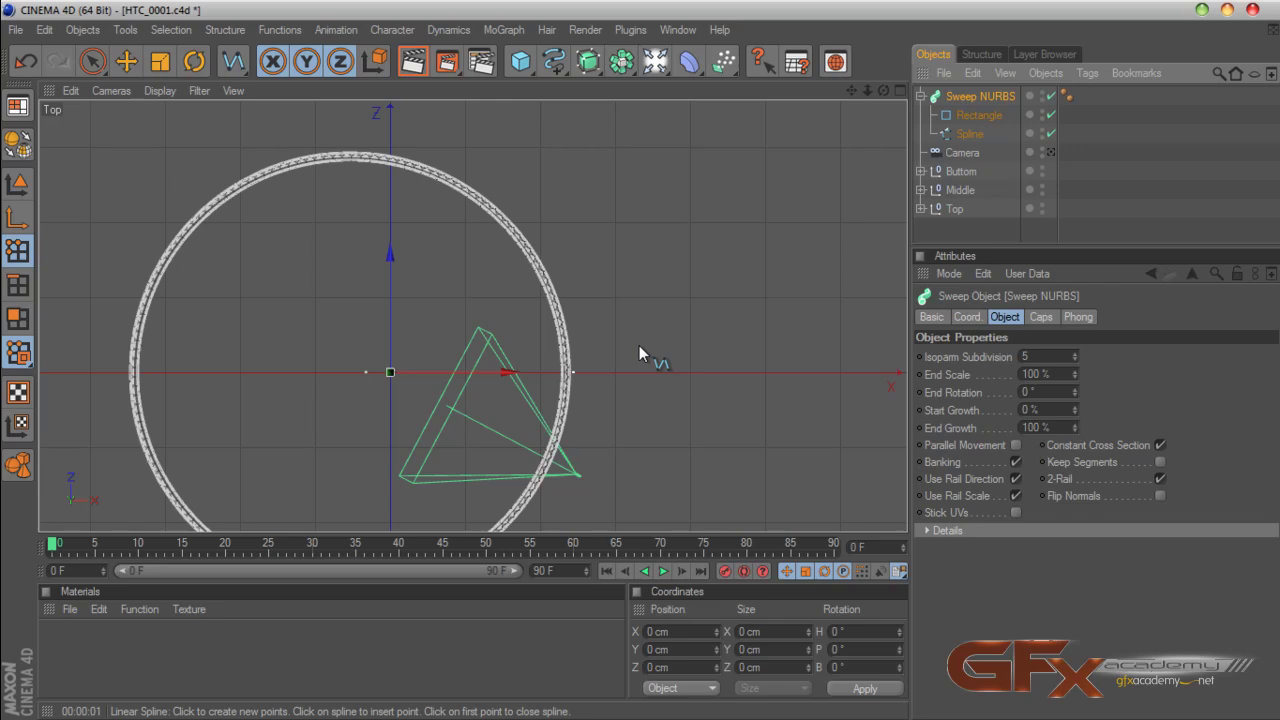
{"action": "left_click", "coordinate": [92, 61]}
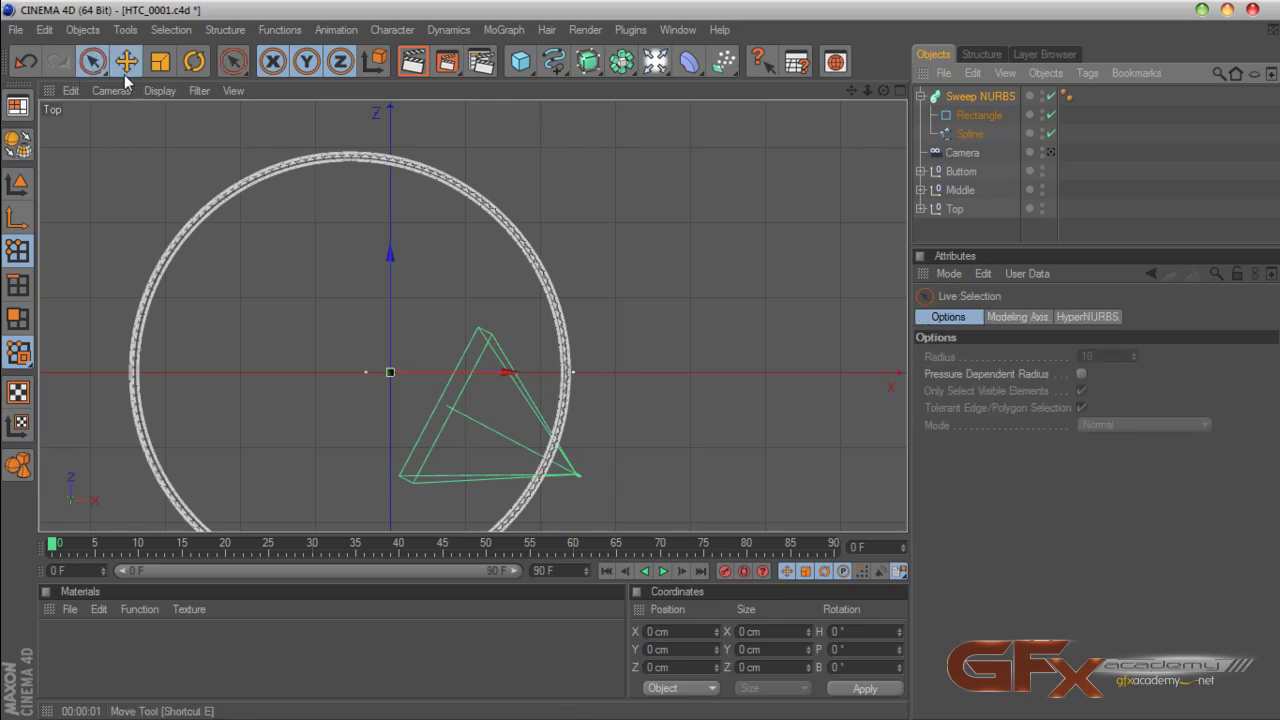
{"action": "left_click", "coordinate": [126, 61]}
{"action": "left_click_drag", "start_coordinate": [469, 371], "coordinate": [616, 372]}
{"action": "key", "text": "ctrl+z"}
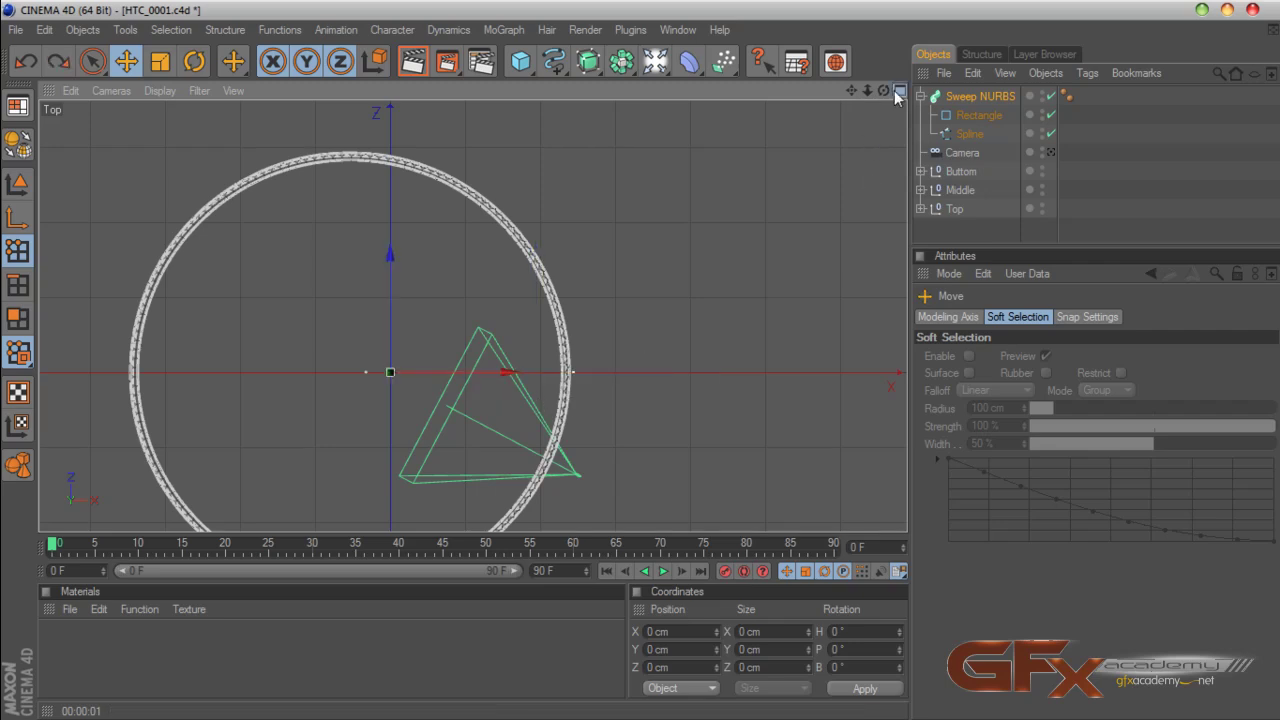
In the Perspective view, switch the Sweep NURBS to axis editing and apply Center Axis To
{"action": "left_click", "coordinate": [898, 91]}
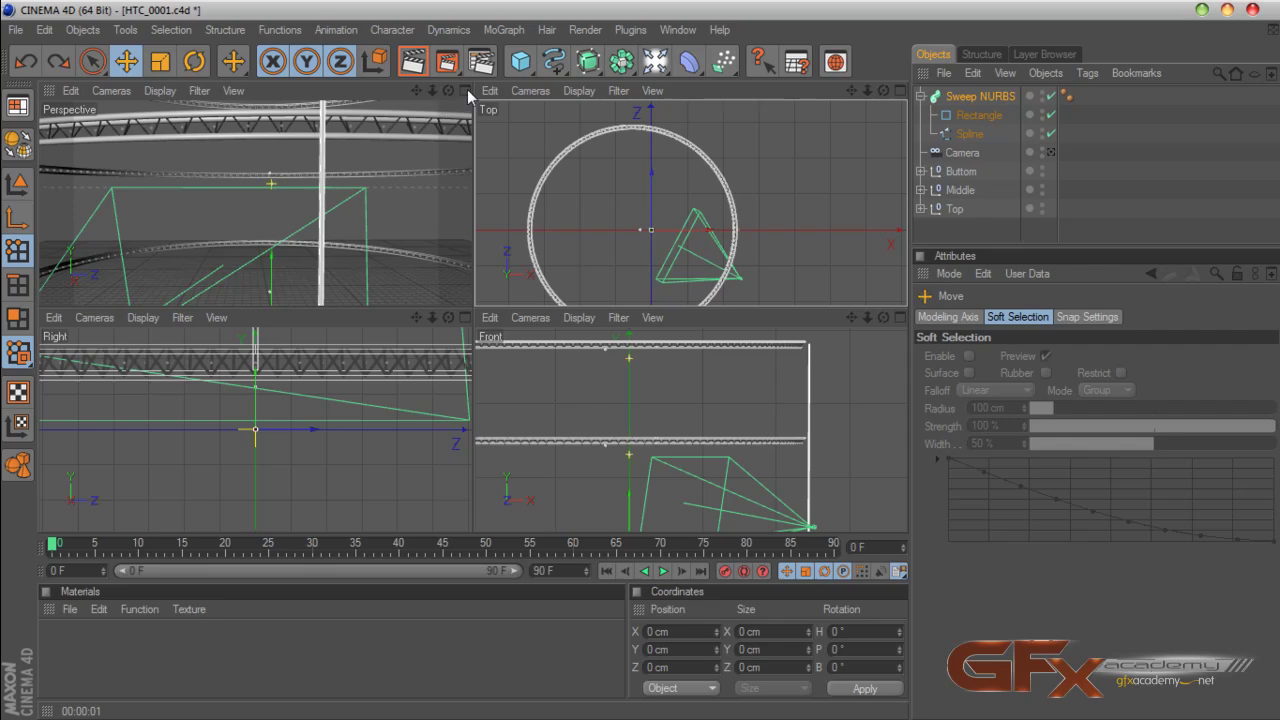
{"action": "left_click", "coordinate": [467, 91]}
{"action": "scroll", "coordinate": [637, 179], "scroll_direction": "down", "scroll_amount": 3}
{"action": "left_click_drag", "start_coordinate": [884, 91], "coordinate": [725, 81]}
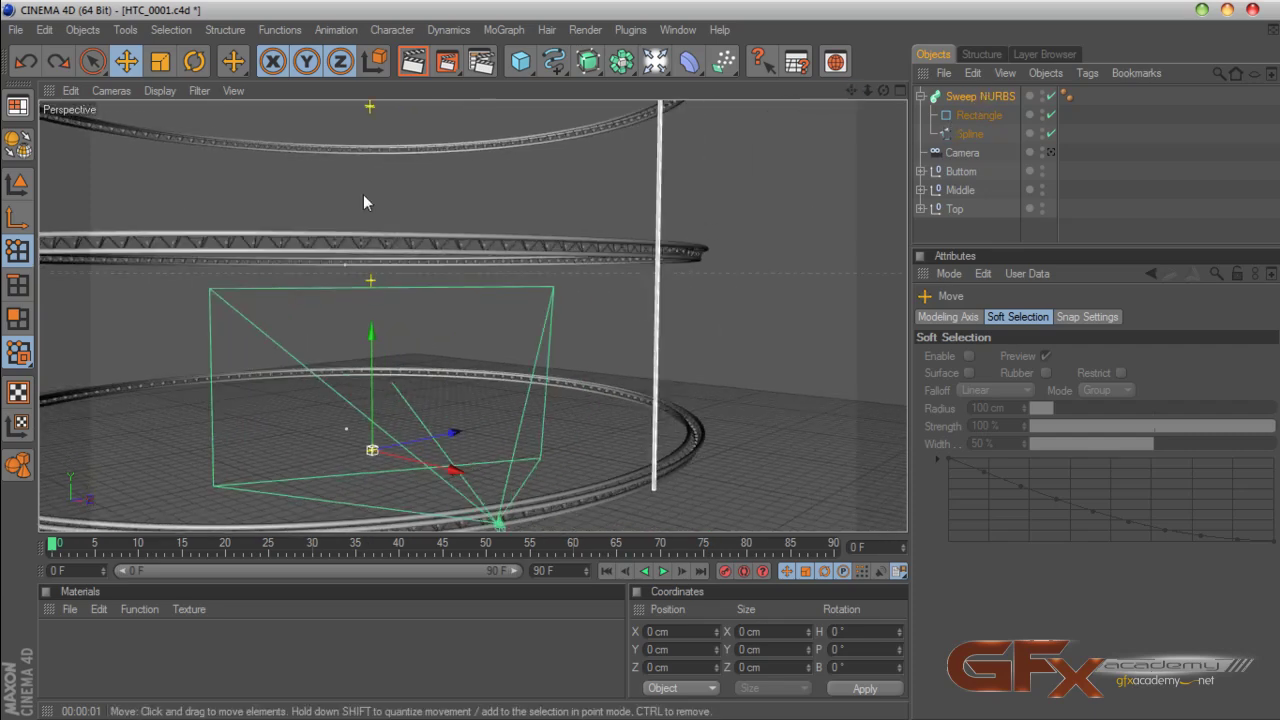
{"action": "left_click", "coordinate": [17, 217]}
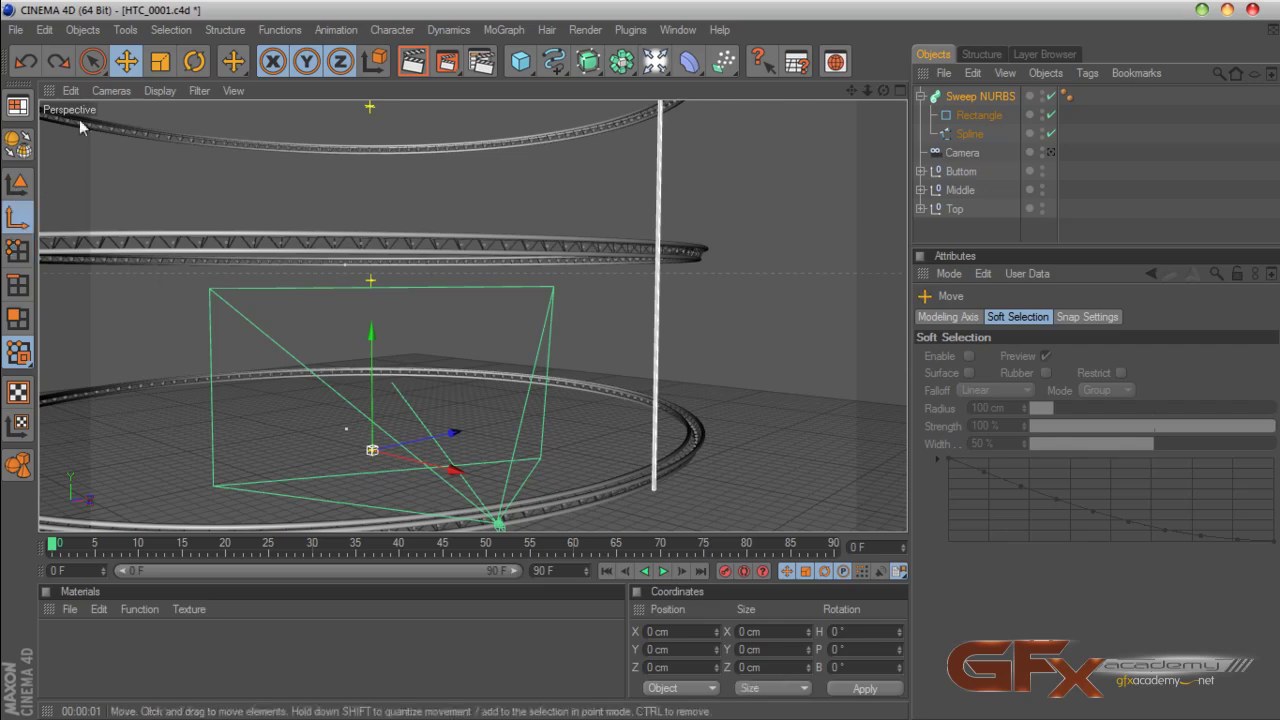
{"action": "left_click", "coordinate": [225, 29]}
{"action": "mouse_move", "coordinate": [238, 75]}
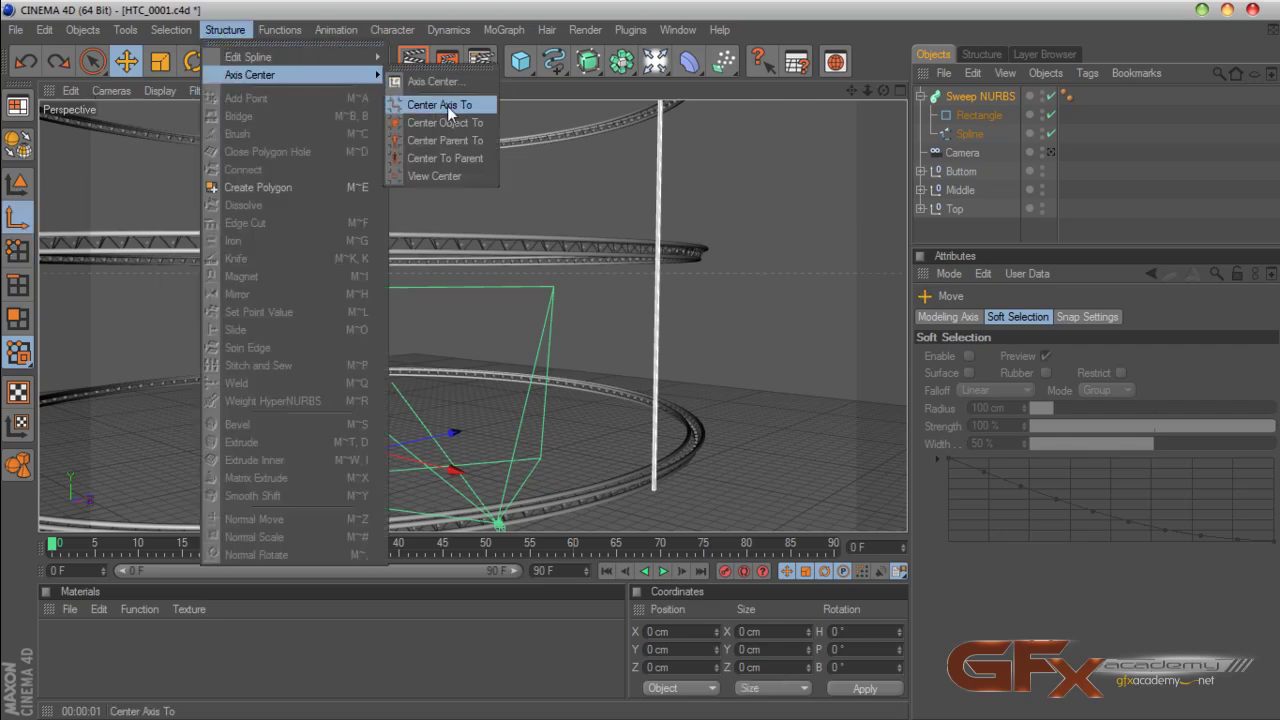
{"action": "left_click", "coordinate": [447, 106]}
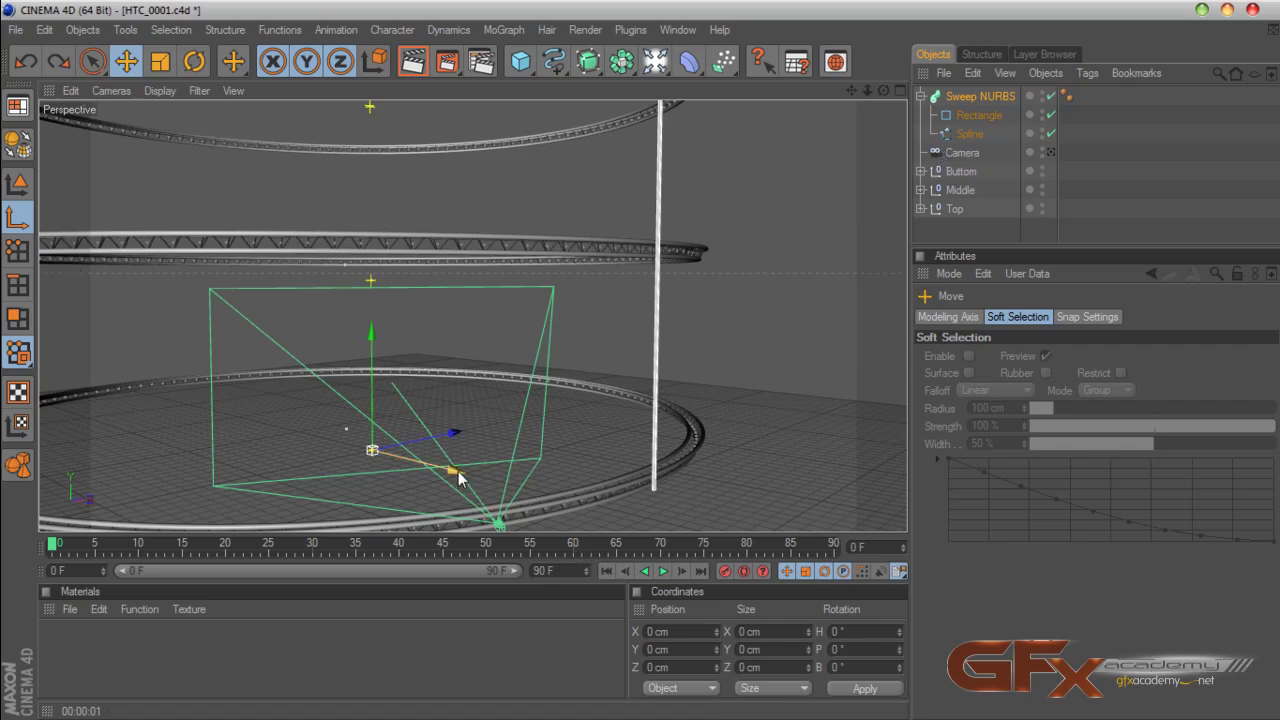
Move the Sweep NURBS axis along X to about 2445 cm, onto the vertical bar just outside the rings' edge
{"action": "left_click_drag", "start_coordinate": [455, 475], "coordinate": [688, 527]}
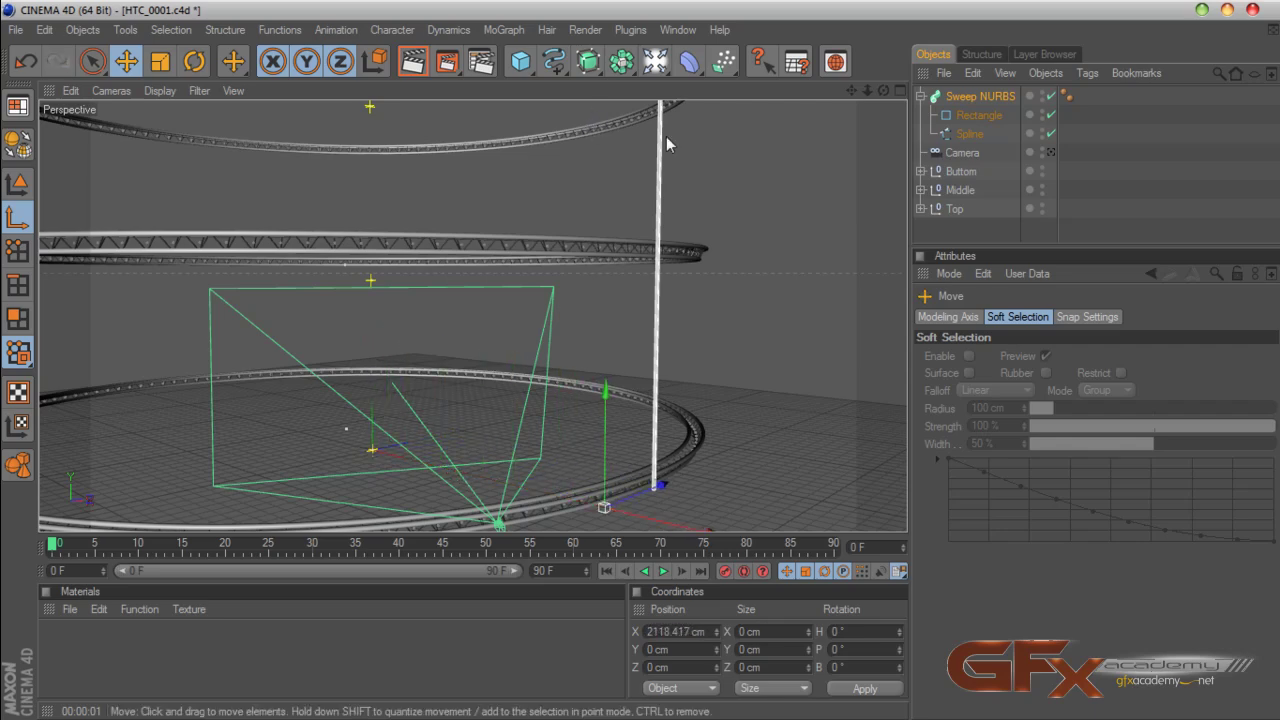
{"action": "left_click", "coordinate": [898, 90]}
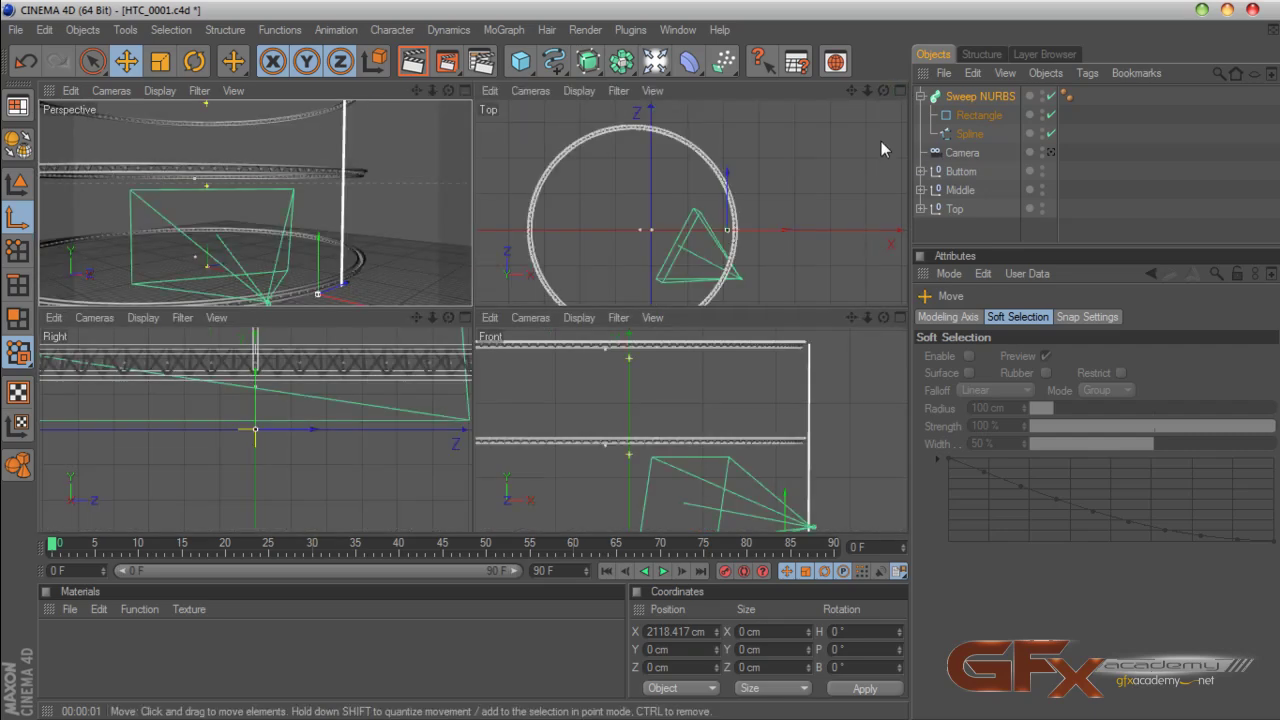
{"action": "middle_click", "coordinate": [863, 165]}
{"action": "scroll", "coordinate": [775, 238], "scroll_direction": "up", "scroll_amount": 5}
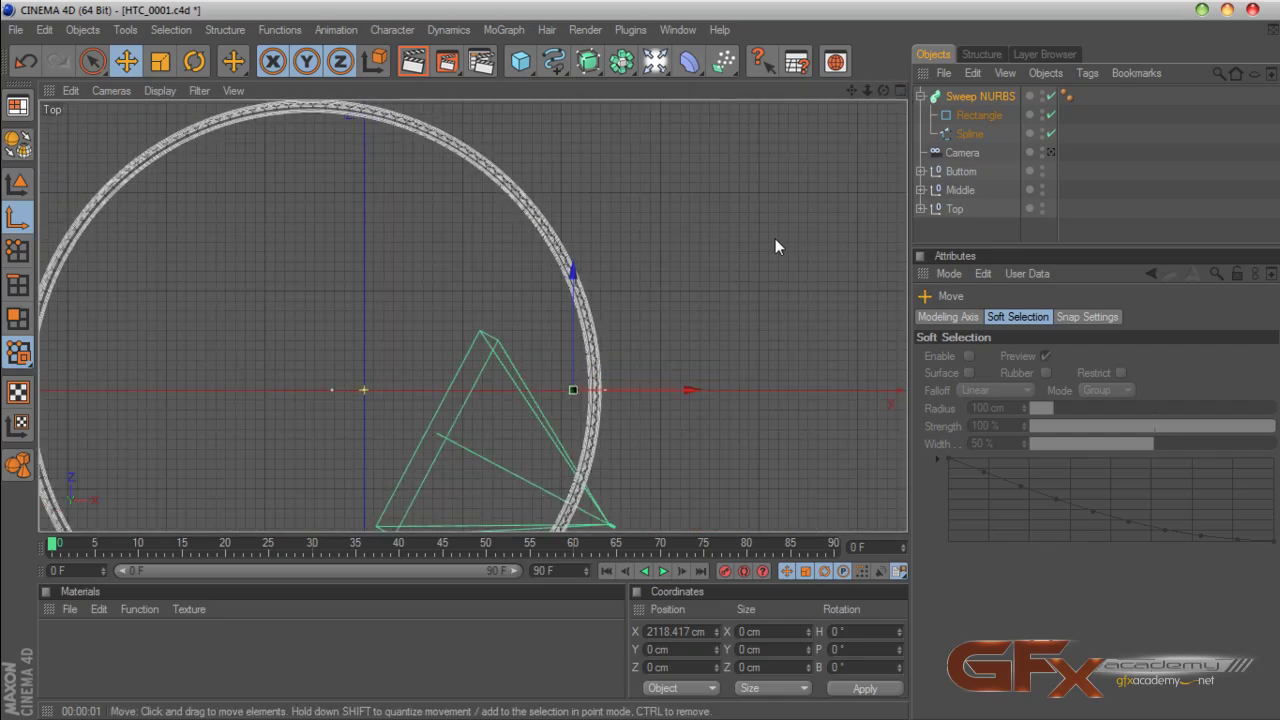
{"action": "left_click_drag", "start_coordinate": [851, 91], "coordinate": [686, 21]}
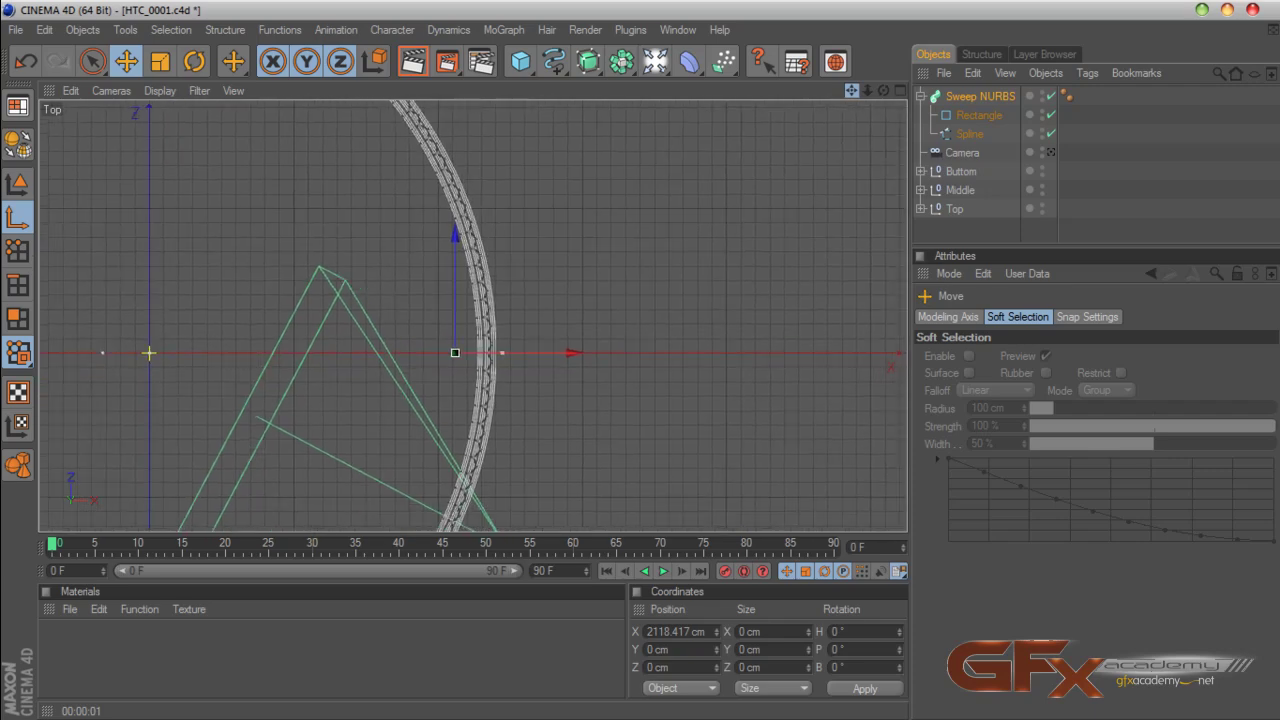
{"action": "scroll", "coordinate": [648, 364], "scroll_direction": "up", "scroll_amount": 6}
{"action": "scroll", "coordinate": [646, 366], "scroll_direction": "up", "scroll_amount": 1}
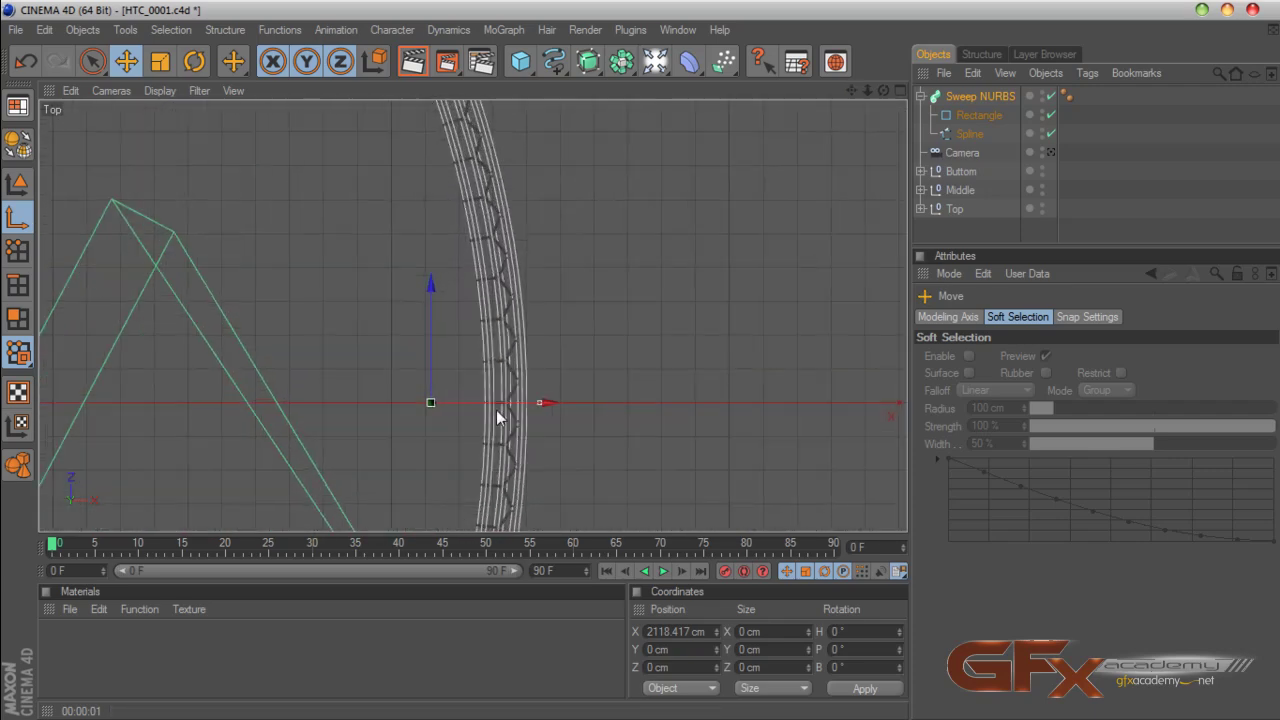
{"action": "left_click_drag", "start_coordinate": [495, 407], "coordinate": [617, 406]}
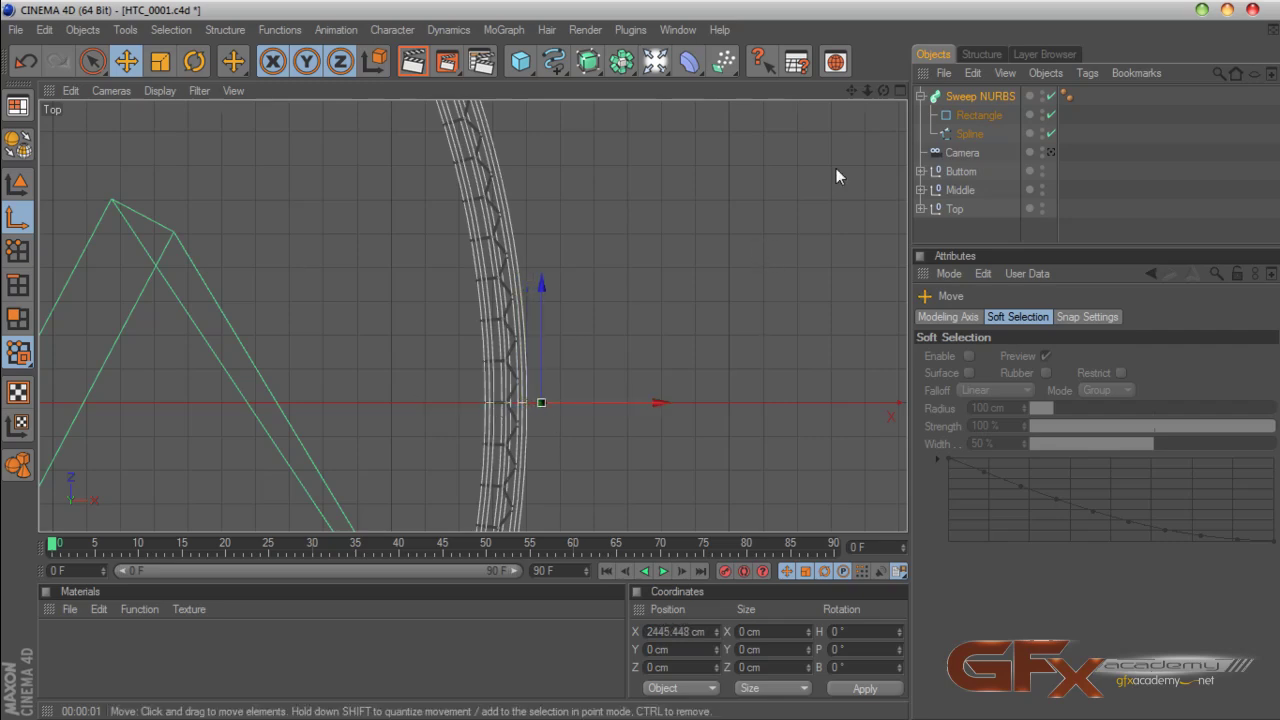
In the Front view, raise the Sweep NURBS axis to about Y 182 cm, at the bar's lower end beside the Buttom ring
{"action": "left_click", "coordinate": [899, 90]}
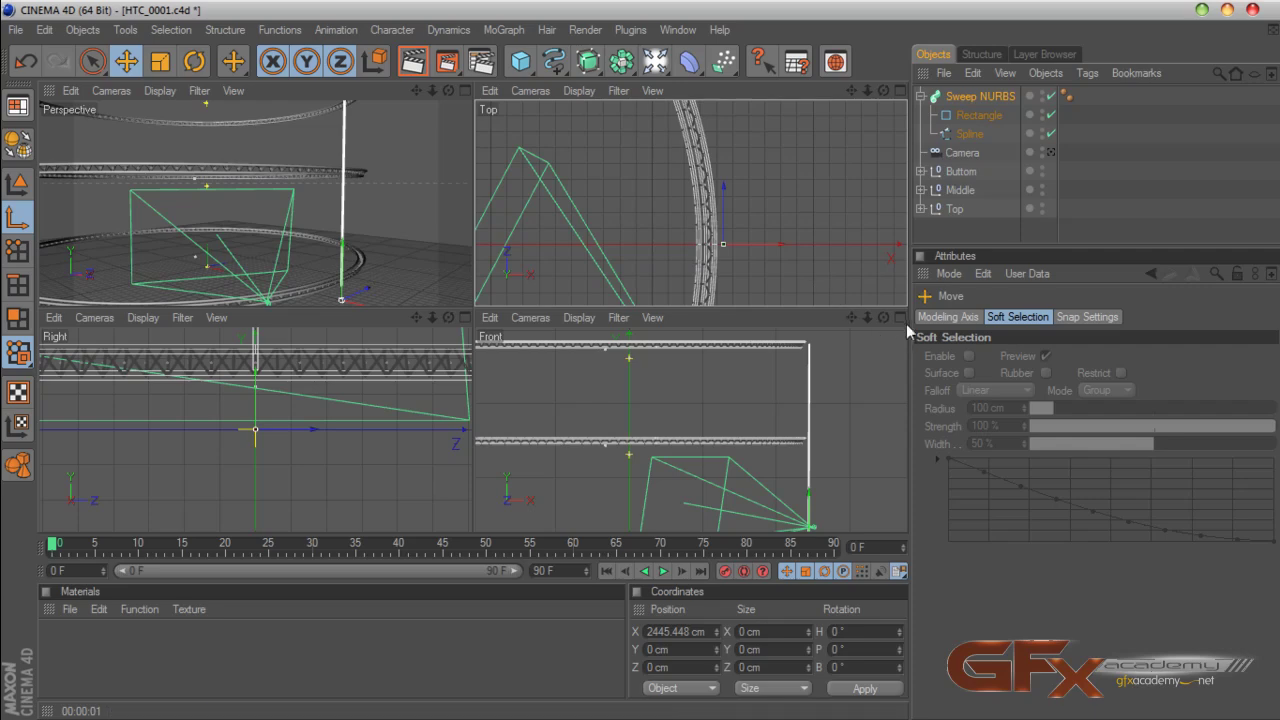
{"action": "left_click", "coordinate": [900, 318]}
{"action": "scroll", "coordinate": [746, 316], "scroll_direction": "down", "scroll_amount": 3}
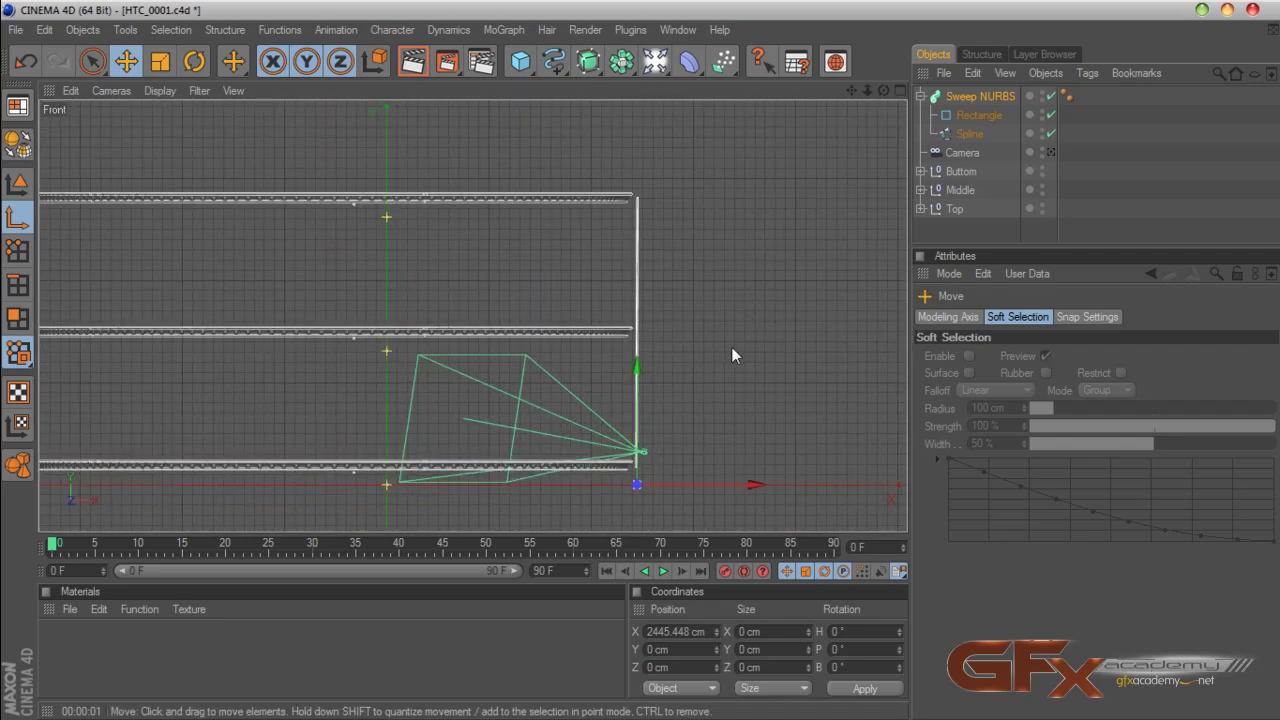
{"action": "scroll", "coordinate": [640, 388], "scroll_direction": "down", "scroll_amount": 2}
{"action": "left_click_drag", "start_coordinate": [627, 356], "coordinate": [627, 343]}
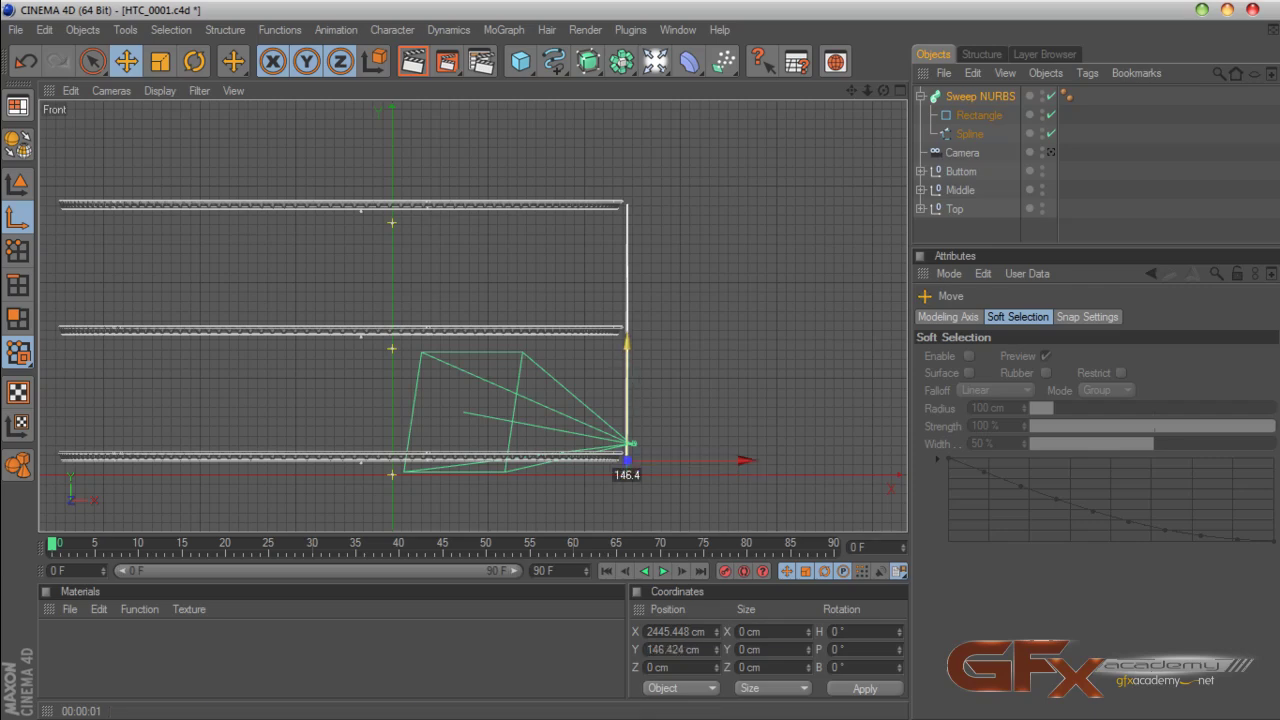
{"action": "scroll", "coordinate": [836, 174], "scroll_direction": "up", "scroll_amount": 5}
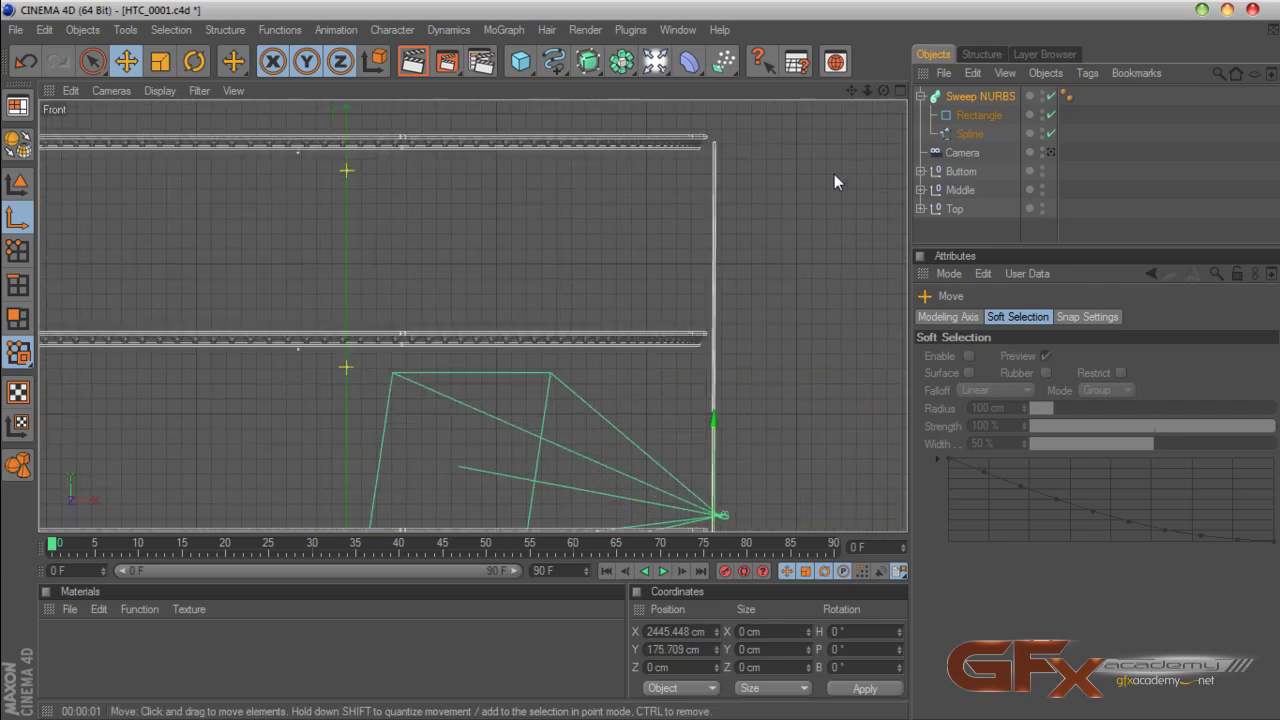
{"action": "mouse_move", "coordinate": [852, 91]}
{"action": "left_mouse_down"}
{"action": "mouse_move", "coordinate": [753, 0]}
{"action": "mouse_move", "coordinate": [852, 82]}
{"action": "left_mouse_up"}
{"action": "scroll", "coordinate": [771, 200], "scroll_direction": "up", "scroll_amount": 5}
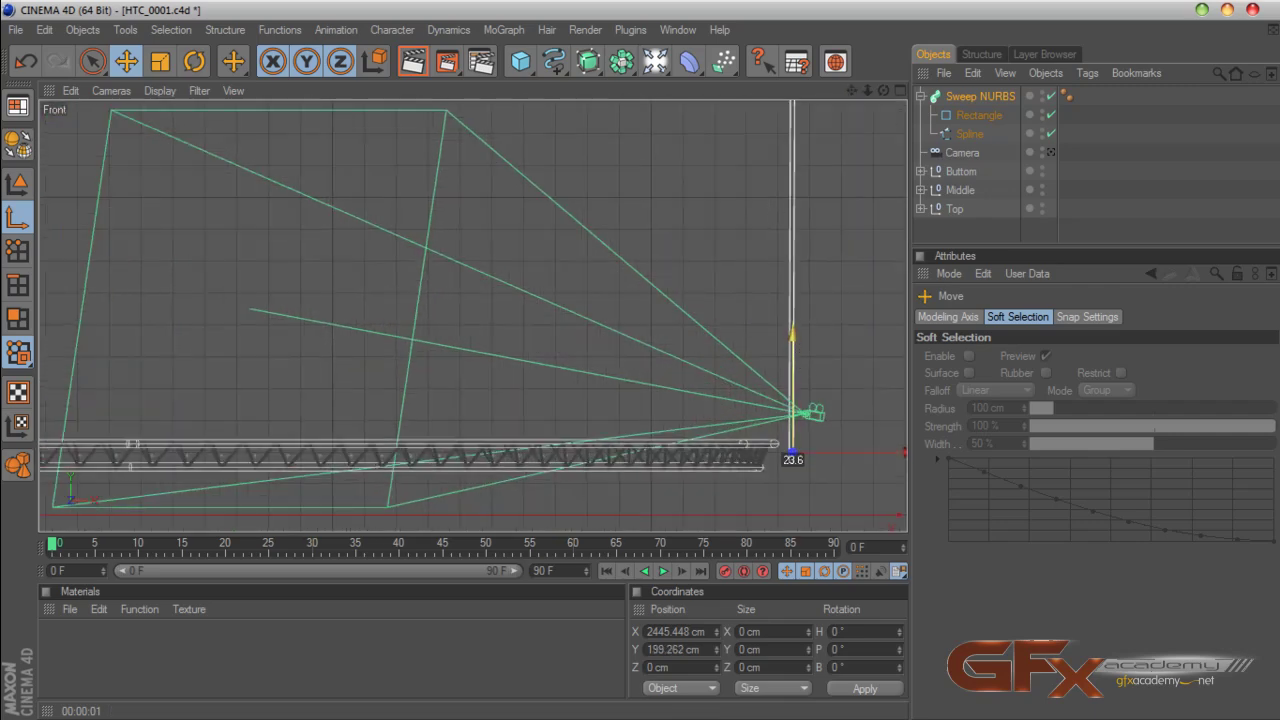
{"action": "left_click_drag", "start_coordinate": [792, 375], "coordinate": [792, 375]}
{"action": "left_click", "coordinate": [899, 90]}
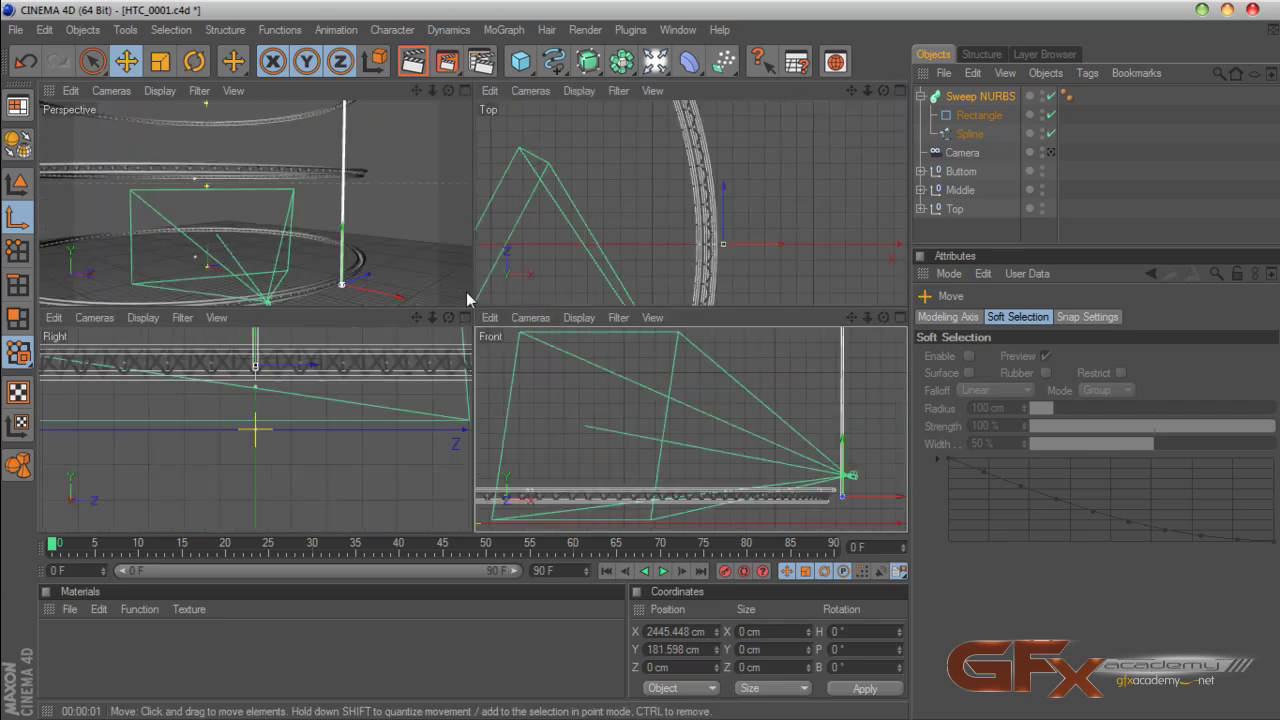
Check the axis in the Right view, and return the Sweep NURBS from axis editing to model mode in a full-size Perspective view
{"action": "left_click", "coordinate": [465, 317]}
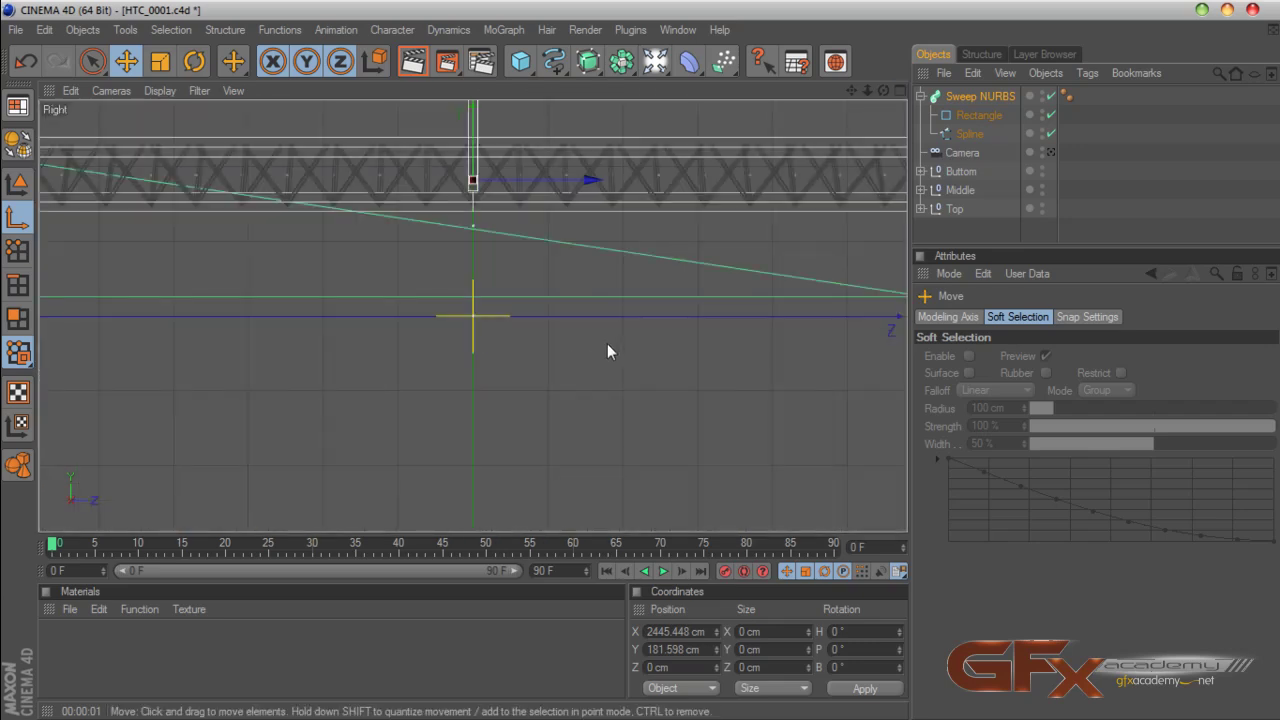
{"action": "left_click", "coordinate": [899, 90]}
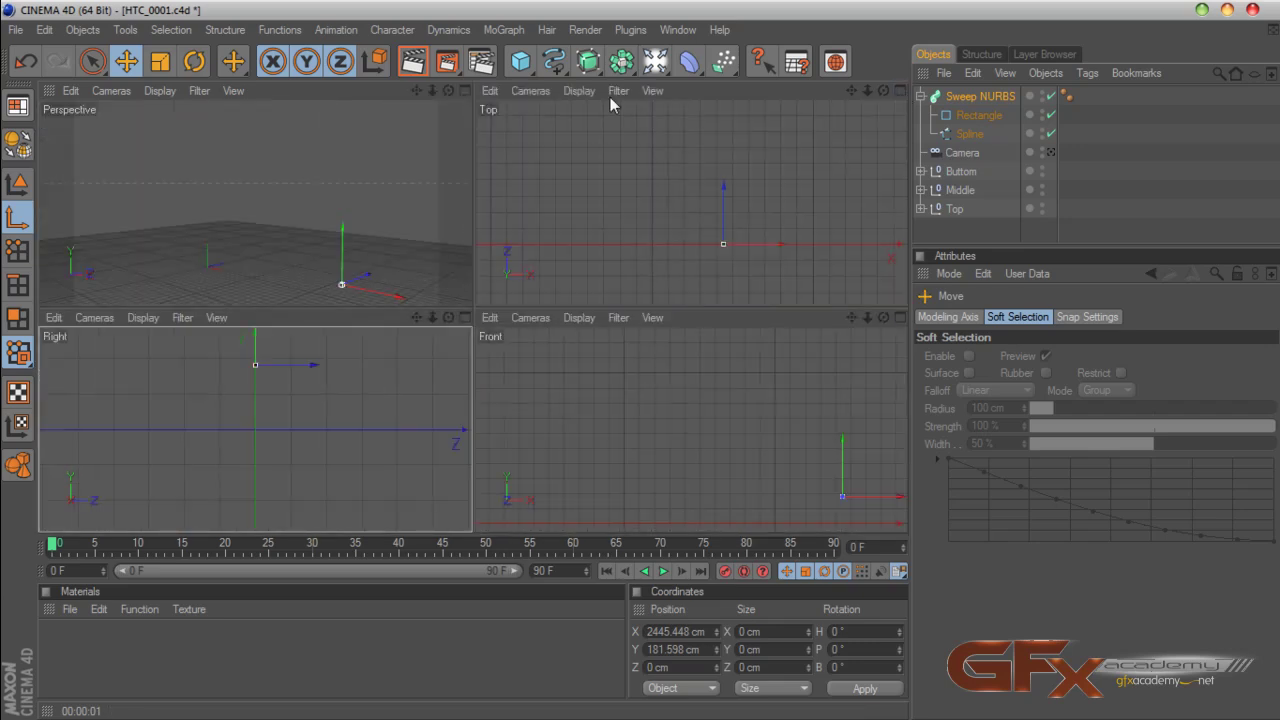
{"action": "left_click", "coordinate": [462, 91]}
{"action": "left_click", "coordinate": [17, 183]}
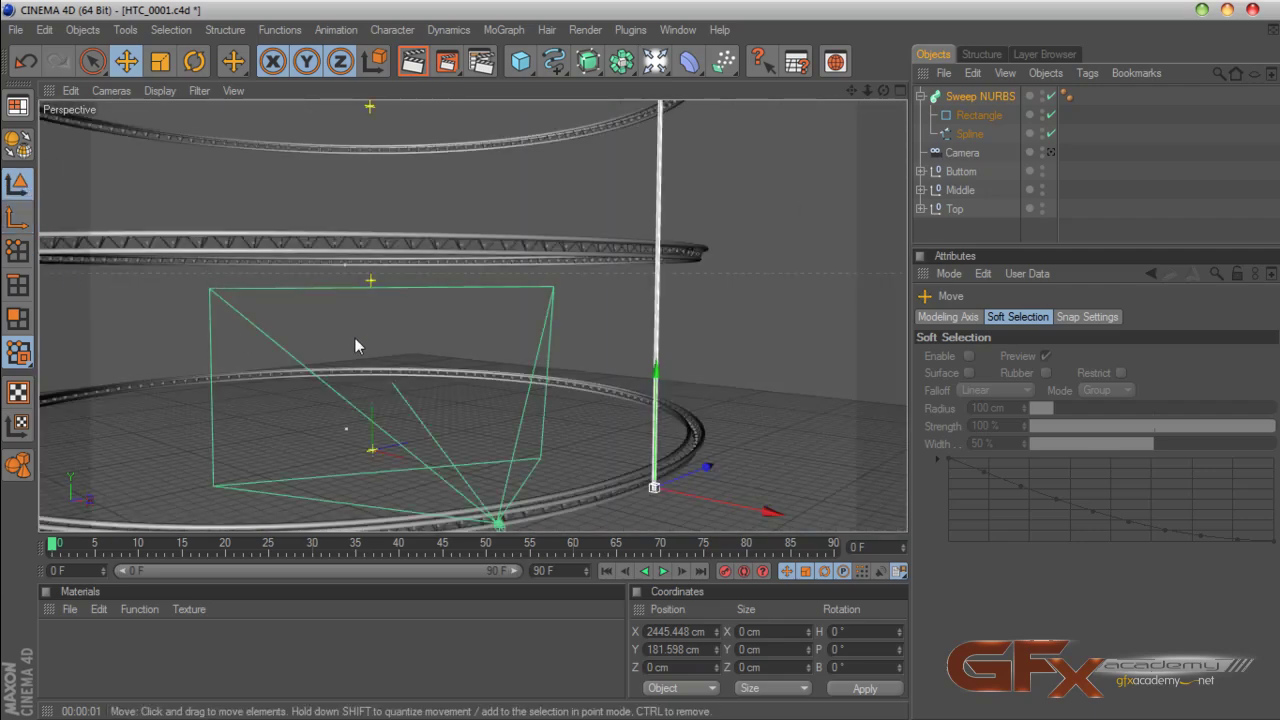
Set the width and height of the Sweep NURBS's Rectangle profile to 25 cm each
{"action": "left_click_drag", "start_coordinate": [883, 90], "coordinate": [848, 167]}
{"action": "scroll", "coordinate": [850, 160], "scroll_direction": "up", "scroll_amount": 5}
{"action": "left_click_drag", "start_coordinate": [850, 96], "coordinate": [677, 406]}
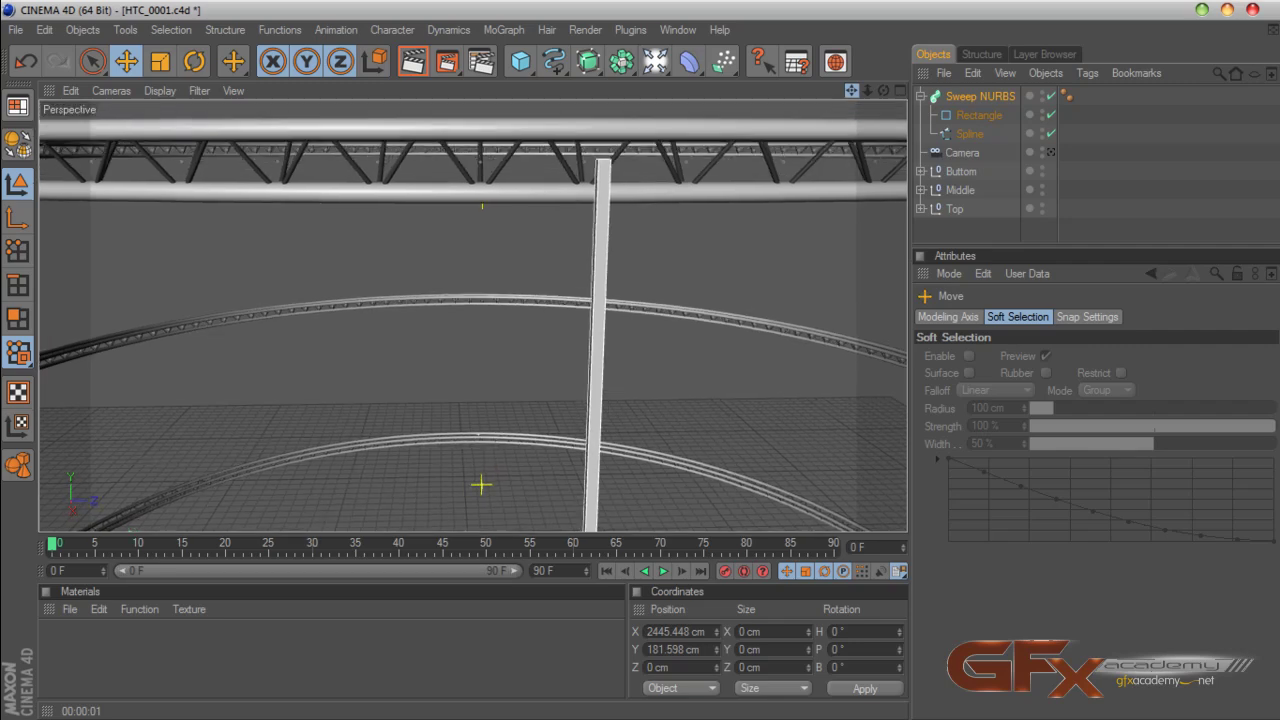
{"action": "left_click_drag", "start_coordinate": [884, 91], "coordinate": [893, 175]}
{"action": "left_click", "coordinate": [977, 115]}
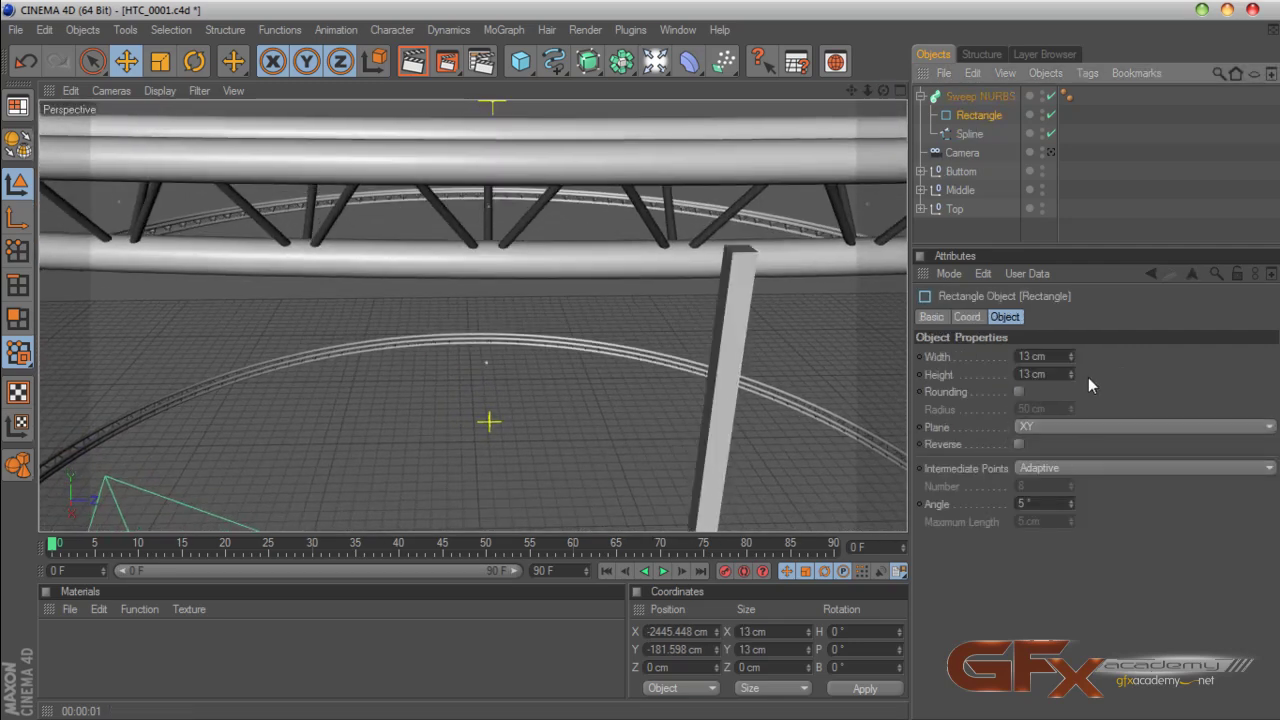
{"action": "mouse_move", "coordinate": [1073, 356]}
{"action": "left_mouse_down"}
{"action": "mouse_move", "coordinate": [1073, 335]}
{"action": "mouse_move", "coordinate": [1078, 378]}
{"action": "left_mouse_up"}
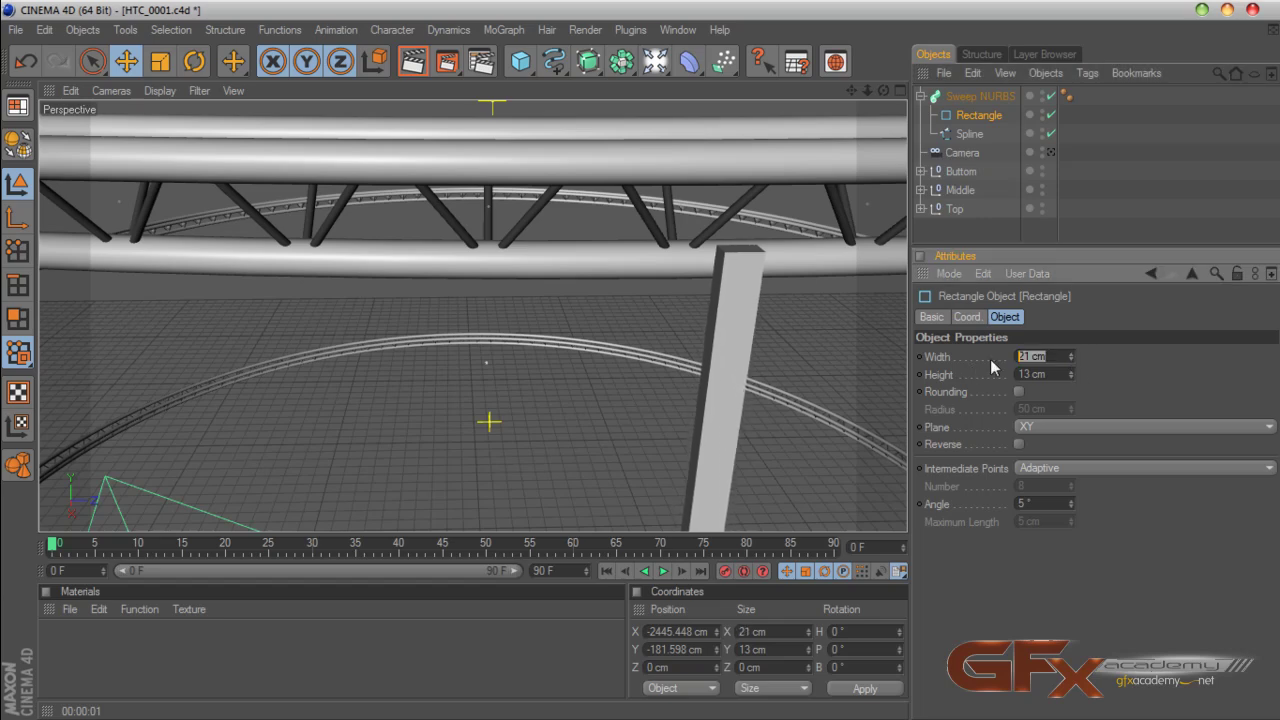
{"action": "type", "text": "5"}
{"action": "key", "text": "Return"}
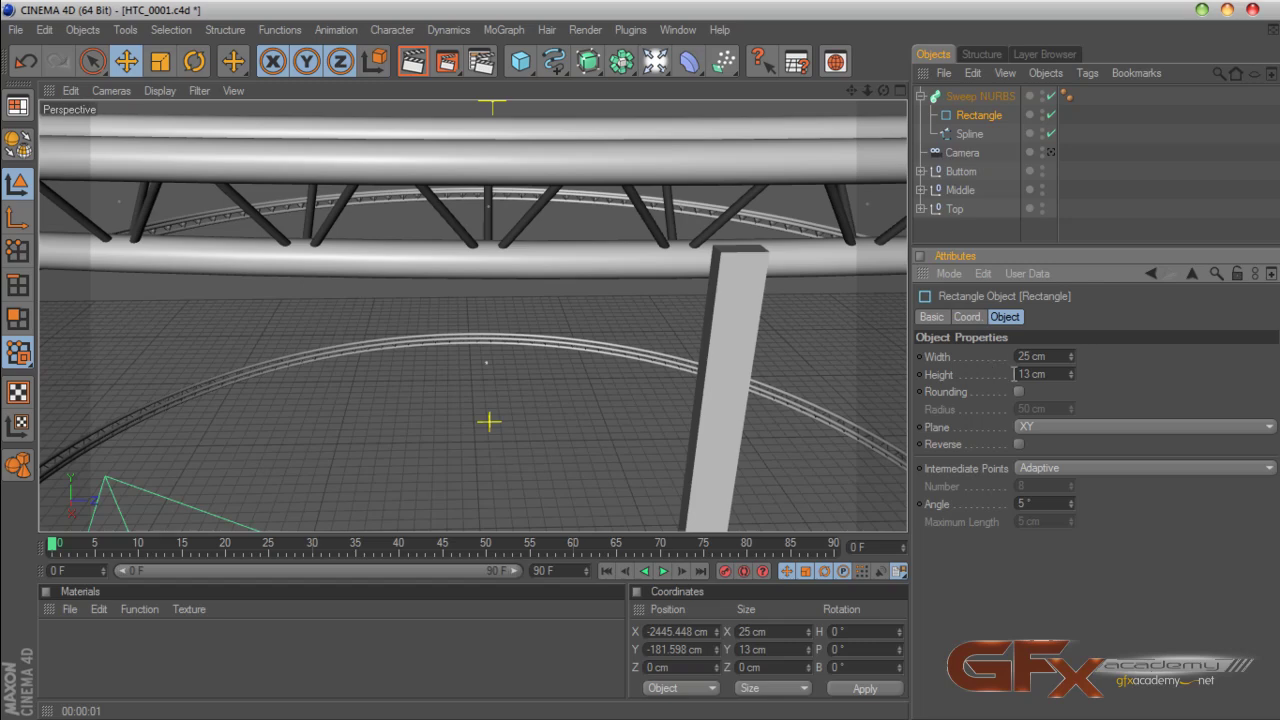
{"action": "type", "text": "25"}
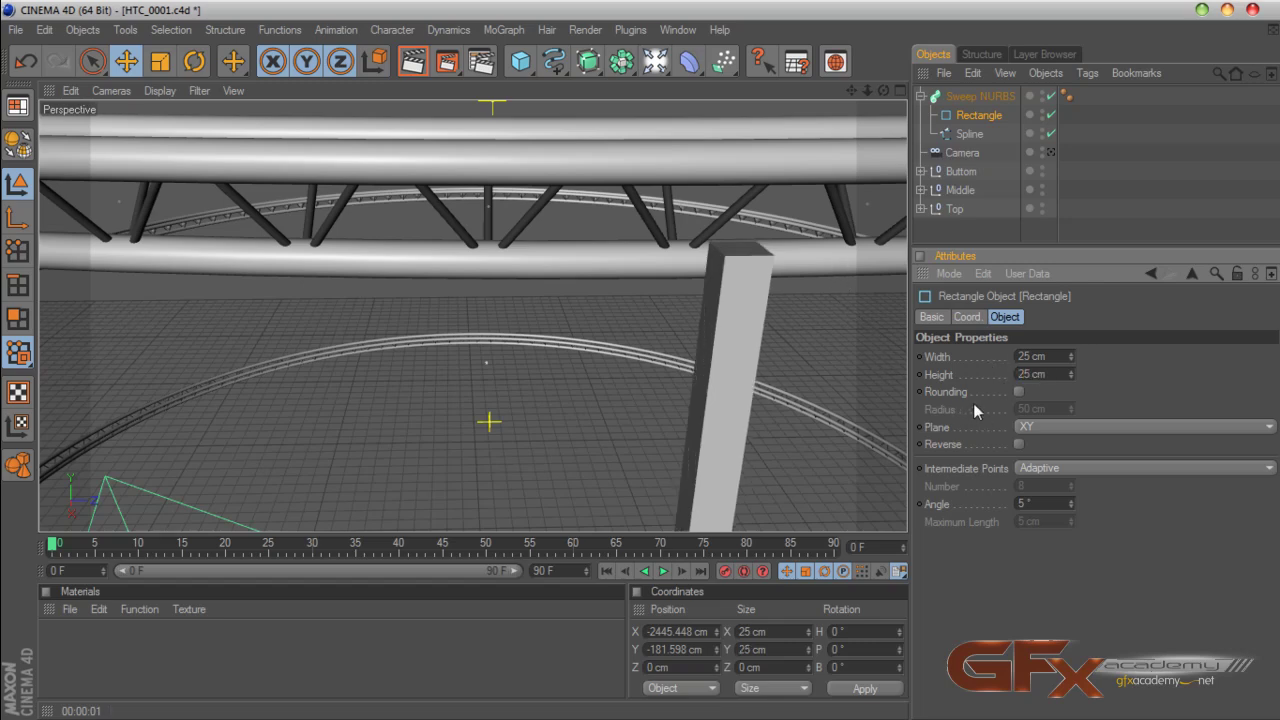
Enable rounding on the Rectangle profile, try a 5 cm radius, and set the radius to 3 cm
{"action": "left_click", "coordinate": [1019, 392]}
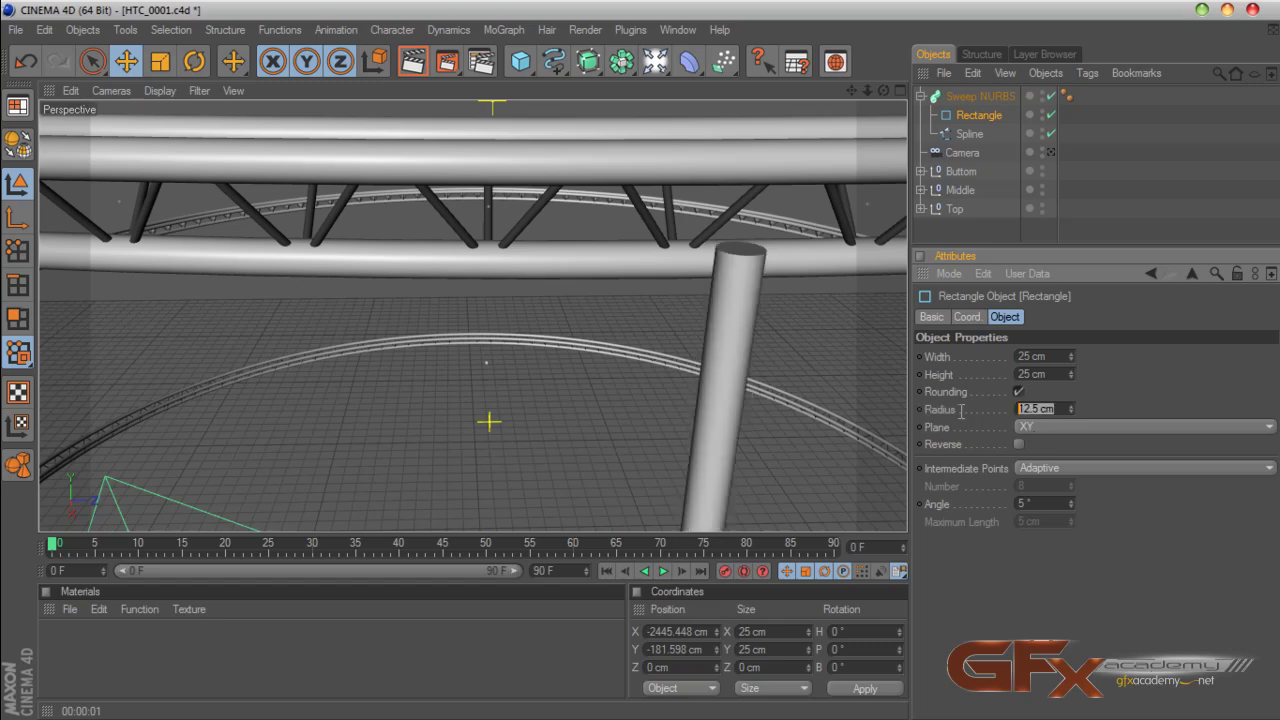
{"action": "type", "text": "5"}
{"action": "key", "text": "Return"}
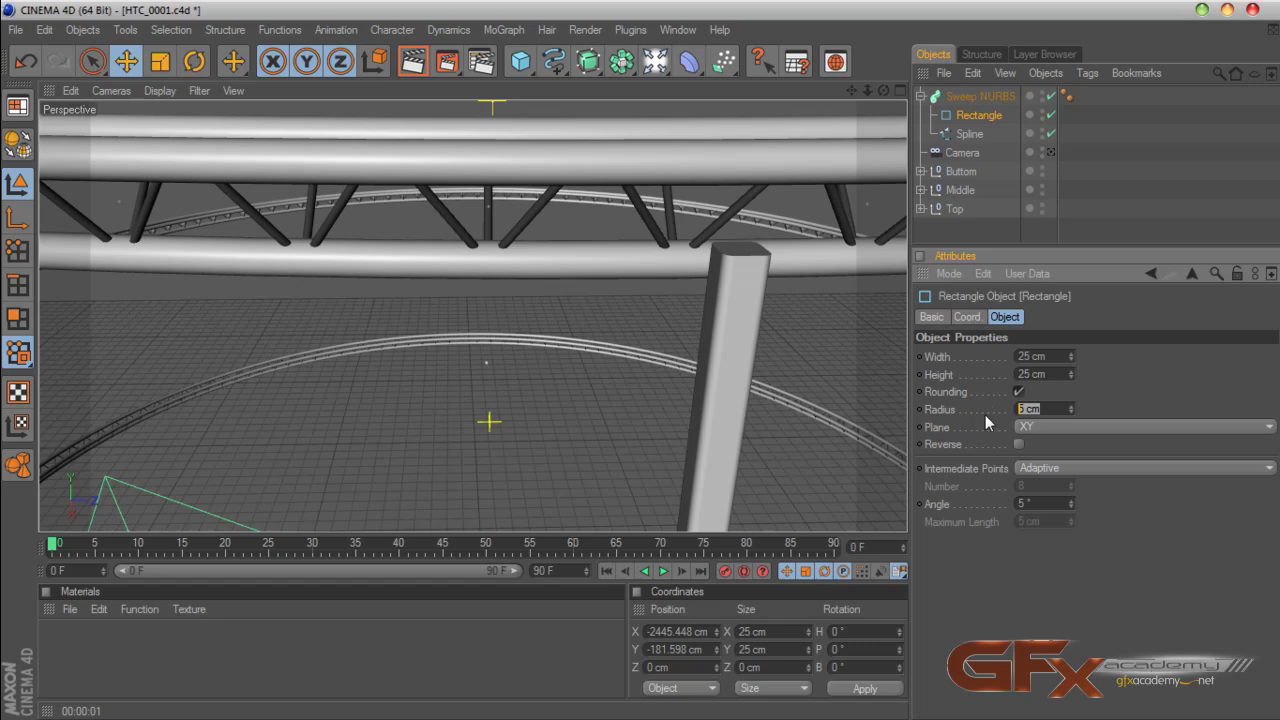
{"action": "type", "text": "3"}
{"action": "key", "text": "Return"}
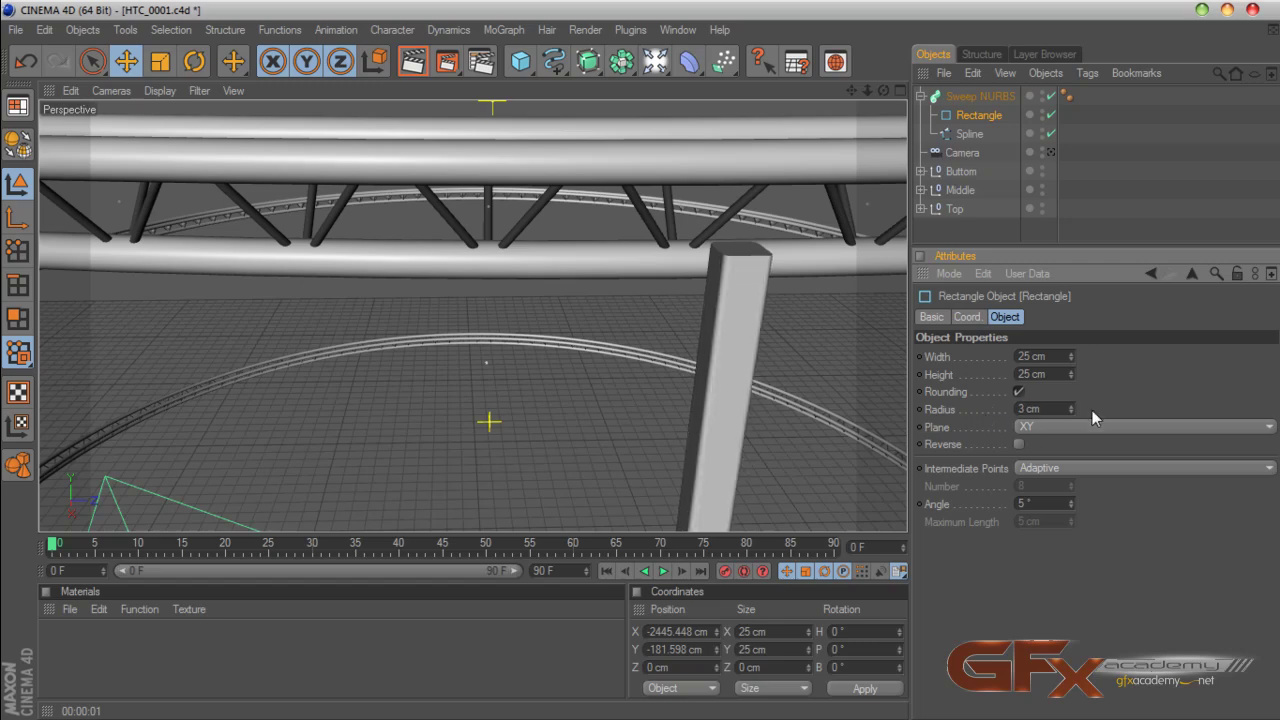
Set the Rectangle's intermediate points angle to 0° and clear the object selection
{"action": "double_click", "coordinate": [1046, 503]}
{"action": "type", "text": "0"}
{"action": "key", "text": "Return"}
{"action": "left_click", "coordinate": [1088, 204]}
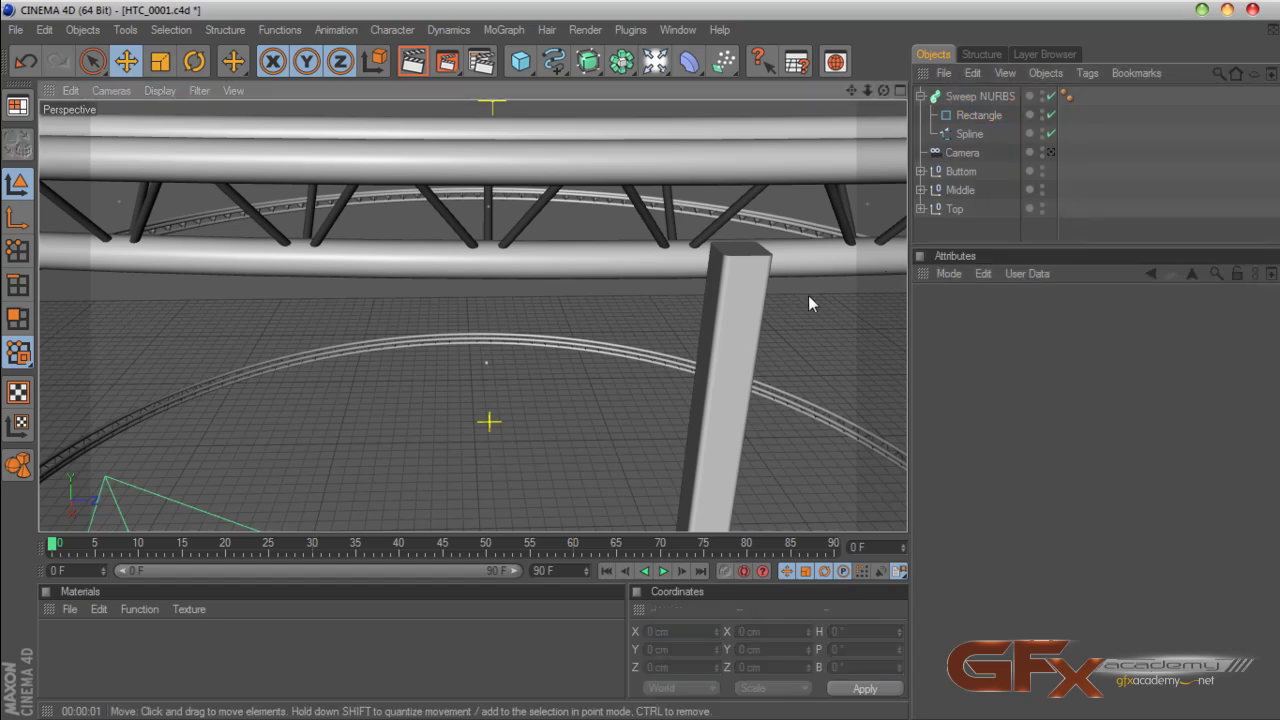
In the Top view, move the Sweep NURBS along X to about 2387 cm, onto the outer edge of the rings
{"action": "scroll", "coordinate": [808, 295], "scroll_direction": "down", "scroll_amount": 5}
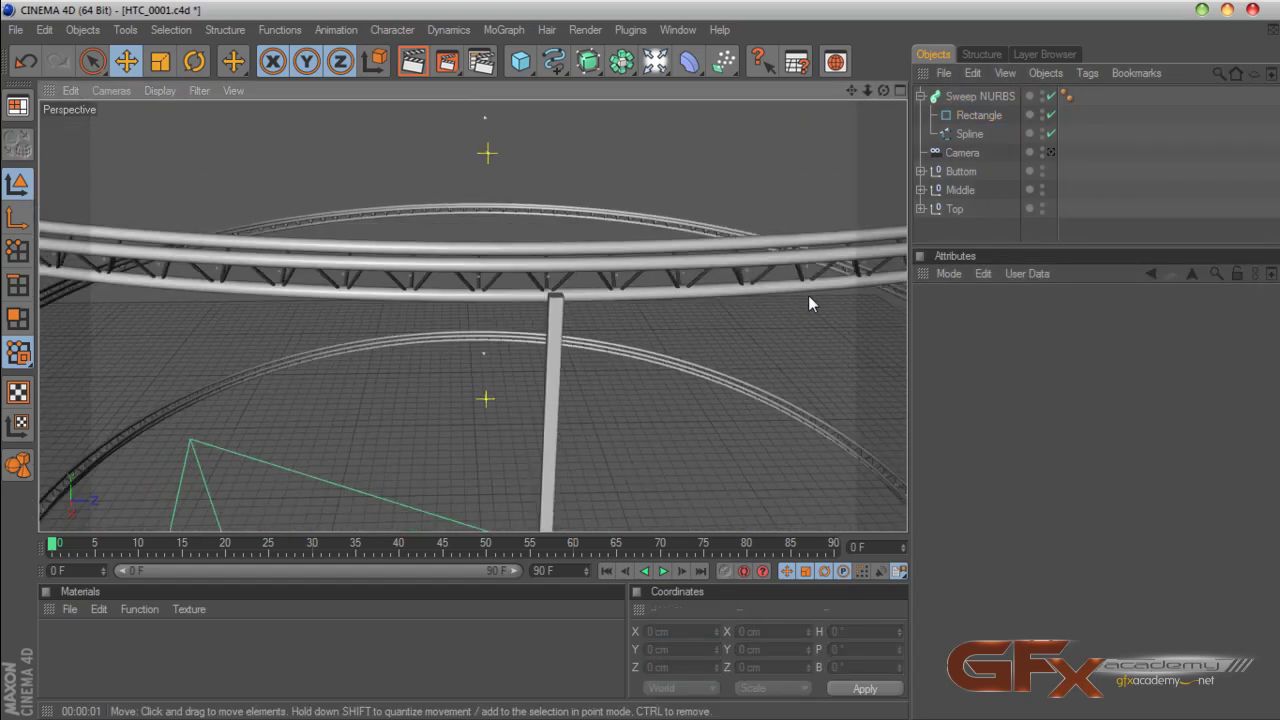
{"action": "left_click", "coordinate": [898, 92]}
{"action": "left_click", "coordinate": [899, 91]}
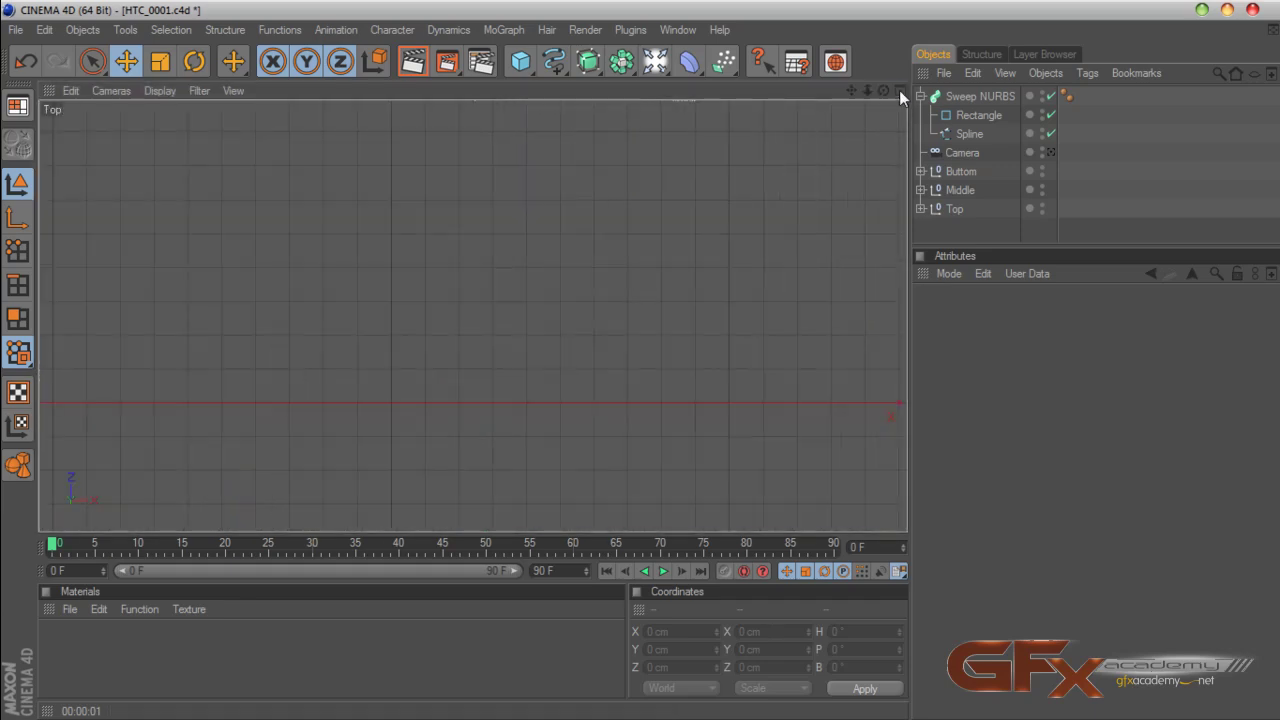
{"action": "left_click", "coordinate": [968, 96]}
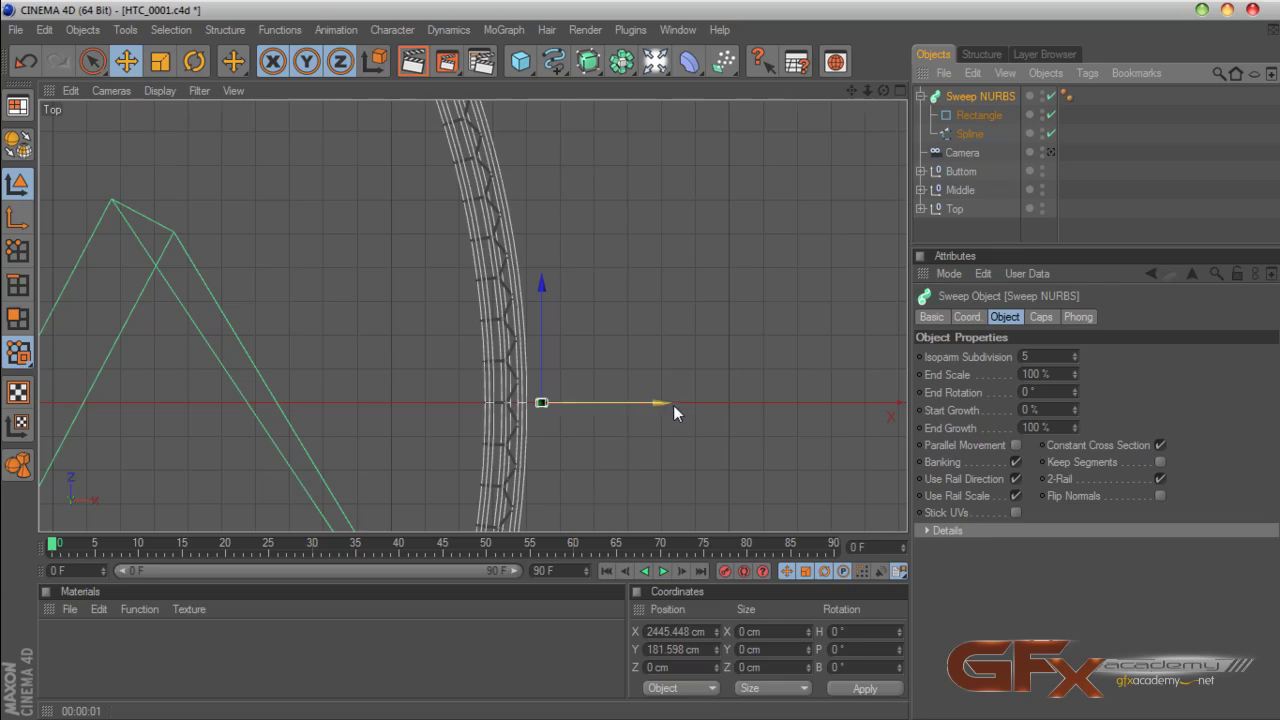
{"action": "left_click_drag", "start_coordinate": [666, 403], "coordinate": [646, 403]}
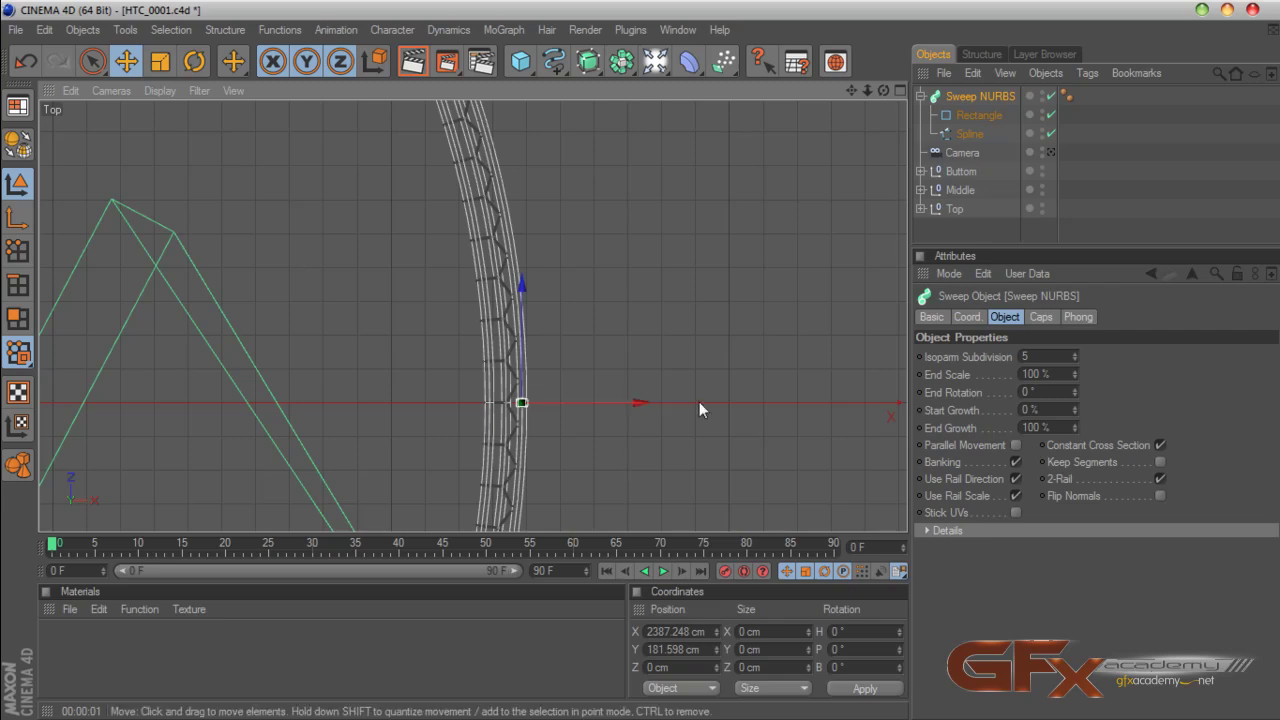
Check the bar against the rings in Perspective, and select its Spline in a full-size Front view
{"action": "middle_click", "coordinate": [884, 128]}
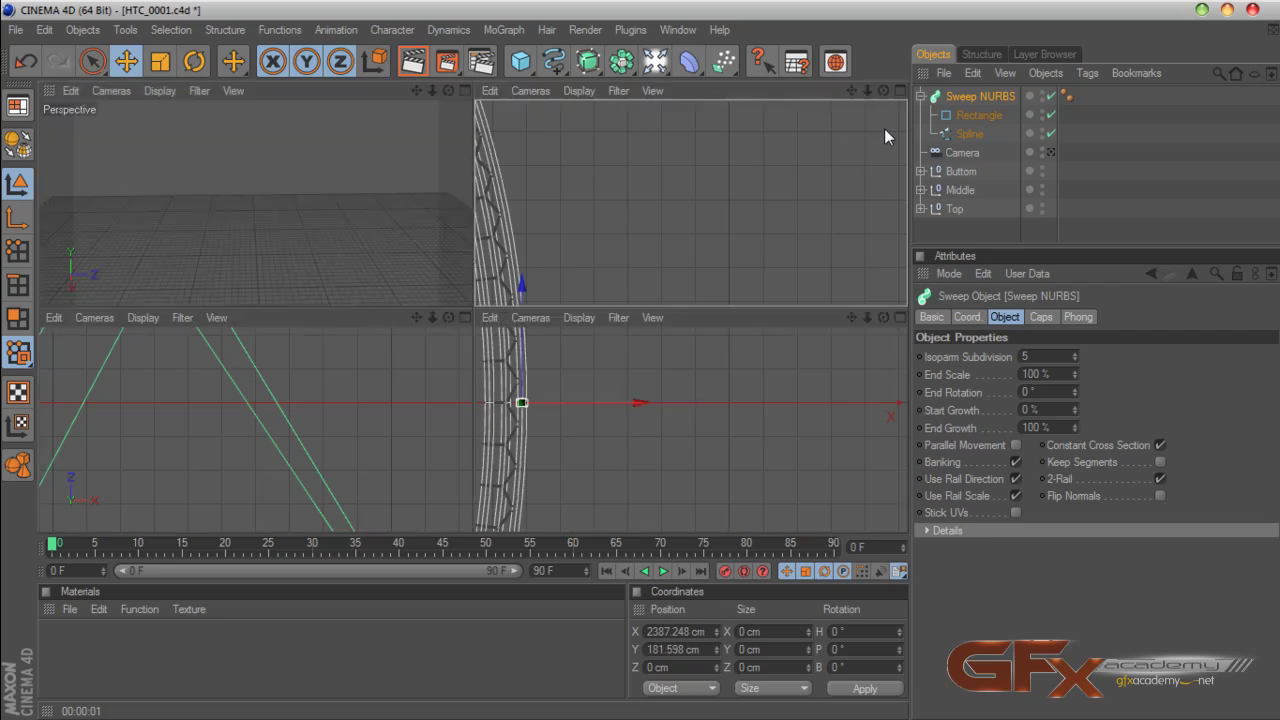
{"action": "left_click", "coordinate": [464, 91]}
{"action": "left_click_drag", "start_coordinate": [883, 90], "coordinate": [837, 177]}
{"action": "scroll", "coordinate": [837, 177], "scroll_direction": "down", "scroll_amount": 3}
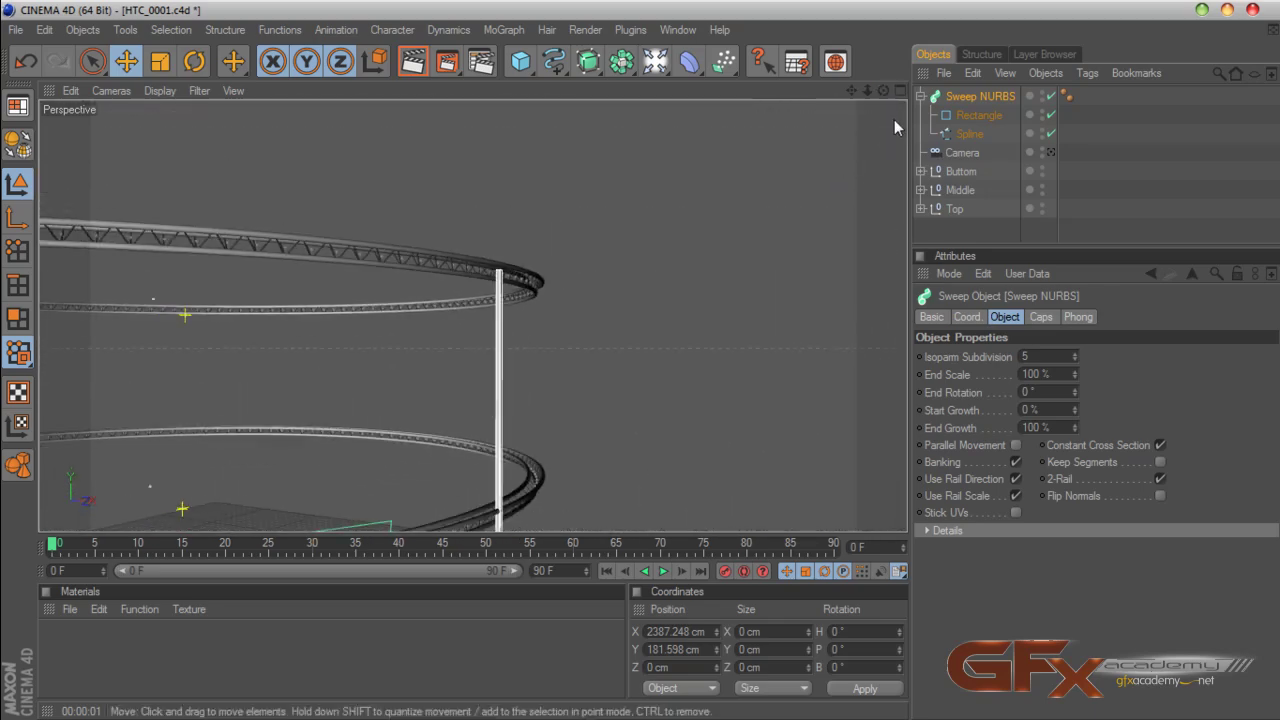
{"action": "left_click_drag", "start_coordinate": [851, 90], "coordinate": [853, 122]}
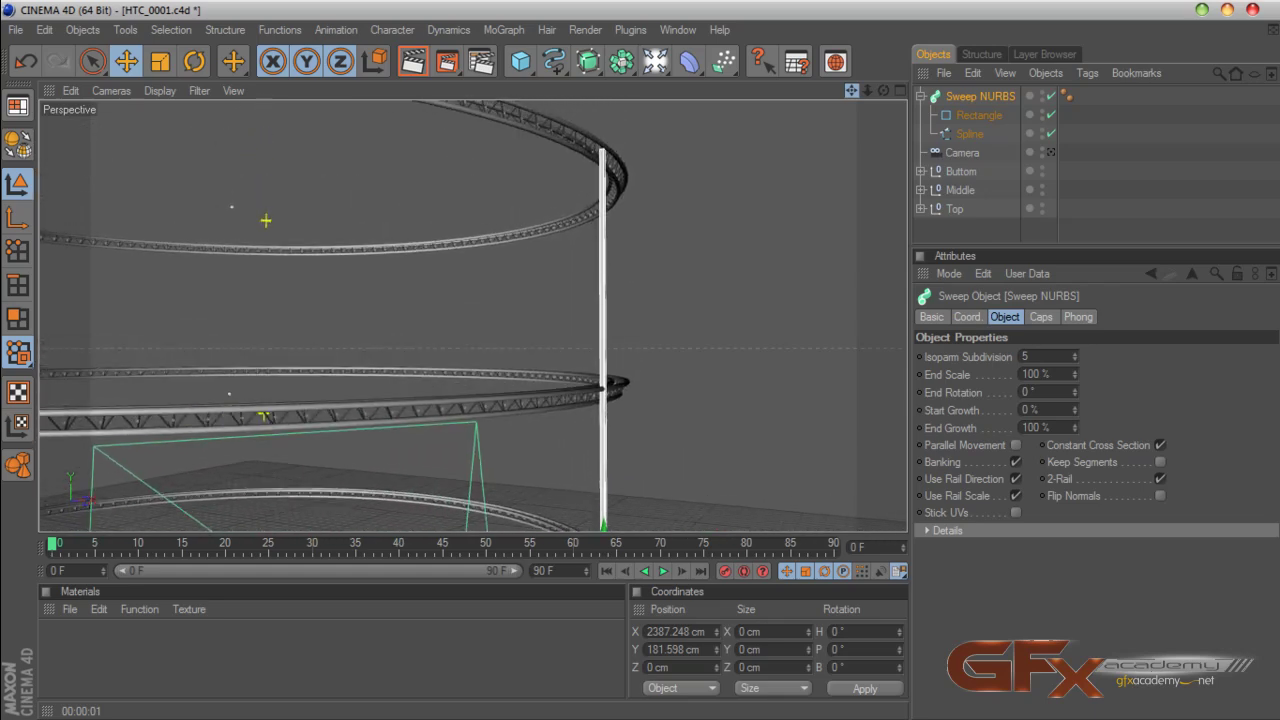
{"action": "left_click", "coordinate": [969, 134]}
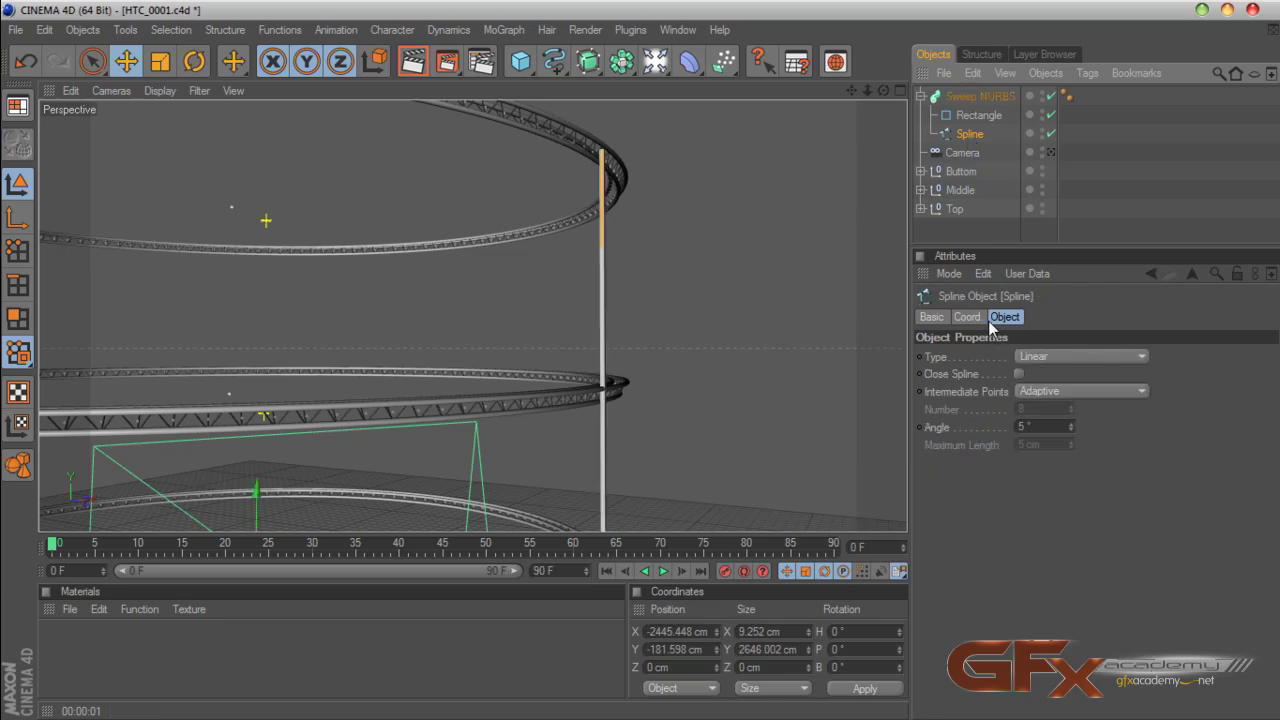
{"action": "scroll", "coordinate": [858, 219], "scroll_direction": "down", "scroll_amount": 3}
{"action": "left_click_drag", "start_coordinate": [851, 92], "coordinate": [851, 70]}
{"action": "left_click", "coordinate": [899, 91]}
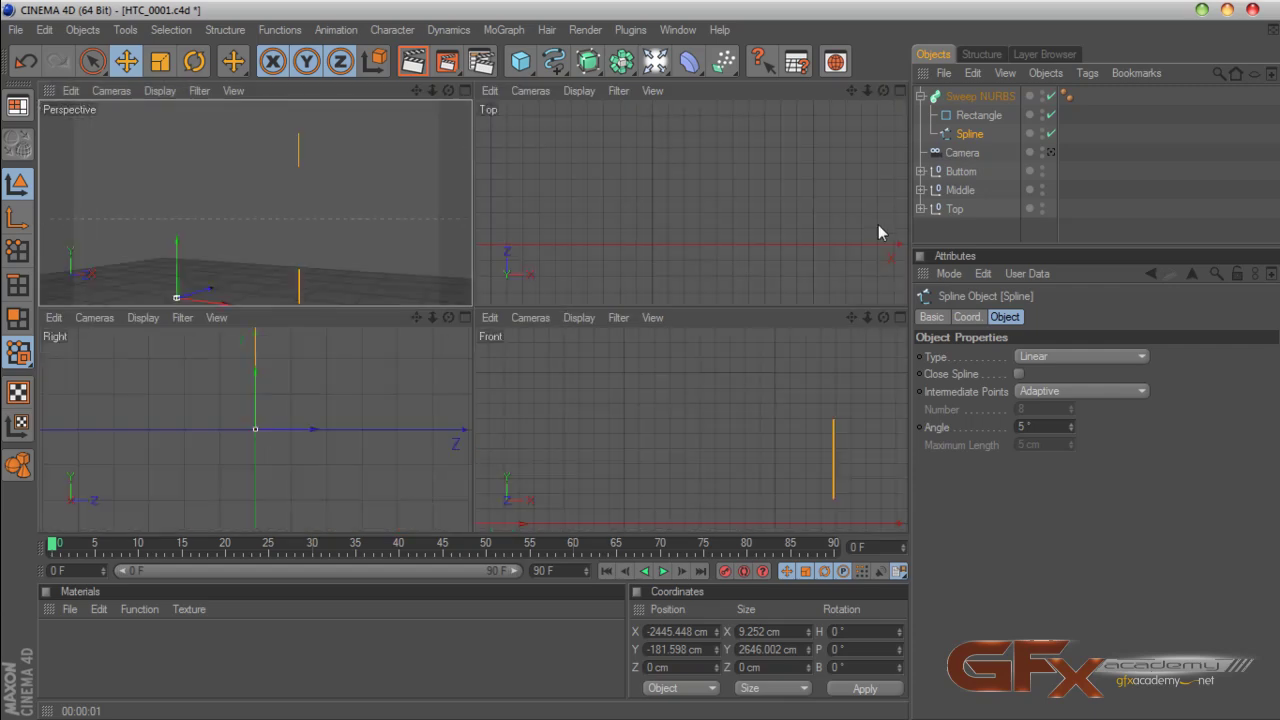
{"action": "left_click", "coordinate": [901, 316]}
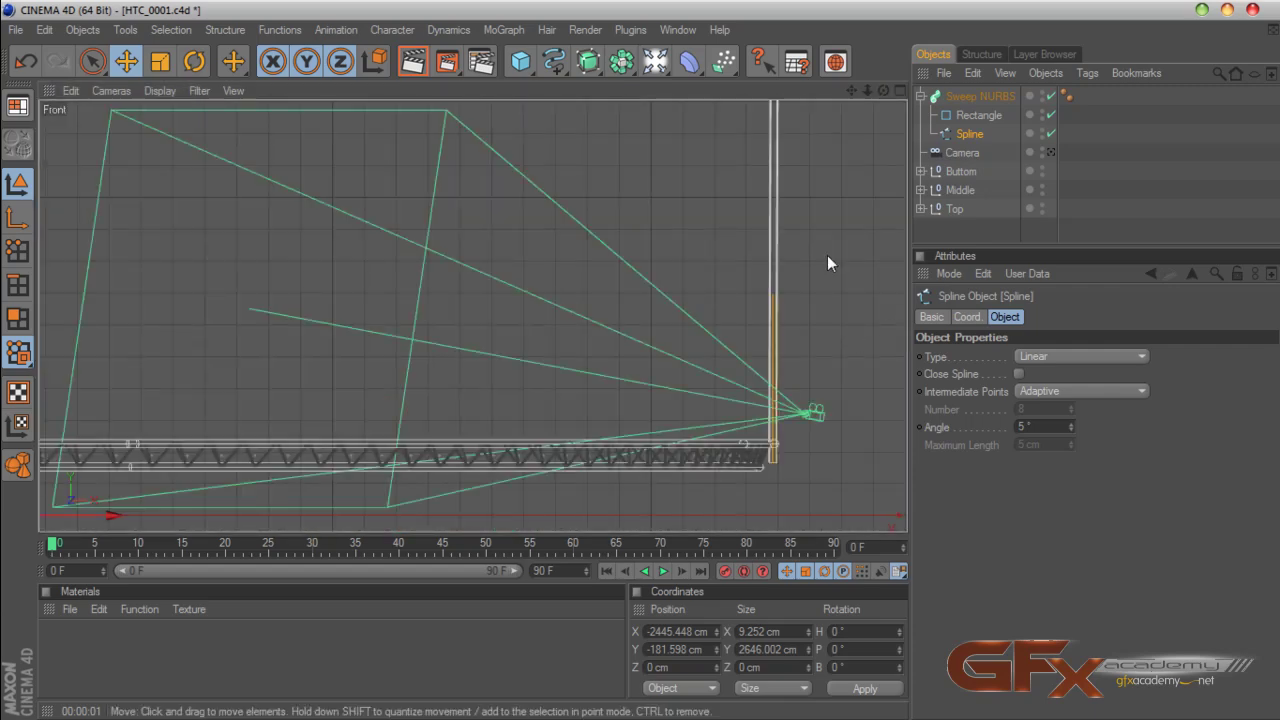
Disable the Sweep NURBS generator and switch the Spline to point editing
{"action": "left_click", "coordinate": [1050, 95]}
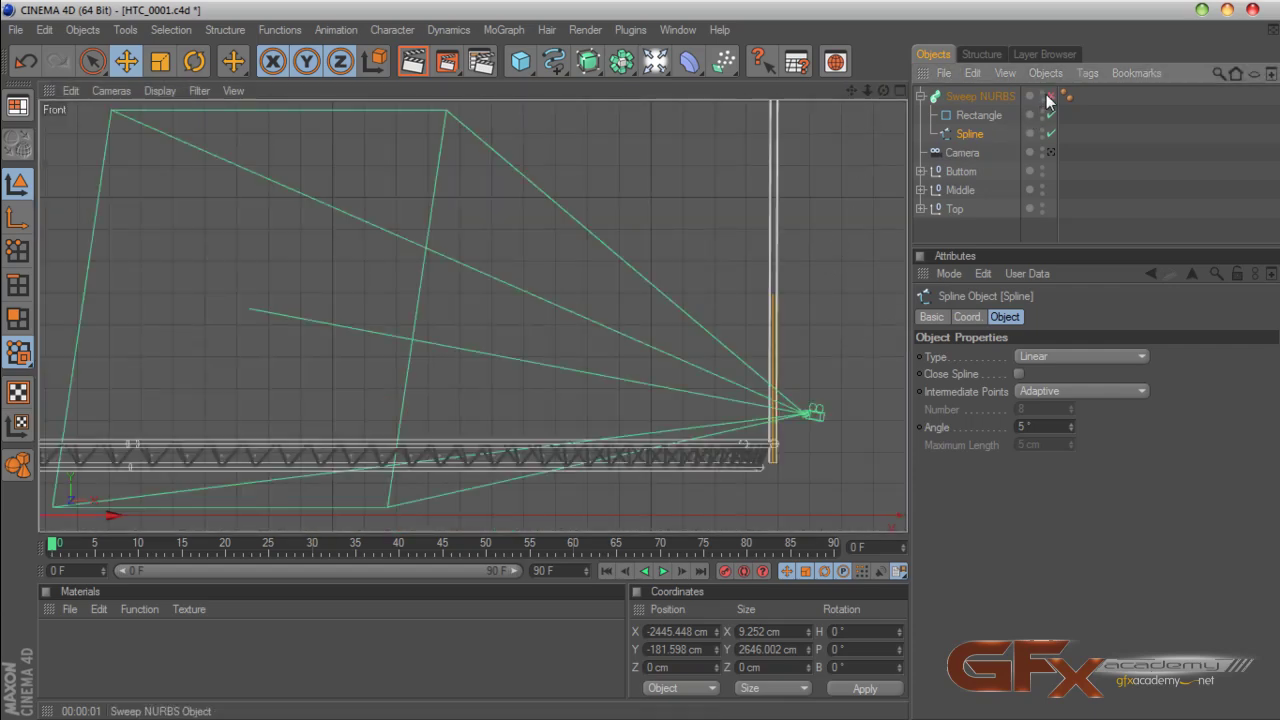
{"action": "left_click_drag", "start_coordinate": [852, 91], "coordinate": [851, 5]}
{"action": "left_click", "coordinate": [18, 251]}
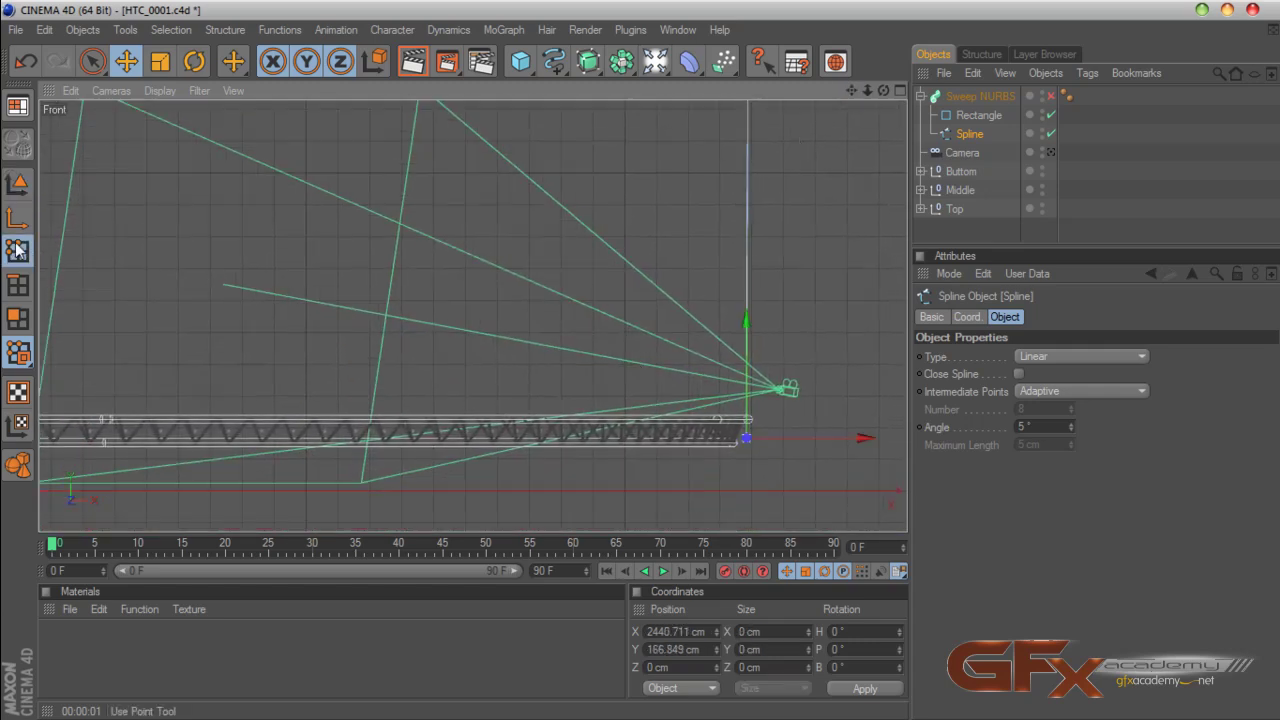
Compare the coordinates of the Spline's top and bottom points in the Front view
{"action": "left_click_drag", "start_coordinate": [851, 92], "coordinate": [867, 407]}
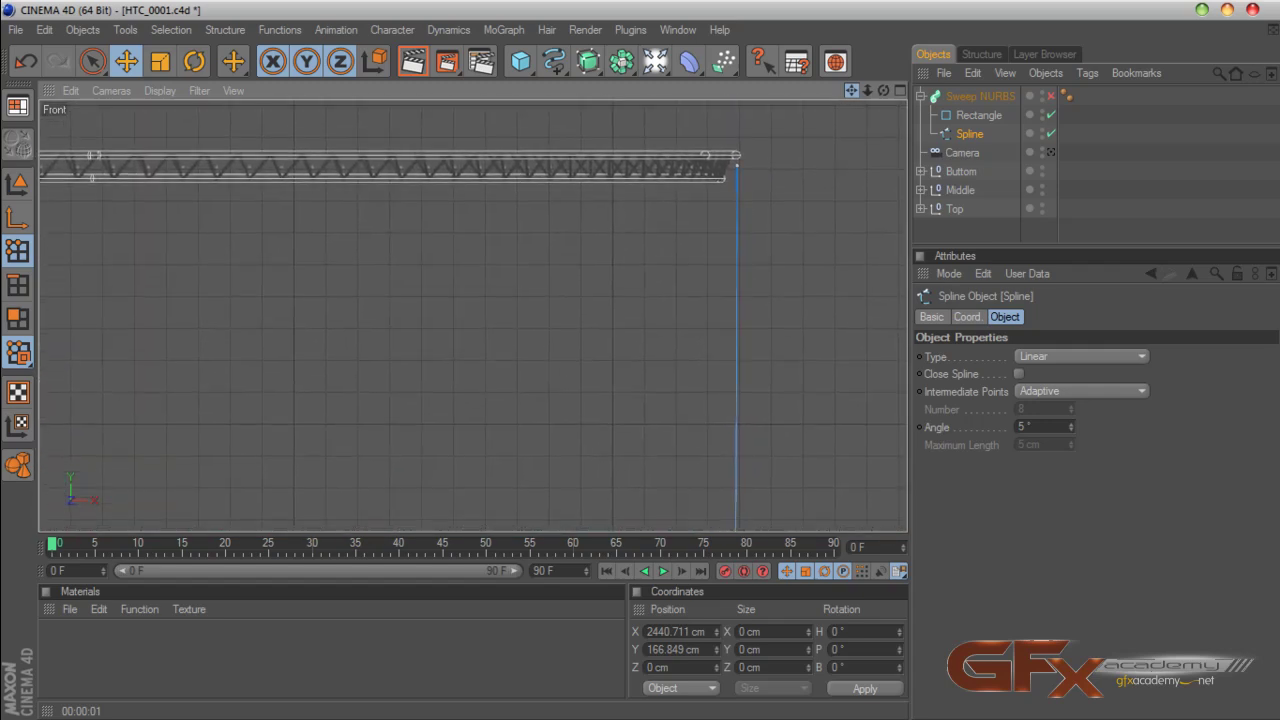
{"action": "left_click_drag", "start_coordinate": [851, 91], "coordinate": [856, 60]}
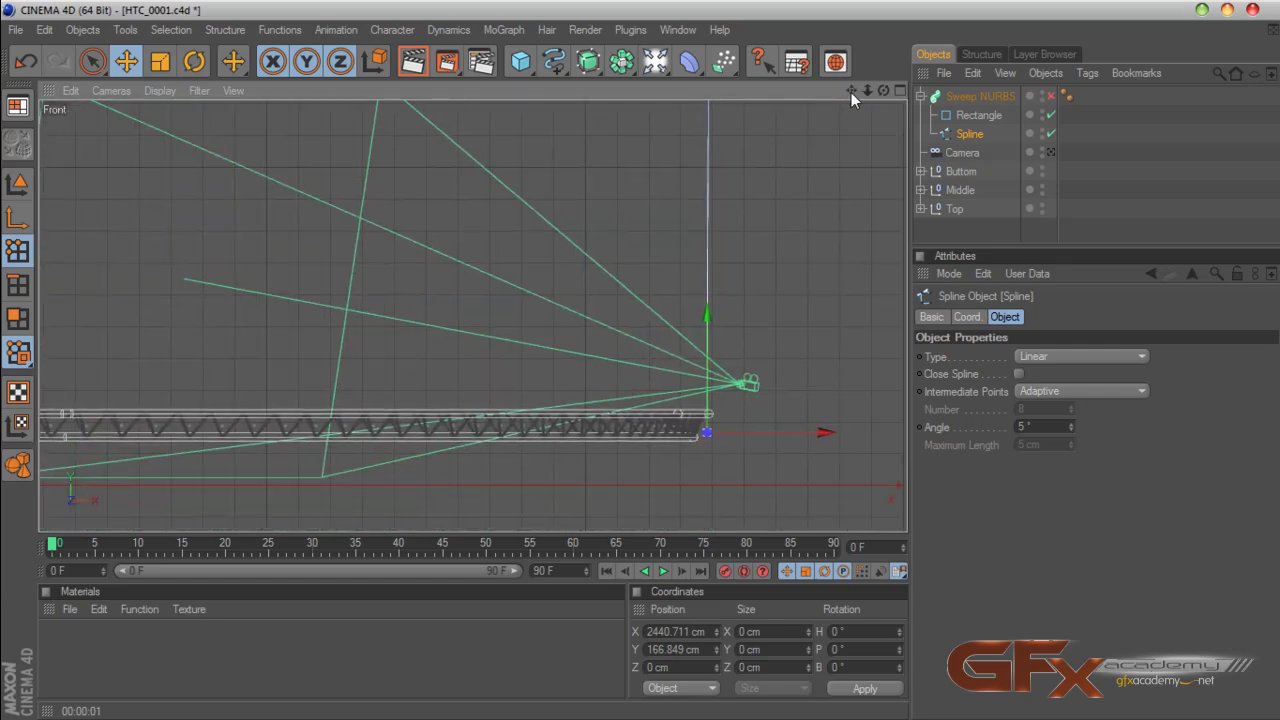
{"action": "scroll", "coordinate": [828, 260], "scroll_direction": "up", "scroll_amount": 2}
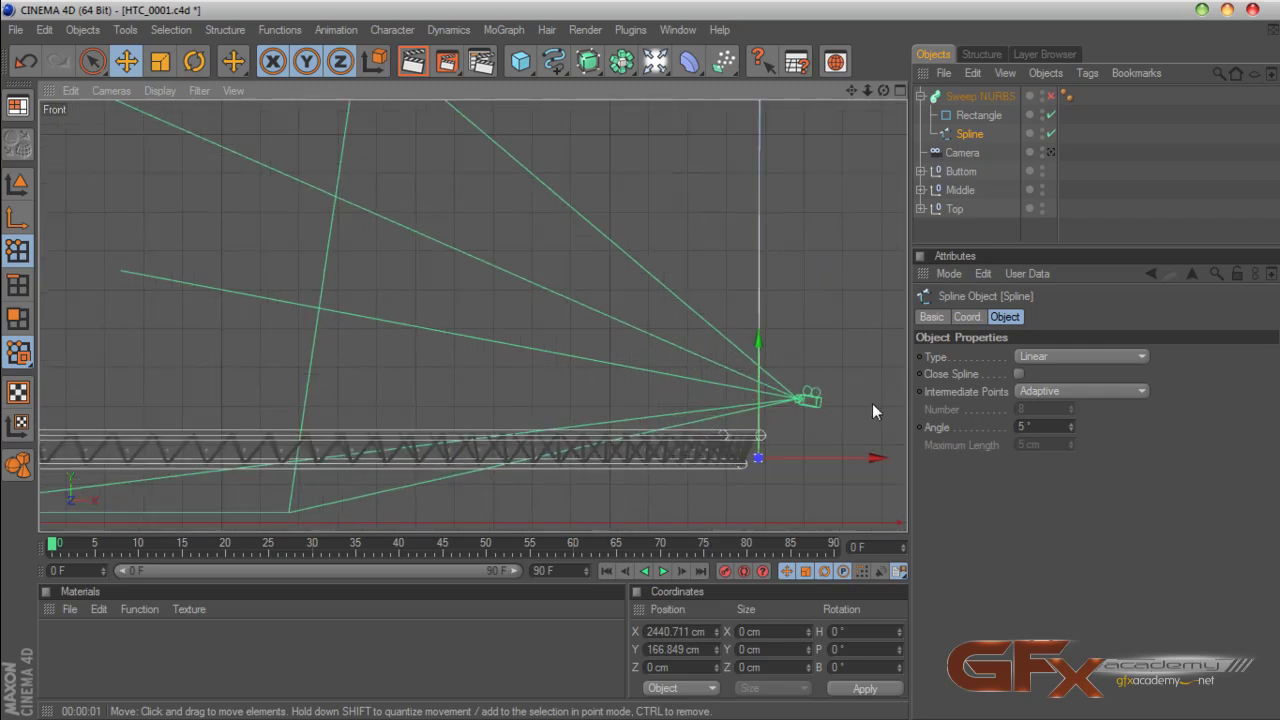
{"action": "left_click", "coordinate": [963, 317]}
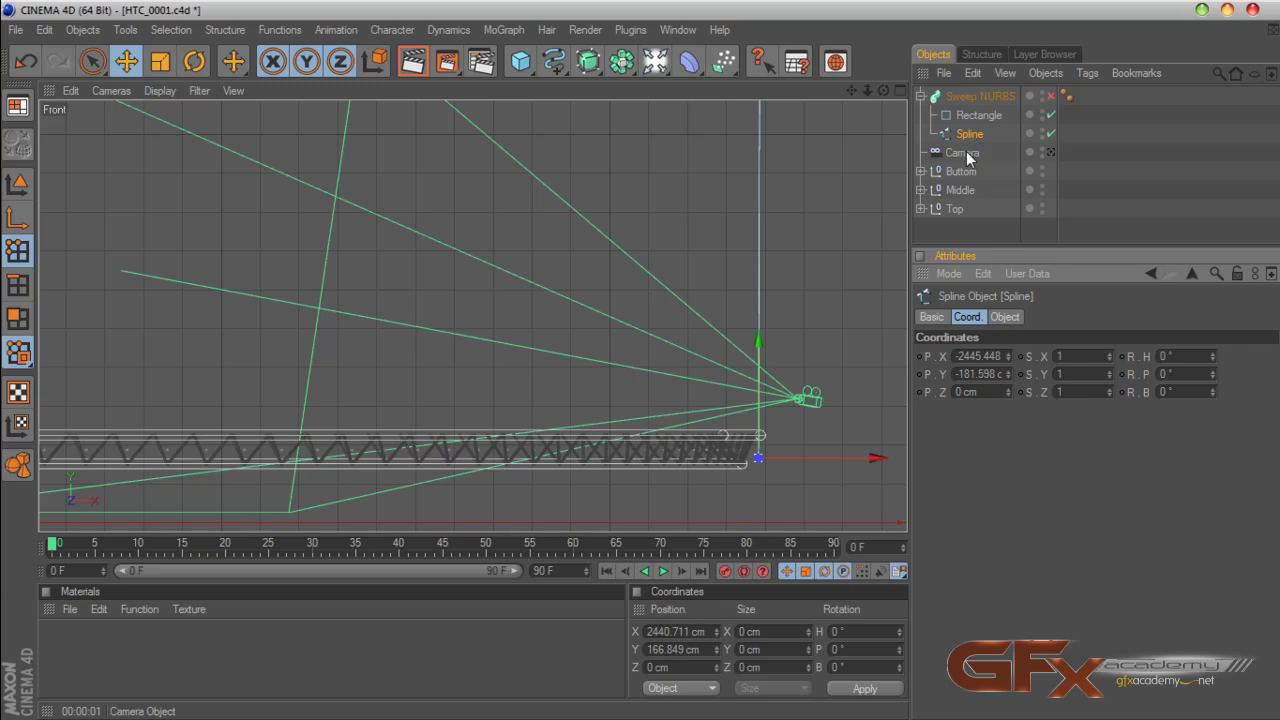
{"action": "left_click_drag", "start_coordinate": [851, 91], "coordinate": [873, 507]}
{"action": "left_click", "coordinate": [786, 285]}
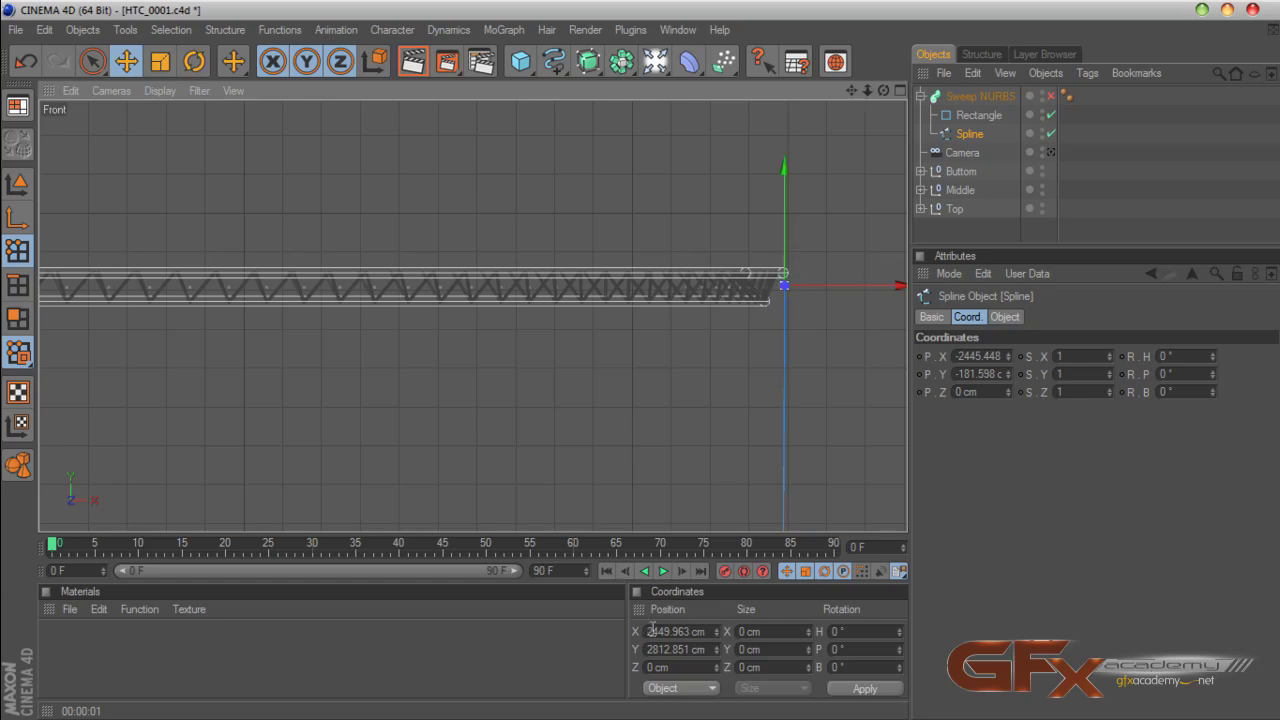
{"action": "left_click_drag", "start_coordinate": [851, 90], "coordinate": [849, 1]}
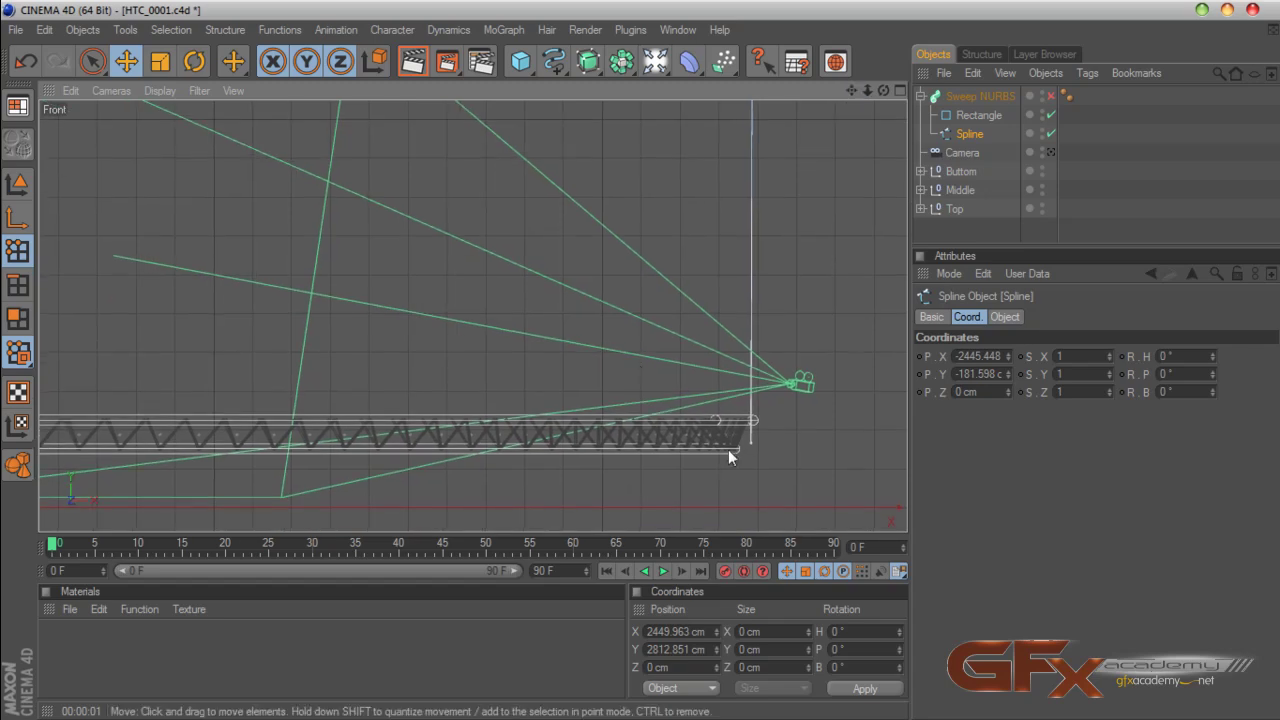
{"action": "left_click", "coordinate": [749, 443]}
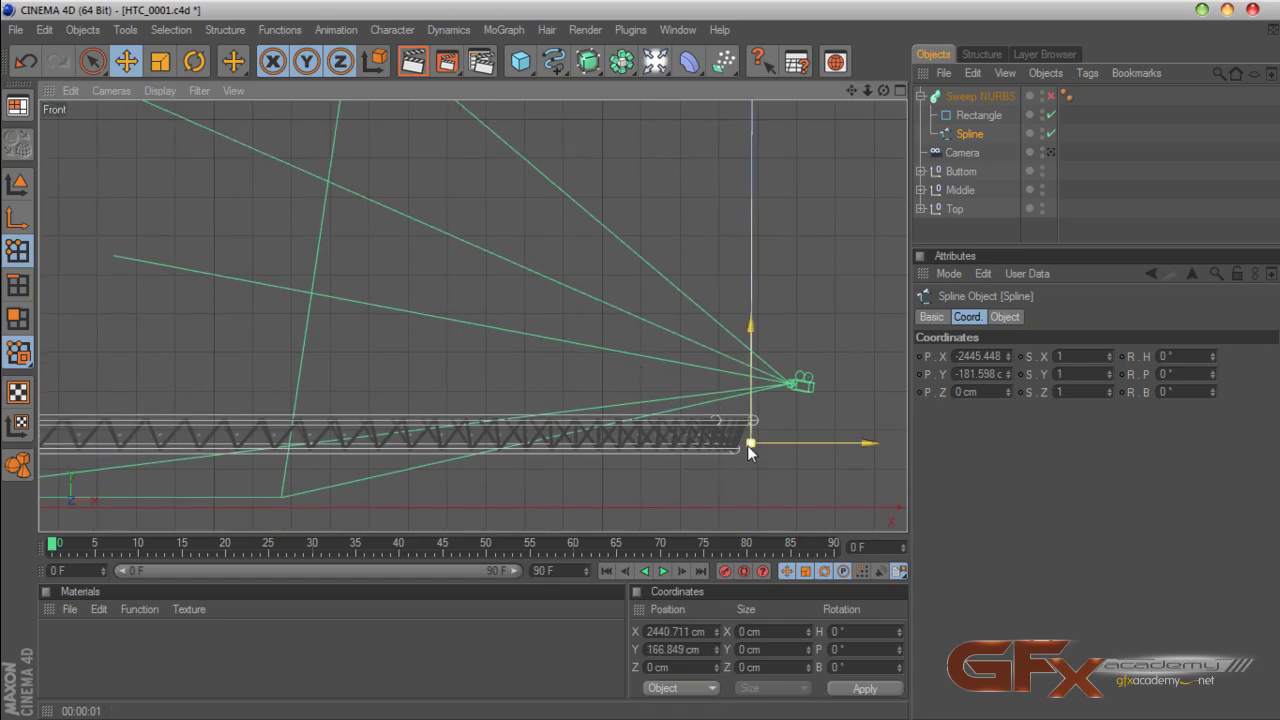
{"action": "left_click_drag", "start_coordinate": [849, 88], "coordinate": [862, 60]}
Copy the X position of the Spline's top point, 2449.963 cm, to its bottom point and apply it
{"action": "left_click", "coordinate": [777, 198]}
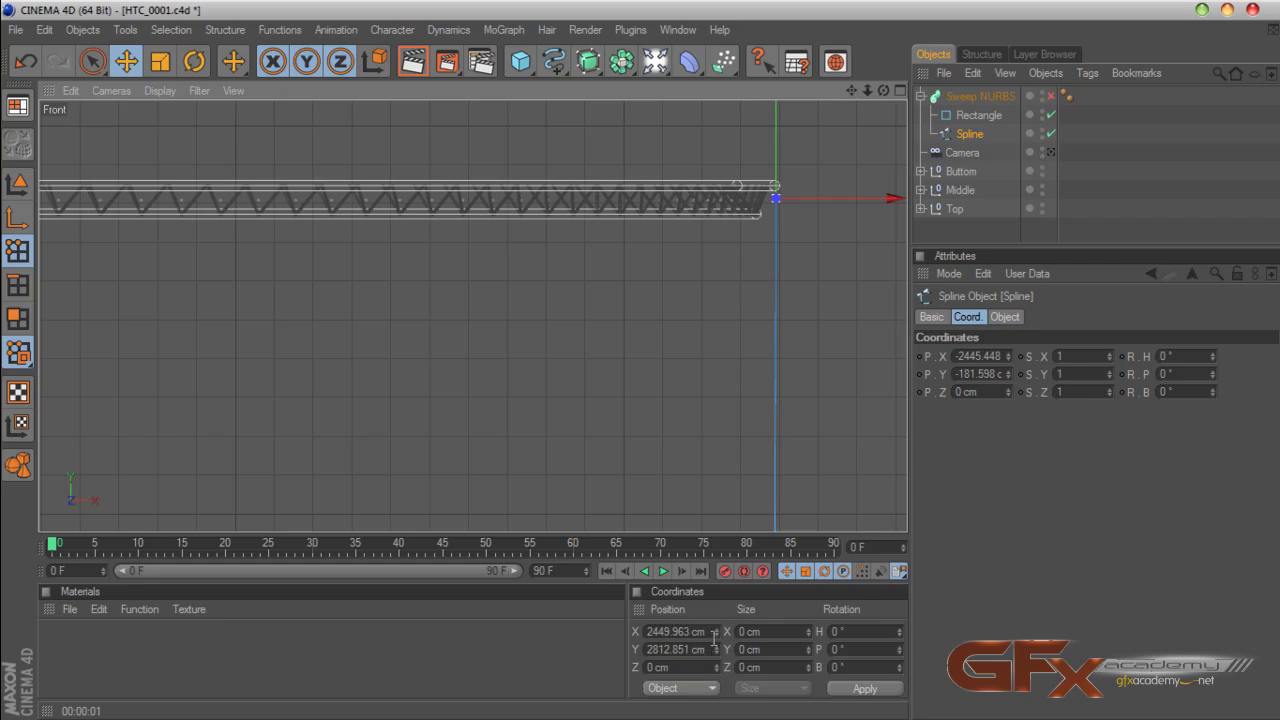
{"action": "left_click_drag", "start_coordinate": [708, 632], "coordinate": [631, 631]}
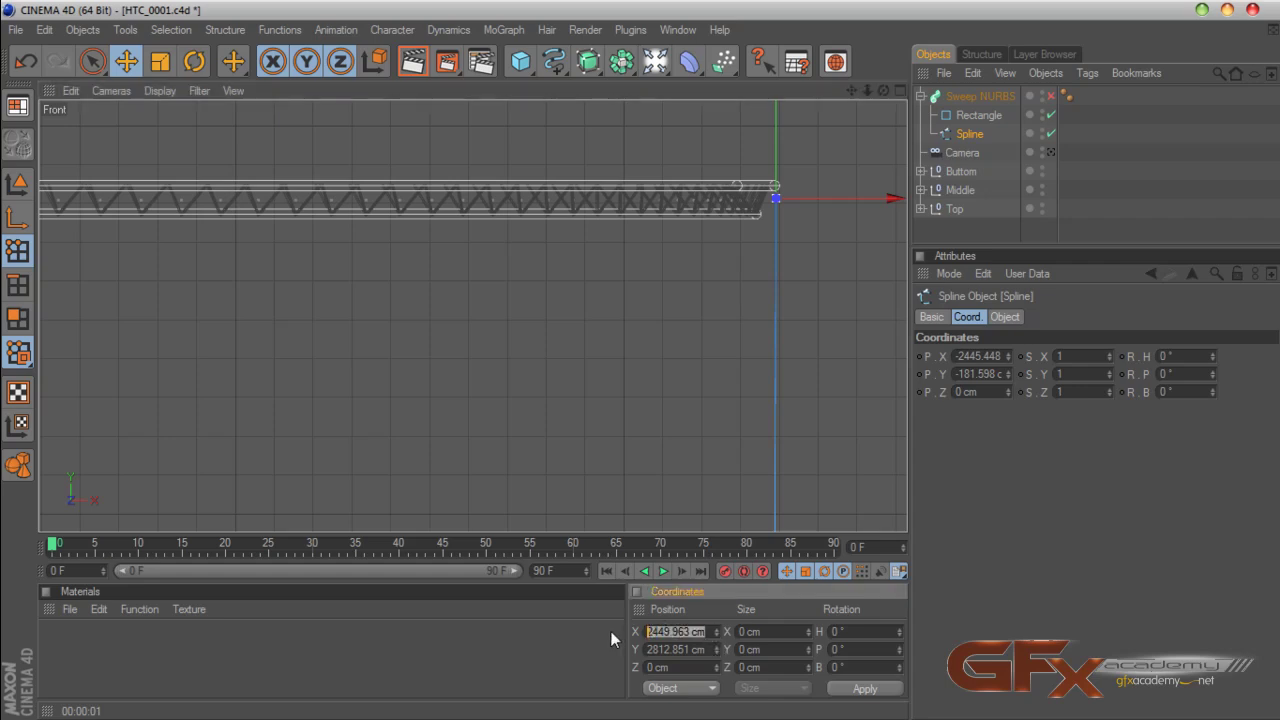
{"action": "left_click_drag", "start_coordinate": [849, 89], "coordinate": [856, 2]}
{"action": "left_click_drag", "start_coordinate": [849, 269], "coordinate": [841, 259]}
{"action": "left_click", "coordinate": [771, 382]}
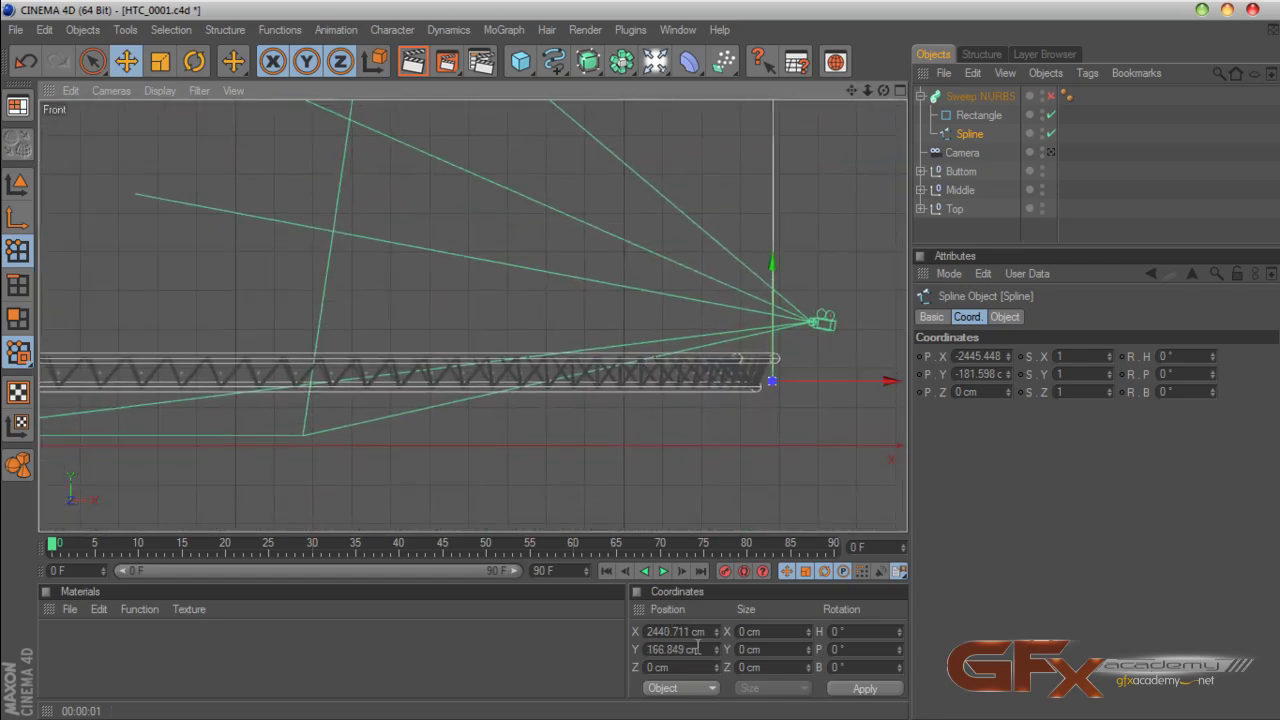
{"action": "left_click_drag", "start_coordinate": [706, 632], "coordinate": [686, 632]}
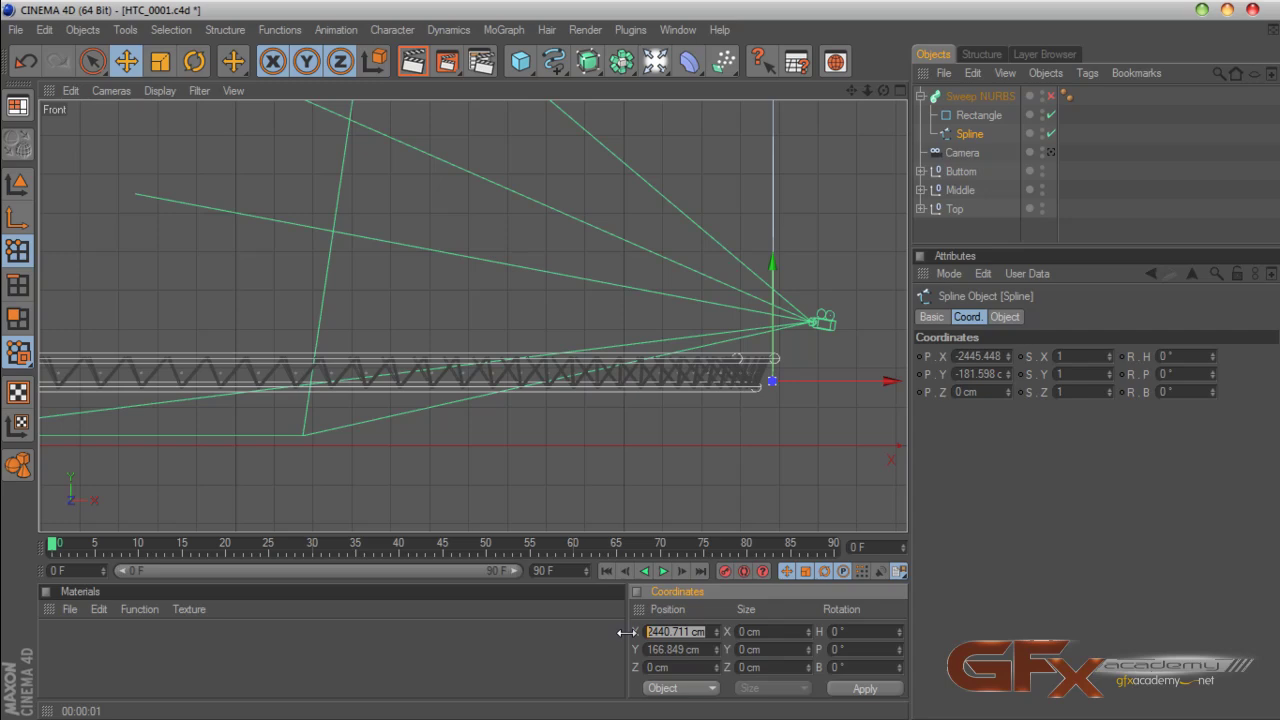
{"action": "left_click", "coordinate": [860, 693]}
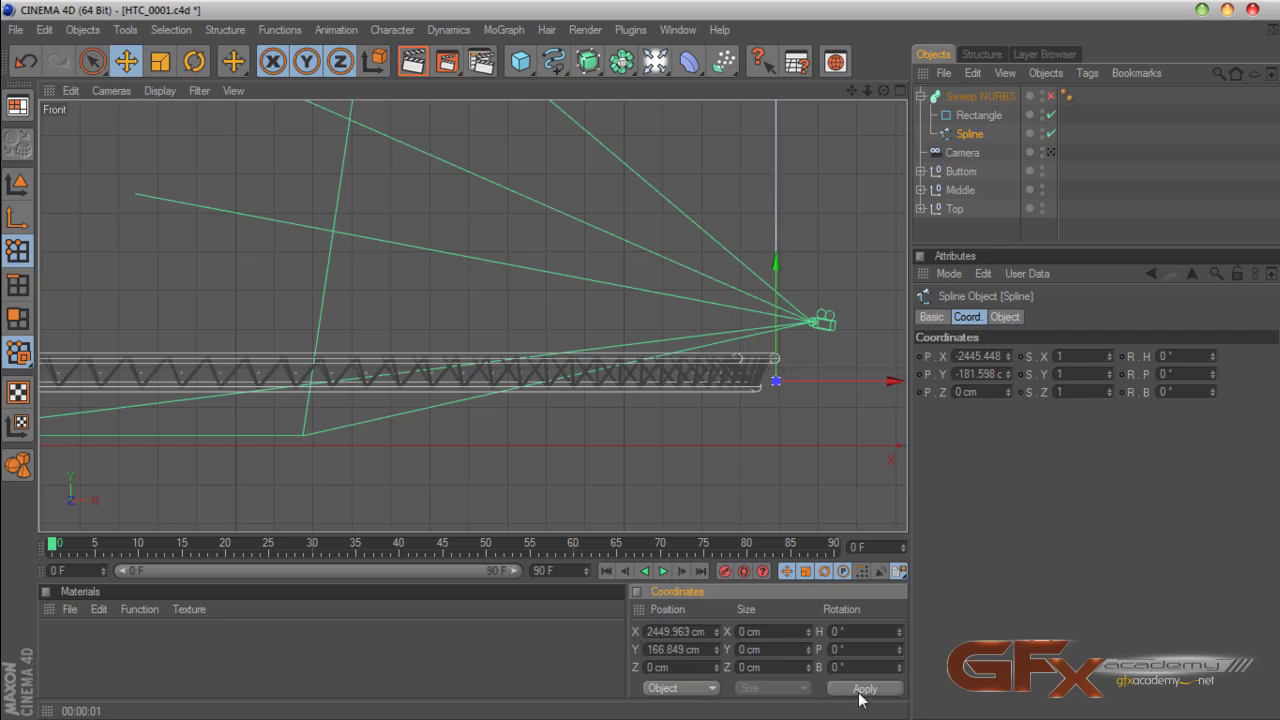
Re-enable the Sweep NURBS and raise it along Y to about 225 cm, so the bar's upper end reaches the top ring
{"action": "left_click", "coordinate": [1051, 96]}
{"action": "left_click_drag", "start_coordinate": [850, 89], "coordinate": [855, 659]}
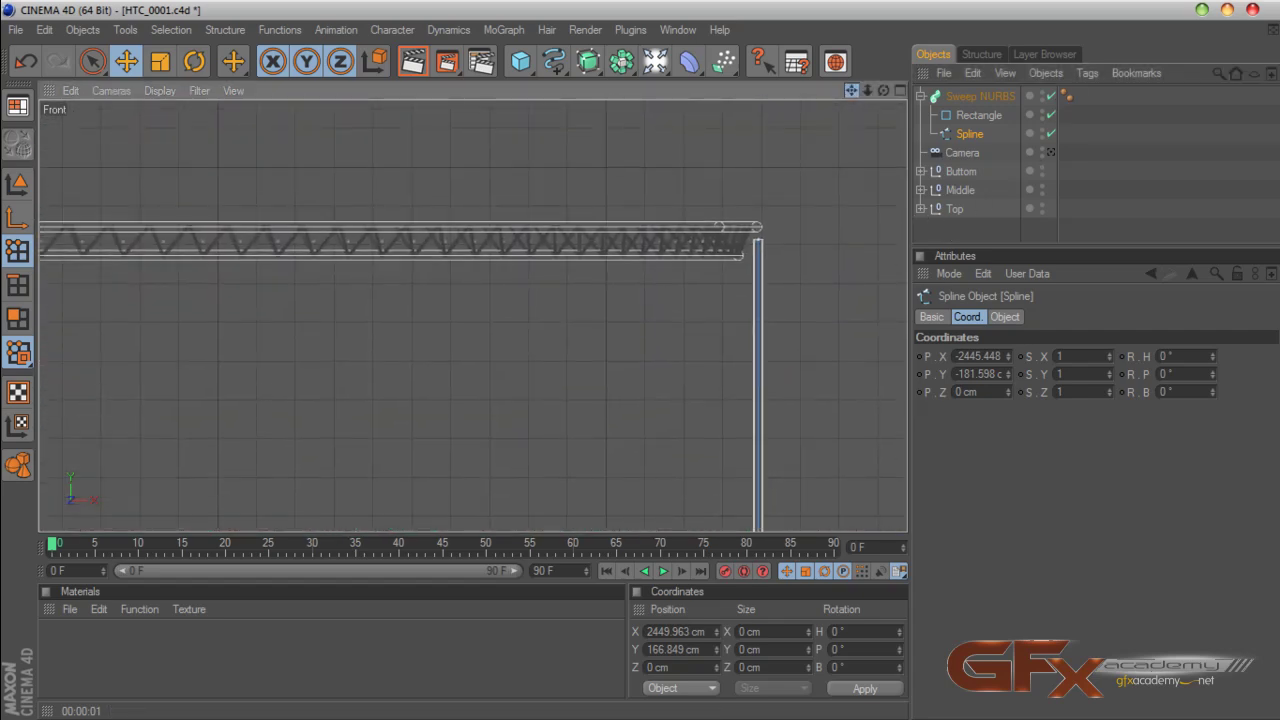
{"action": "left_click", "coordinate": [959, 96]}
{"action": "left_click", "coordinate": [126, 61]}
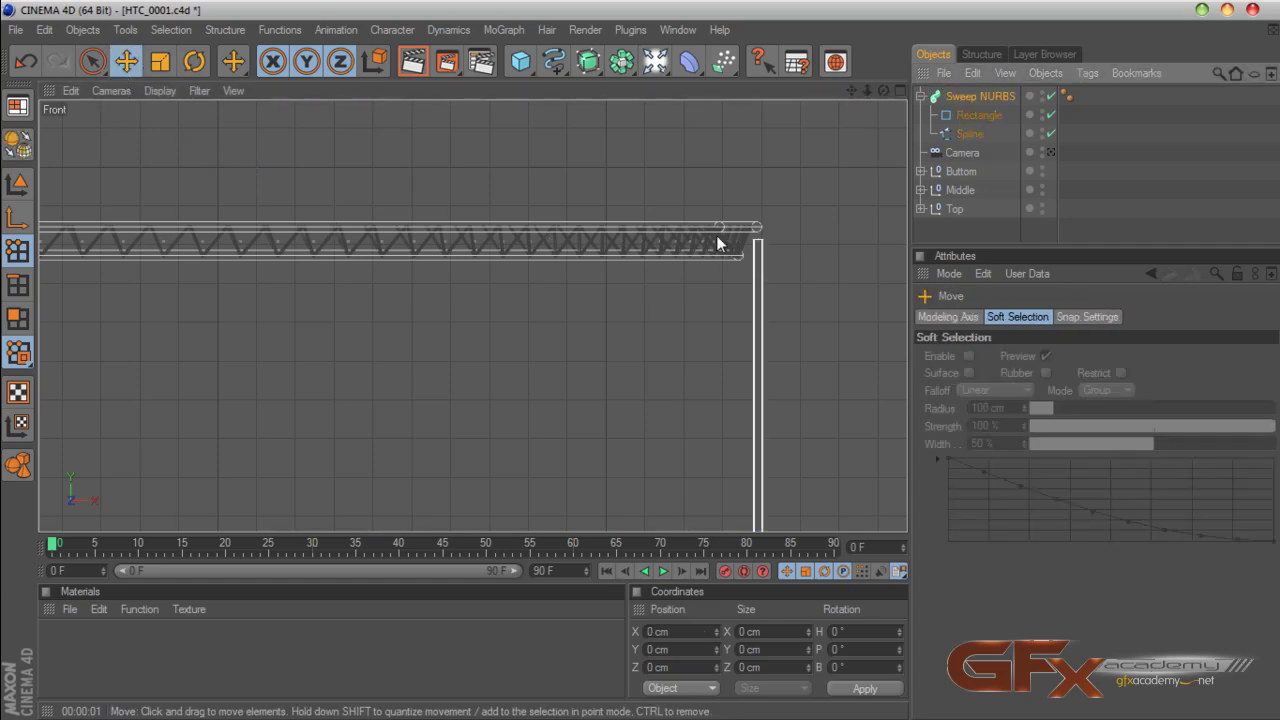
{"action": "left_click_drag", "start_coordinate": [850, 91], "coordinate": [840, 82]}
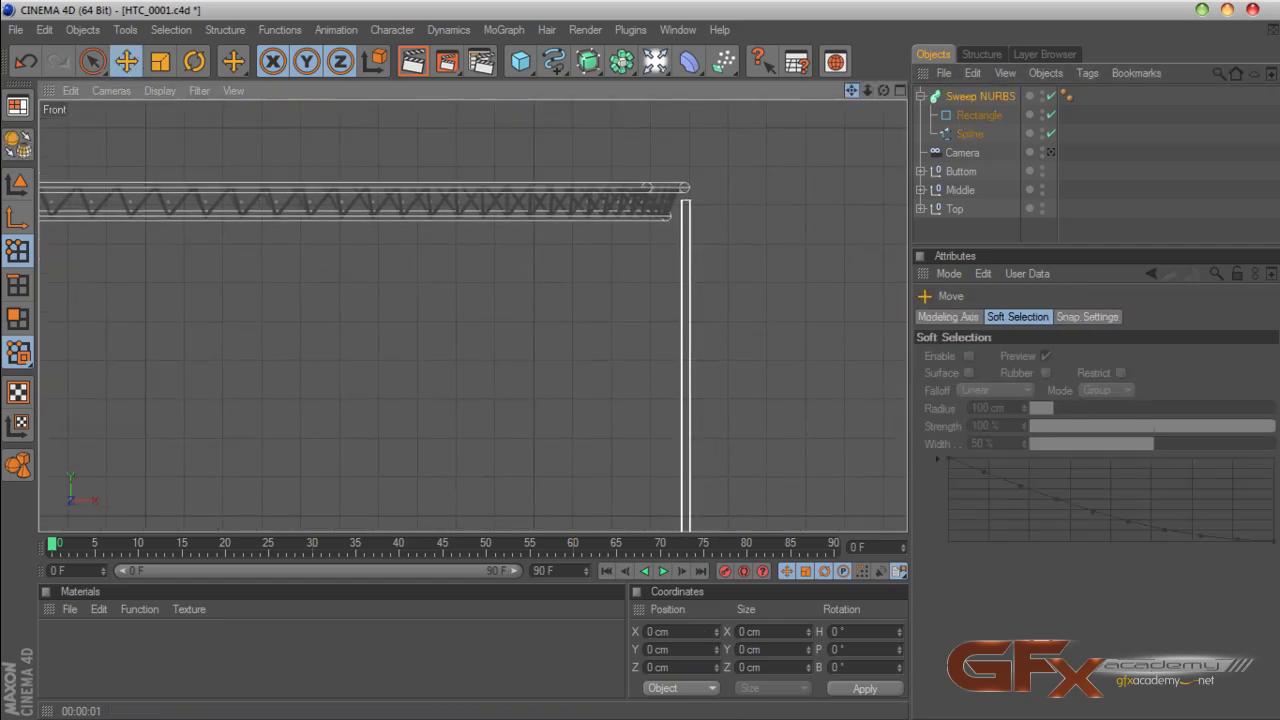
{"action": "left_click", "coordinate": [897, 91]}
{"action": "scroll", "coordinate": [847, 355], "scroll_direction": "down", "scroll_amount": 3}
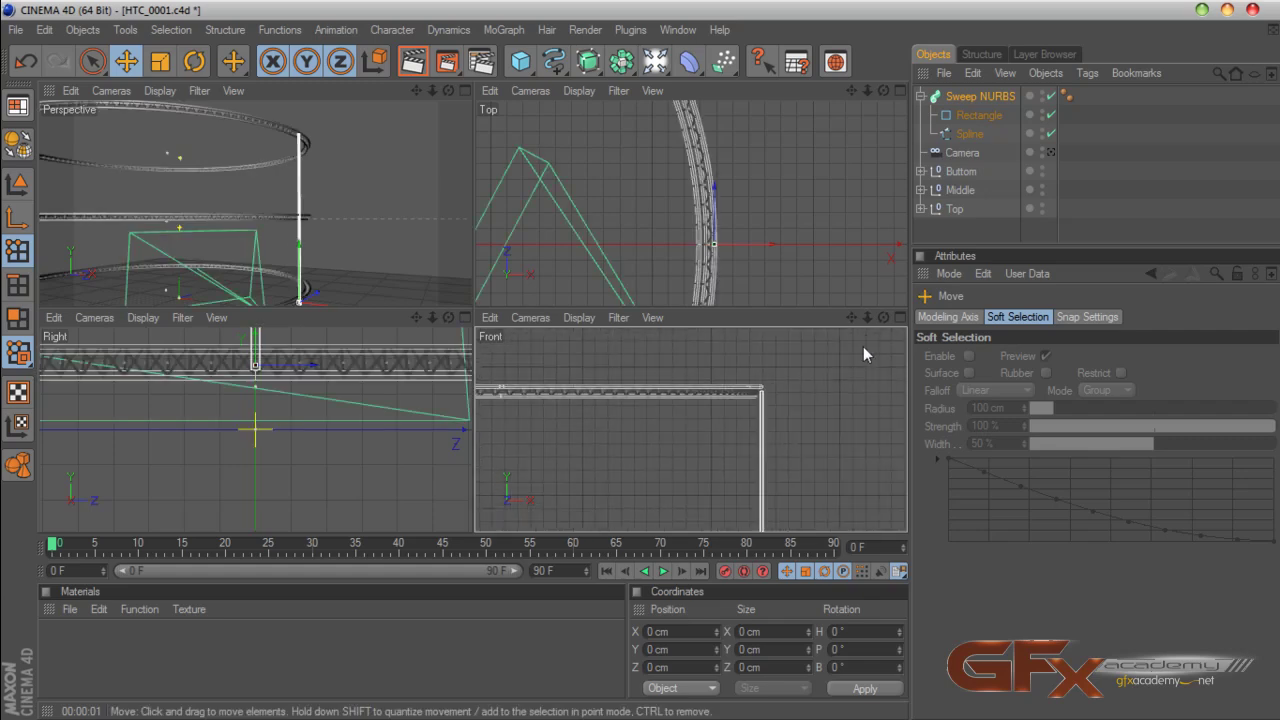
{"action": "left_click_drag", "start_coordinate": [852, 318], "coordinate": [851, 310]}
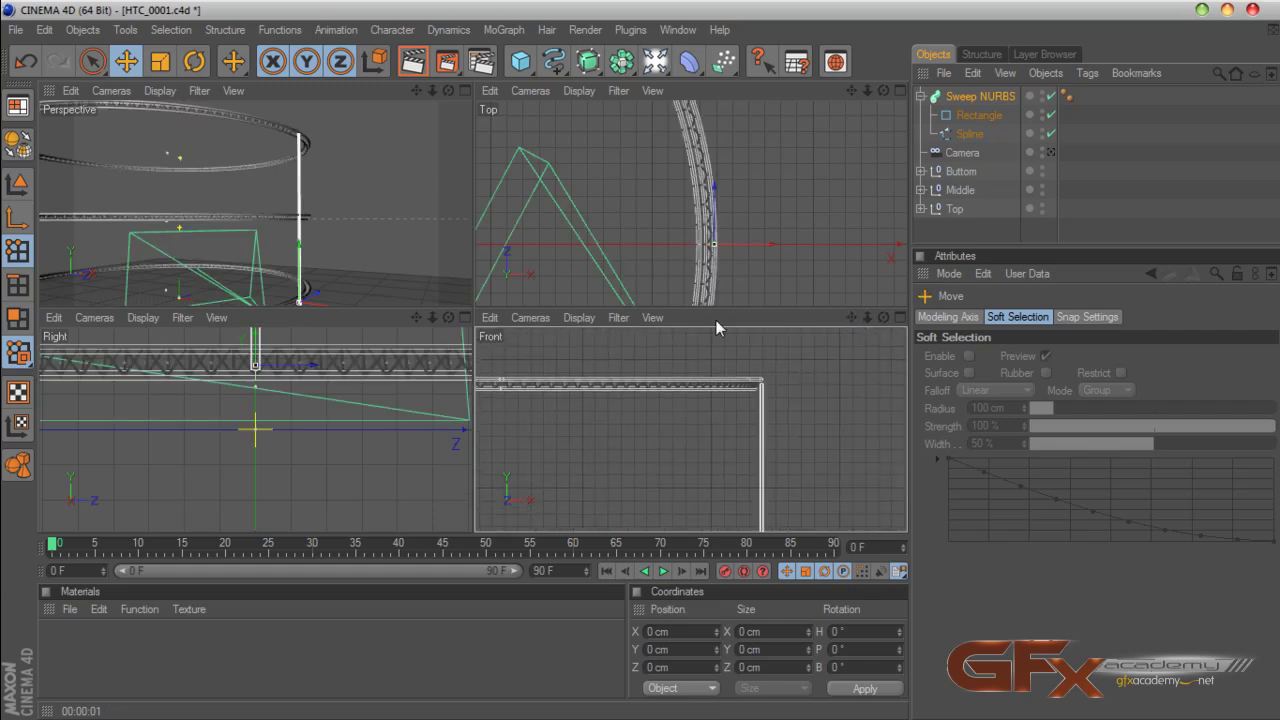
{"action": "left_click", "coordinate": [299, 272]}
{"action": "left_click_drag", "start_coordinate": [299, 244], "coordinate": [299, 240]}
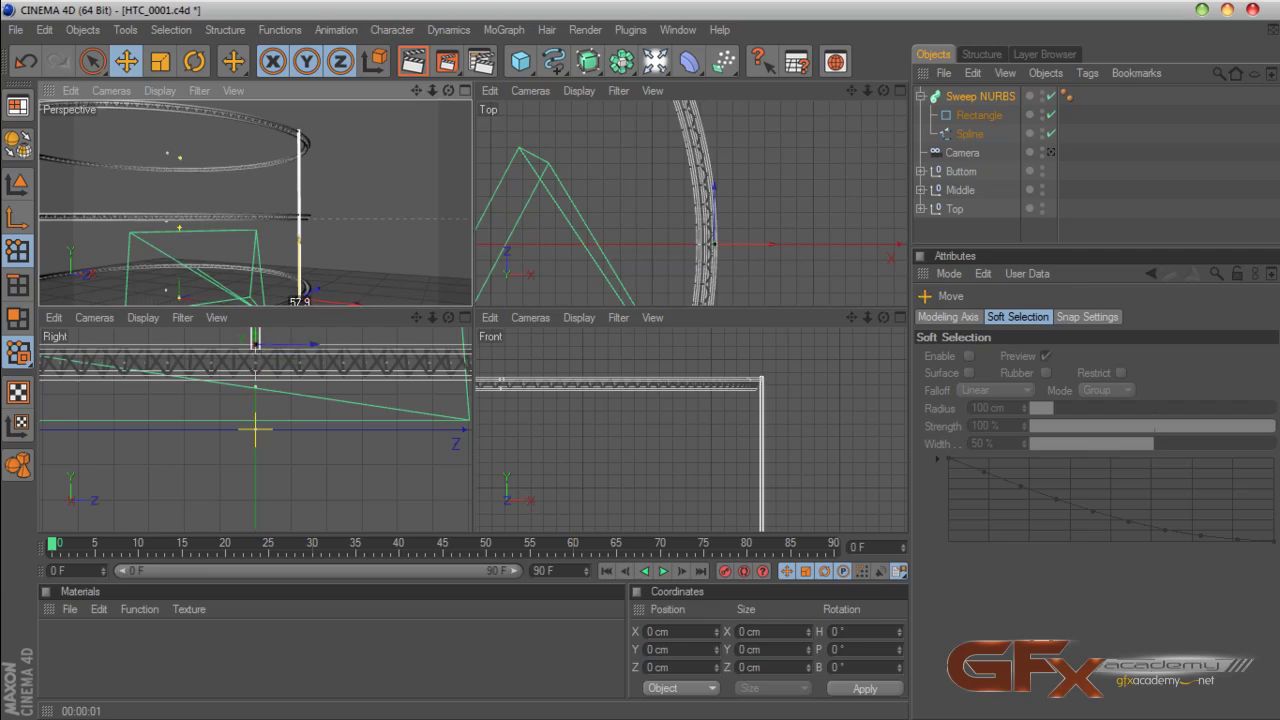
Check the bar against the rings in a full-size Perspective view, and rename the Sweep NURBS as Columne
{"action": "left_click", "coordinate": [465, 90]}
{"action": "scroll", "coordinate": [865, 174], "scroll_direction": "up", "scroll_amount": 4}
{"action": "left_click_drag", "start_coordinate": [854, 90], "coordinate": [851, 165]}
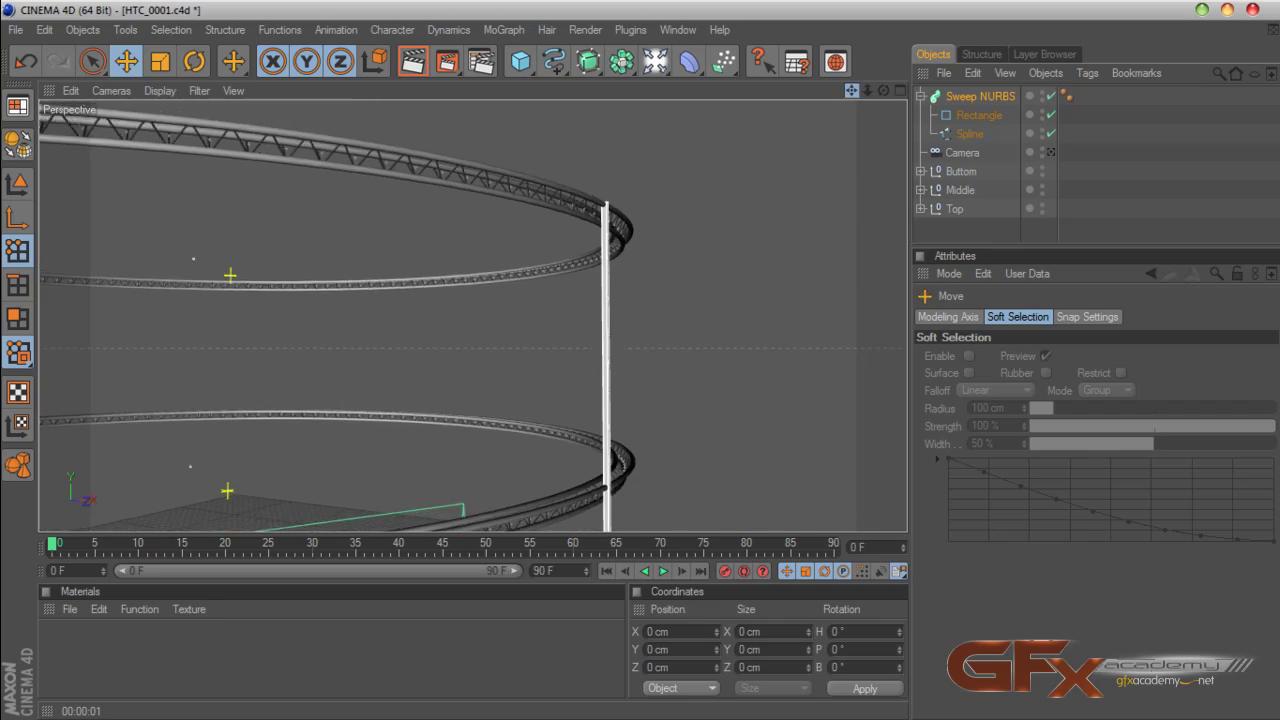
{"action": "left_click_drag", "start_coordinate": [884, 91], "coordinate": [720, 112]}
{"action": "left_click", "coordinate": [920, 96]}
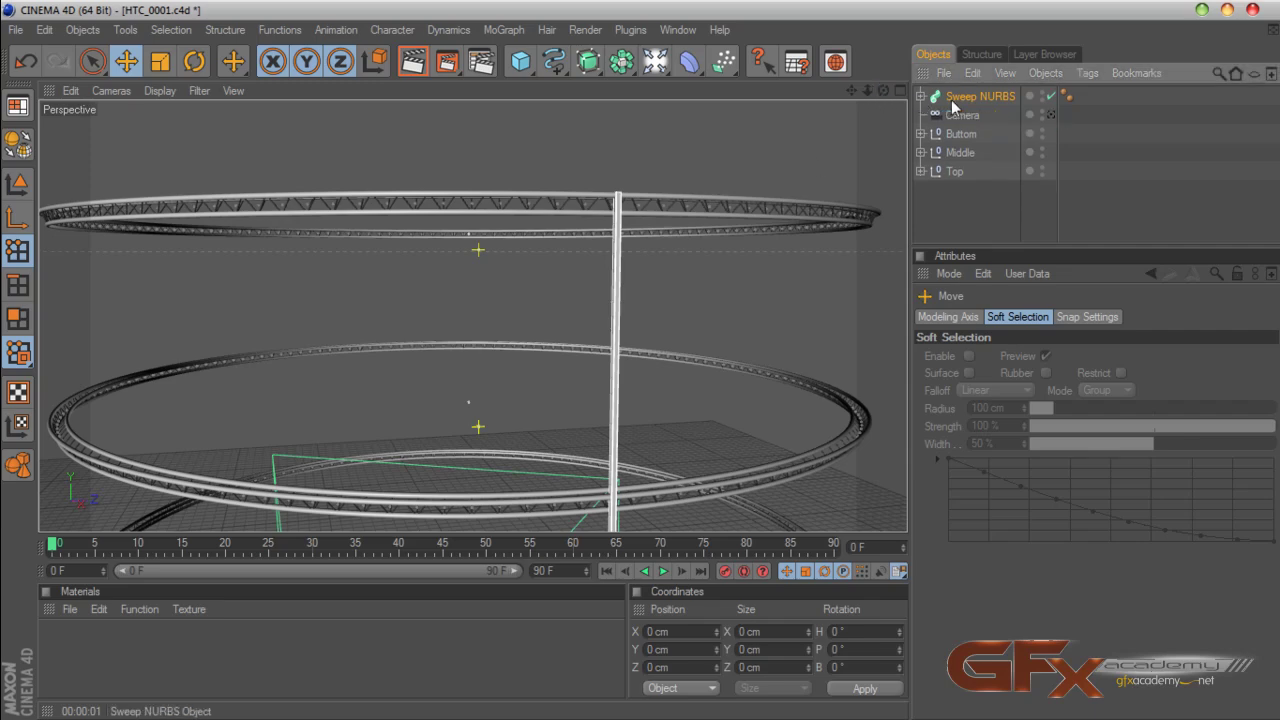
{"action": "left_click", "coordinate": [958, 97]}
{"action": "double_click", "coordinate": [958, 97]}
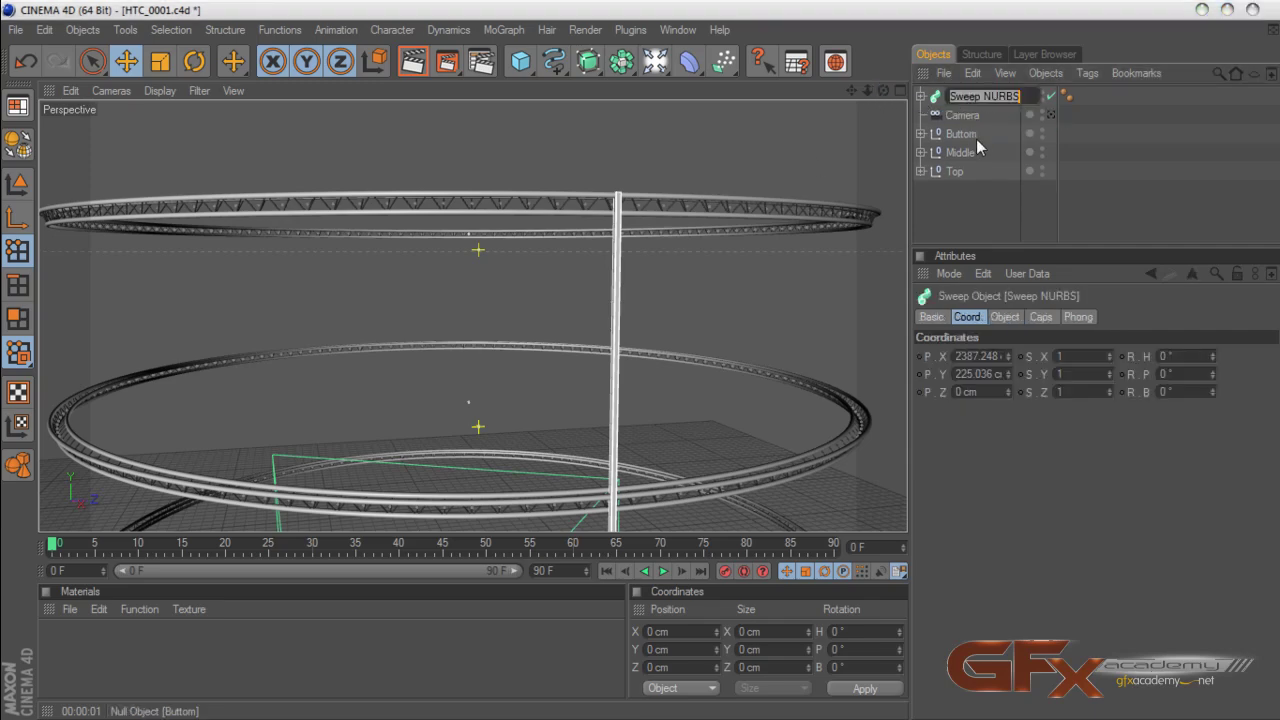
{"action": "key", "text": "BackSpace"}
{"action": "type", "text": "Column"}
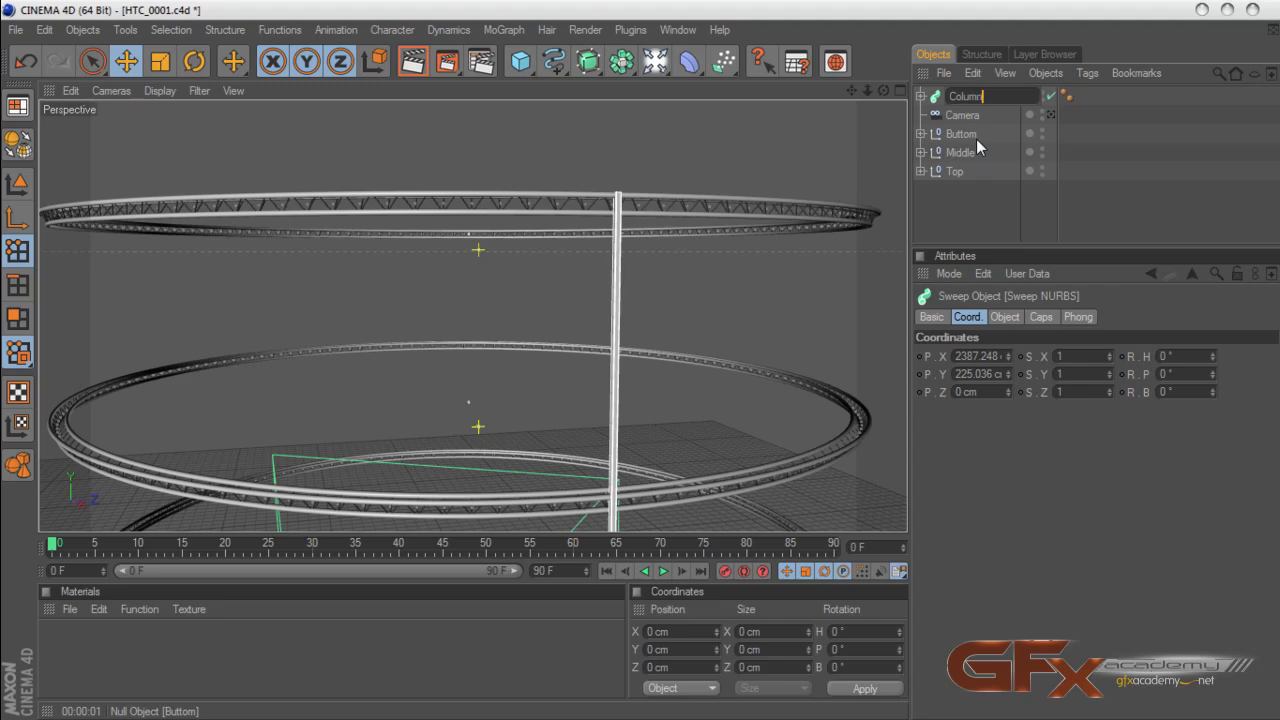
{"action": "type", "text": "e"}
{"action": "key", "text": "Return"}
{"action": "left_click", "coordinate": [970, 190]}
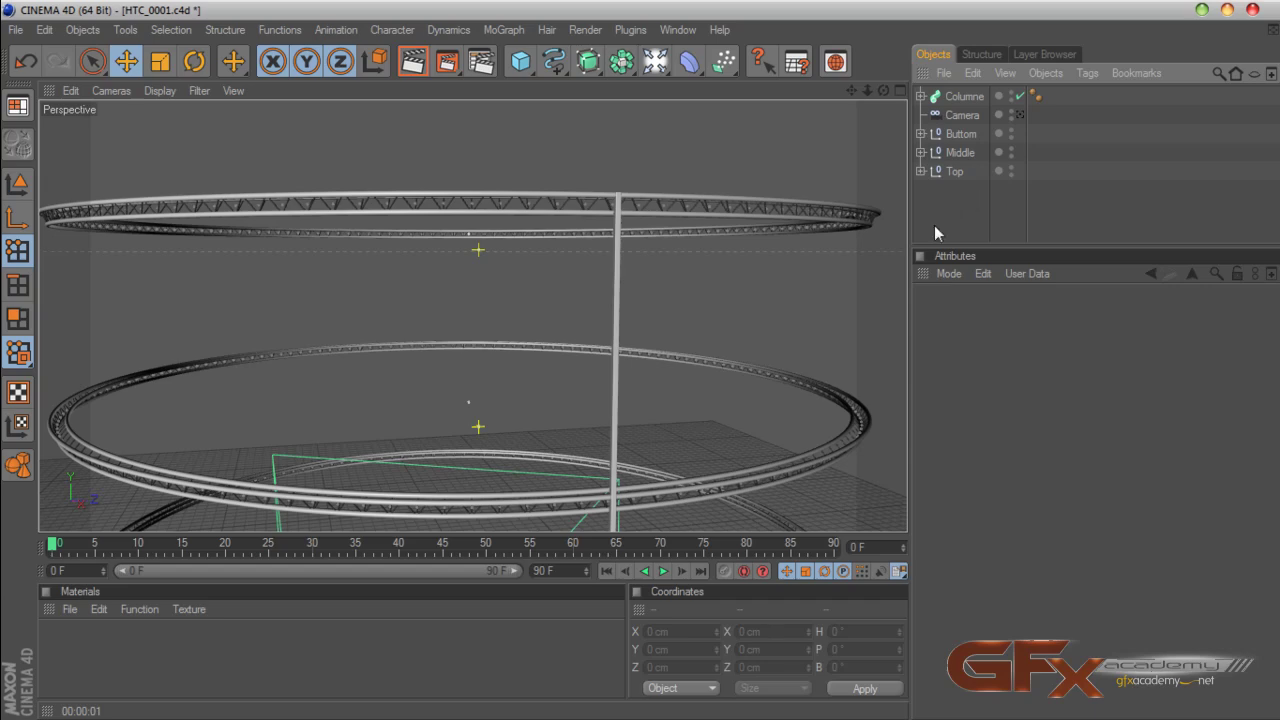
Add a MoGraph Cloner Object as the parent of Columne and name the cloner Columns
{"action": "left_click_drag", "start_coordinate": [883, 90], "coordinate": [846, 158]}
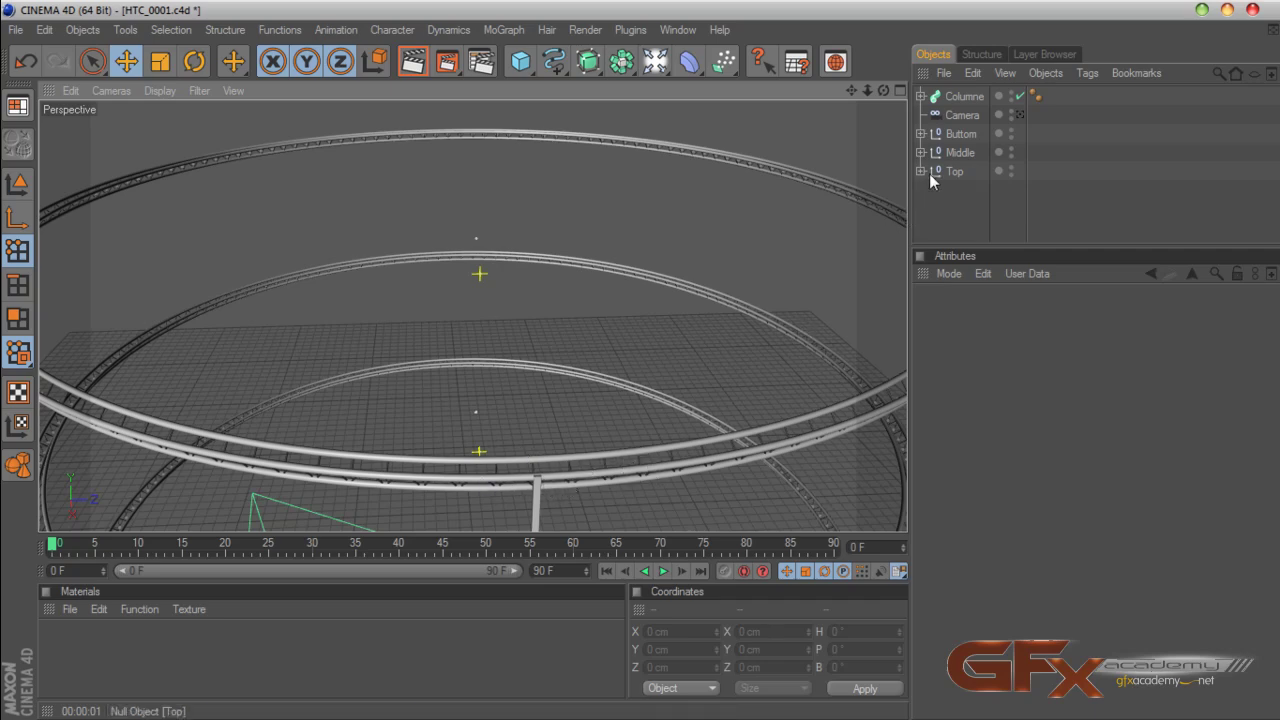
{"action": "left_click", "coordinate": [961, 98]}
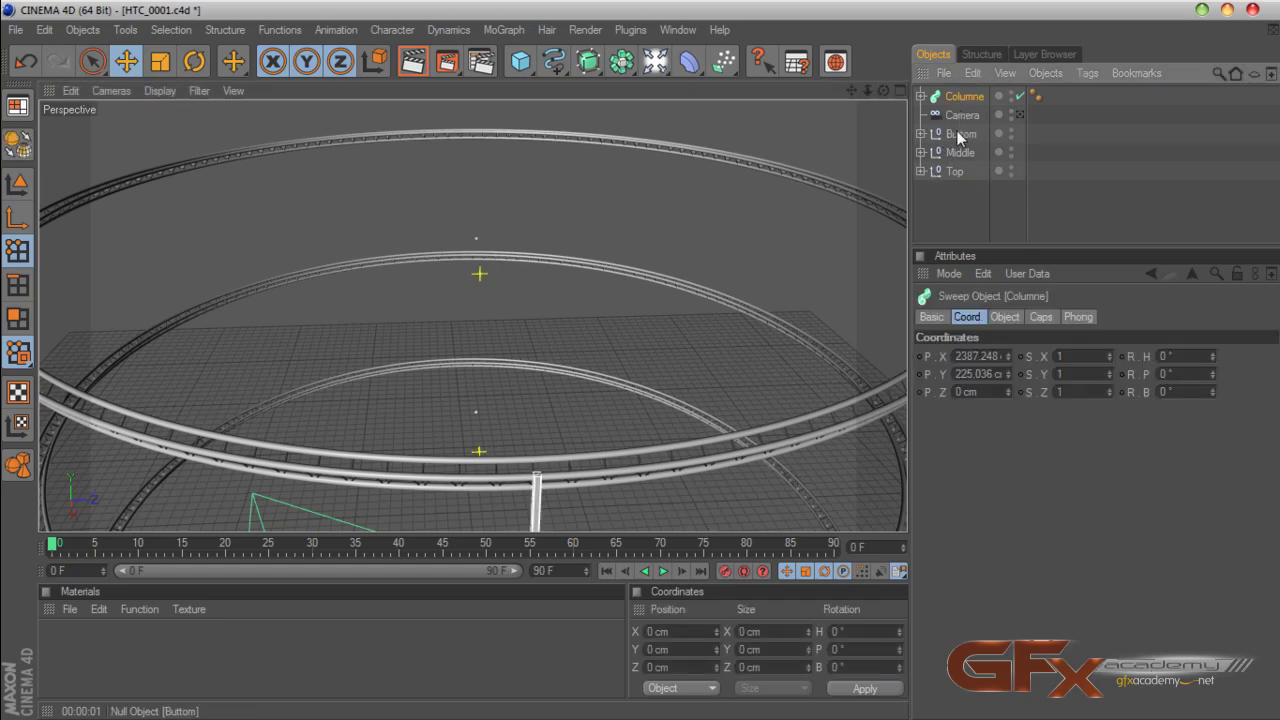
{"action": "left_click", "coordinate": [504, 29]}
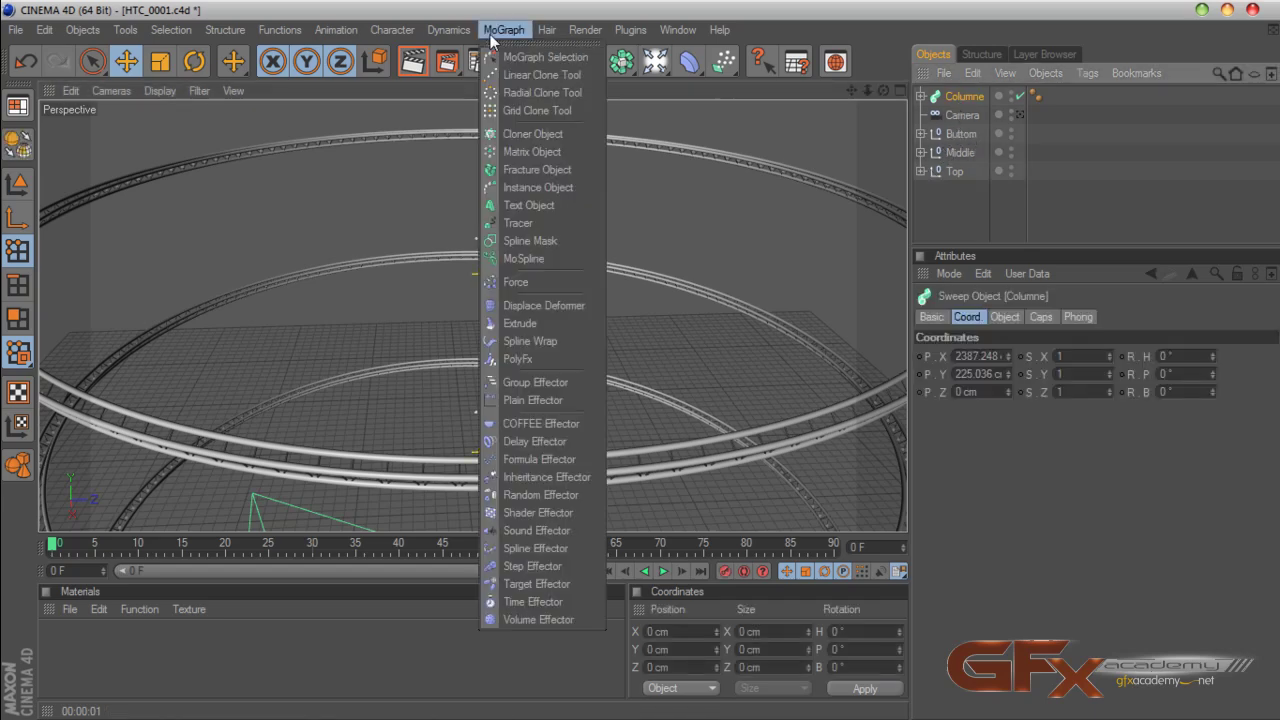
{"action": "left_click", "coordinate": [532, 134]}
{"action": "left_click_drag", "start_coordinate": [965, 116], "coordinate": [968, 101]}
{"action": "double_click", "coordinate": [968, 97]}
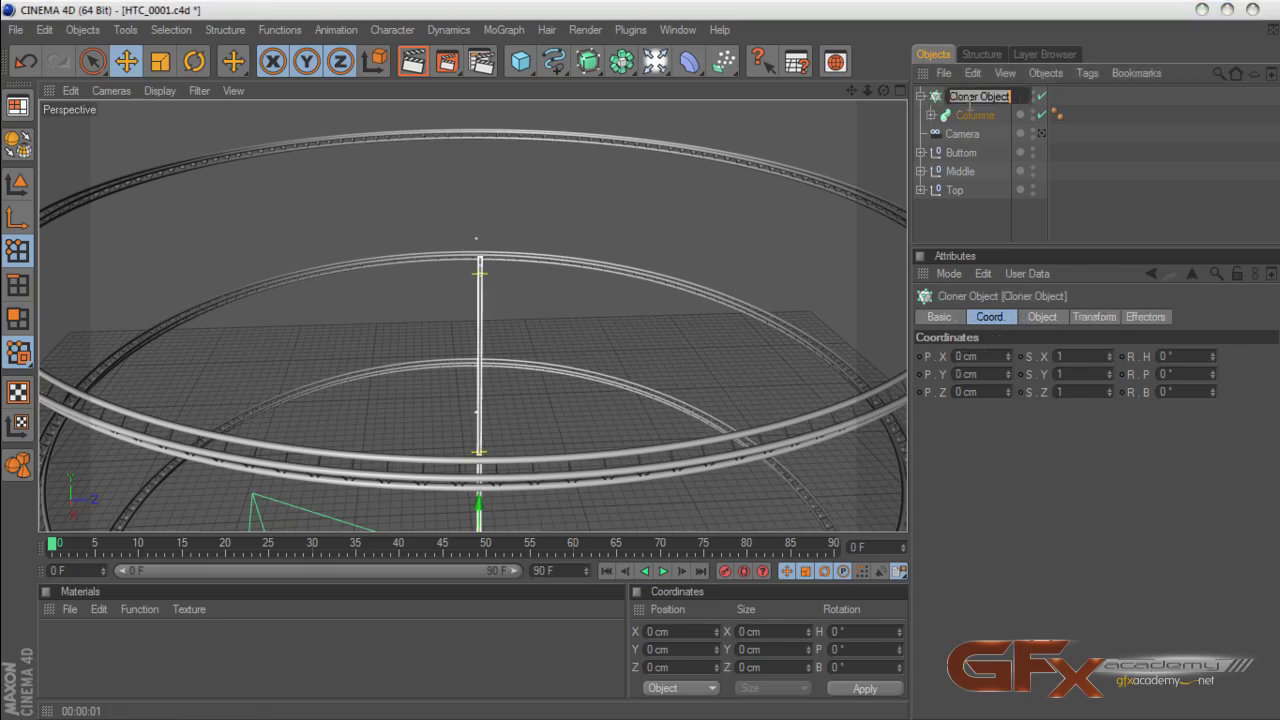
{"action": "type", "text": "Columns"}
{"action": "key", "text": "Return"}
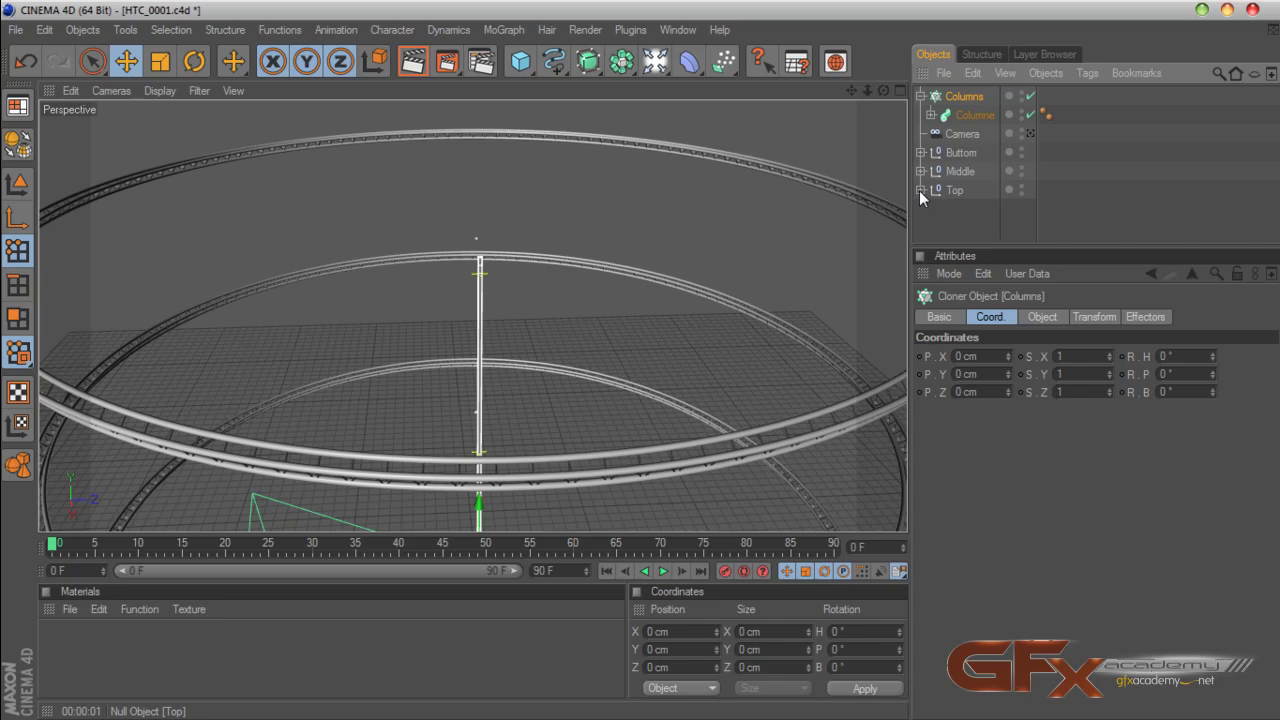
Expand the Middle group and its OuterBig sweep in an enlarged object list to expose the Big circle
{"action": "left_click", "coordinate": [923, 177]}
{"action": "left_click", "coordinate": [921, 172]}
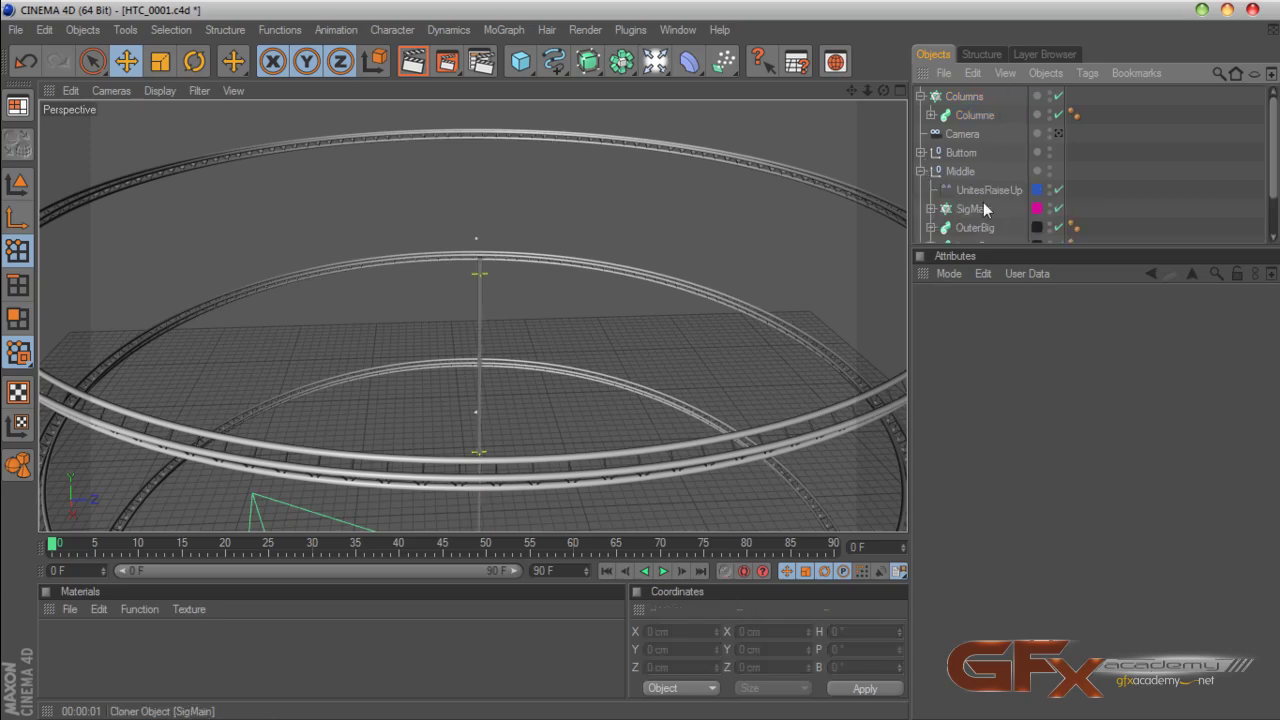
{"action": "scroll", "coordinate": [985, 208], "scroll_direction": "down", "scroll_amount": 2}
{"action": "left_click", "coordinate": [972, 179]}
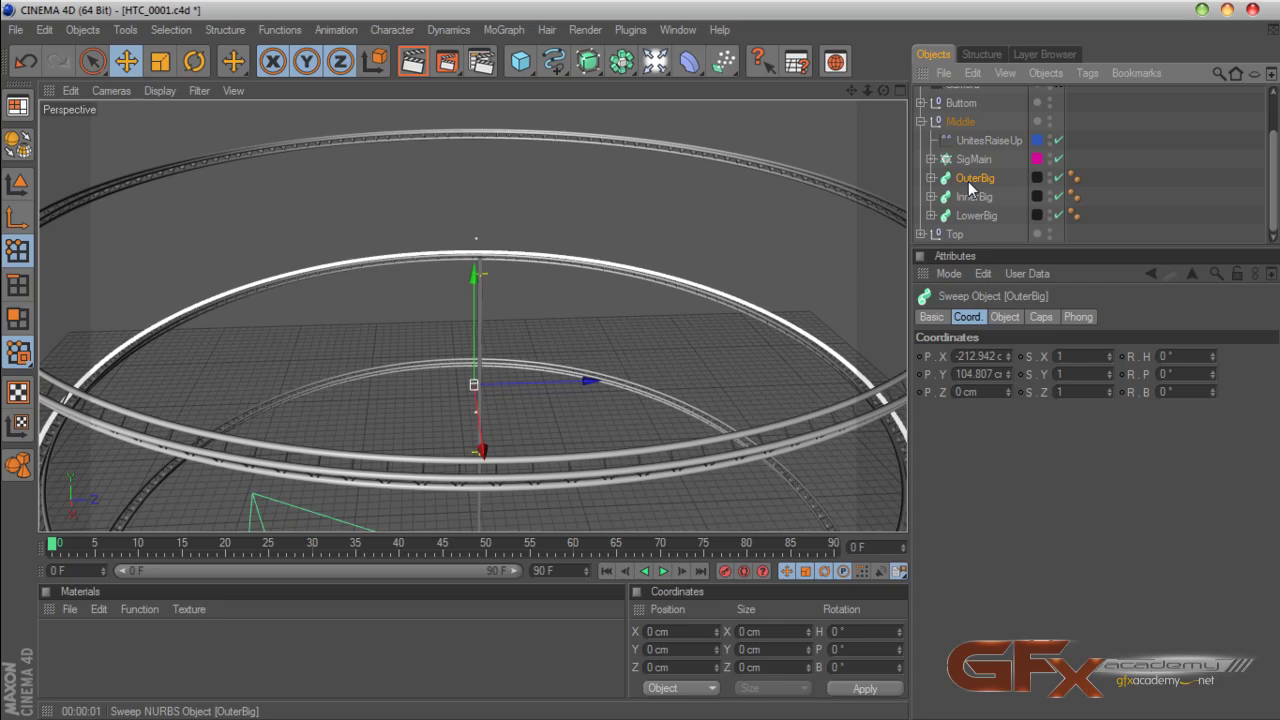
{"action": "left_click", "coordinate": [931, 178]}
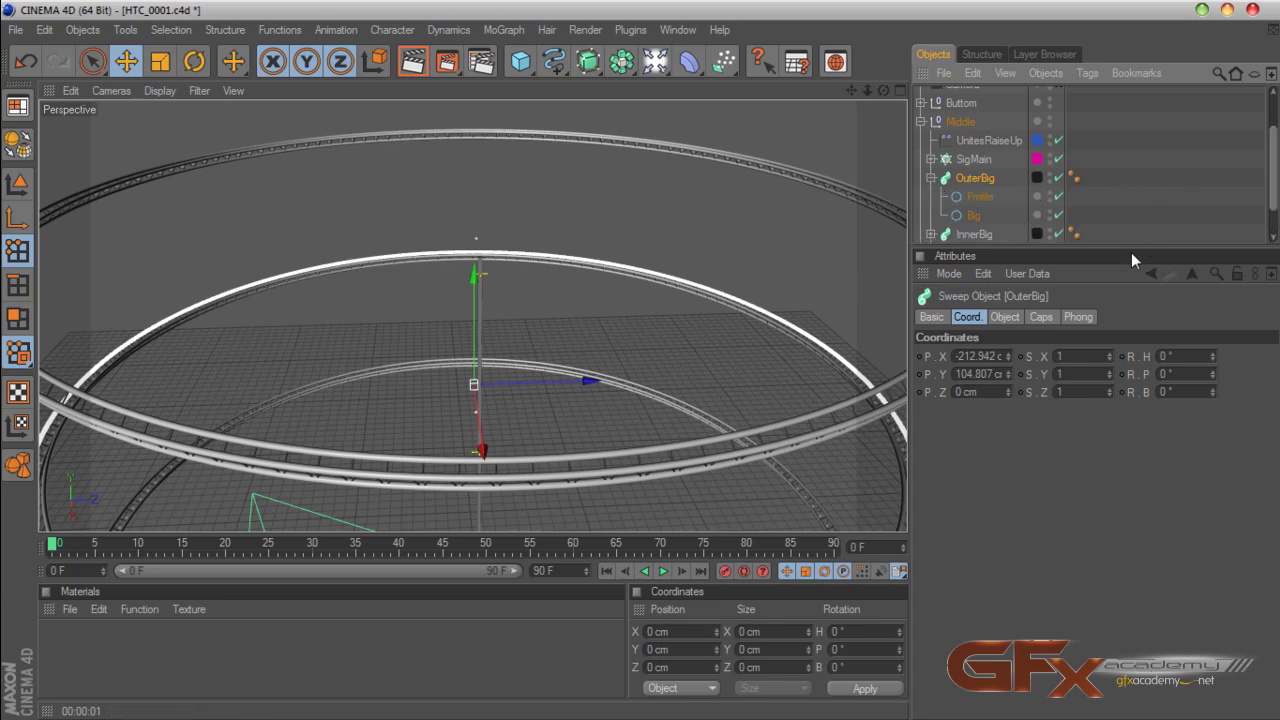
{"action": "left_click_drag", "start_coordinate": [1131, 252], "coordinate": [1131, 342]}
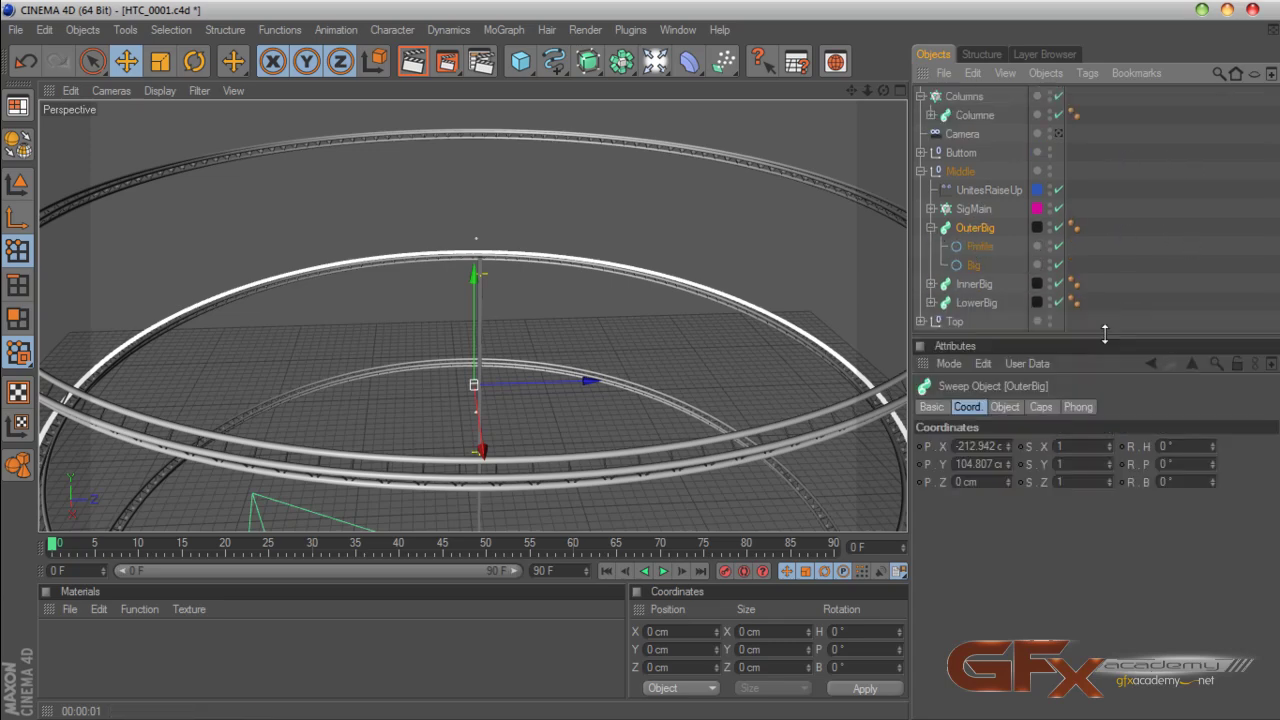
Set the Columns cloner's distribution mode to Object
{"action": "left_click", "coordinate": [962, 97]}
{"action": "left_click", "coordinate": [1042, 406]}
{"action": "left_click", "coordinate": [1023, 446]}
{"action": "left_click", "coordinate": [1030, 460]}
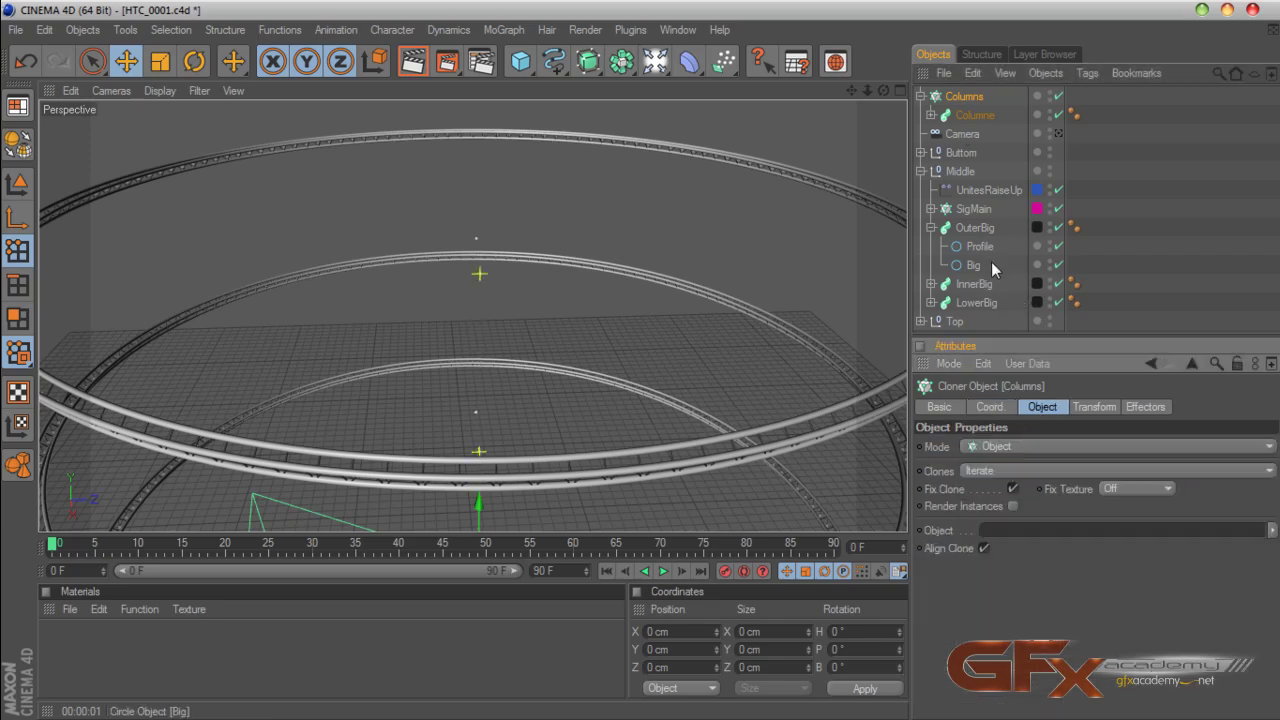
Try the Big circle of Middle's OuterBig as the Columns cloner's object, and collapse the Middle group
{"action": "left_click_drag", "start_coordinate": [973, 266], "coordinate": [1011, 529]}
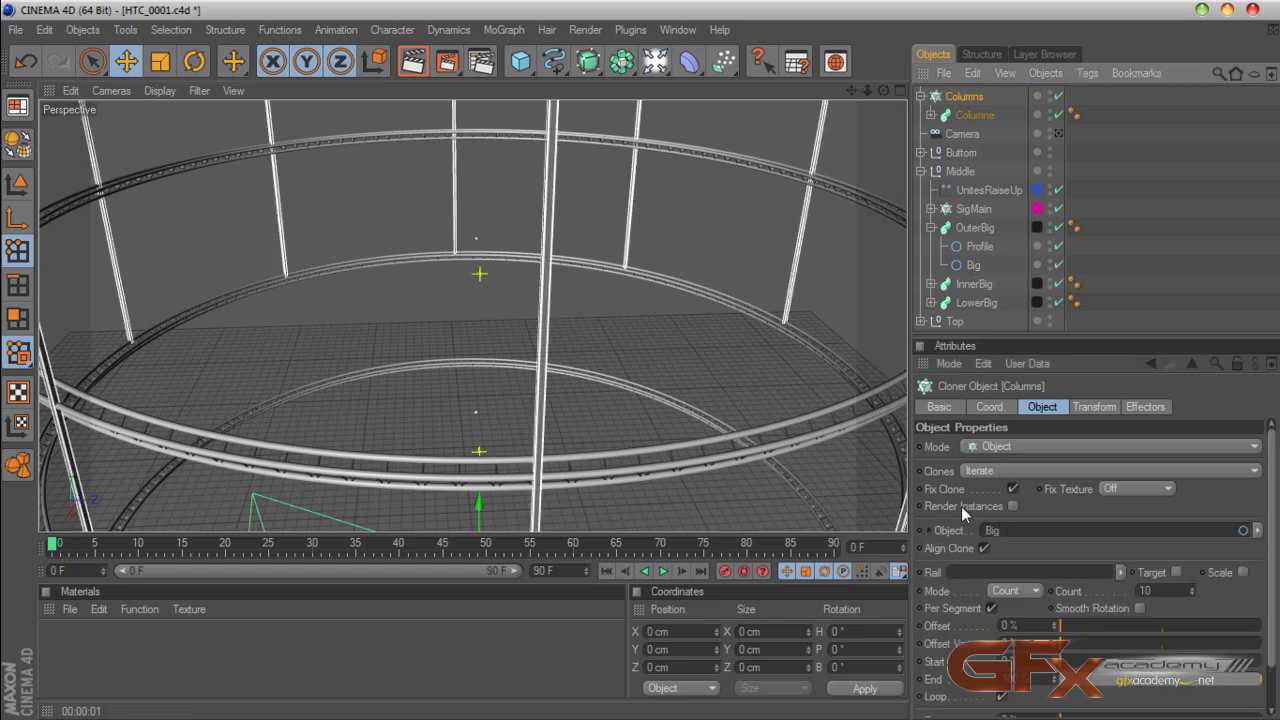
{"action": "scroll", "coordinate": [674, 269], "scroll_direction": "down", "scroll_amount": 8}
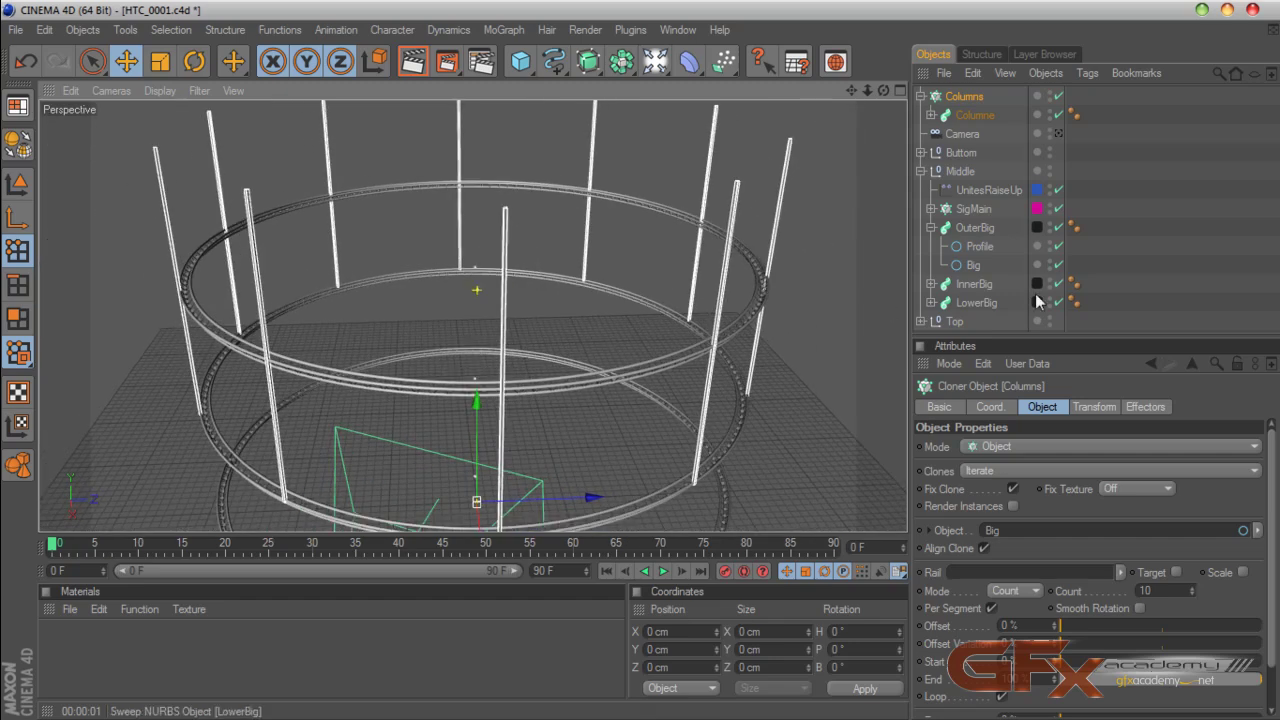
{"action": "left_click", "coordinate": [931, 228]}
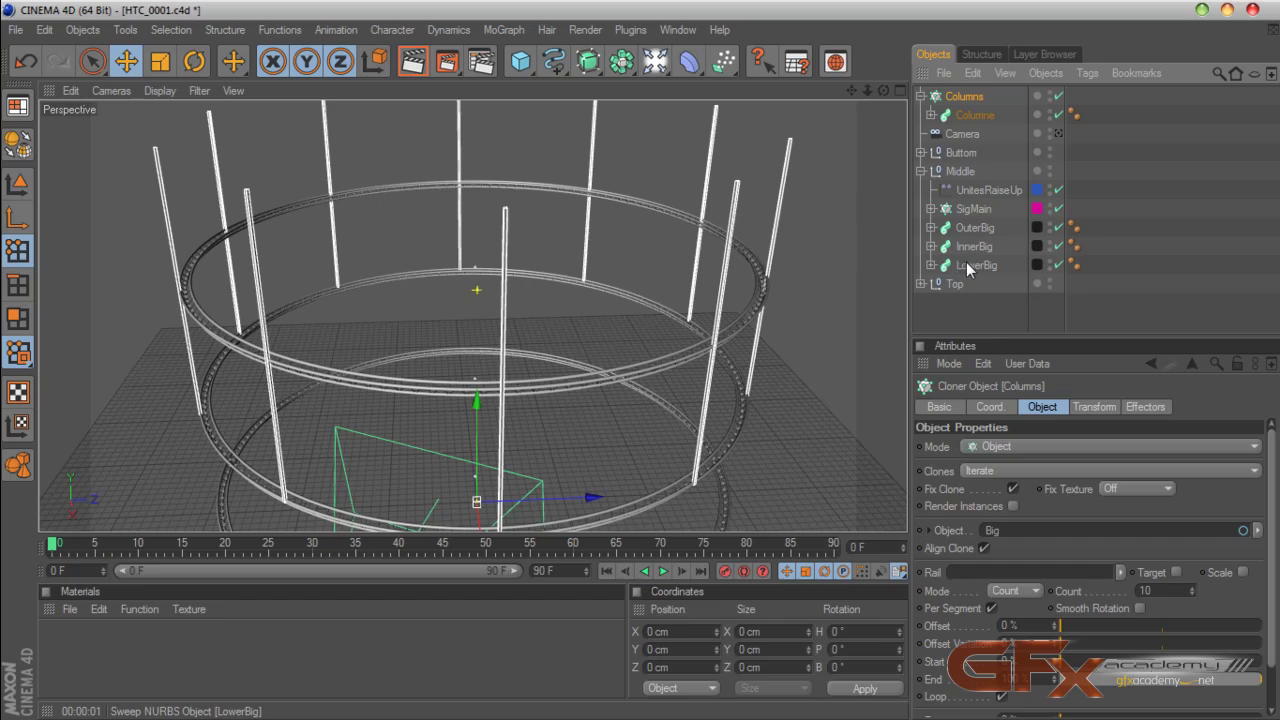
{"action": "left_click", "coordinate": [968, 266]}
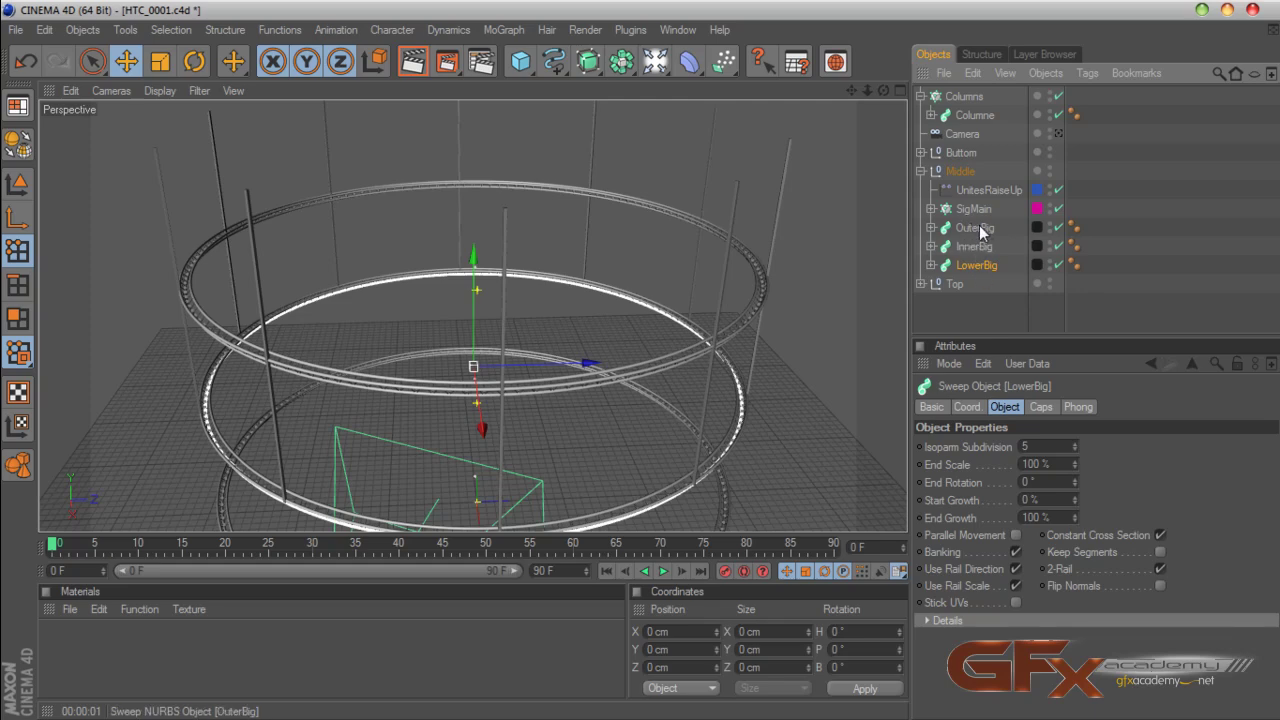
{"action": "left_click", "coordinate": [920, 171]}
Assign the Big circle from the Buttom group's OuterBig sweep as the Columns cloner's object, and inspect the columns in Perspective
{"action": "left_click", "coordinate": [958, 152]}
{"action": "left_click", "coordinate": [920, 152]}
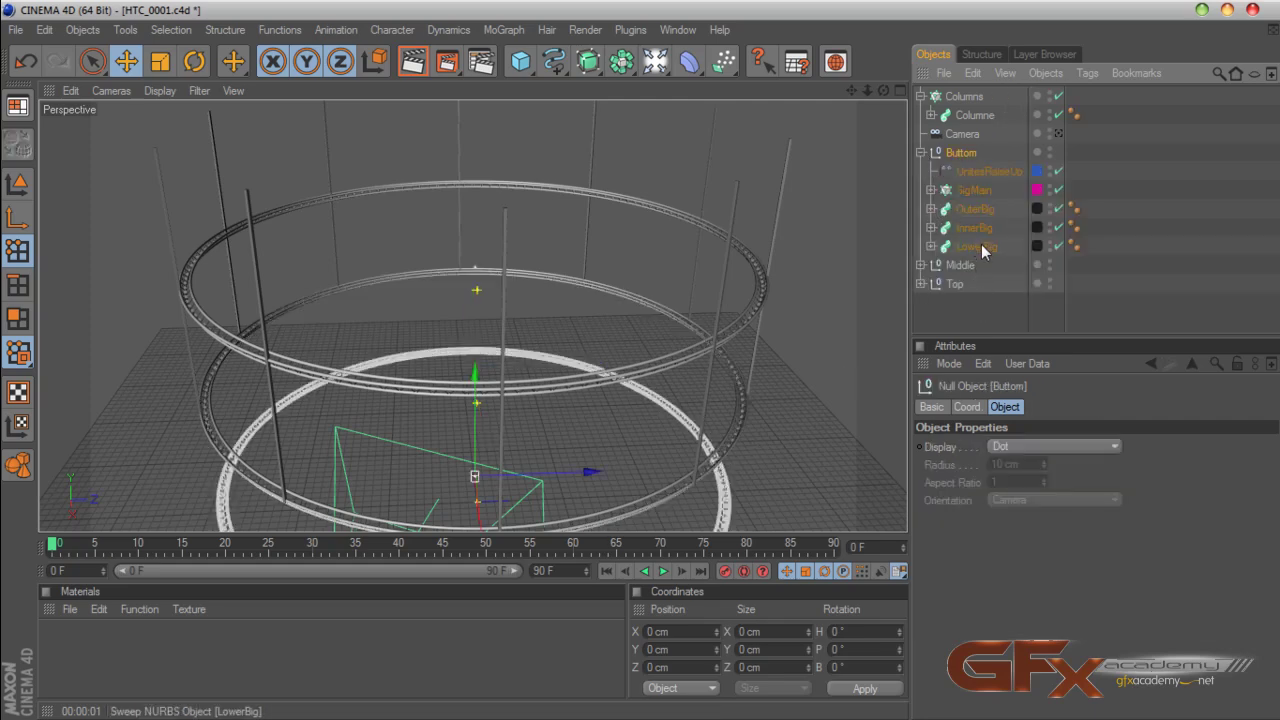
{"action": "left_click", "coordinate": [971, 208]}
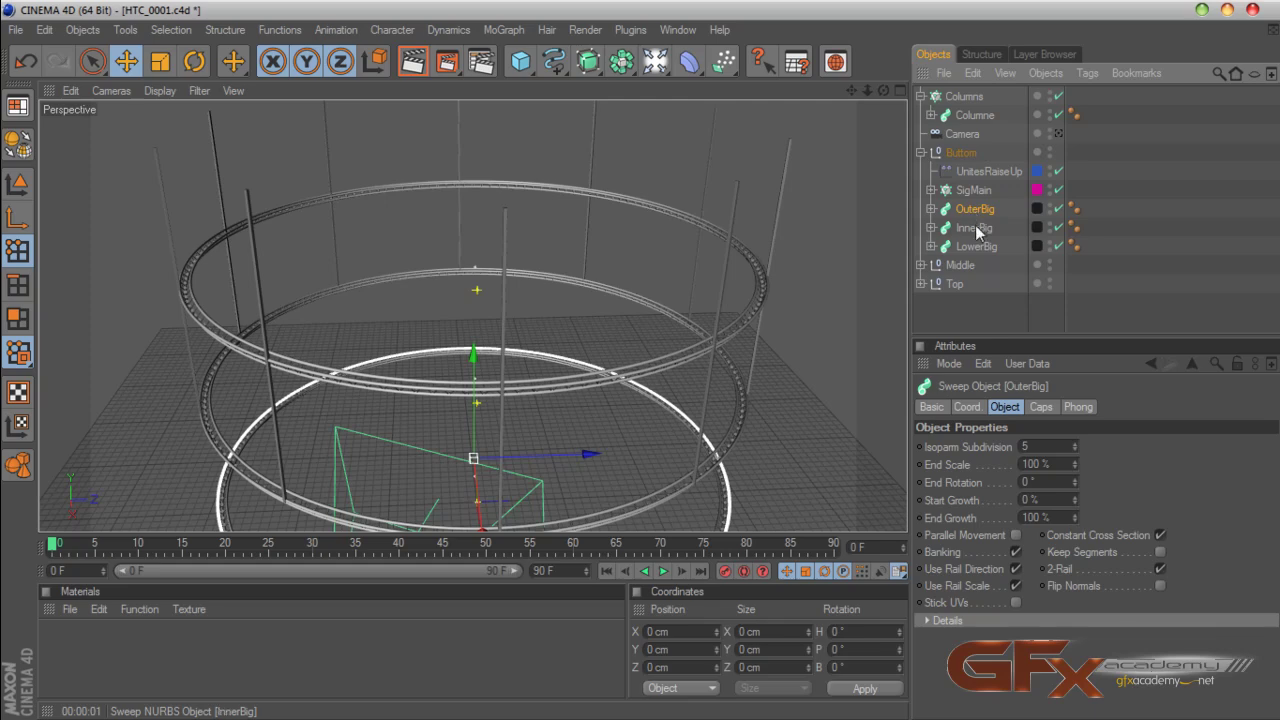
{"action": "left_click", "coordinate": [931, 209]}
{"action": "left_click", "coordinate": [964, 96]}
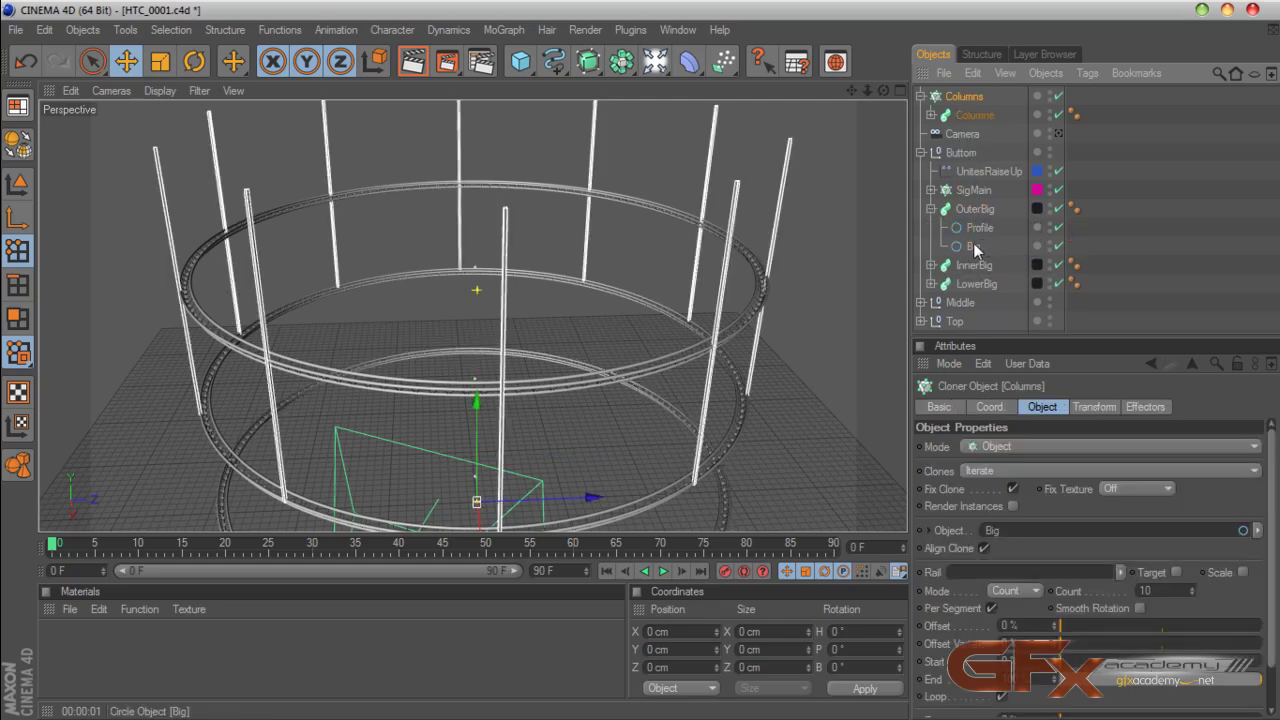
{"action": "left_click_drag", "start_coordinate": [974, 245], "coordinate": [1008, 532]}
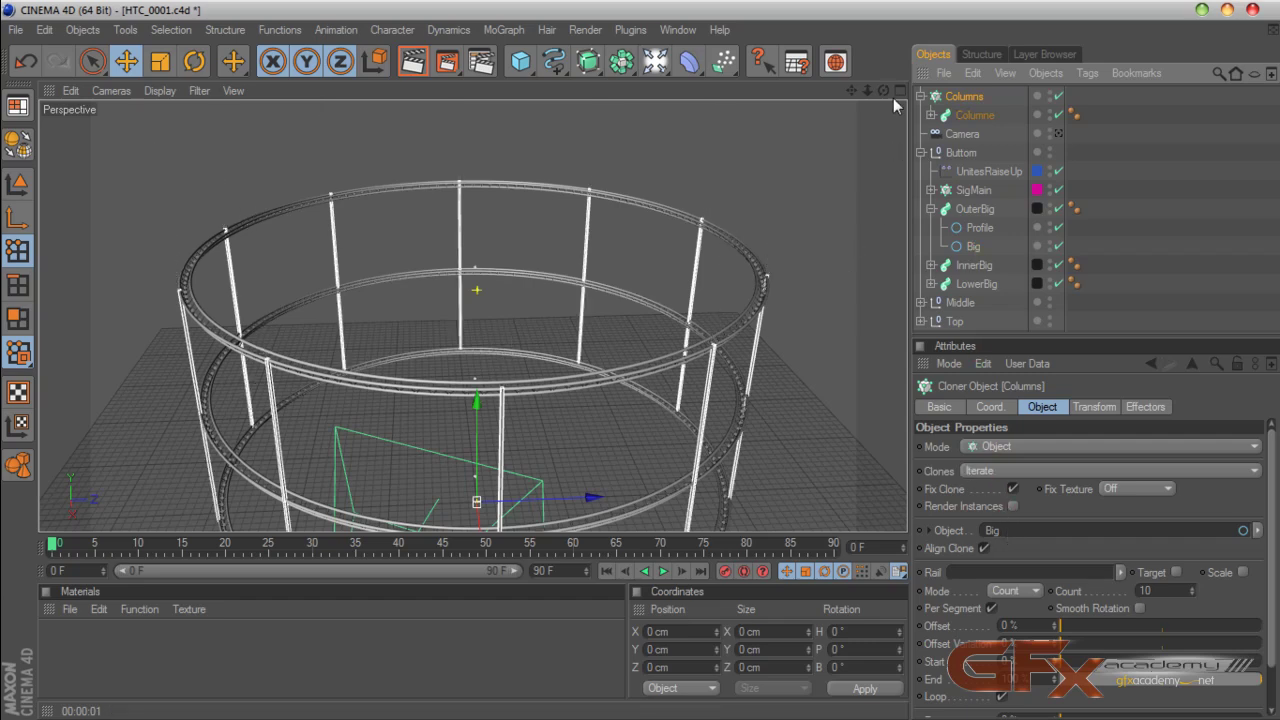
{"action": "mouse_move", "coordinate": [884, 91]}
{"action": "left_mouse_down"}
{"action": "mouse_move", "coordinate": [882, 40]}
{"action": "mouse_move", "coordinate": [882, 62]}
{"action": "mouse_move", "coordinate": [832, 64]}
{"action": "mouse_move", "coordinate": [878, 91]}
{"action": "mouse_move", "coordinate": [864, 146]}
{"action": "mouse_move", "coordinate": [885, 80]}
{"action": "left_mouse_up"}
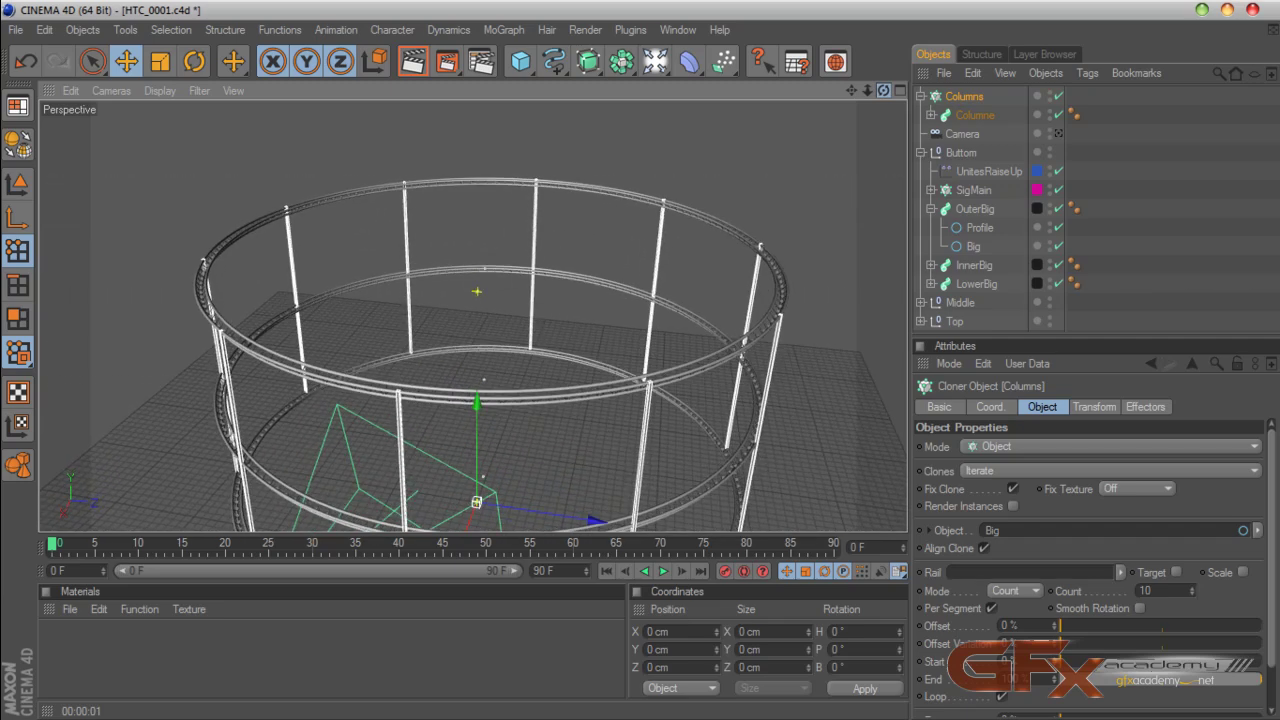
Enlarge the object list, render the view through the scene camera to check the columns, and return to the Perspective view
{"action": "left_click_drag", "start_coordinate": [1004, 333], "coordinate": [999, 378]}
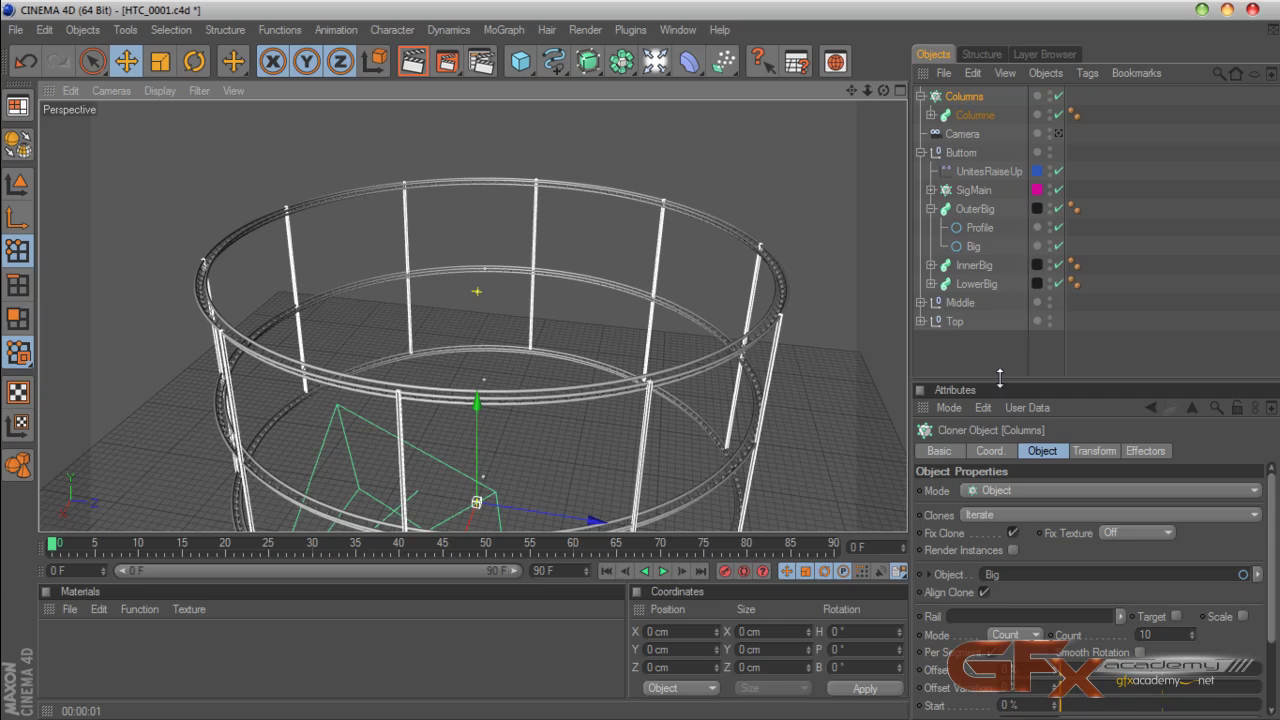
{"action": "left_click", "coordinate": [1058, 133]}
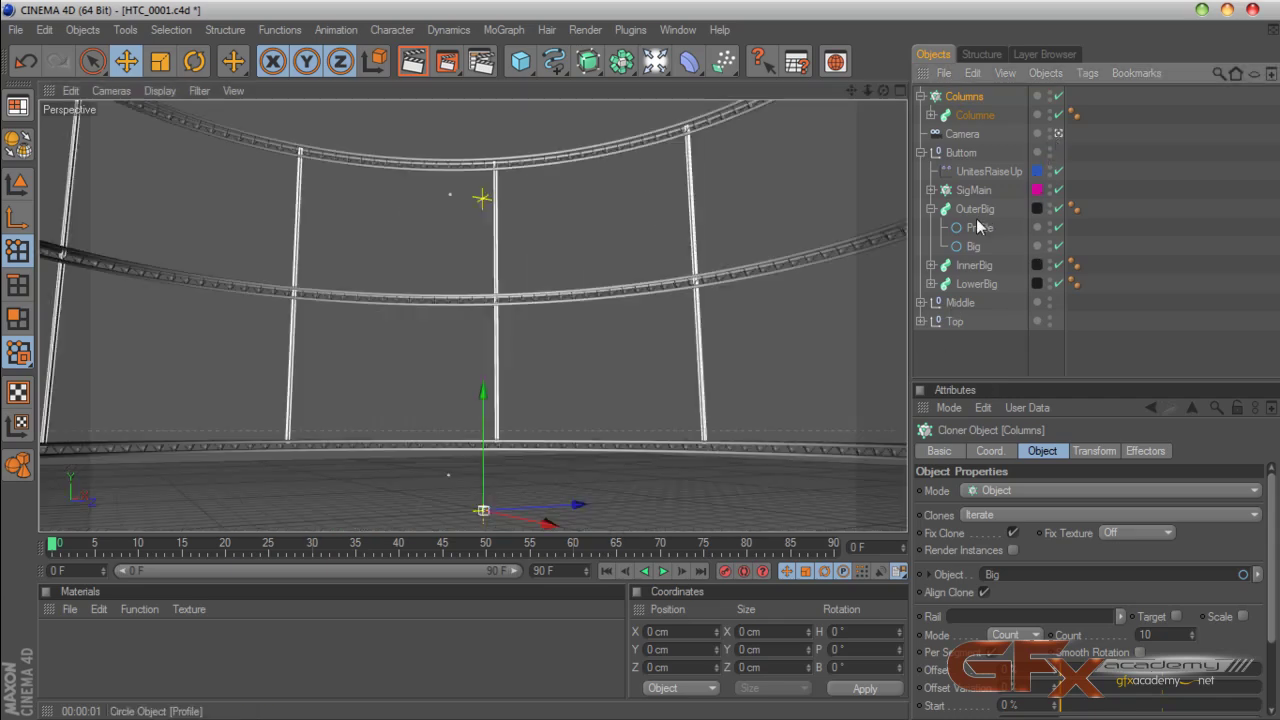
{"action": "left_click", "coordinate": [1107, 230]}
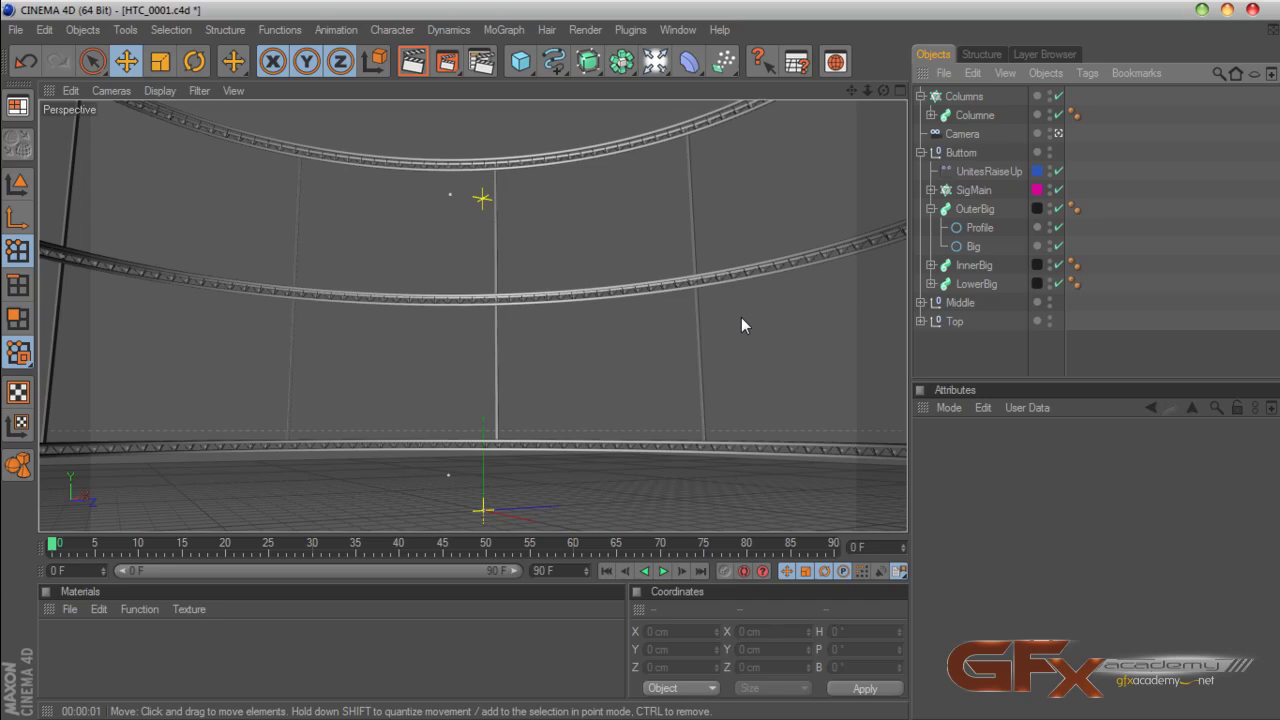
{"action": "left_click", "coordinate": [413, 61]}
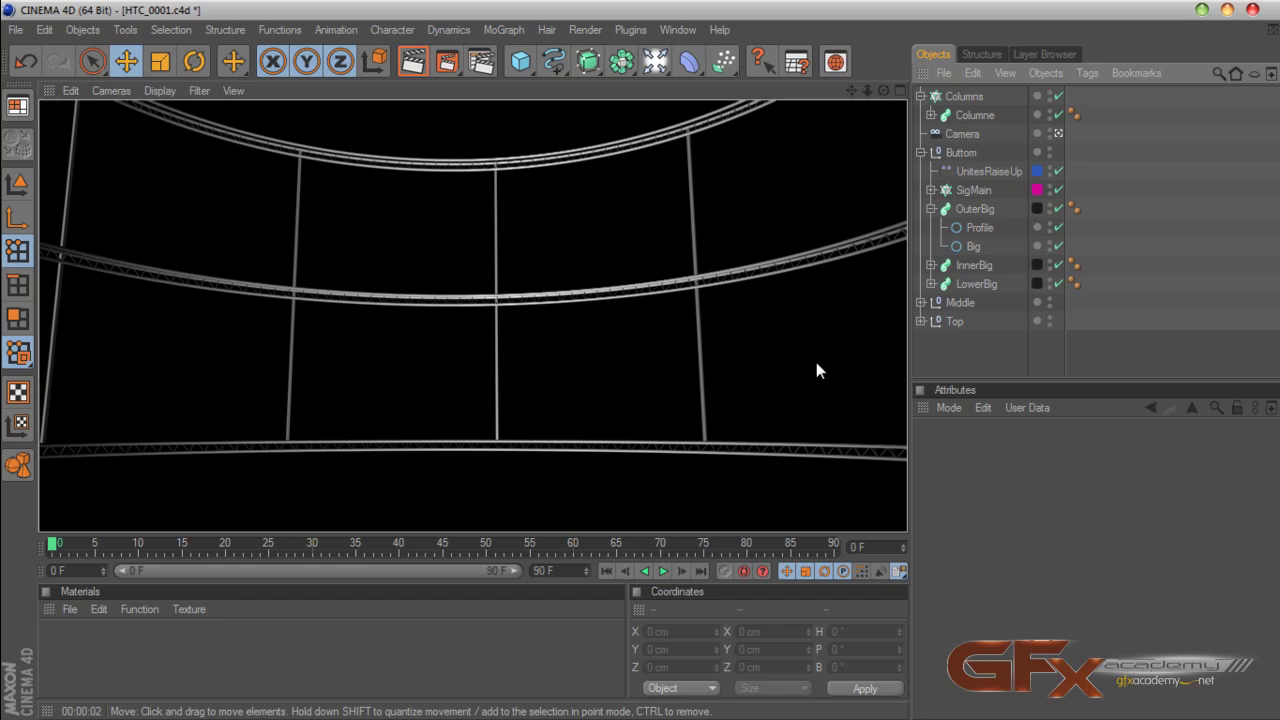
{"action": "left_click", "coordinate": [1059, 134]}
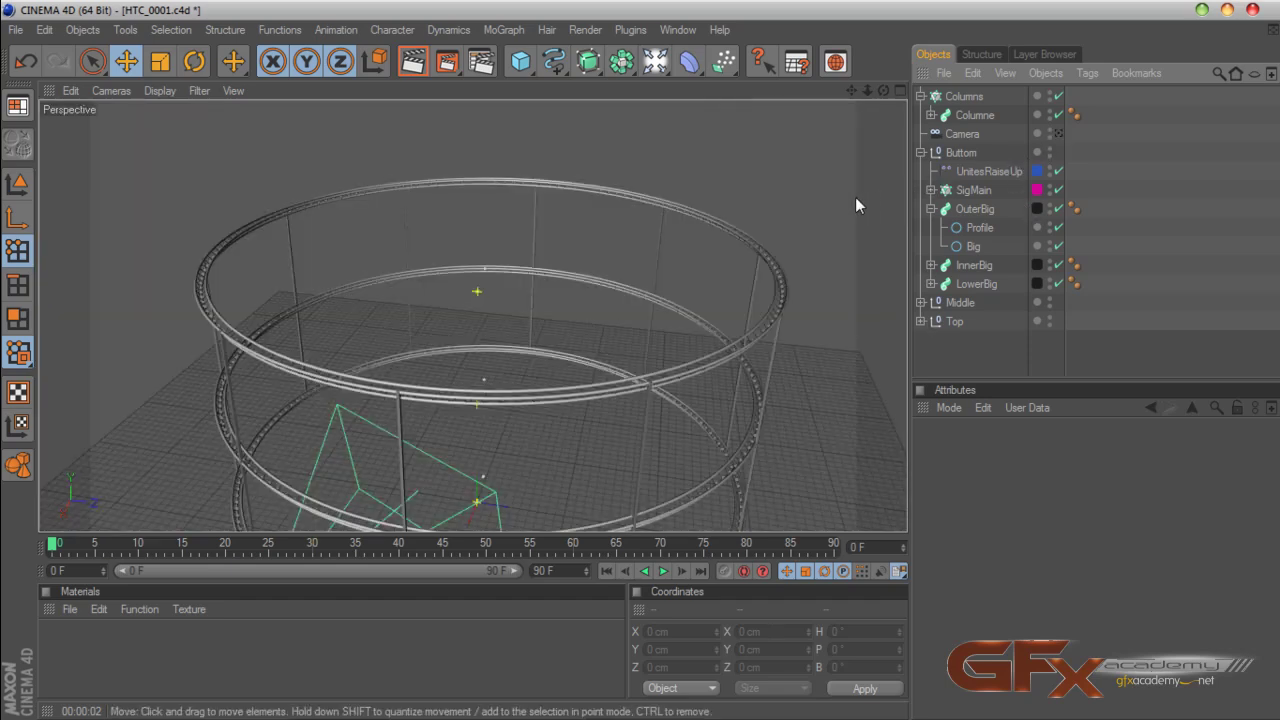
Select the Columne sweep and disable the Columns cloner to isolate the single original column
{"action": "scroll", "coordinate": [854, 198], "scroll_direction": "up", "scroll_amount": 5}
{"action": "left_click_drag", "start_coordinate": [851, 91], "coordinate": [876, 76]}
{"action": "scroll", "coordinate": [797, 124], "scroll_direction": "up", "scroll_amount": 4}
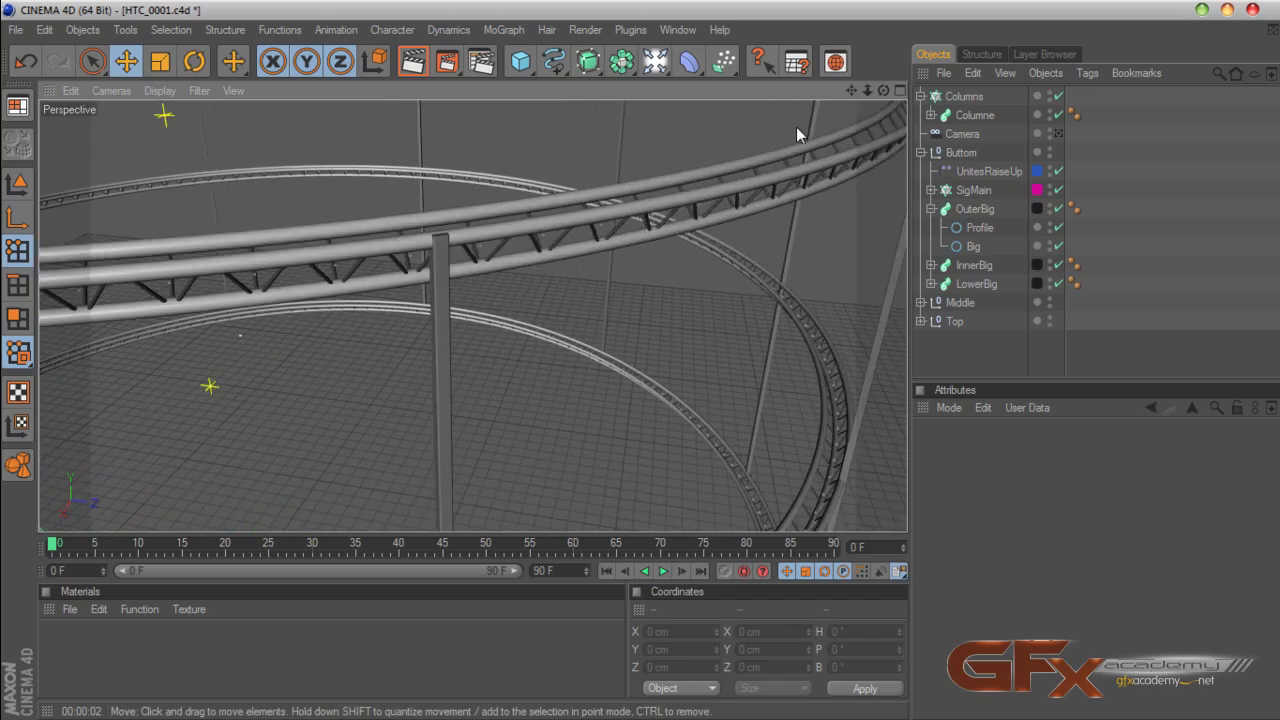
{"action": "scroll", "coordinate": [796, 127], "scroll_direction": "up", "scroll_amount": 2}
{"action": "left_click", "coordinate": [961, 118]}
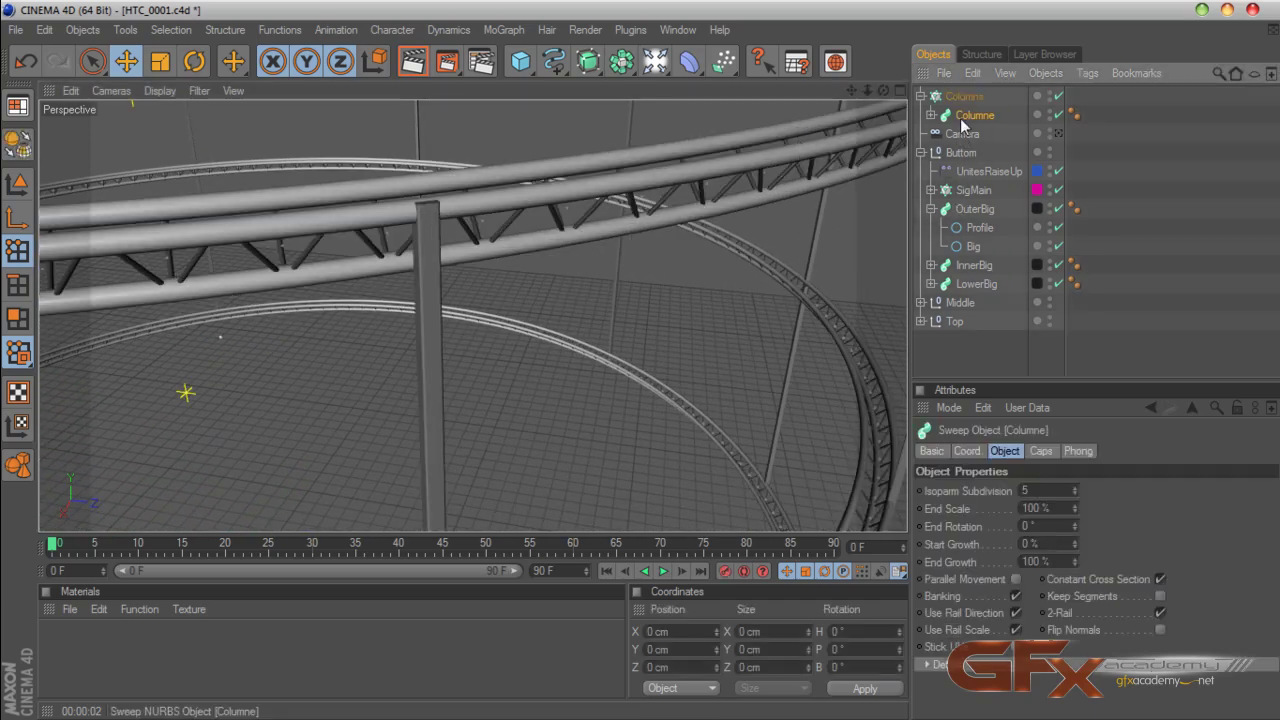
{"action": "left_click", "coordinate": [1058, 96]}
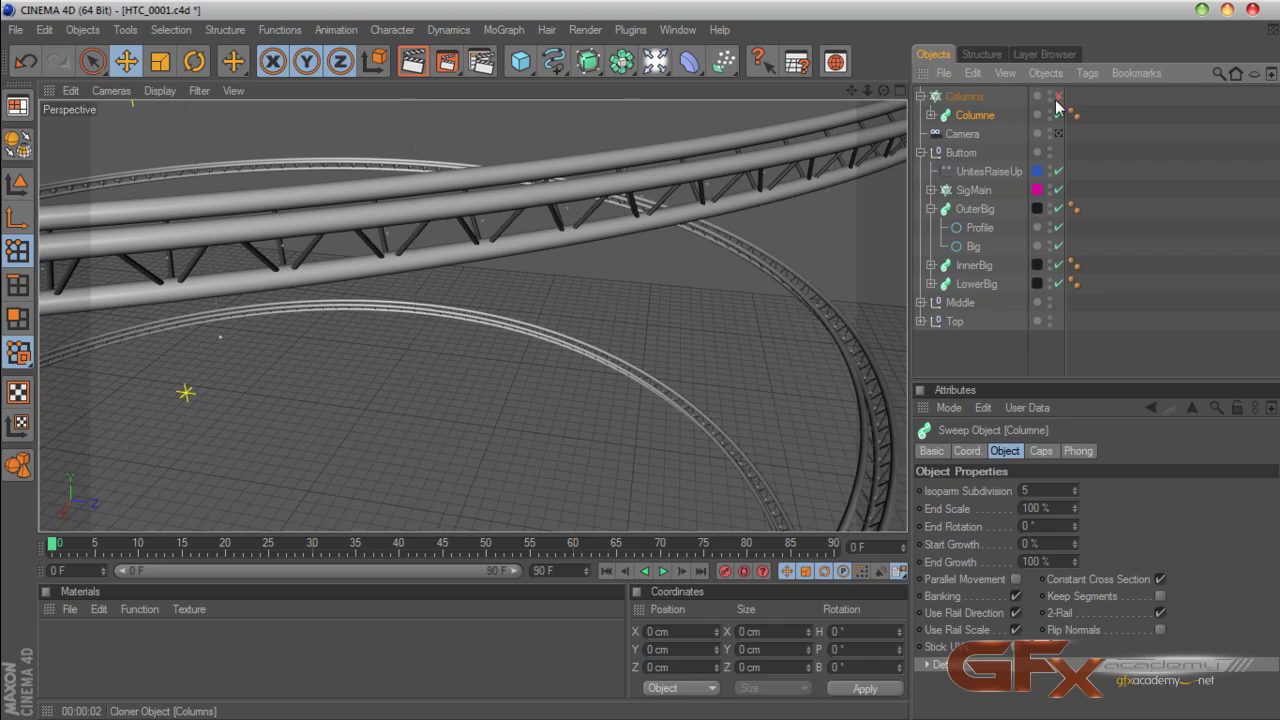
{"action": "scroll", "coordinate": [766, 251], "scroll_direction": "down", "scroll_amount": 10}
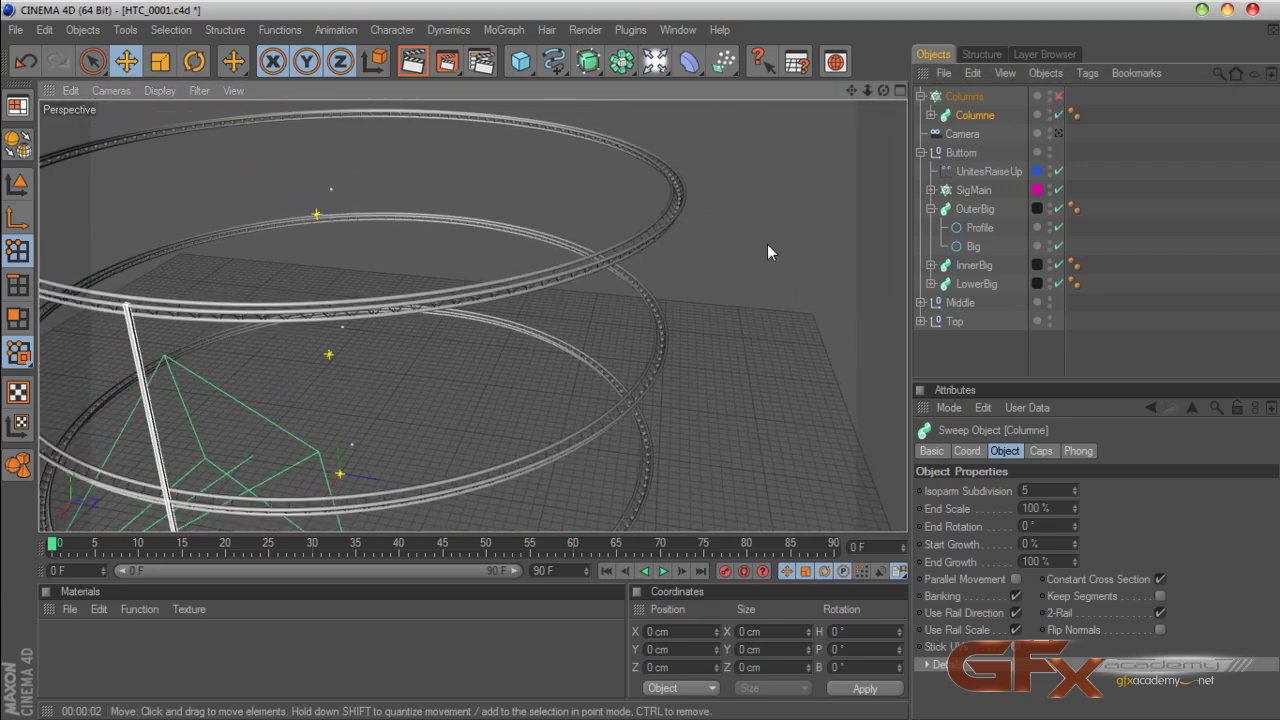
{"action": "left_click_drag", "start_coordinate": [851, 91], "coordinate": [643, 362]}
{"action": "scroll", "coordinate": [782, 186], "scroll_direction": "up", "scroll_amount": 8}
{"action": "left_click_drag", "start_coordinate": [851, 91], "coordinate": [837, 212]}
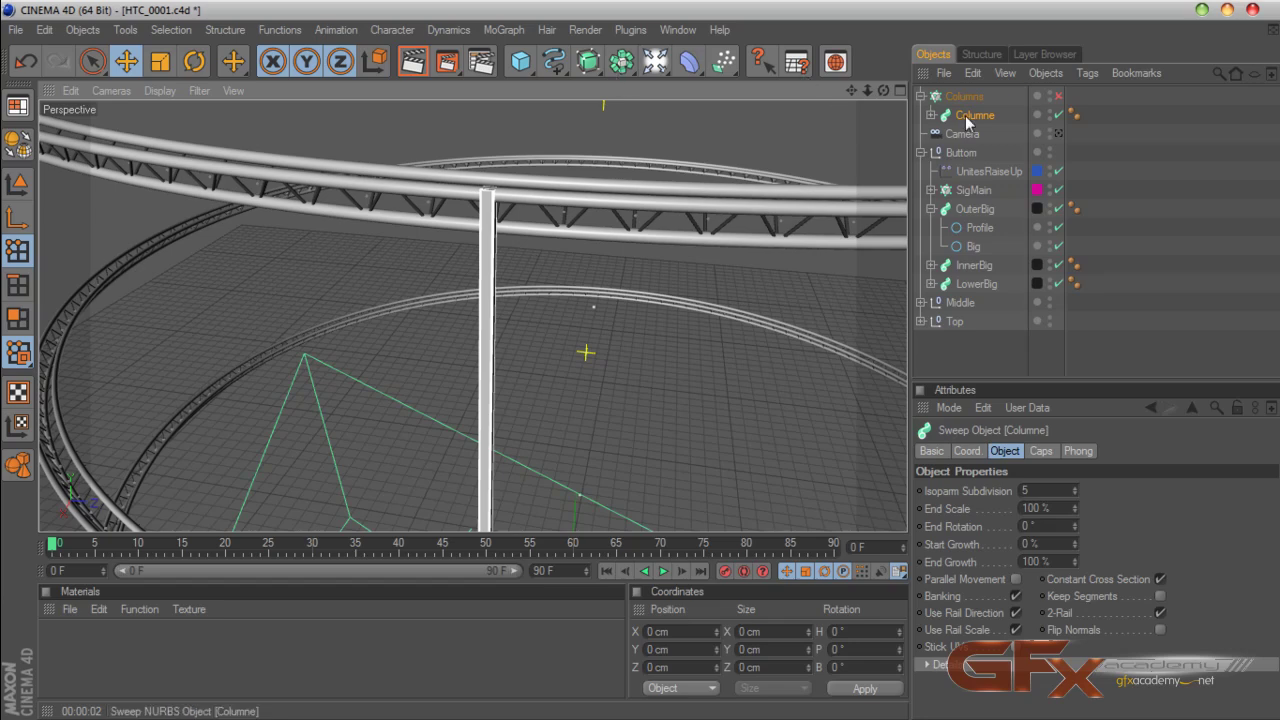
Add a MoGraph Cloner Object inside the Columns cloner and make the Columne sweep its child
{"action": "left_click", "coordinate": [503, 30]}
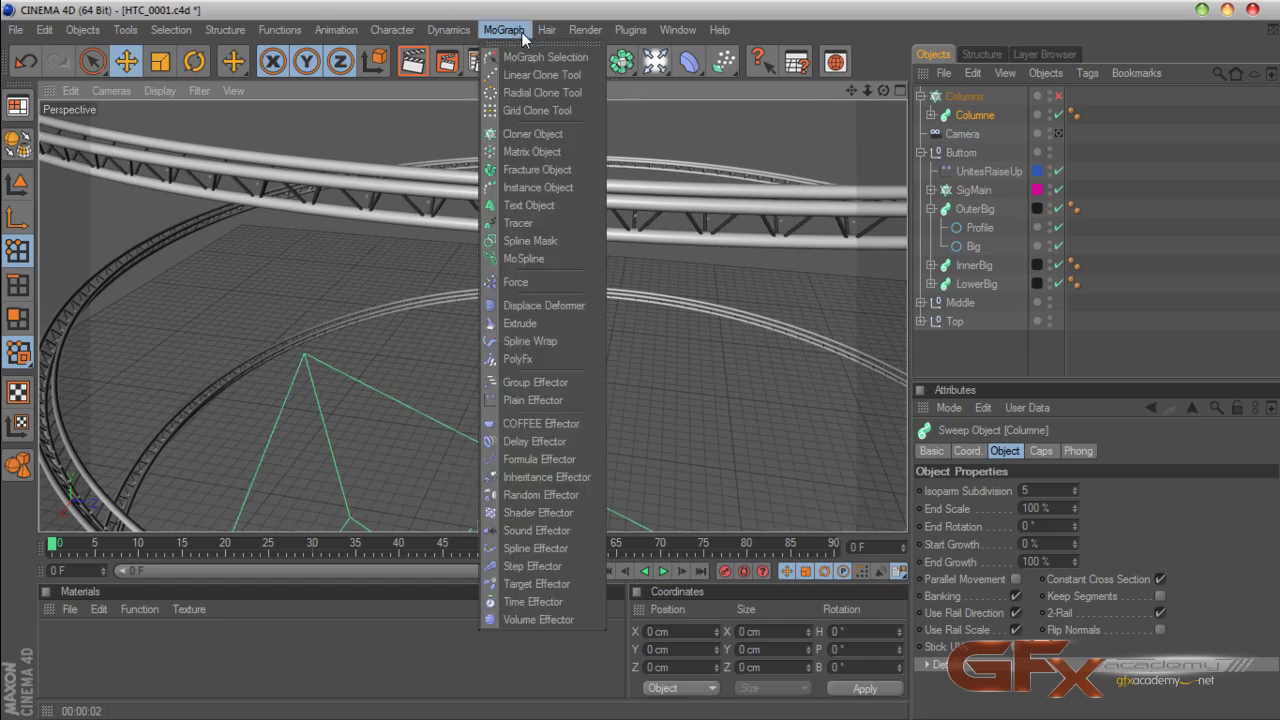
{"action": "left_click", "coordinate": [537, 136]}
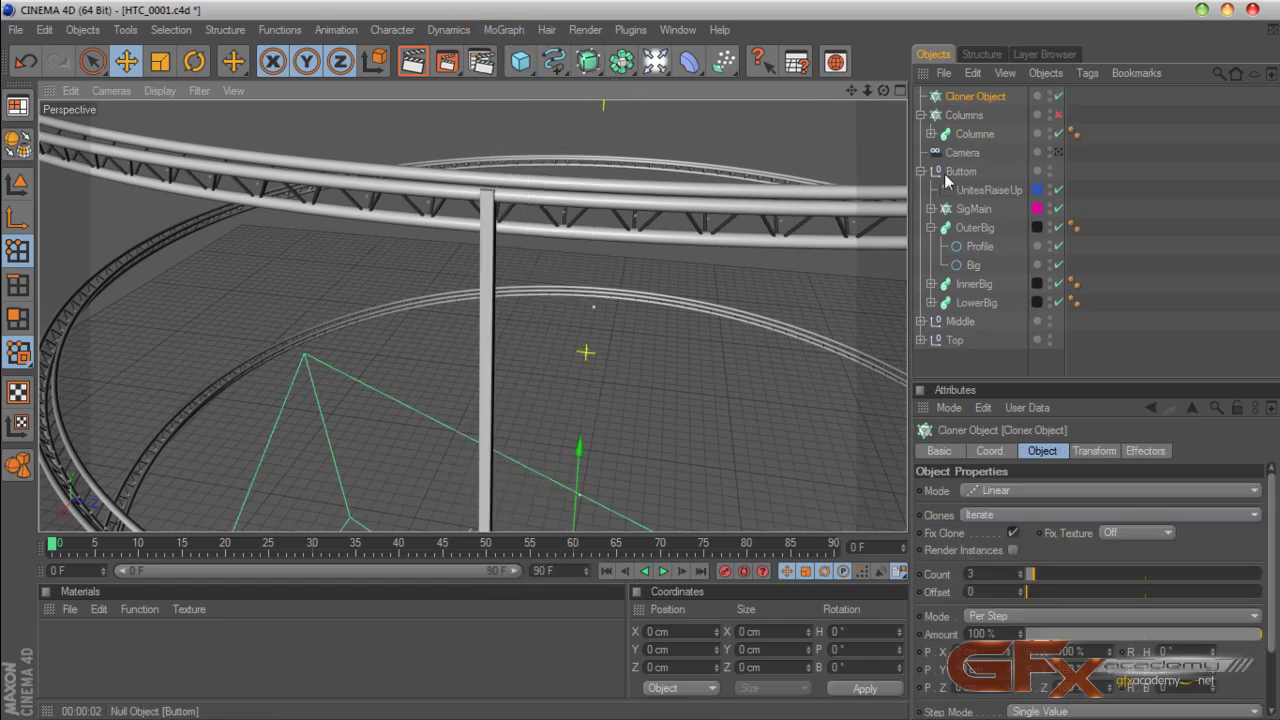
{"action": "left_click_drag", "start_coordinate": [966, 96], "coordinate": [973, 122]}
{"action": "left_click", "coordinate": [971, 118]}
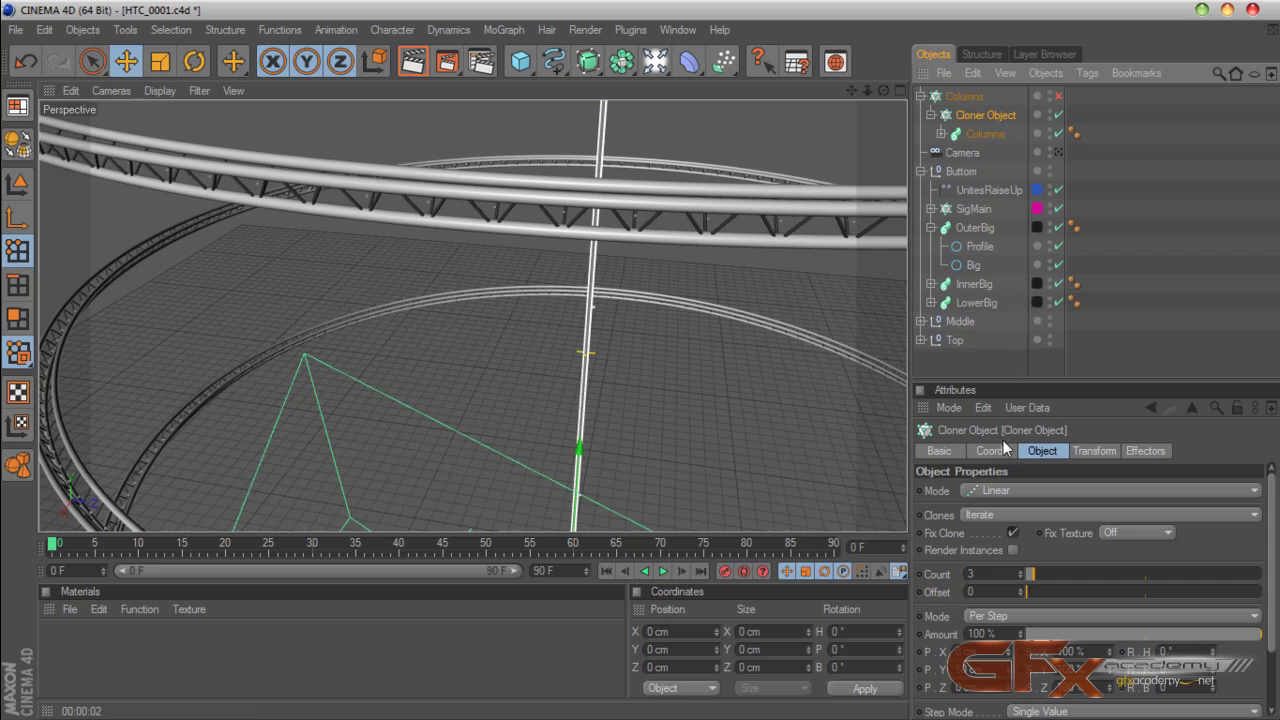
Try Radial mode on the nested Cloner Object and inspect the column arrangement
{"action": "left_click", "coordinate": [1009, 491]}
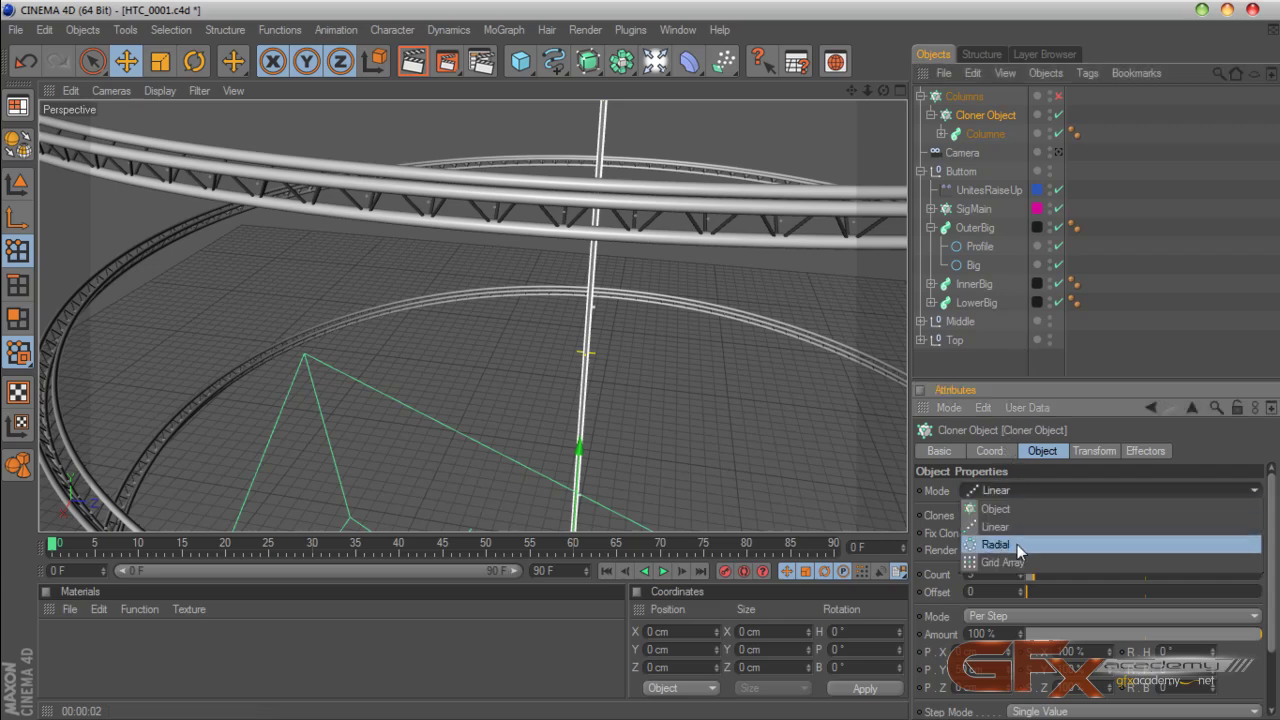
{"action": "left_click", "coordinate": [1018, 546]}
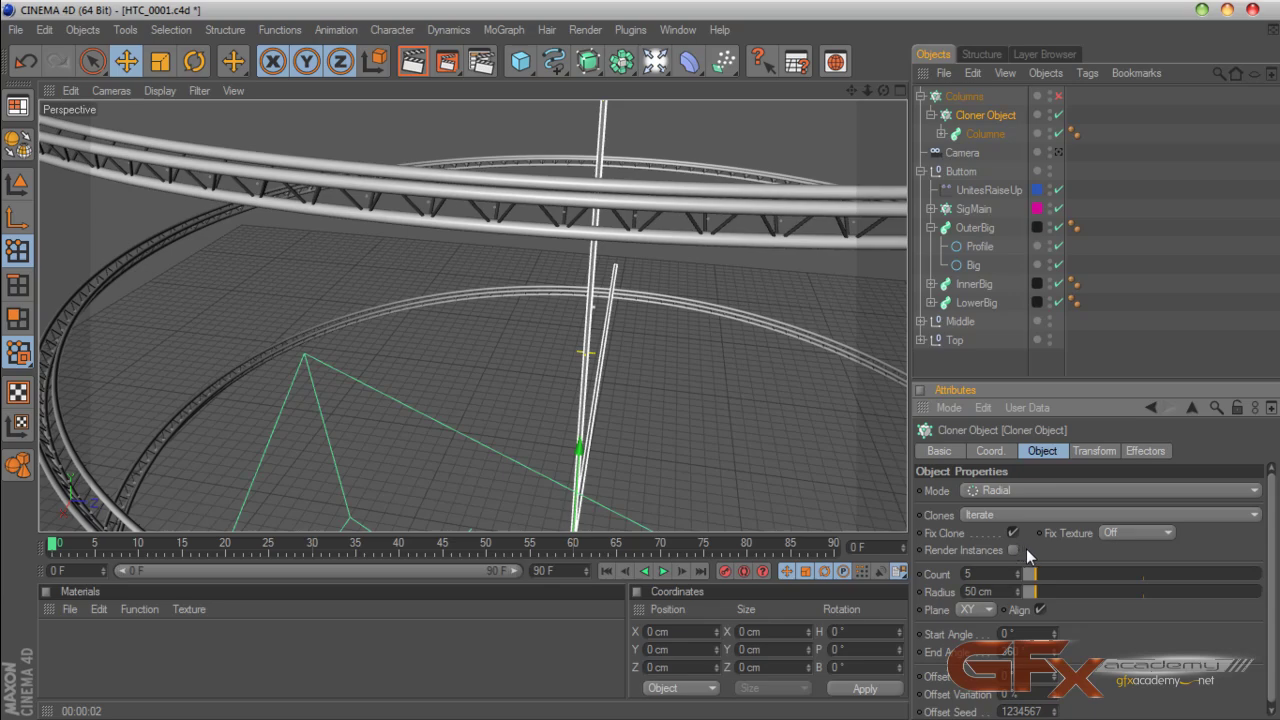
{"action": "left_click_drag", "start_coordinate": [883, 91], "coordinate": [948, 138]}
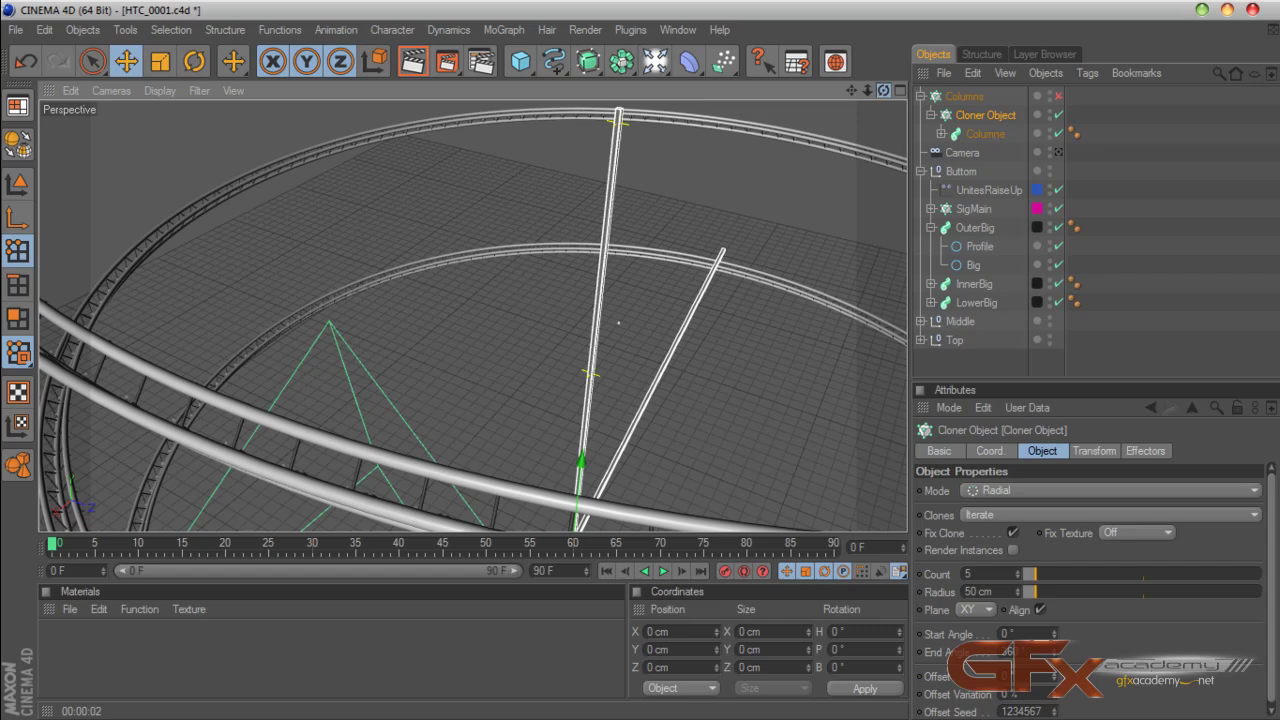
Set the nested Cloner Object to Grid Array mode with a count of 2 in X, 1 in Y and 2 in Z
{"action": "left_click", "coordinate": [1044, 487]}
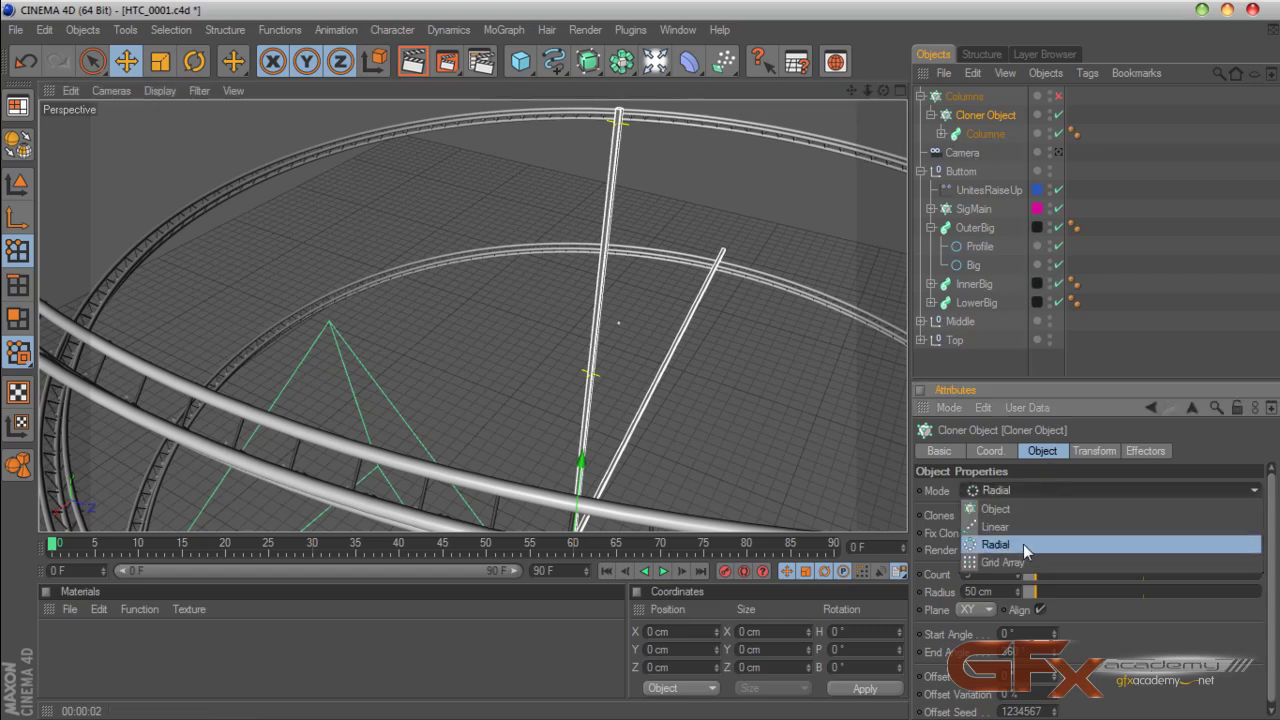
{"action": "left_click", "coordinate": [1020, 561]}
{"action": "left_click_drag", "start_coordinate": [855, 96], "coordinate": [860, 446]}
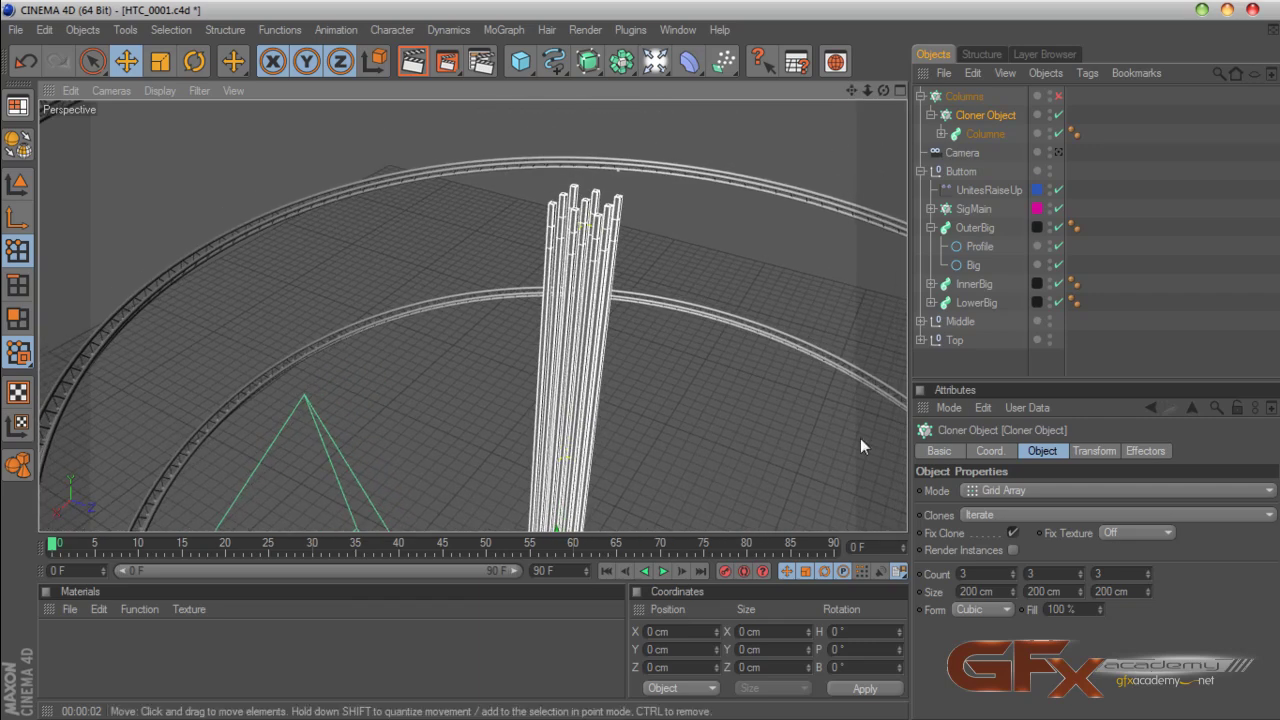
{"action": "left_click", "coordinate": [1055, 575]}
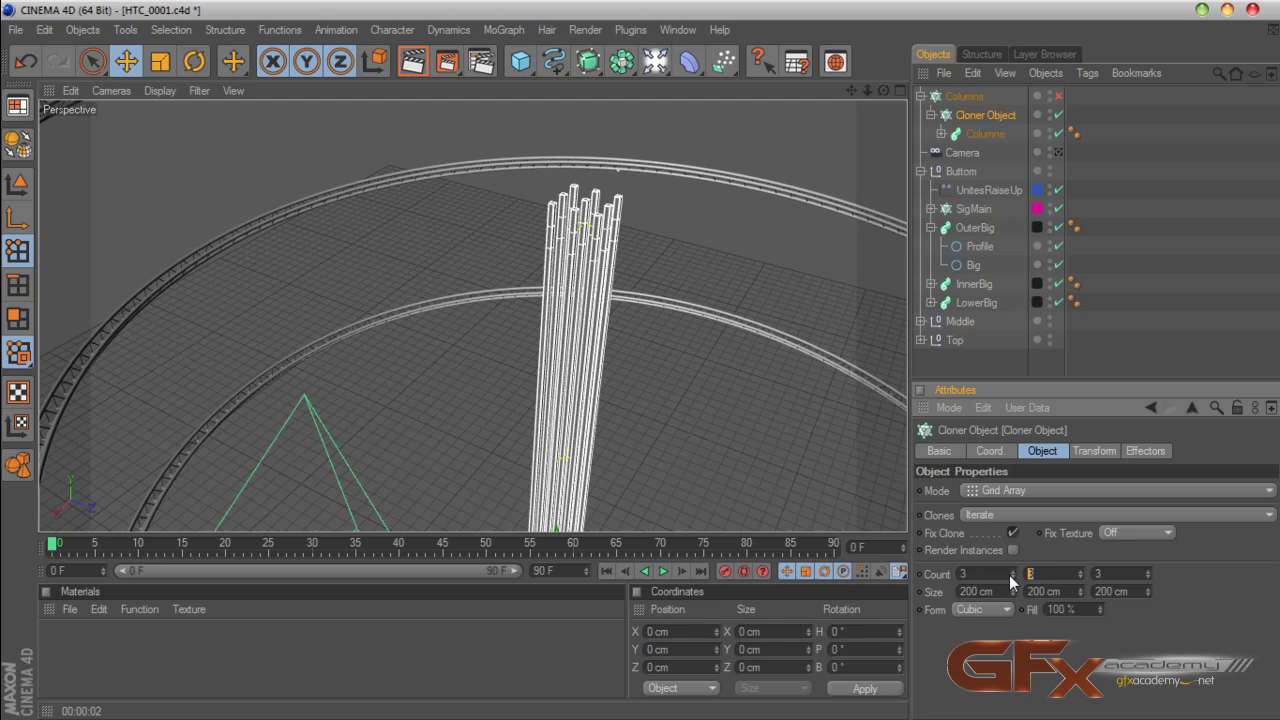
{"action": "key", "text": "Return"}
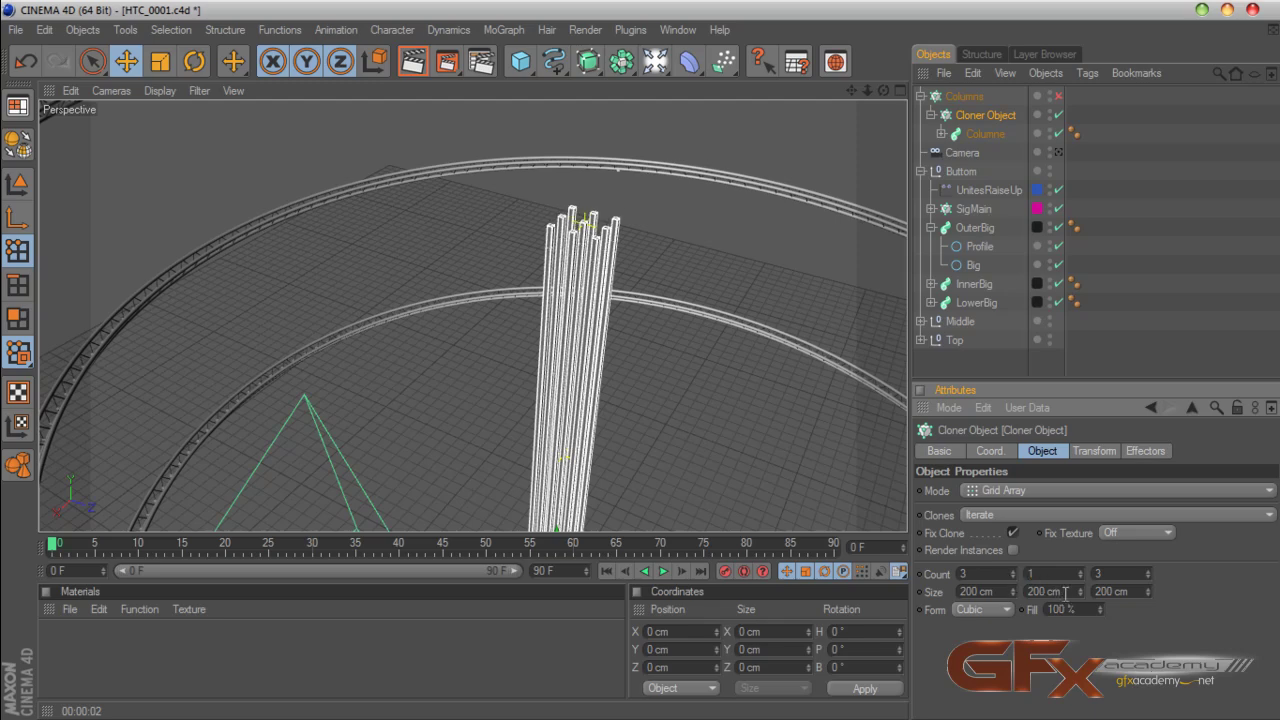
{"action": "left_click", "coordinate": [995, 576]}
{"action": "type", "text": "2"}
{"action": "key", "text": "Tab"}
{"action": "key", "text": "Tab"}
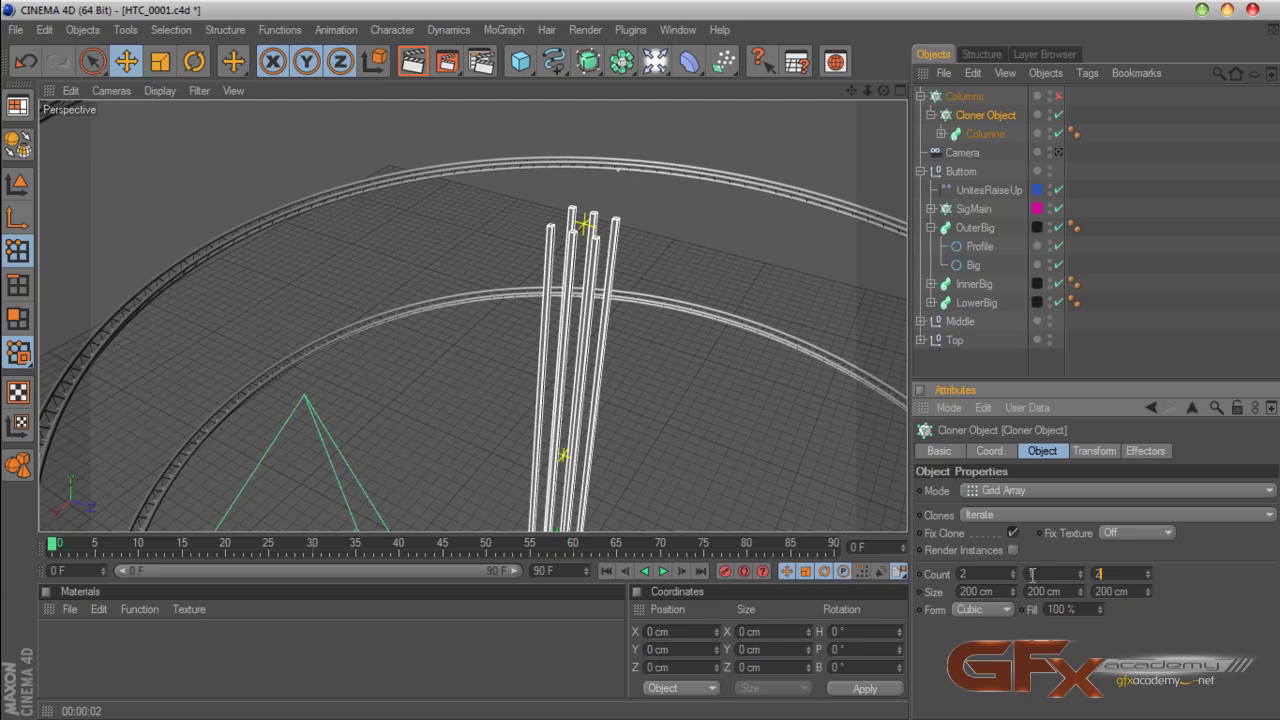
{"action": "left_click", "coordinate": [1049, 574]}
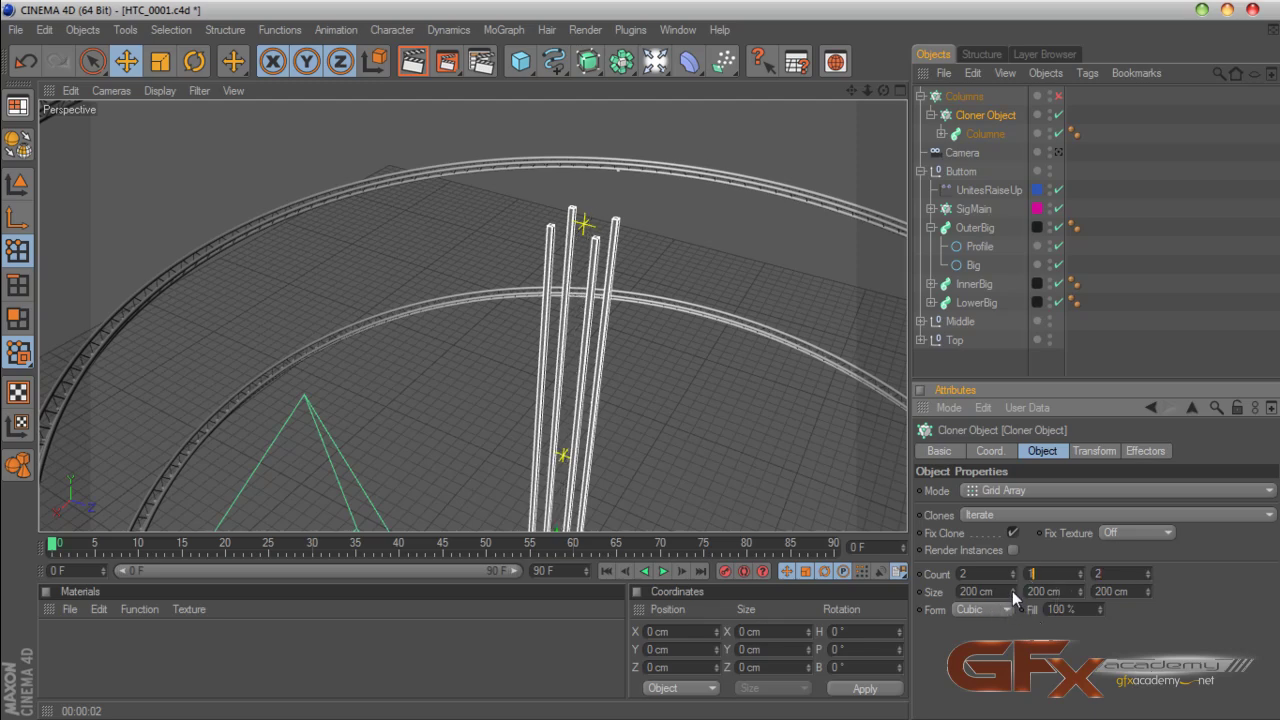
Set the nested cloner's grid size to 110 cm in X and Z, and check the spacing of the four columns
{"action": "left_click_drag", "start_coordinate": [1013, 591], "coordinate": [1013, 624]}
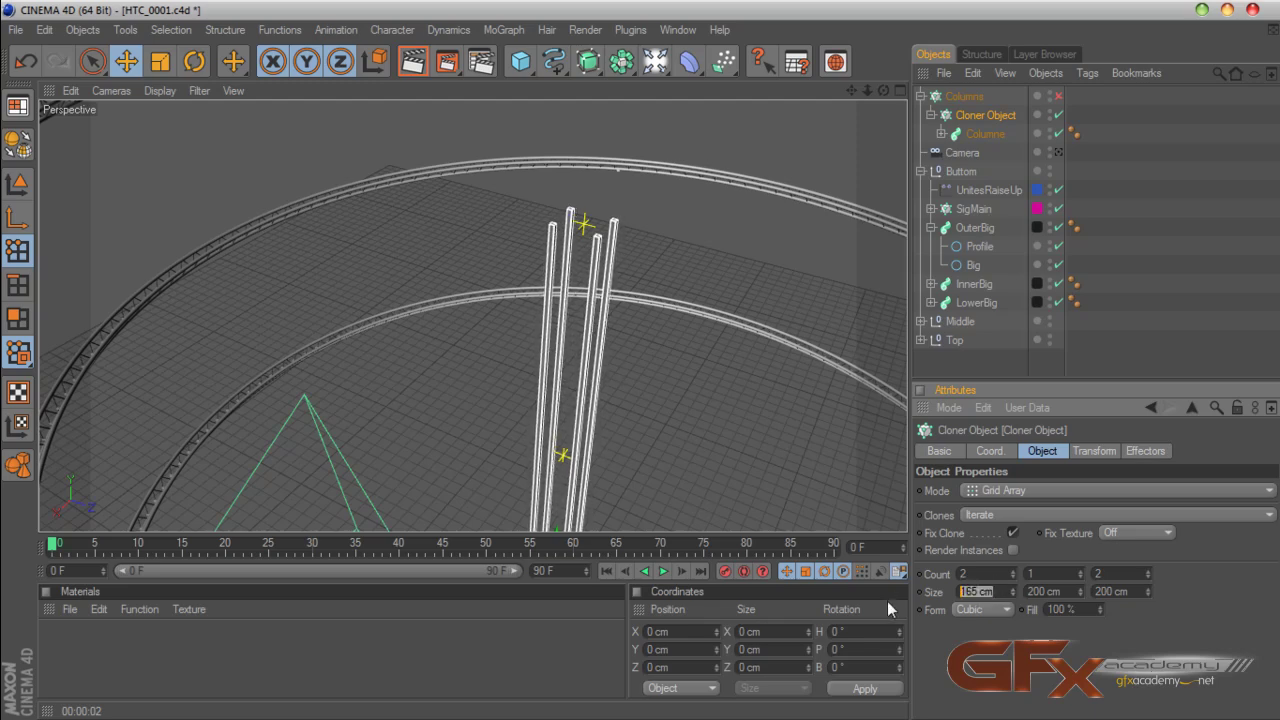
{"action": "type", "text": "110"}
{"action": "left_click_drag", "start_coordinate": [1143, 591], "coordinate": [1078, 590]}
{"action": "type", "text": "11"}
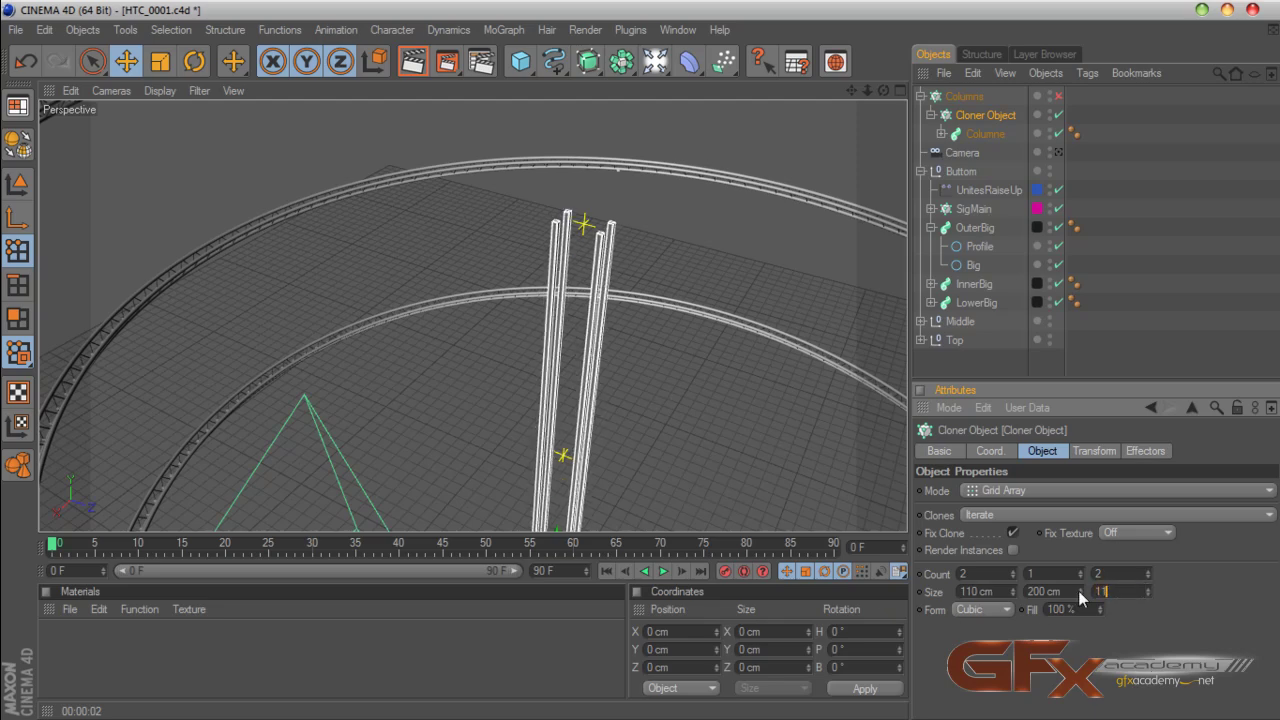
{"action": "type", "text": "0"}
{"action": "key", "text": "Return"}
{"action": "left_click_drag", "start_coordinate": [884, 91], "coordinate": [710, 50]}
{"action": "scroll", "coordinate": [803, 219], "scroll_direction": "up", "scroll_amount": 6}
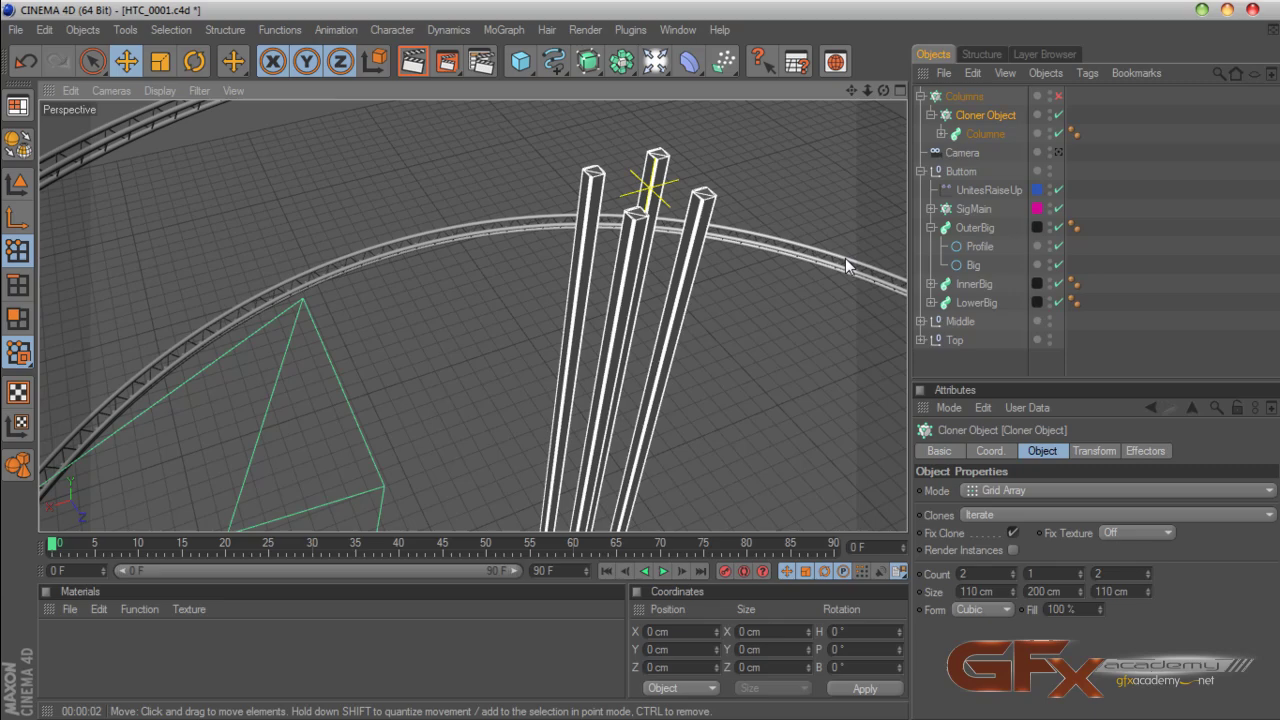
{"action": "left_click_drag", "start_coordinate": [884, 93], "coordinate": [826, 162]}
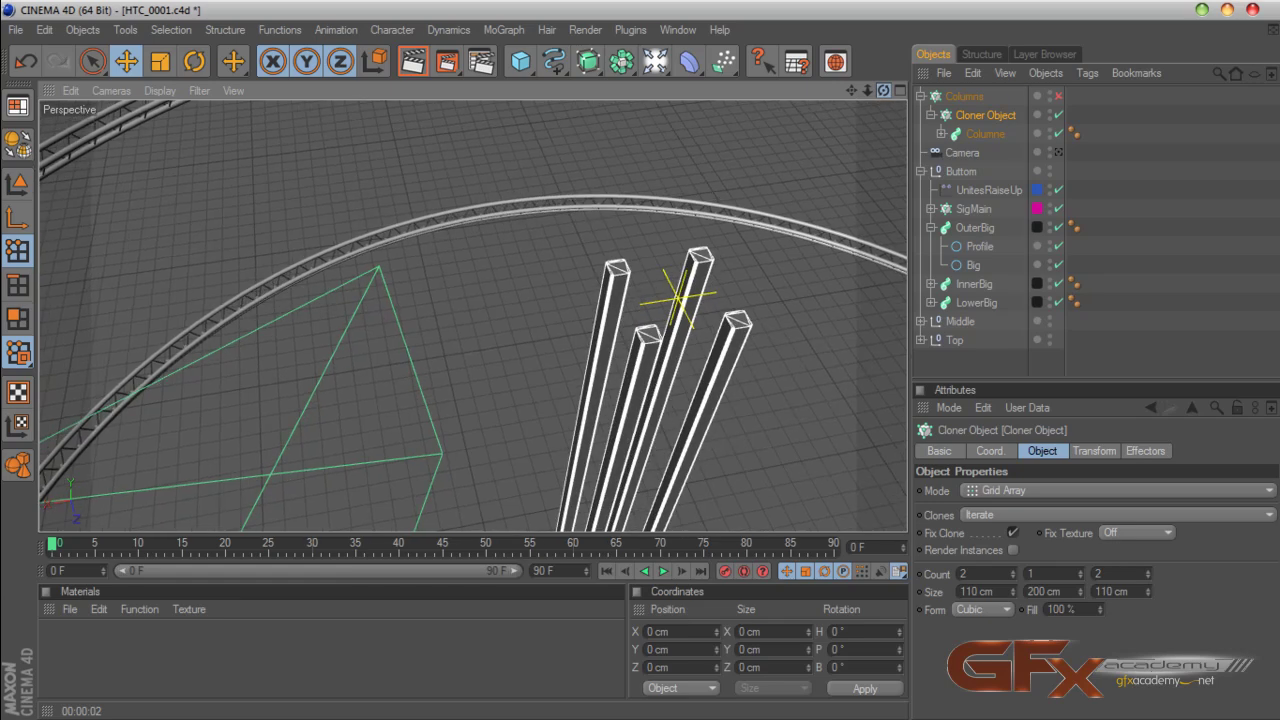
Enable the Columns cloner again, inspect how the column clusters meet the truss rings, and clear the selection
{"action": "left_click", "coordinate": [1057, 97]}
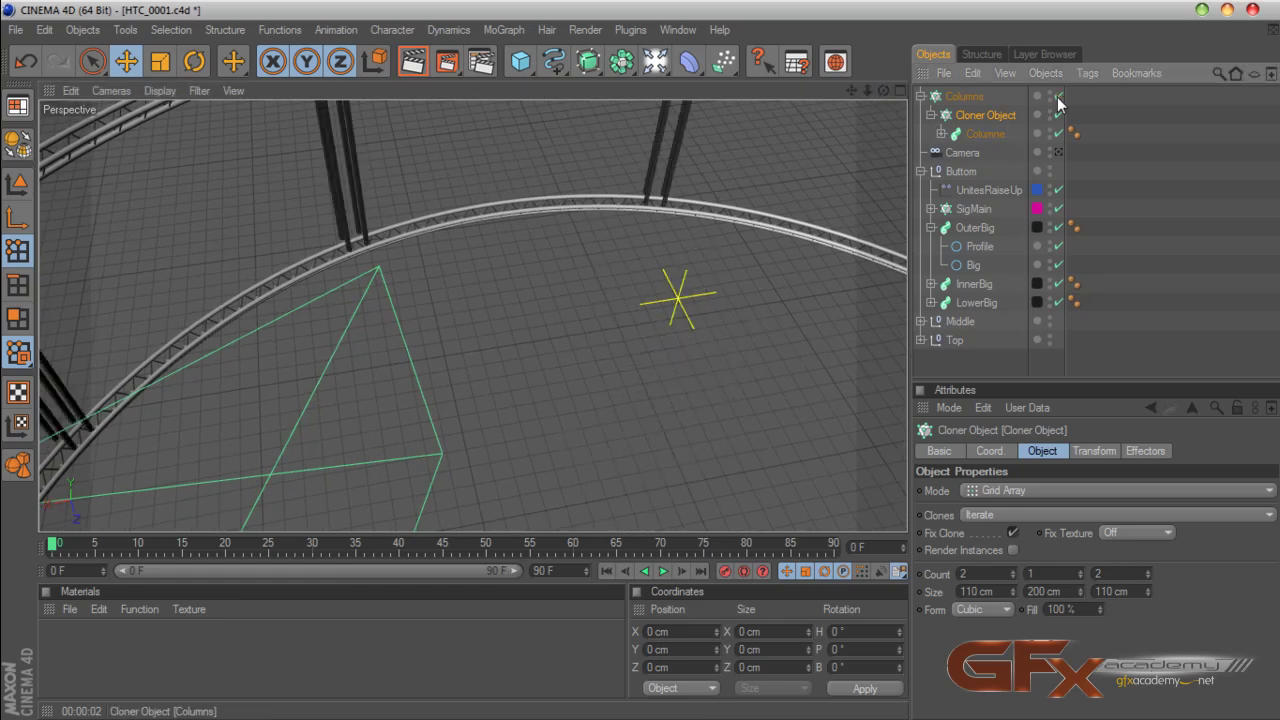
{"action": "left_click_drag", "start_coordinate": [883, 91], "coordinate": [904, 126]}
{"action": "left_click_drag", "start_coordinate": [934, 186], "coordinate": [966, 203]}
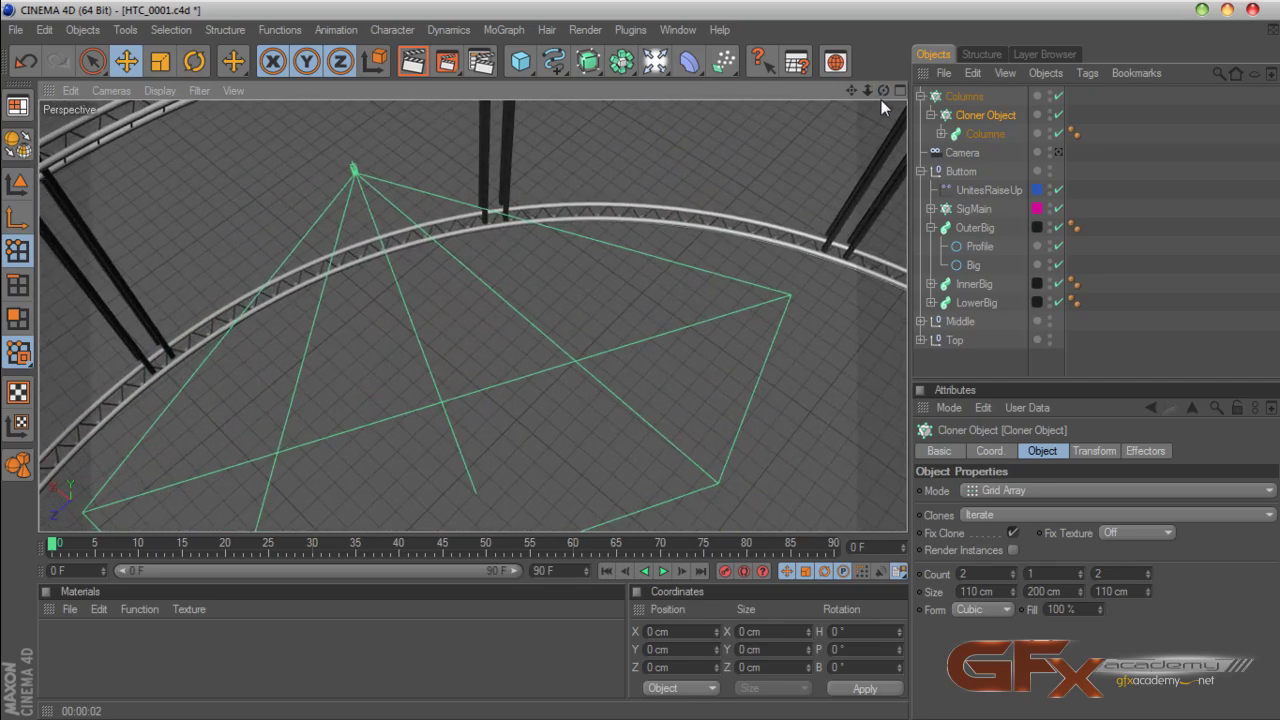
{"action": "left_click_drag", "start_coordinate": [853, 92], "coordinate": [862, 237]}
{"action": "left_click_drag", "start_coordinate": [884, 91], "coordinate": [888, 136]}
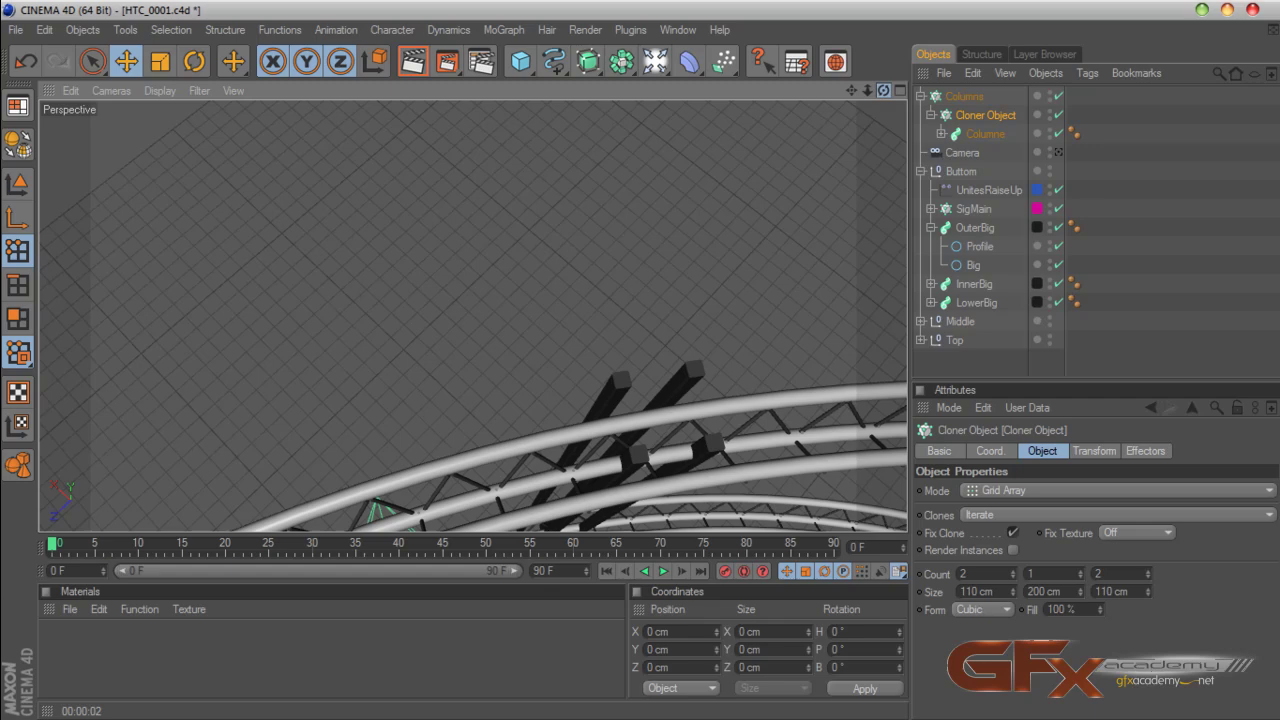
{"action": "left_click_drag", "start_coordinate": [852, 91], "coordinate": [838, 42]}
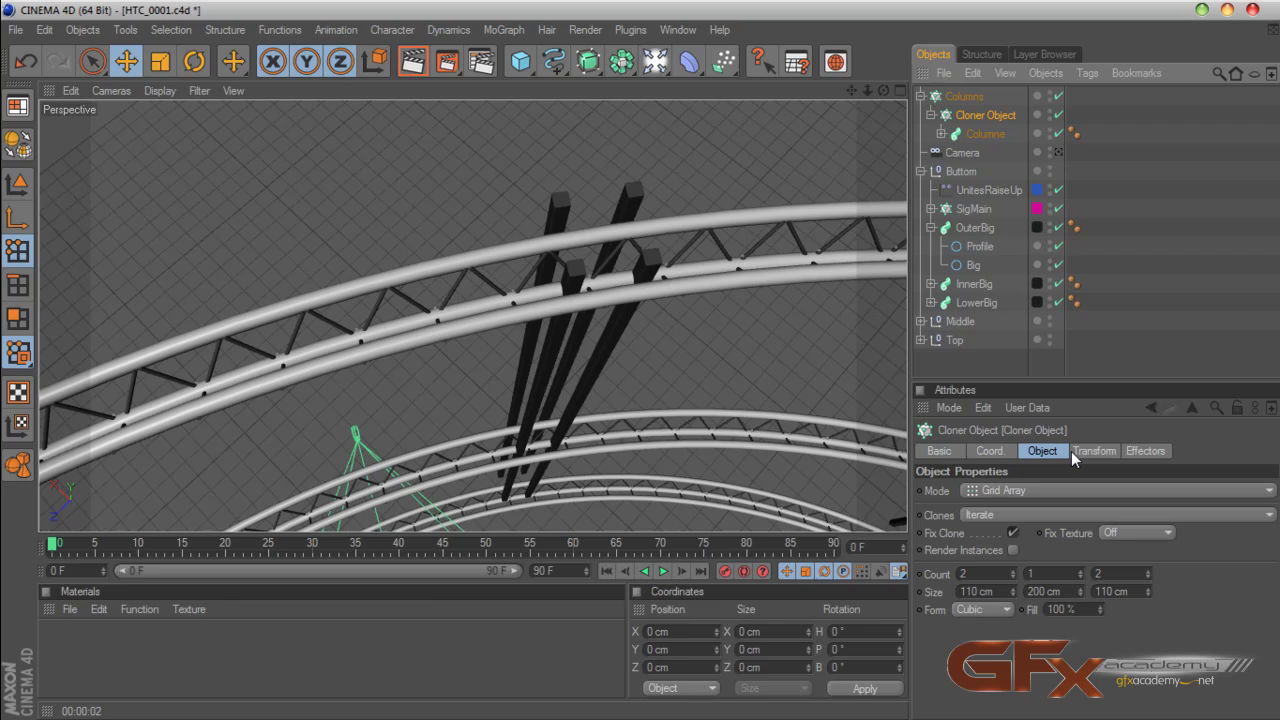
{"action": "left_click", "coordinate": [673, 435]}
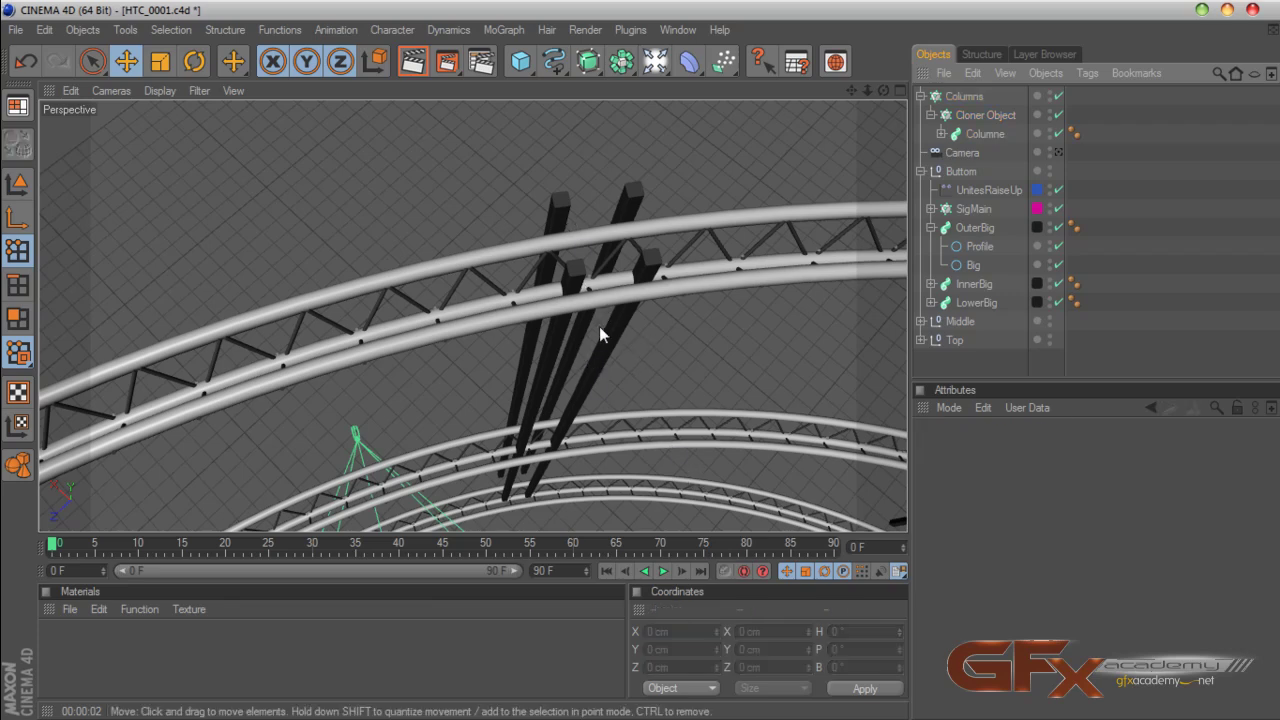
Add a Plain Effector to the Columns cloner and set its Y position to 0 cm
{"action": "left_click", "coordinate": [964, 98]}
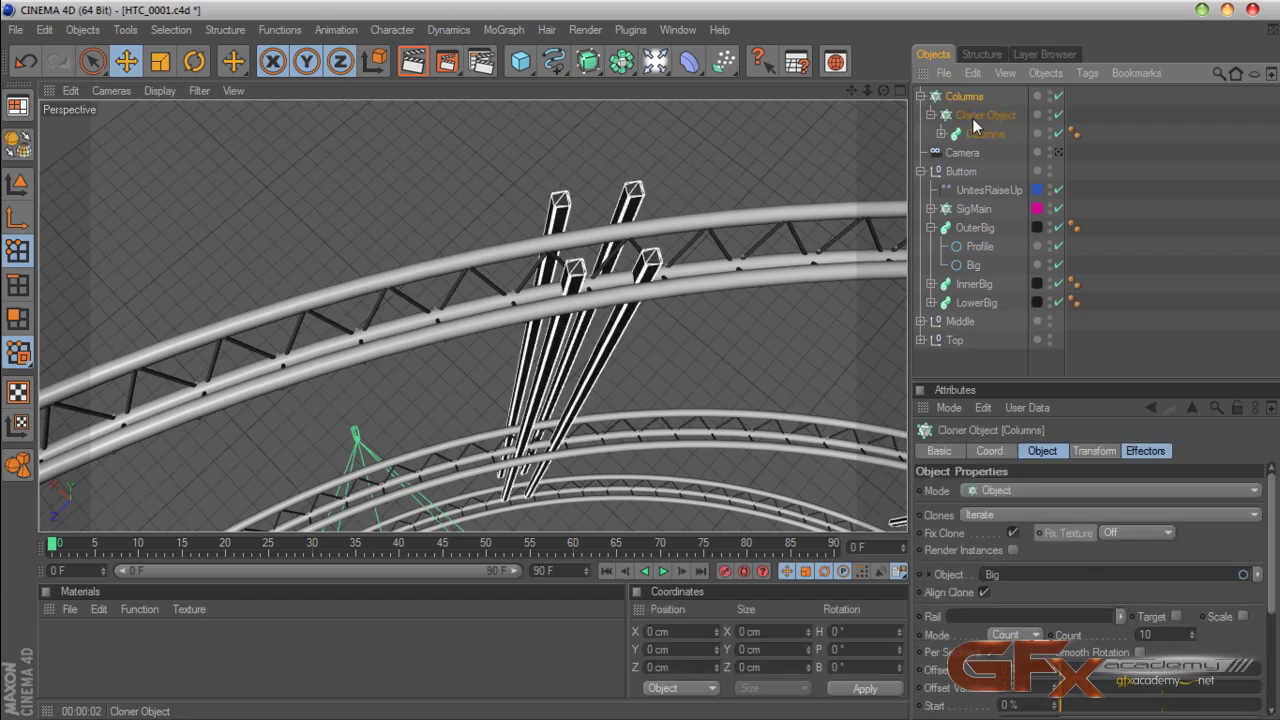
{"action": "left_click", "coordinate": [505, 30]}
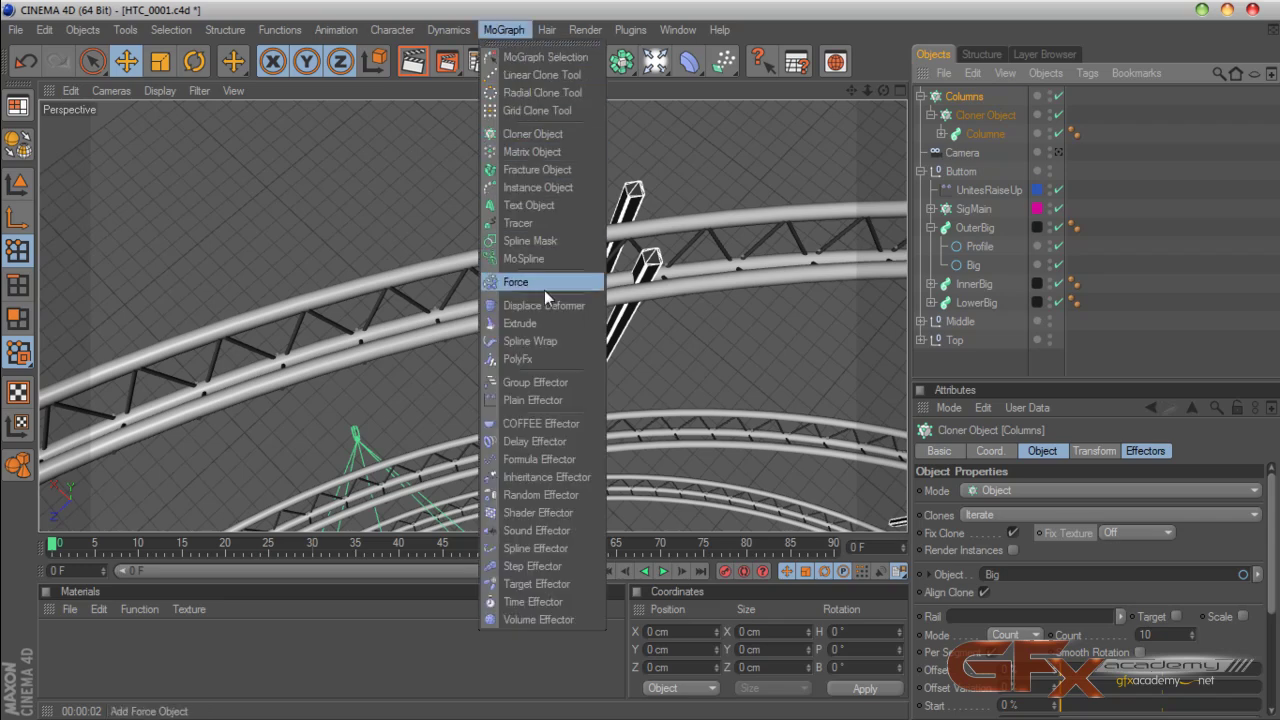
{"action": "left_click", "coordinate": [546, 400]}
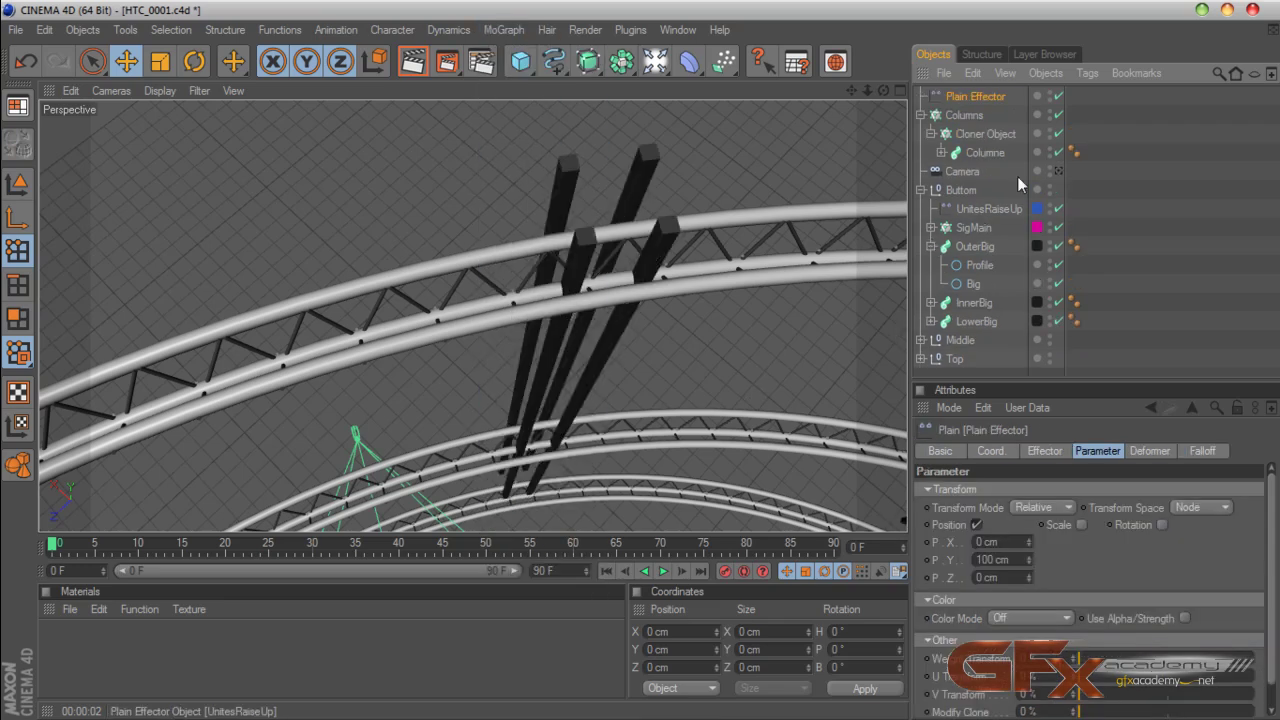
{"action": "left_click_drag", "start_coordinate": [1019, 564], "coordinate": [919, 562]}
{"action": "type", "text": "0"}
{"action": "key", "text": "Return"}
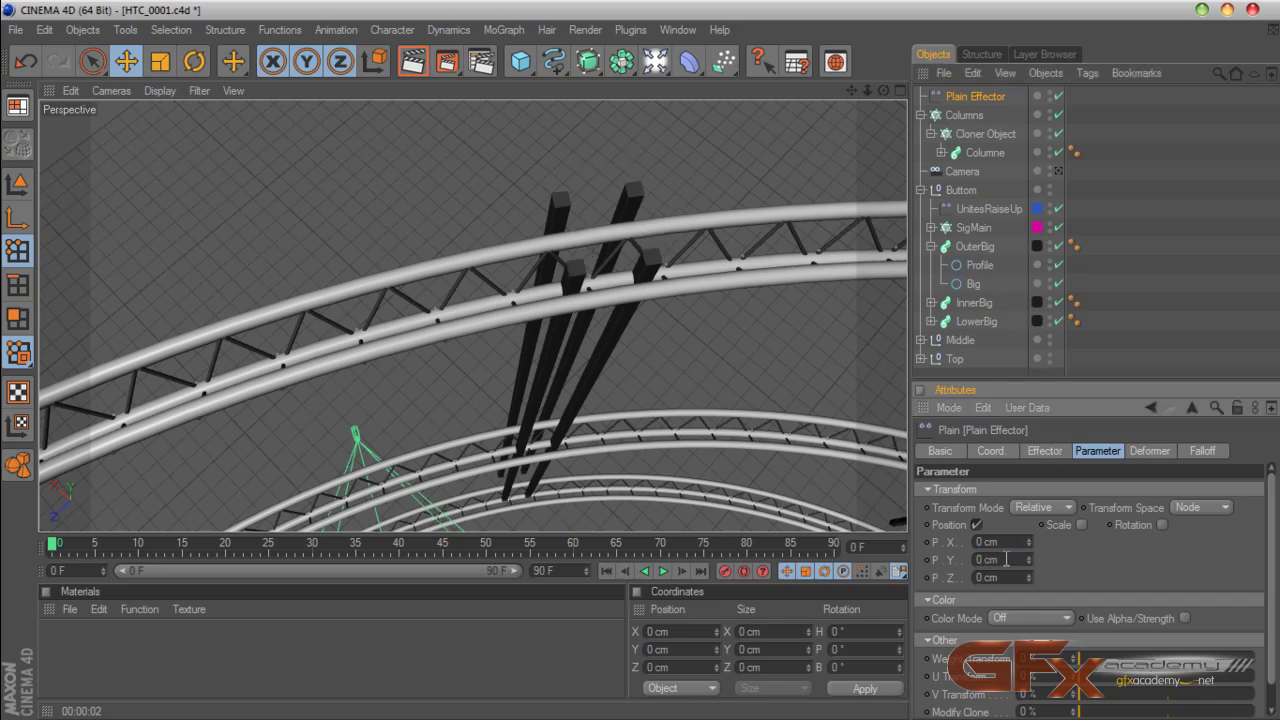
Set the Plain Effector's X position to -51 cm and check how the column clusters fit against the truss ring tubes
{"action": "left_click_drag", "start_coordinate": [851, 90], "coordinate": [407, 24]}
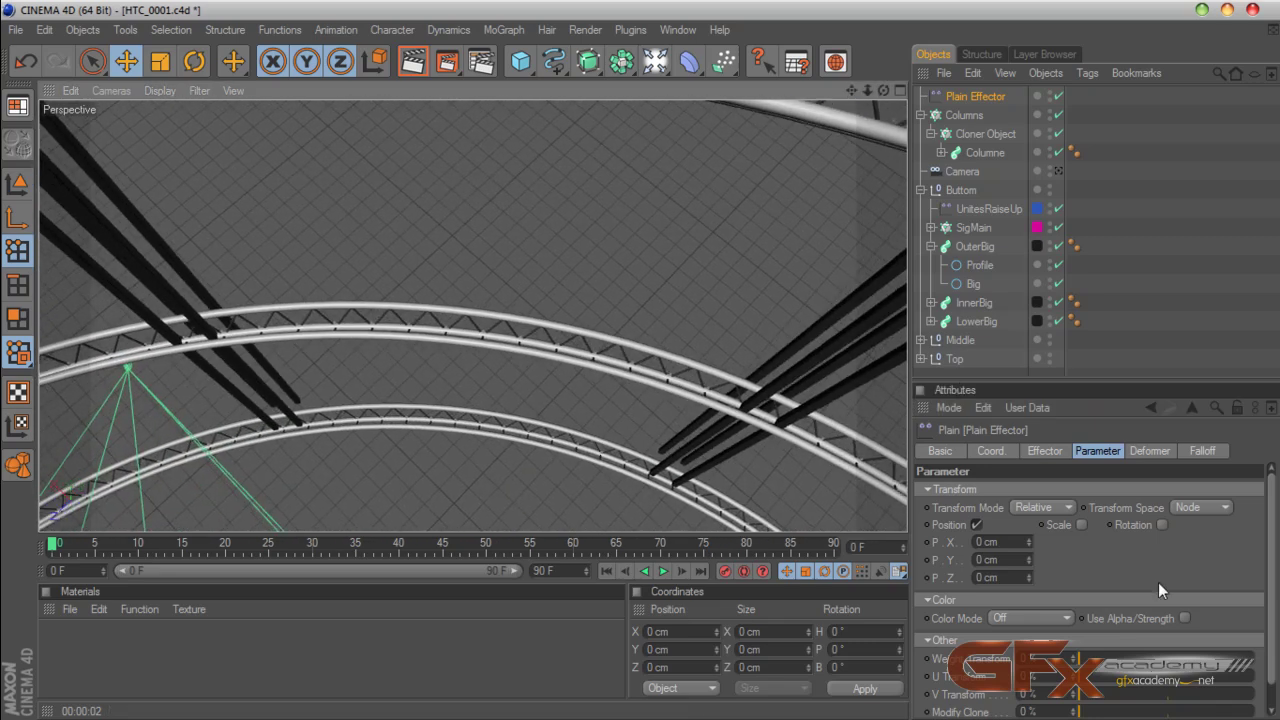
{"action": "left_click_drag", "start_coordinate": [1029, 543], "coordinate": [932, 559]}
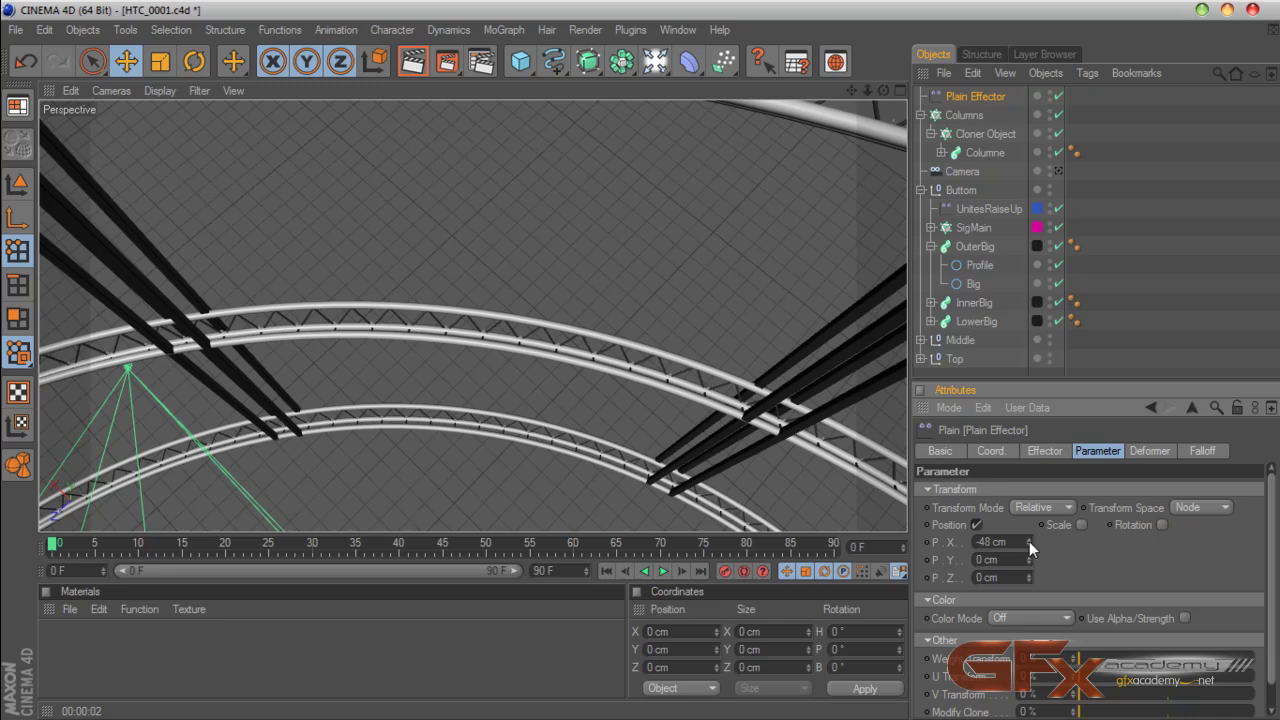
{"action": "left_click_drag", "start_coordinate": [852, 91], "coordinate": [963, 154]}
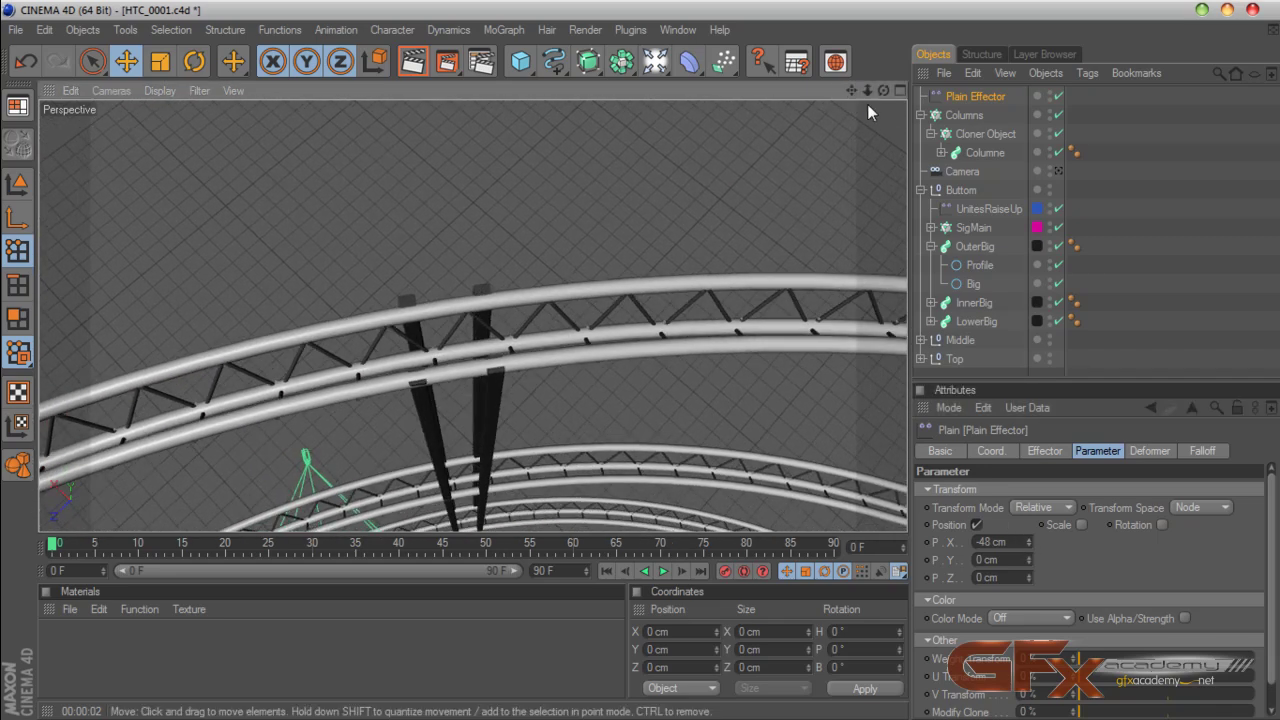
{"action": "left_click_drag", "start_coordinate": [884, 91], "coordinate": [868, 135]}
{"action": "scroll", "coordinate": [703, 188], "scroll_direction": "up", "scroll_amount": 2}
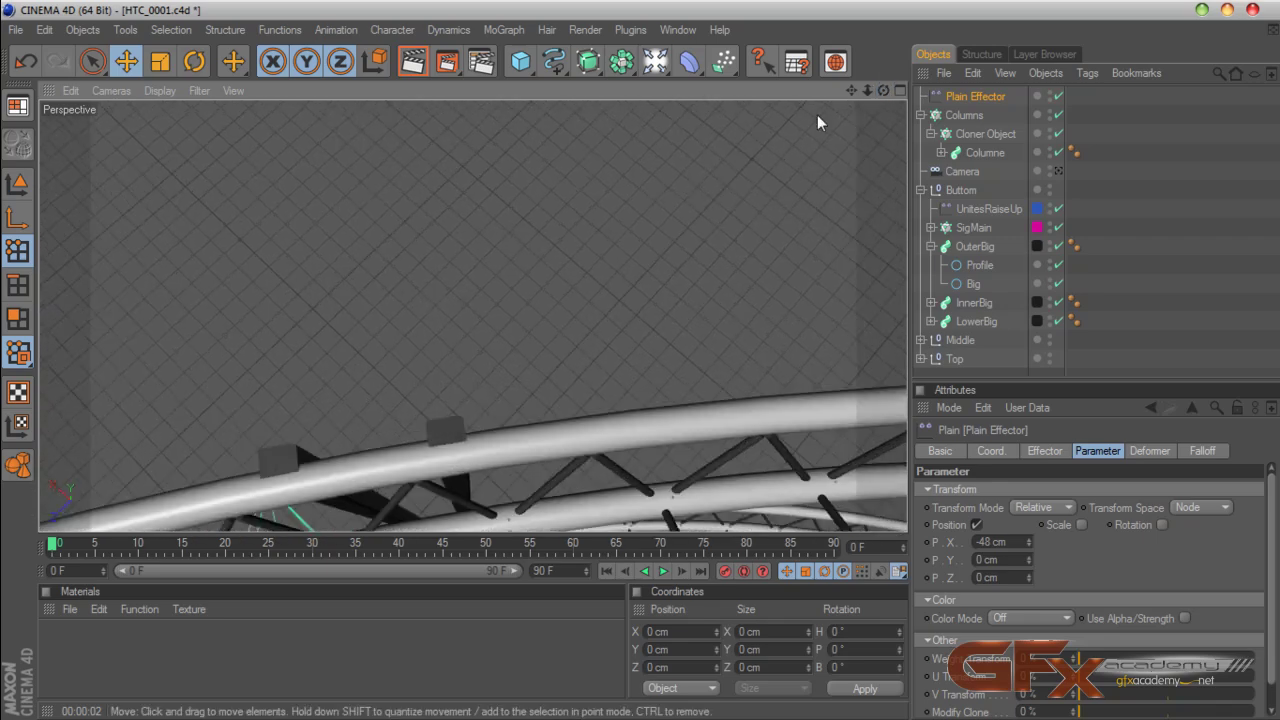
{"action": "left_click_drag", "start_coordinate": [851, 91], "coordinate": [862, 247]}
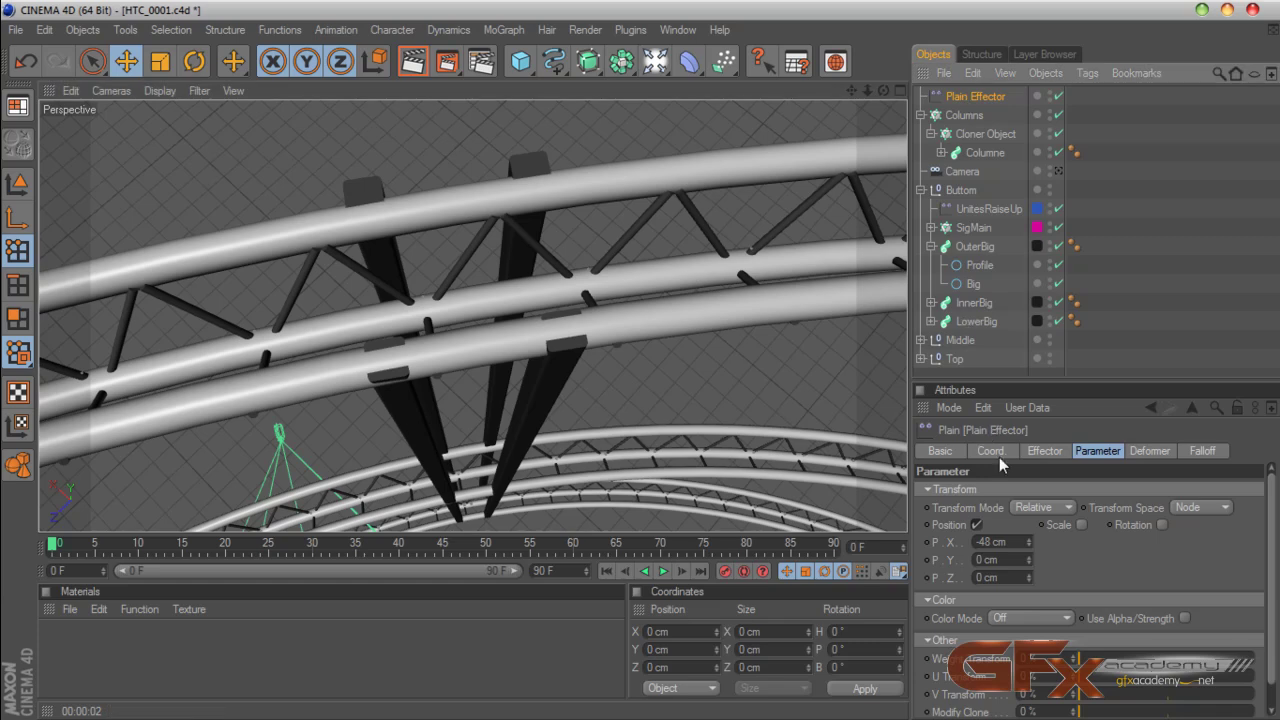
{"action": "left_click", "coordinate": [1028, 544]}
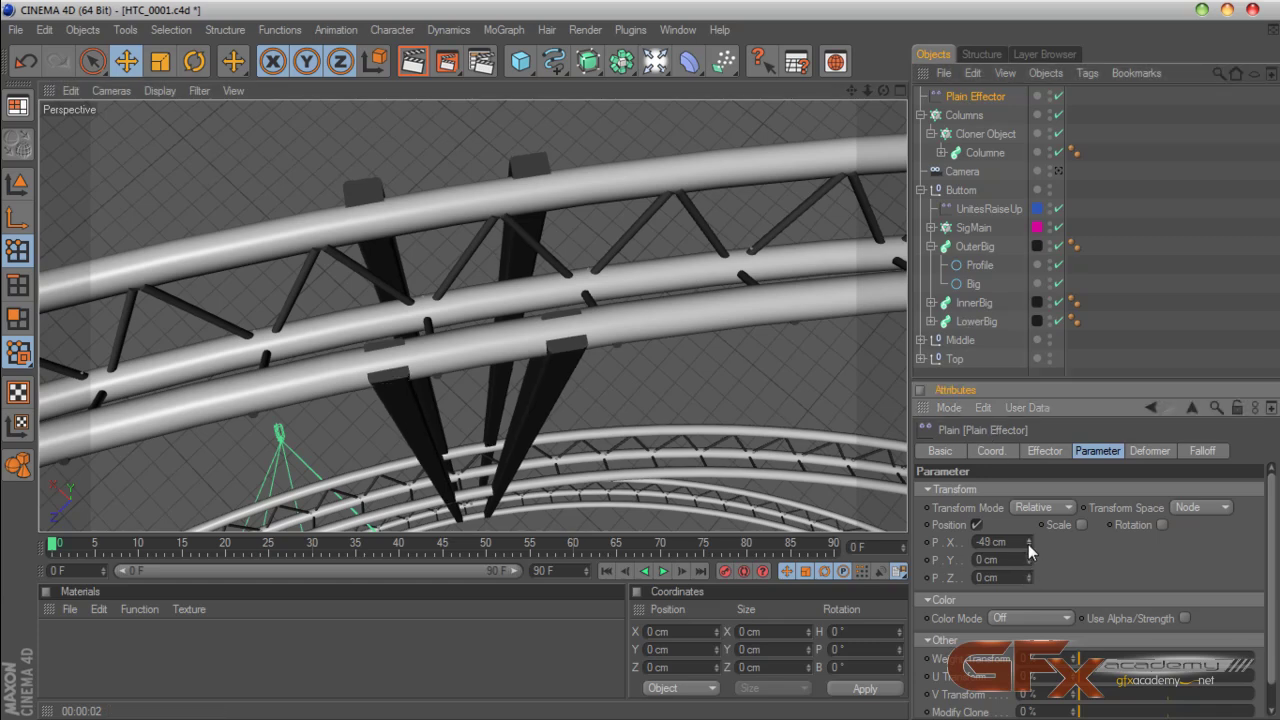
{"action": "left_click", "coordinate": [1028, 544]}
{"action": "left_click", "coordinate": [1028, 544]}
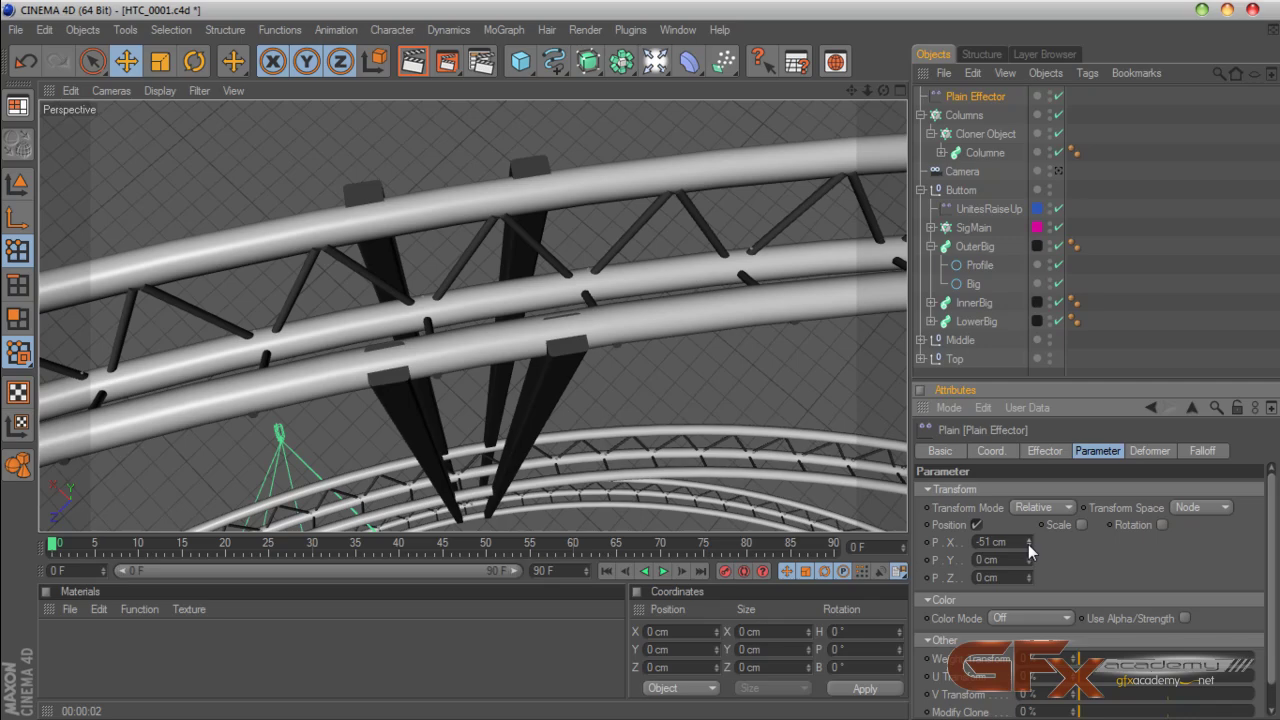
{"action": "left_click_drag", "start_coordinate": [883, 91], "coordinate": [880, 132]}
Rename the Plain Effector as ColumnsPosition and add it to the Effectors layer
{"action": "double_click", "coordinate": [980, 96]}
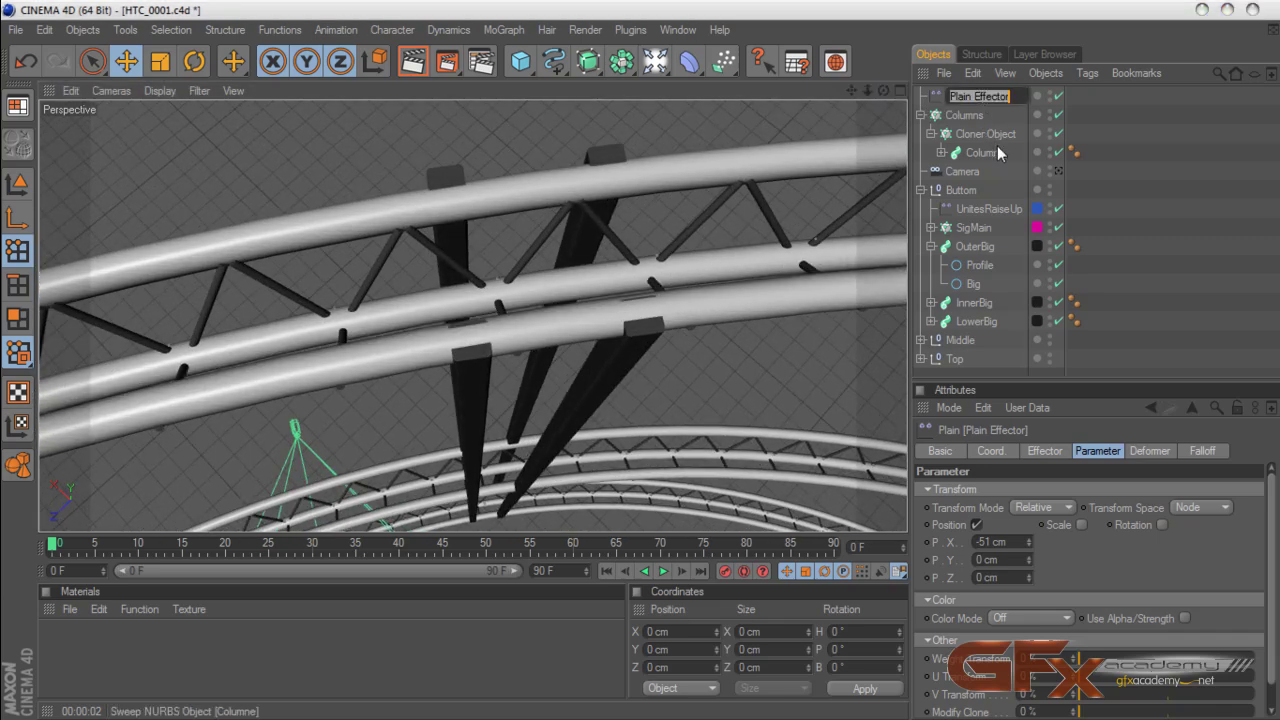
{"action": "type", "text": "Columns"}
{"action": "type", "text": "Position"}
{"action": "key", "text": "Return"}
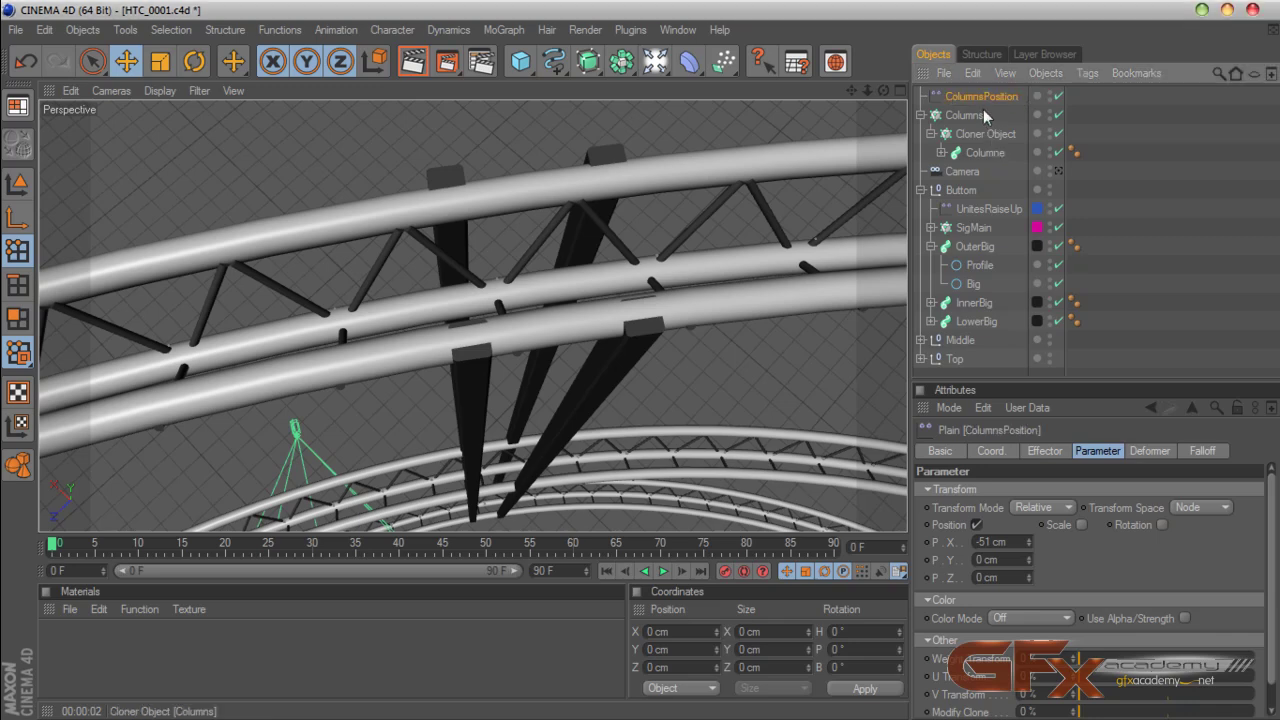
{"action": "right_click", "coordinate": [976, 98]}
{"action": "mouse_move", "coordinate": [1035, 338]}
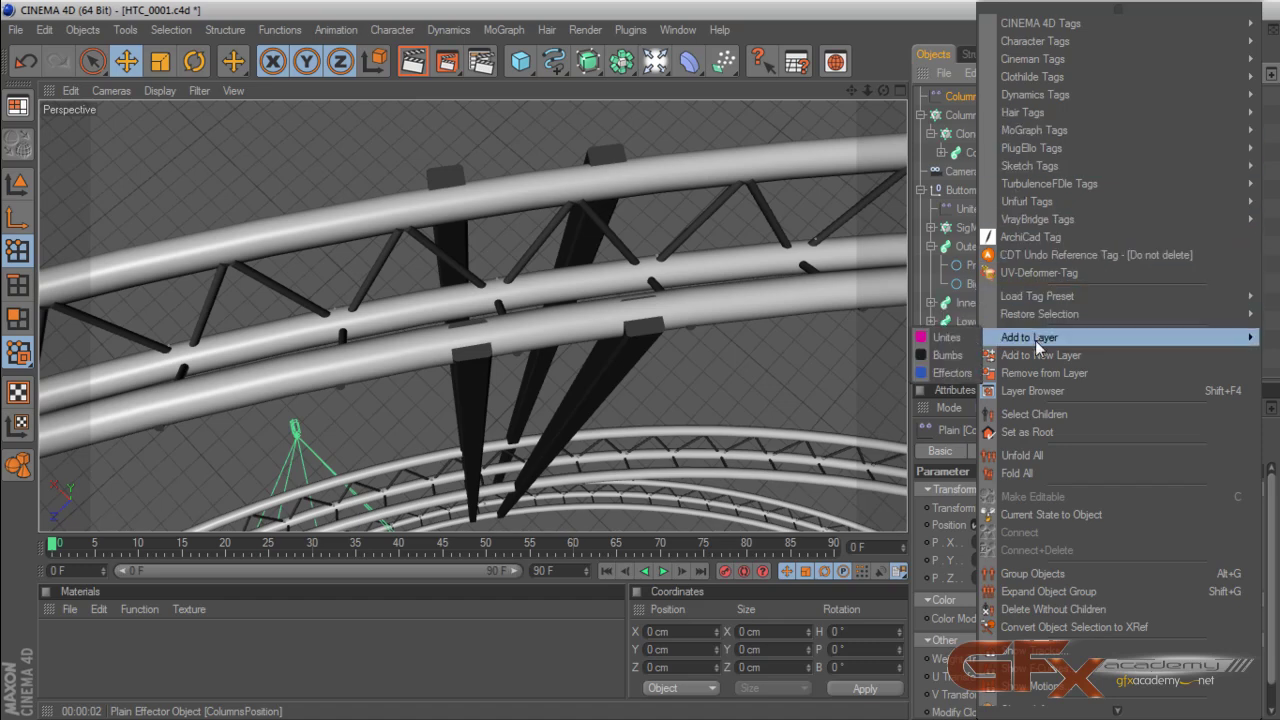
{"action": "left_click", "coordinate": [975, 362]}
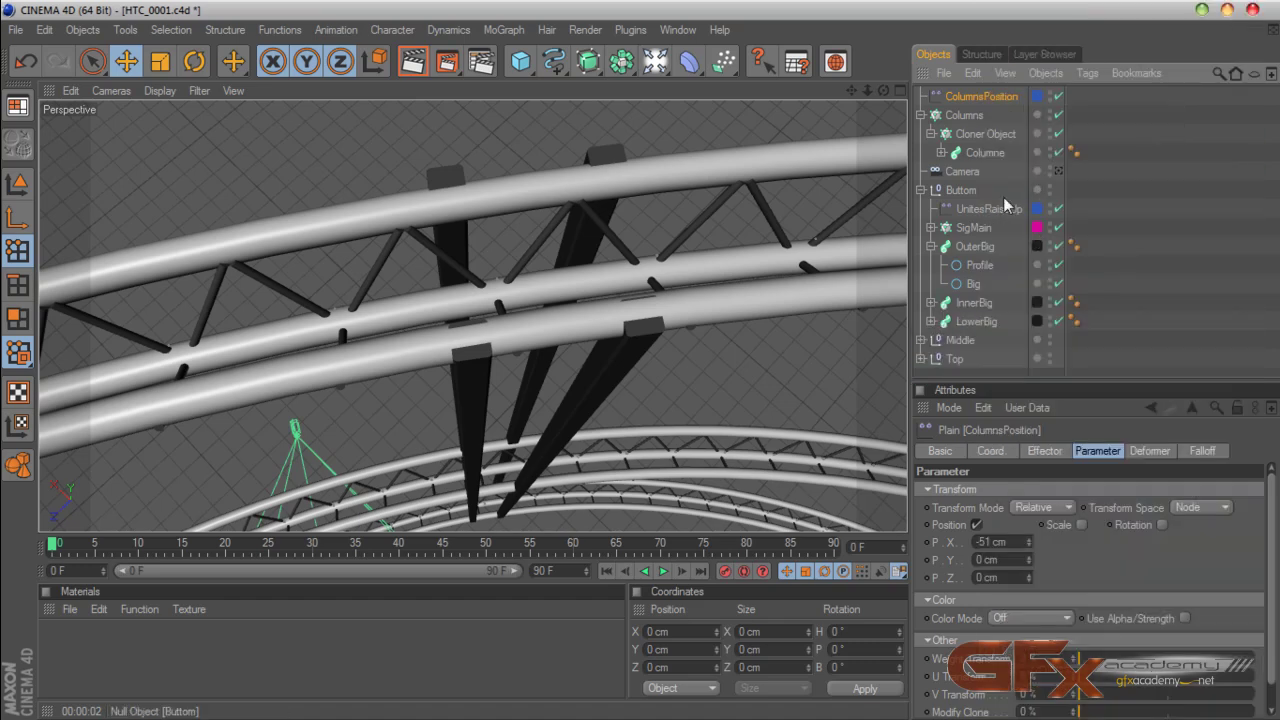
Collapse the Columns cloner hierarchy, add Columns to the Unites layer, and clear the selection
{"action": "left_click", "coordinate": [972, 136]}
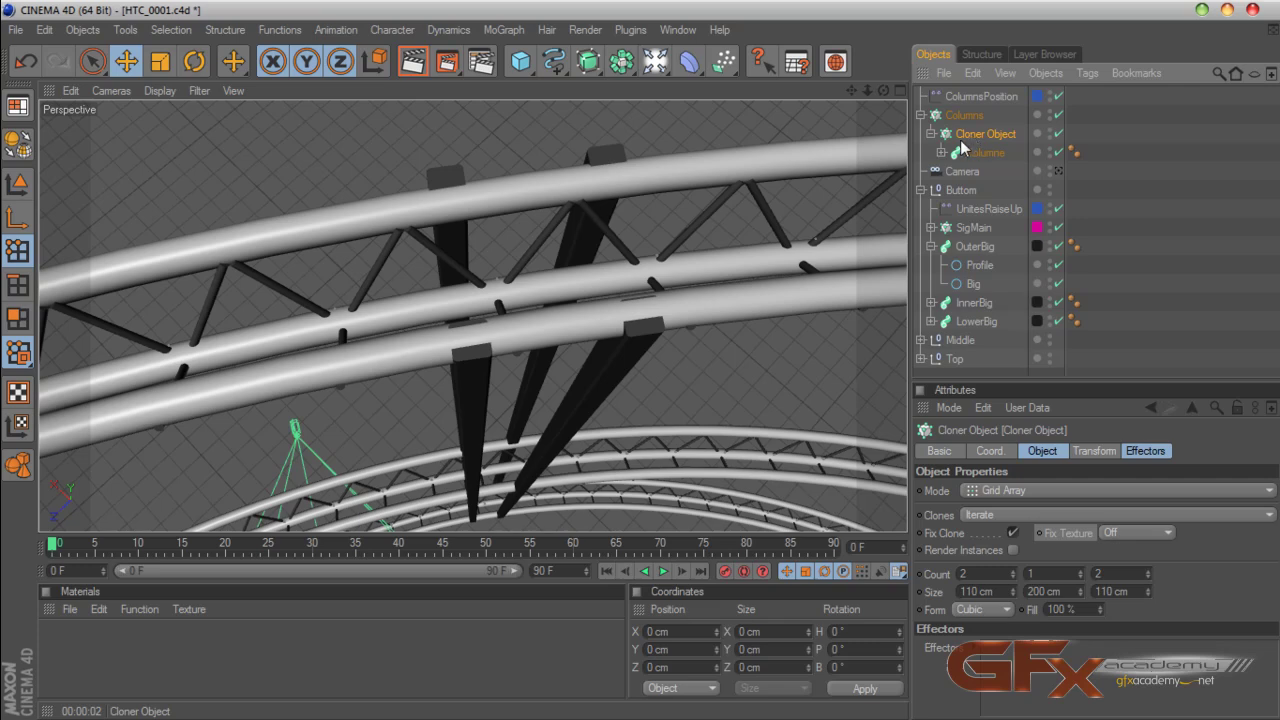
{"action": "left_click", "coordinate": [931, 134]}
{"action": "left_click", "coordinate": [958, 118]}
{"action": "left_click", "coordinate": [920, 115]}
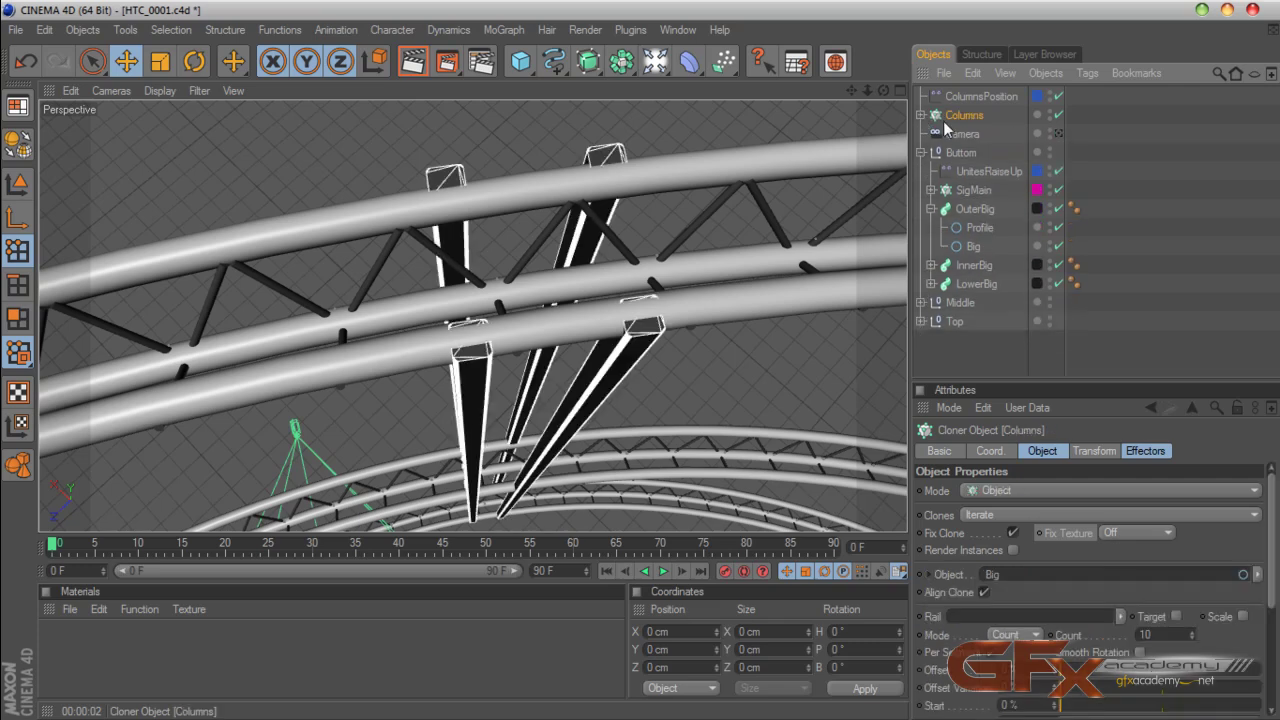
{"action": "right_click", "coordinate": [957, 121]}
{"action": "mouse_move", "coordinate": [1021, 334]}
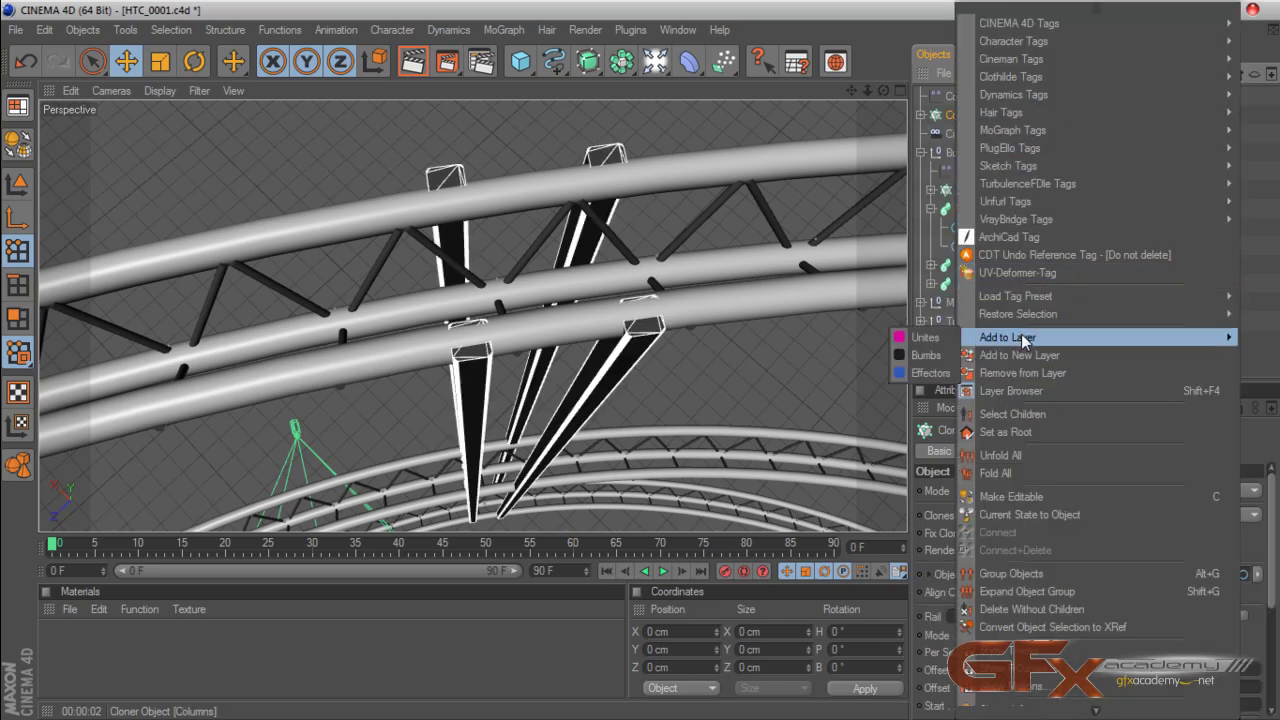
{"action": "left_click", "coordinate": [945, 337]}
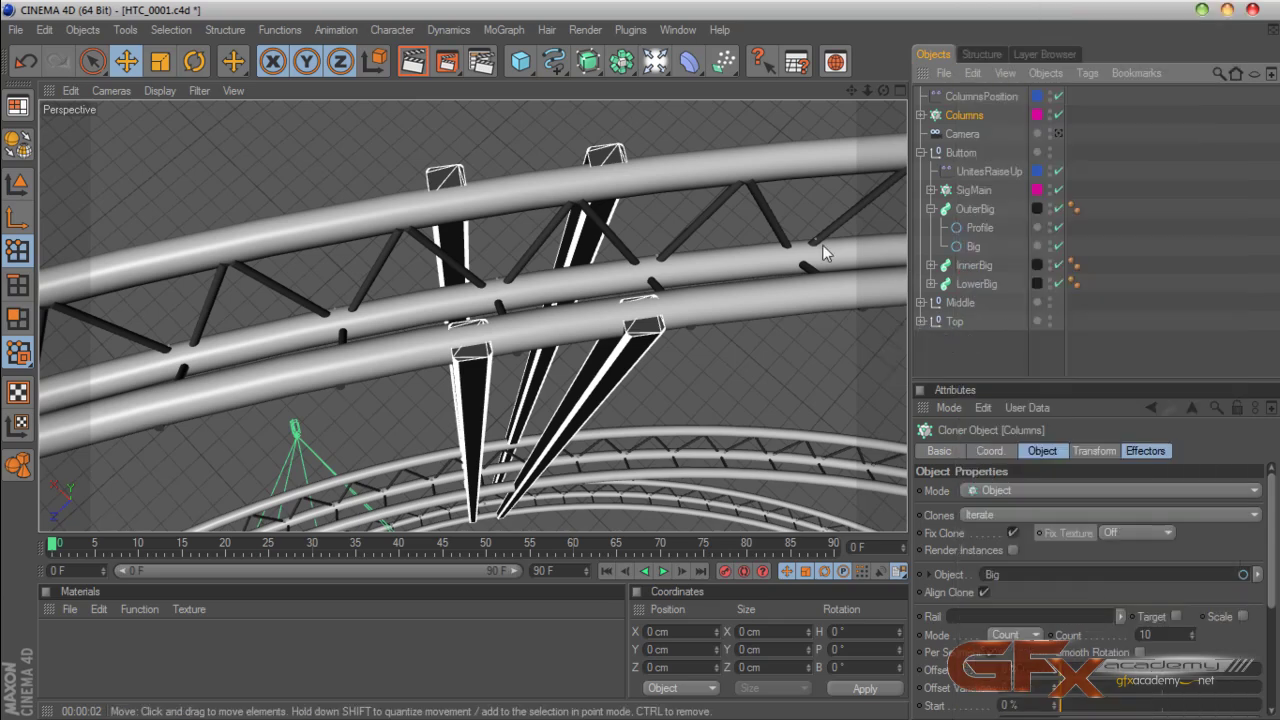
{"action": "left_click", "coordinate": [1088, 307]}
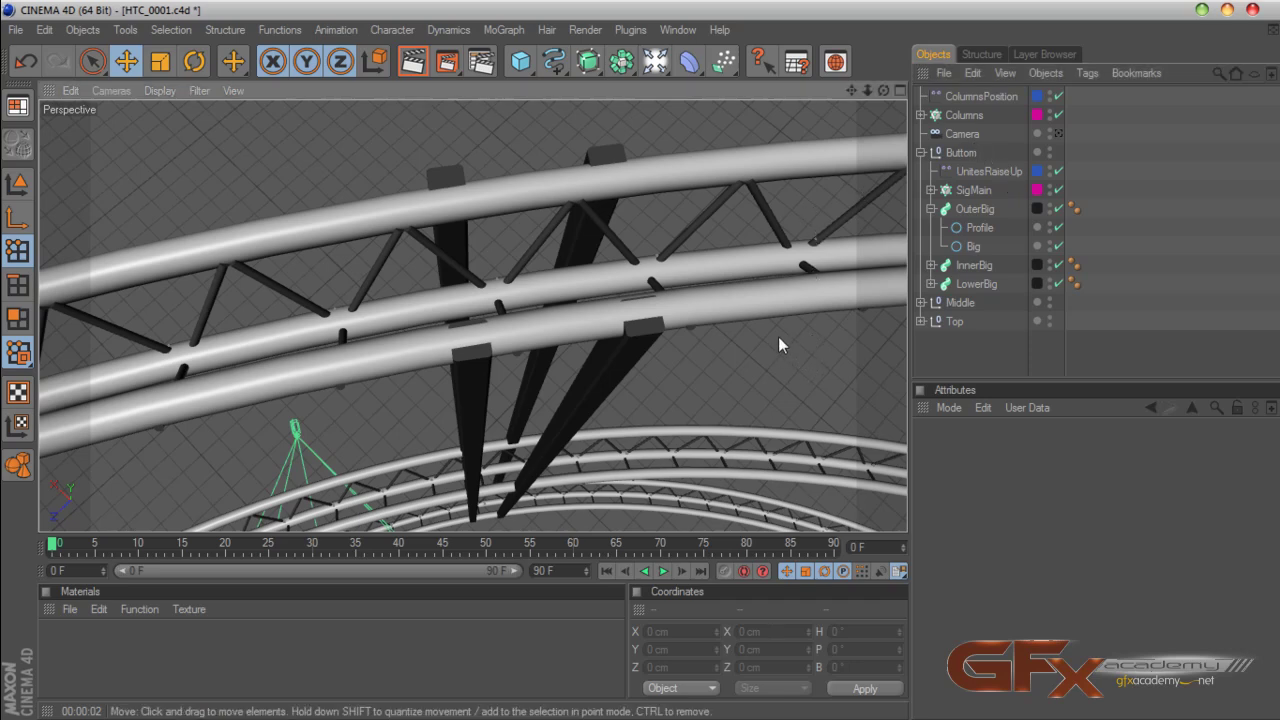
Examine how the repositioned column clusters meet the upper and lower truss rings from a lower viewing angle
{"action": "scroll", "coordinate": [770, 342], "scroll_direction": "down", "scroll_amount": 4}
{"action": "left_click_drag", "start_coordinate": [884, 91], "coordinate": [930, 106]}
{"action": "left_click_drag", "start_coordinate": [852, 90], "coordinate": [774, 184]}
{"action": "scroll", "coordinate": [787, 247], "scroll_direction": "up", "scroll_amount": 3}
{"action": "left_click_drag", "start_coordinate": [851, 91], "coordinate": [790, 200]}
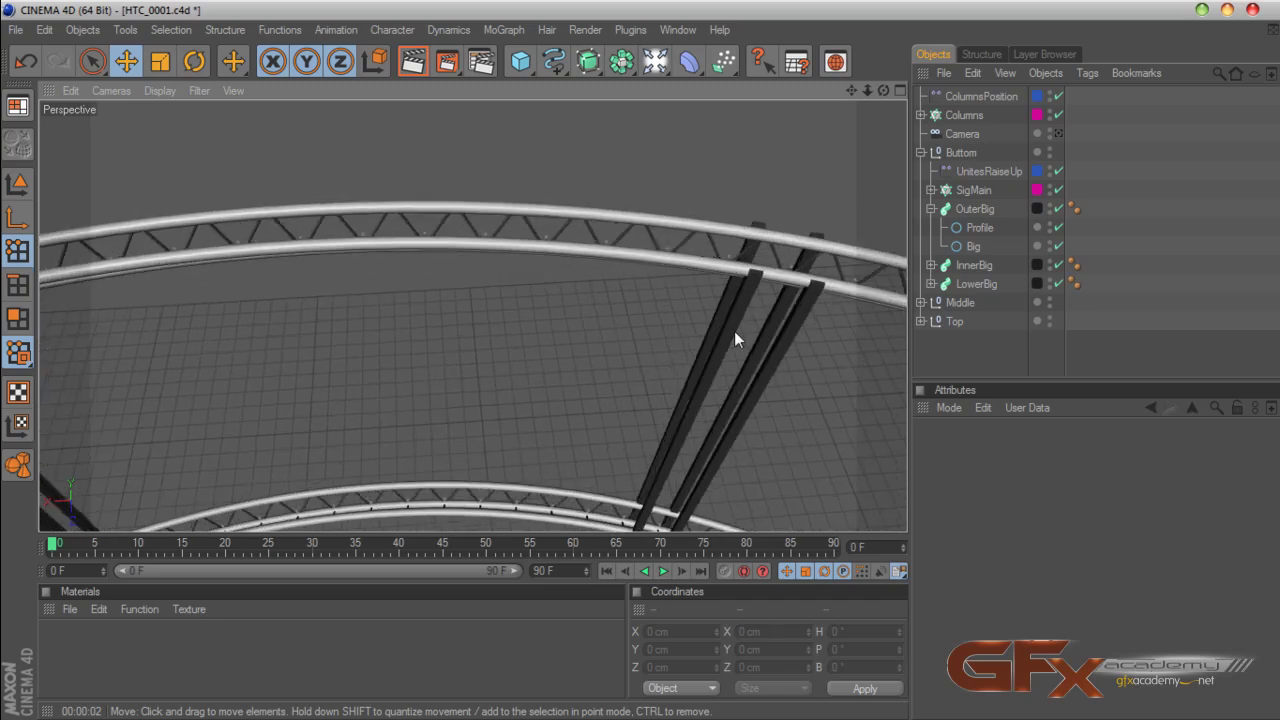